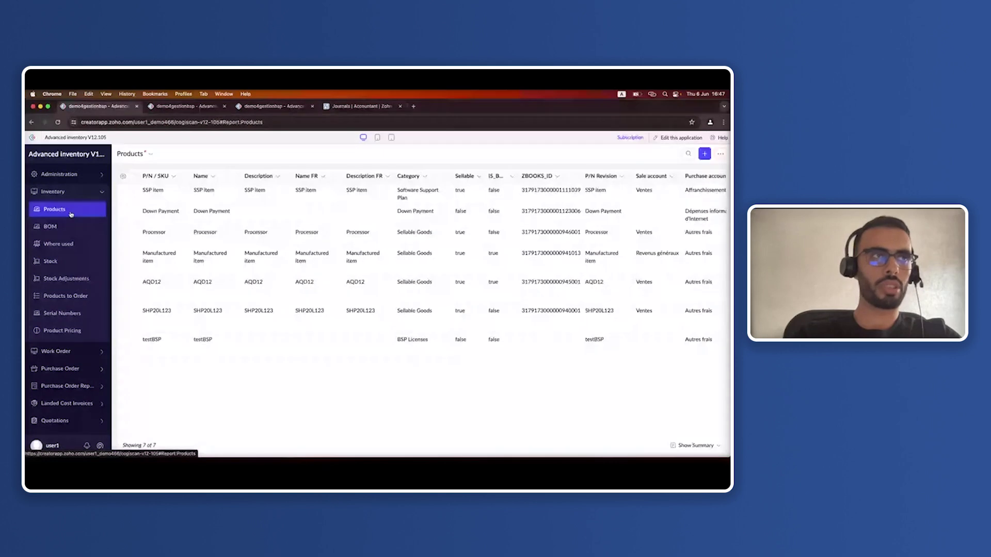
Open product AQD12 for editing and examine its general details and Vendors section
click(123, 282)
click(139, 289)
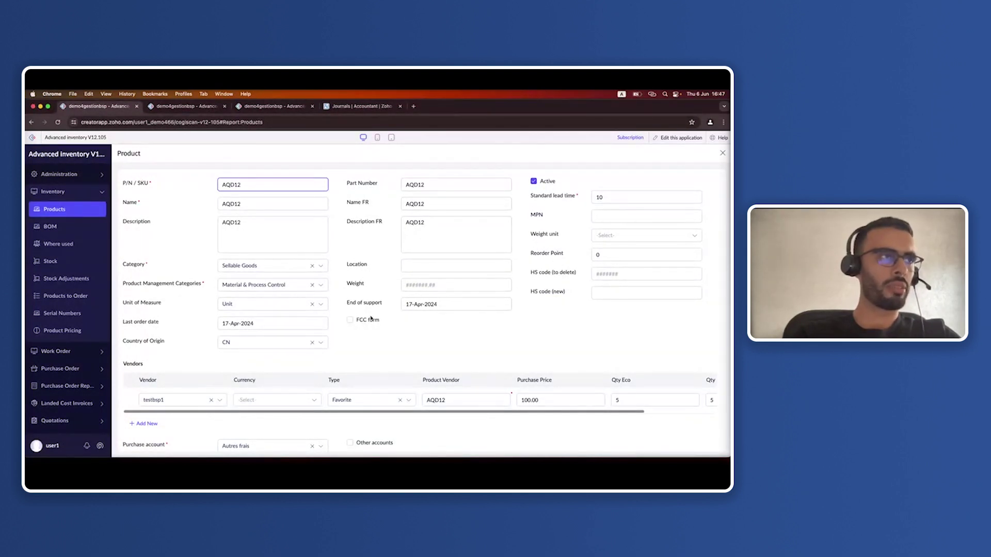
scroll(370, 318, down, 2)
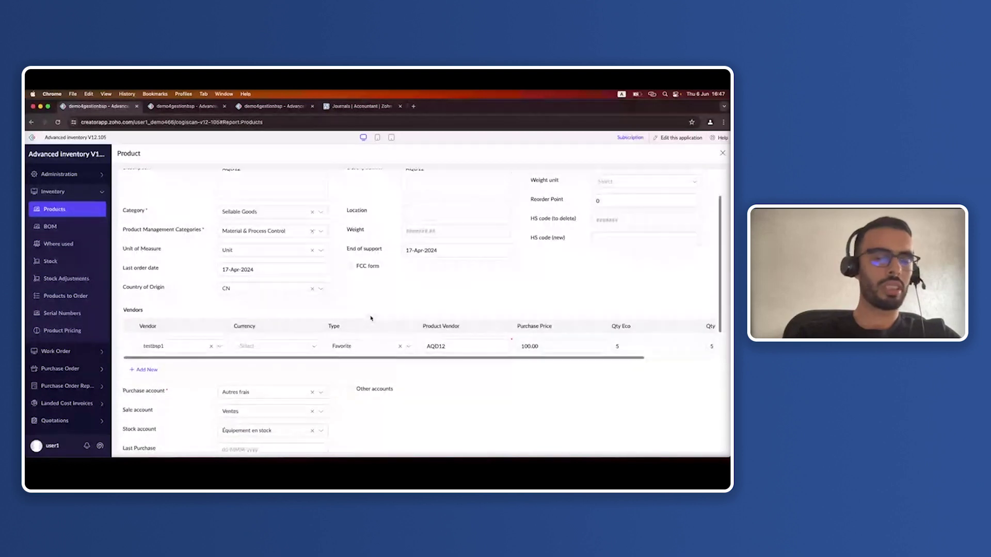
scroll(371, 318, up, 2)
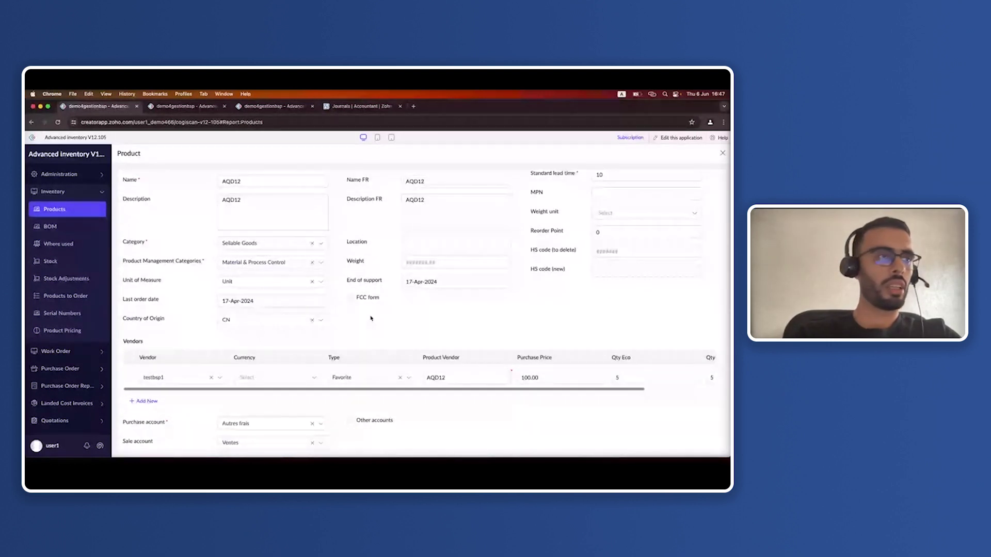
scroll(378, 336, up, 1)
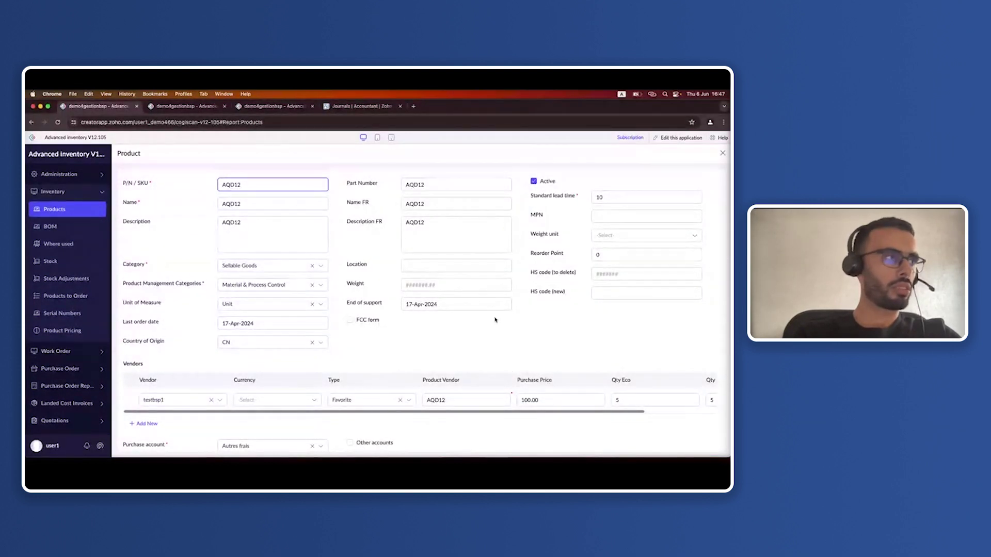
scroll(377, 378, down, 3)
double_click(135, 284)
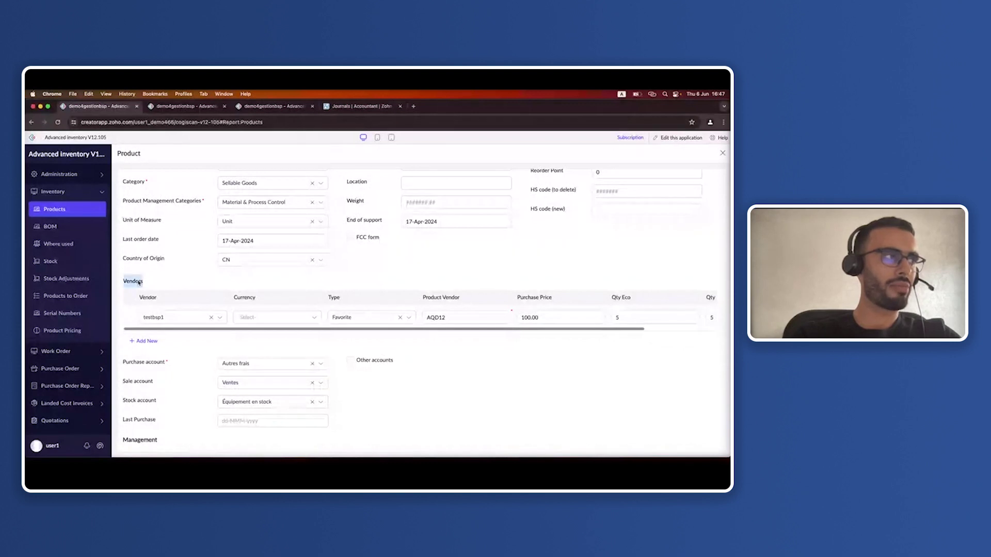
click(151, 341)
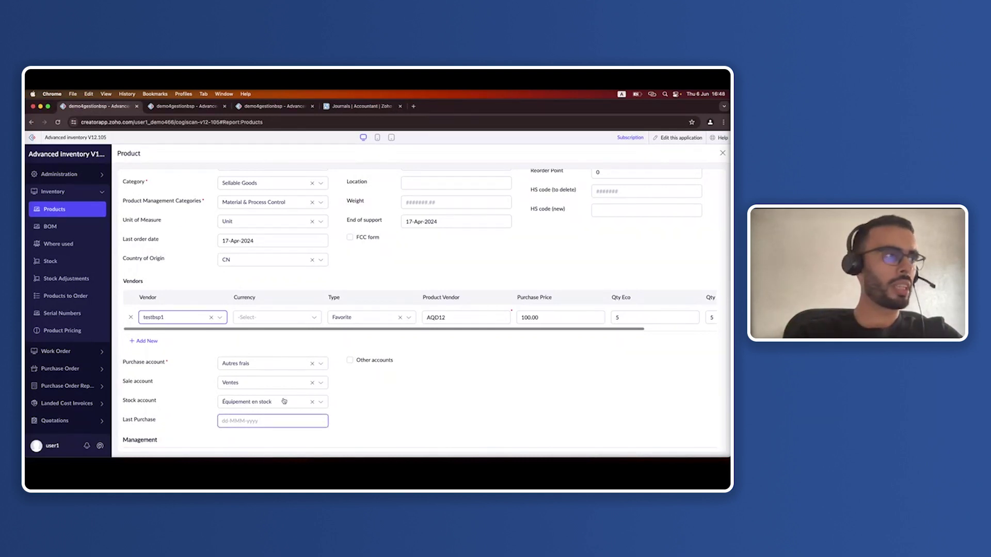
Examine AQD12's purchase, sale and stock accounts, Management options and Prices section
scroll(370, 440, down, 5)
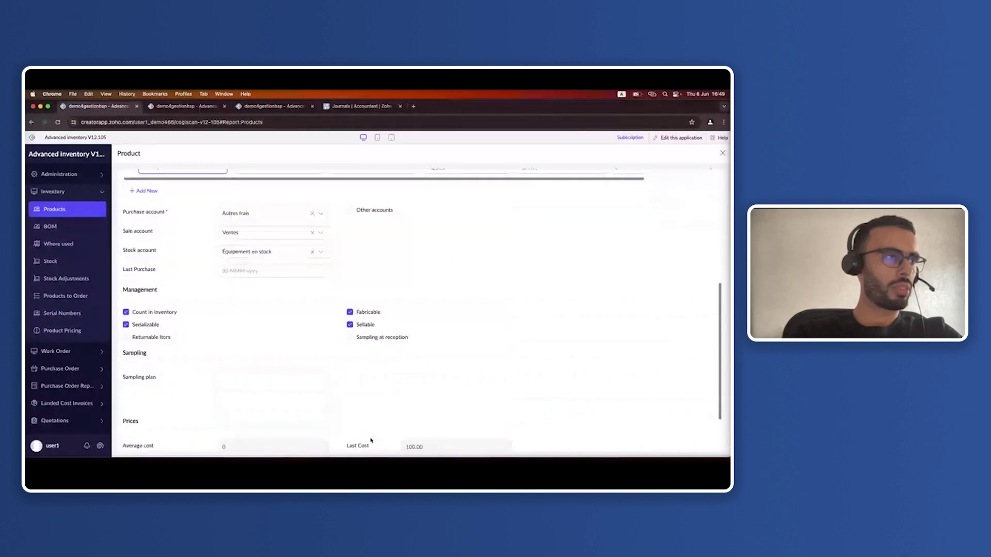
scroll(371, 440, up, 2)
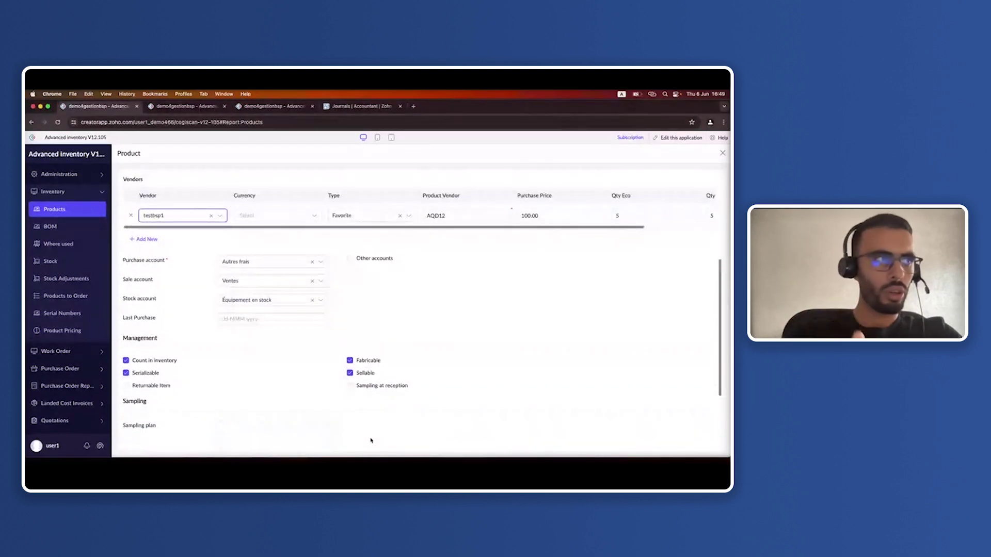
scroll(371, 440, down, 4)
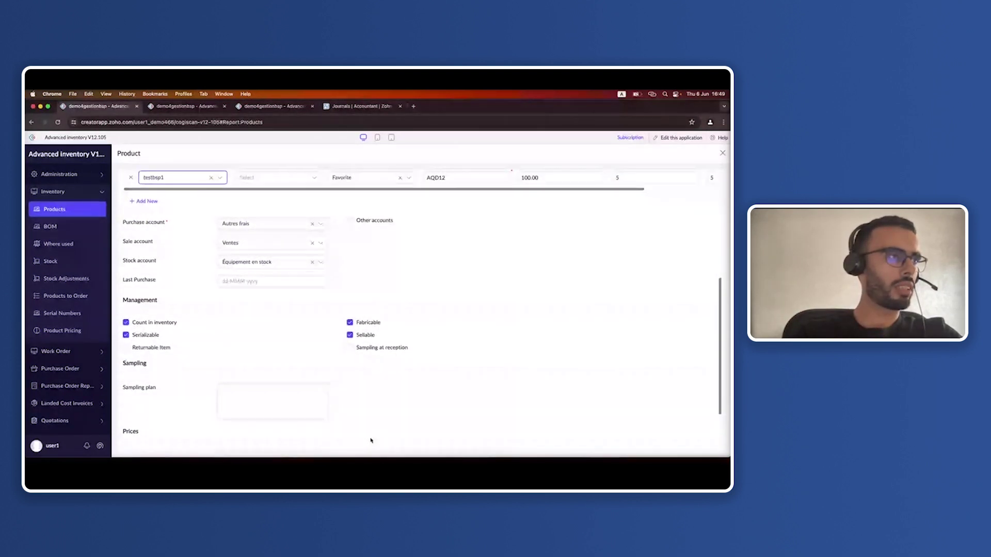
scroll(367, 373, up, 1)
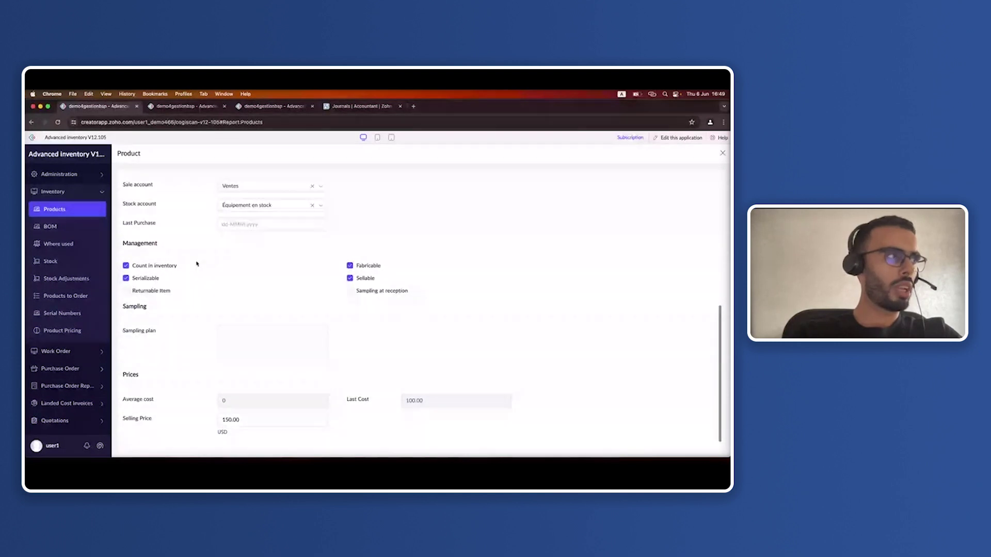
double_click(142, 243)
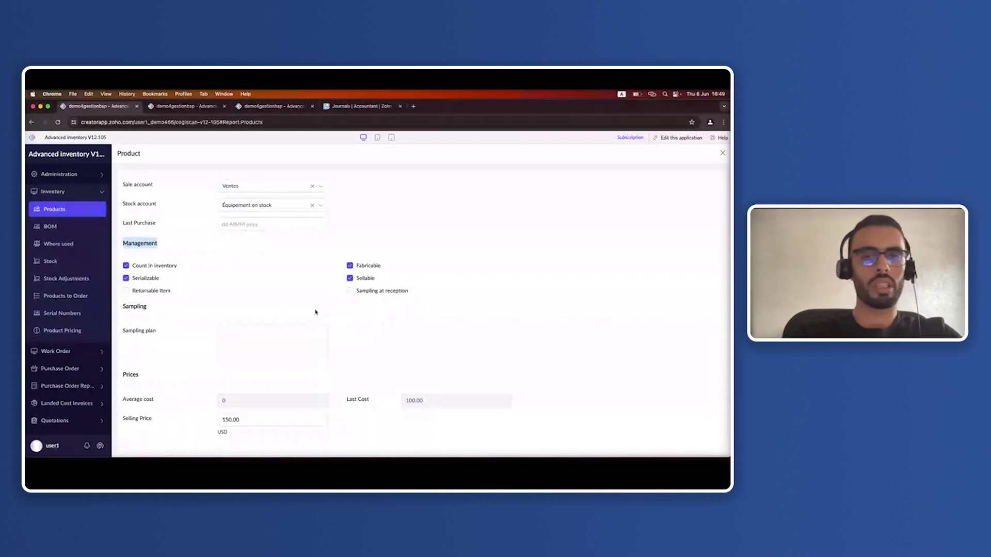
click(148, 261)
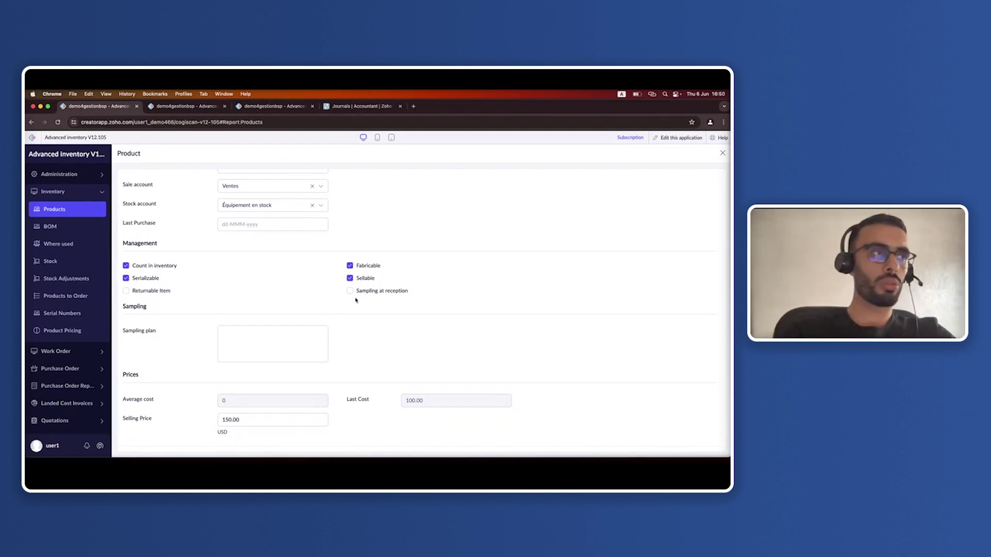
Clear the Sellable option for AQD12, review the form, and close it without updating the product
click(364, 279)
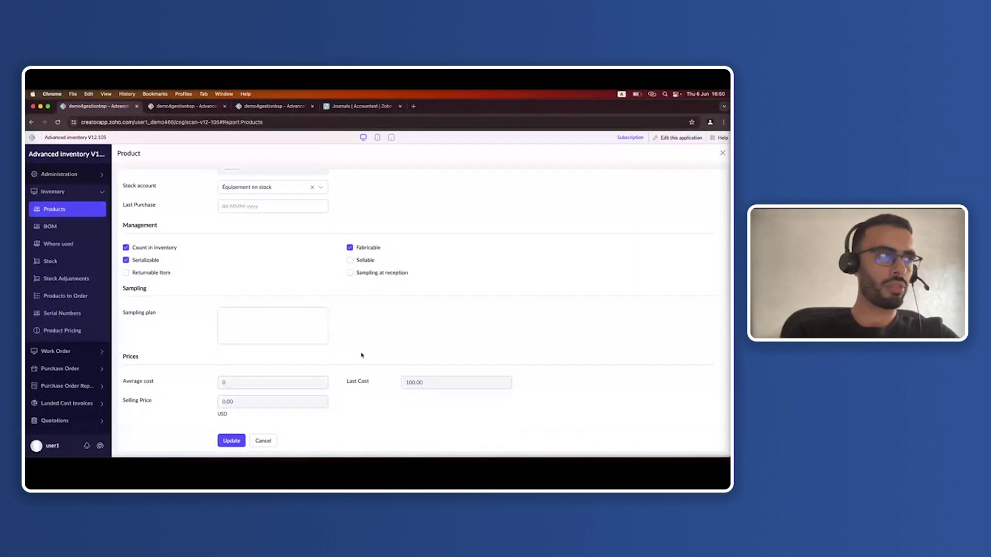
scroll(362, 354, up, 3)
scroll(376, 310, up, 3)
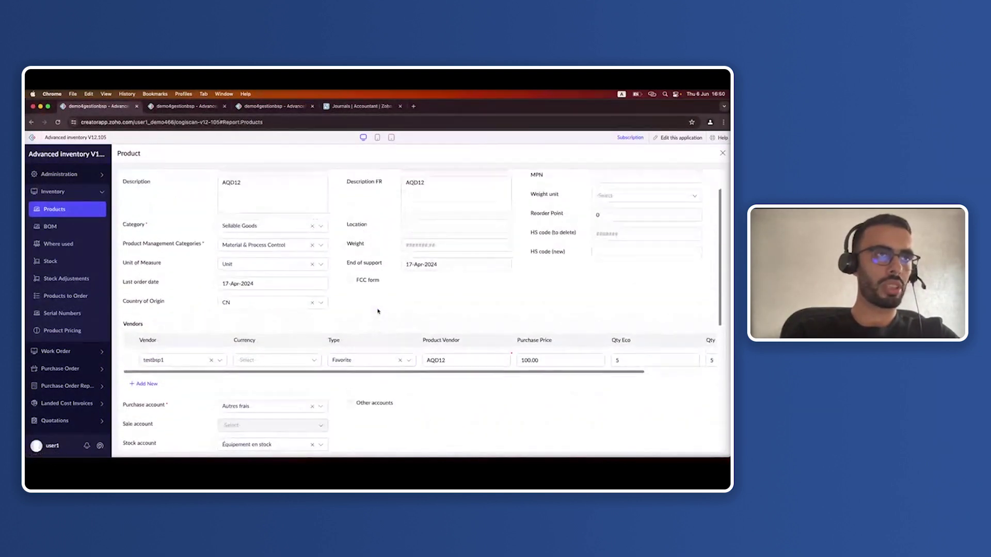
scroll(378, 311, up, 1)
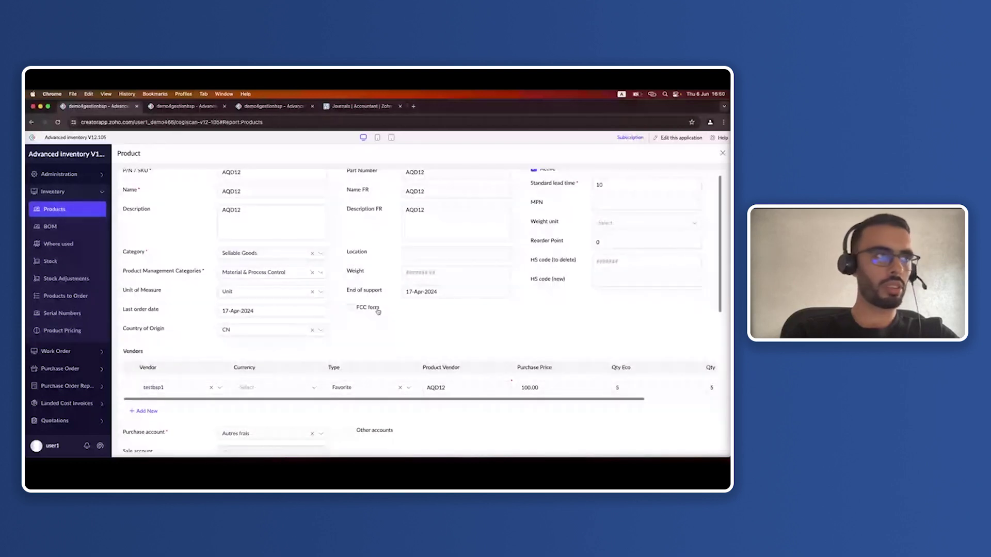
key(Escape)
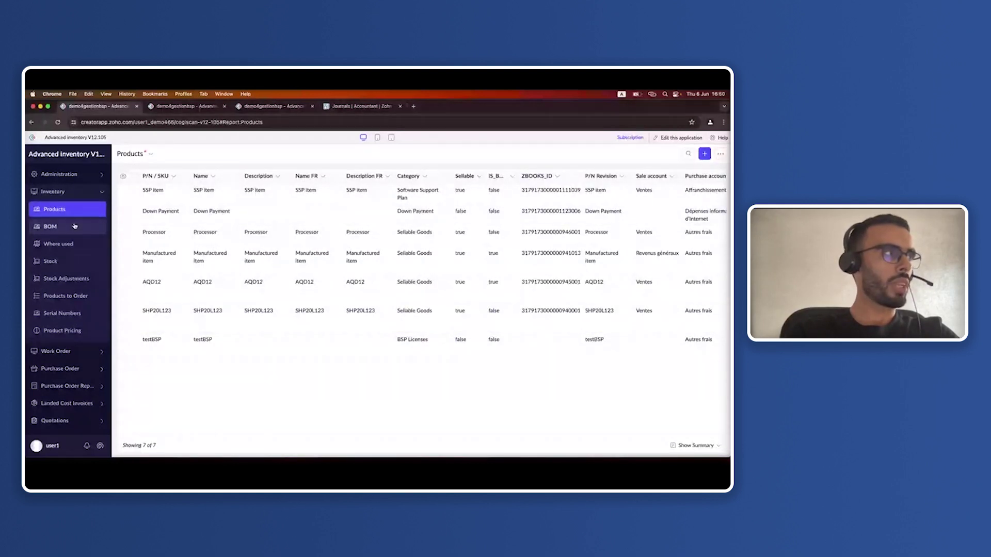
Open the BOM list and examine the Manufactured item and AQD12 entries
click(50, 226)
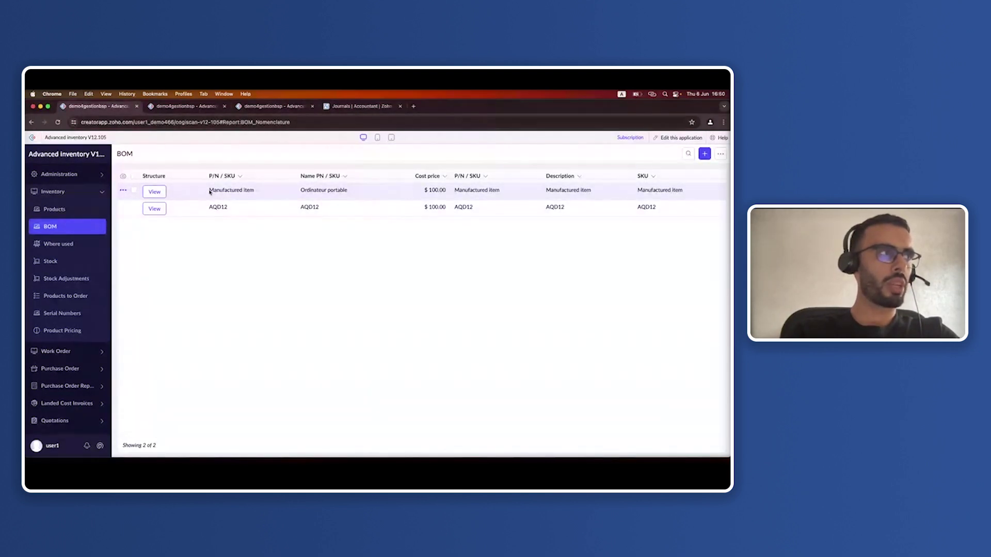
drag(209, 192, 256, 193)
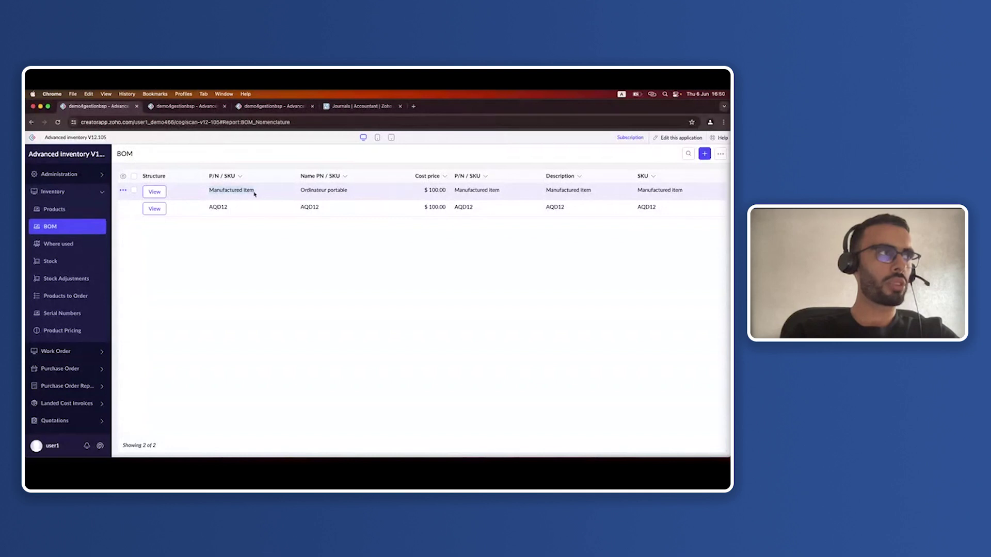
click(209, 209)
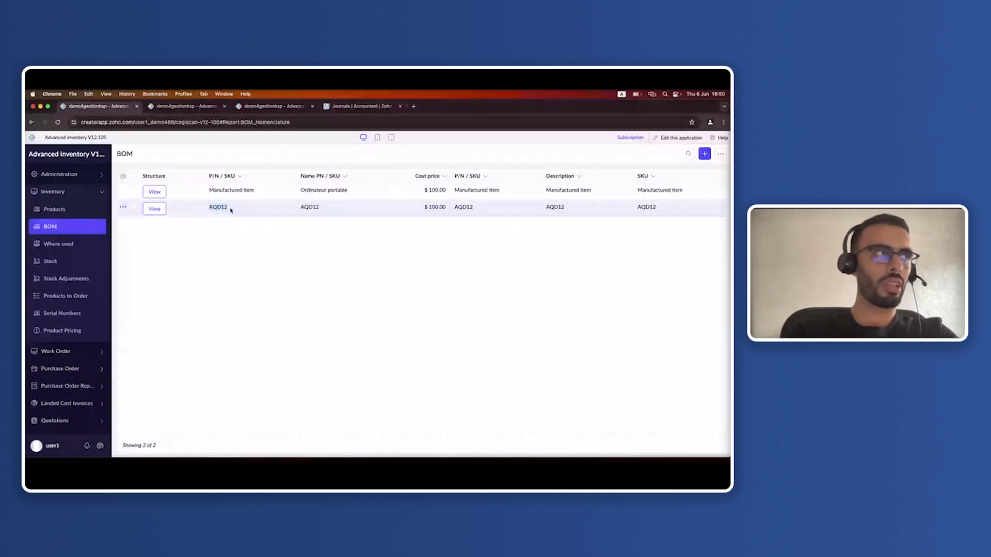
double_click(230, 207)
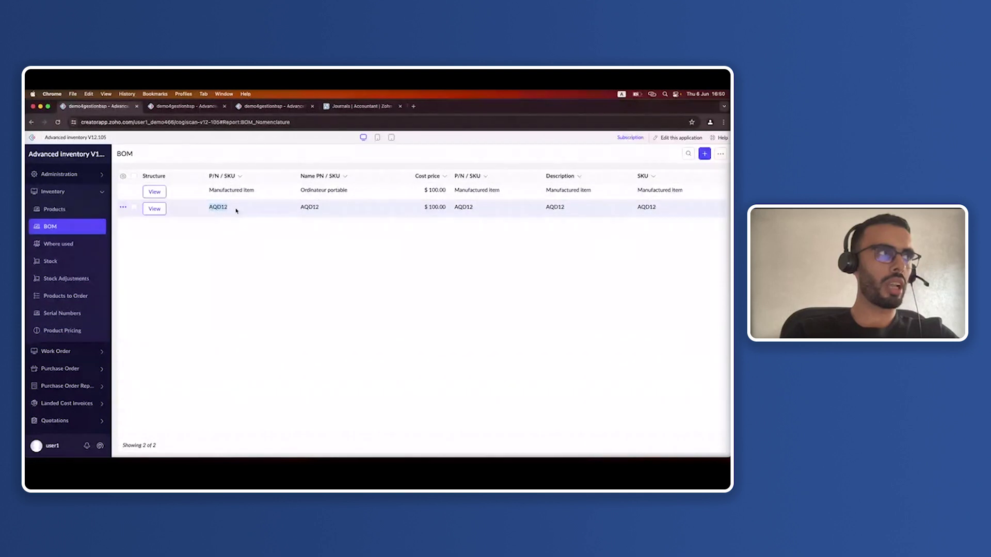
Open the AQD12 BOM record, review its component list, and close the record
click(236, 210)
scroll(321, 344, down, 2)
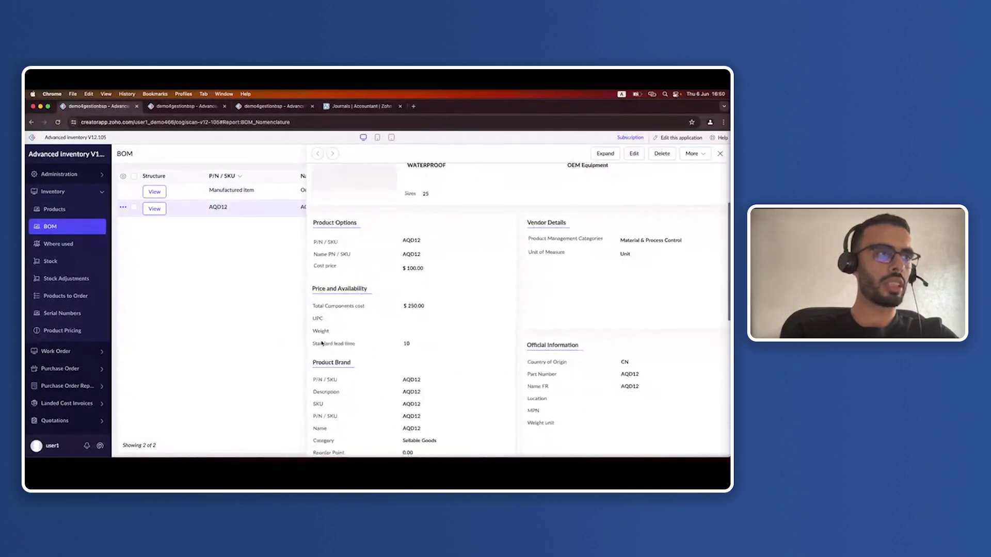
scroll(322, 343, down, 4)
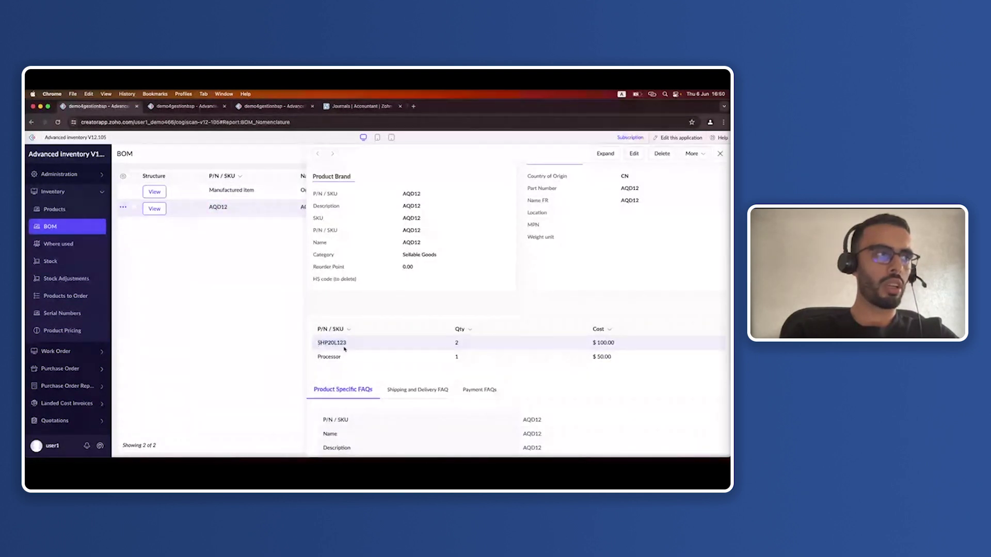
drag(318, 343, 347, 356)
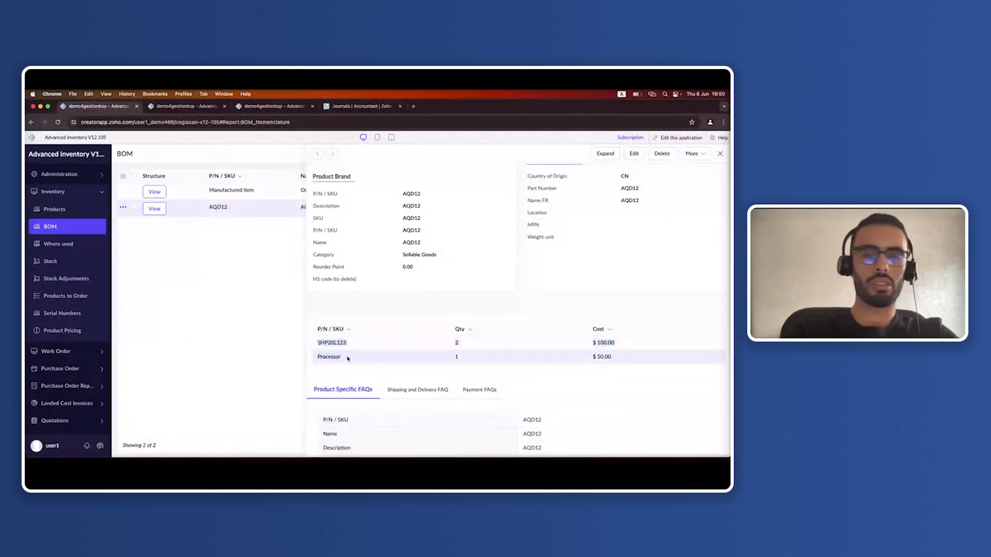
click(717, 156)
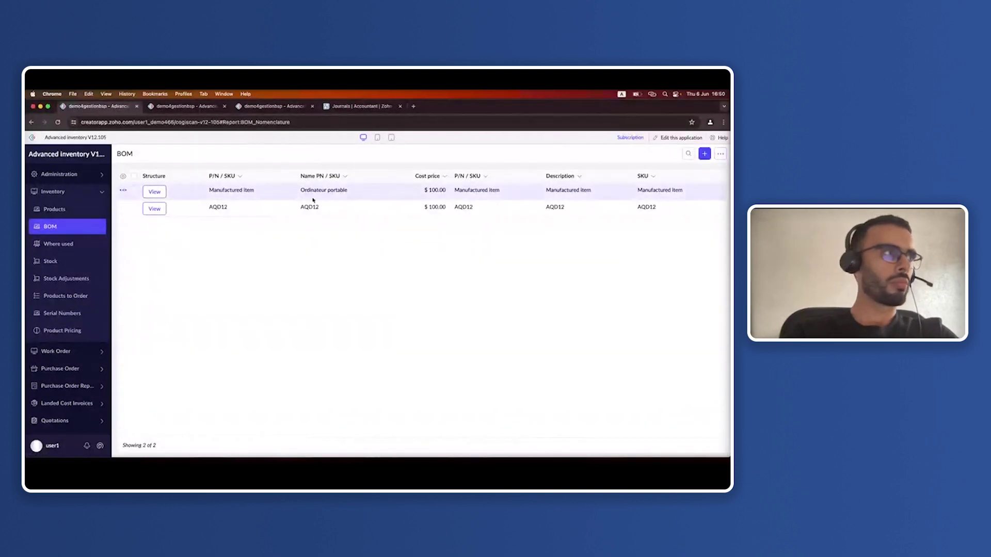
View the Manufactured item's BOM structure, collapse and re-expand AQD12, inspect the Processor and AQD12 details, and close the diagram
click(155, 193)
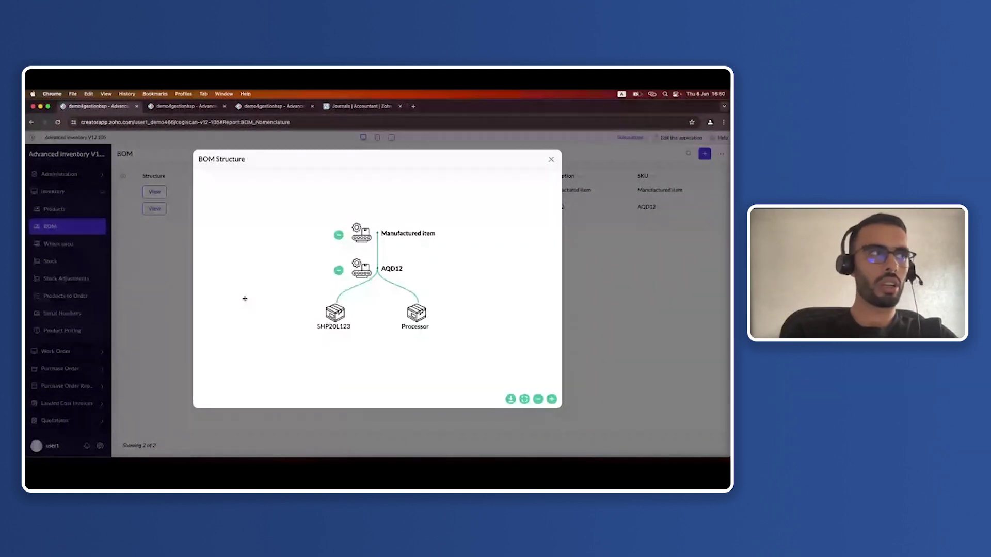
click(338, 271)
click(338, 262)
click(338, 282)
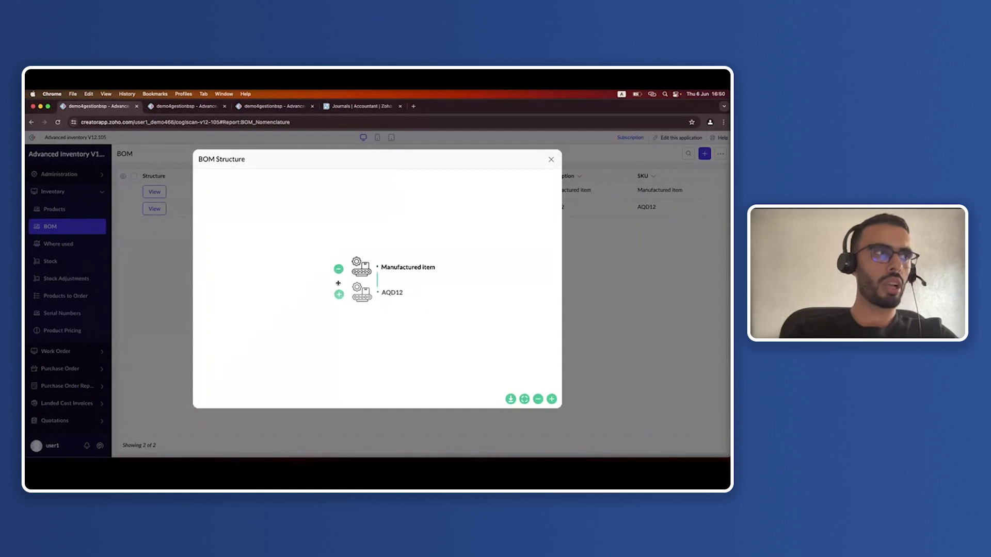
click(339, 298)
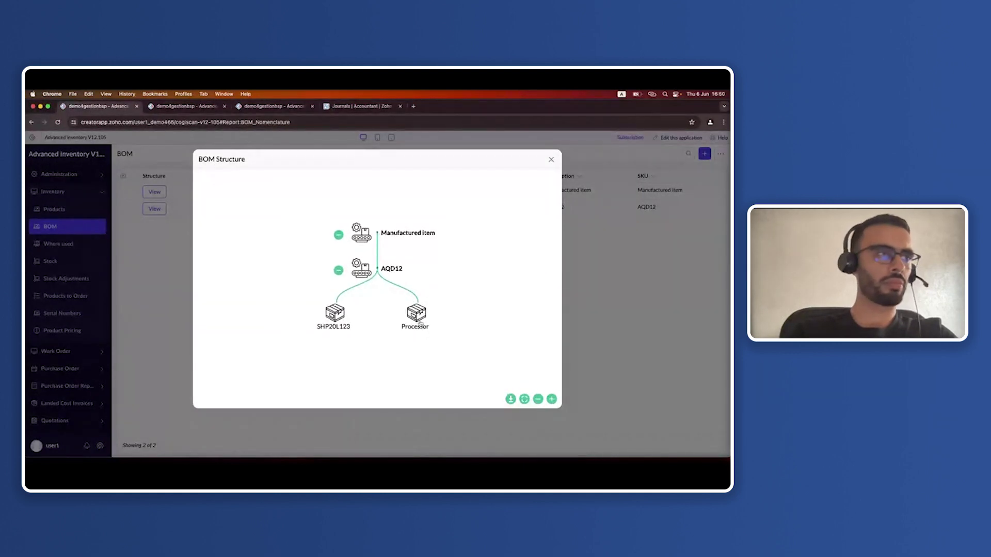
mouse_move(420, 323)
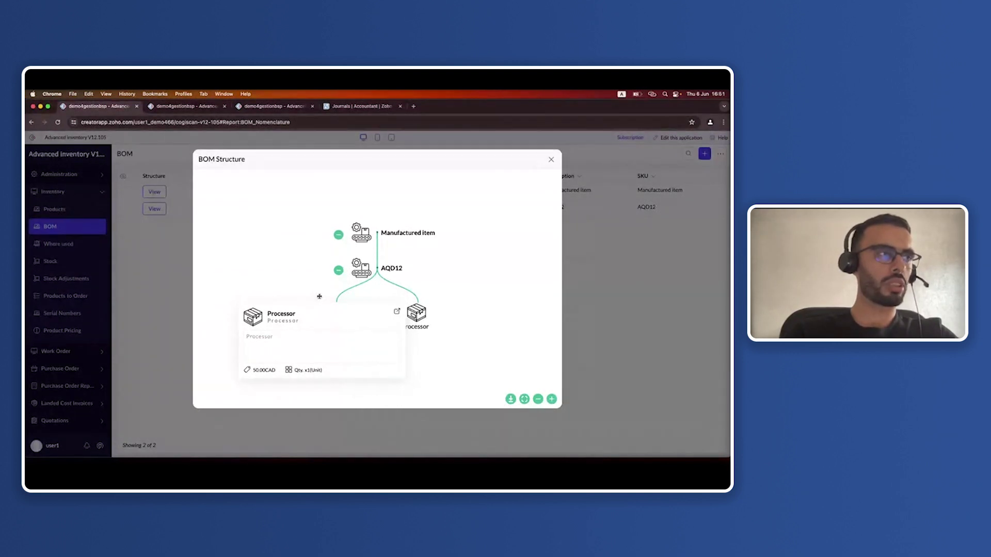
mouse_move(361, 274)
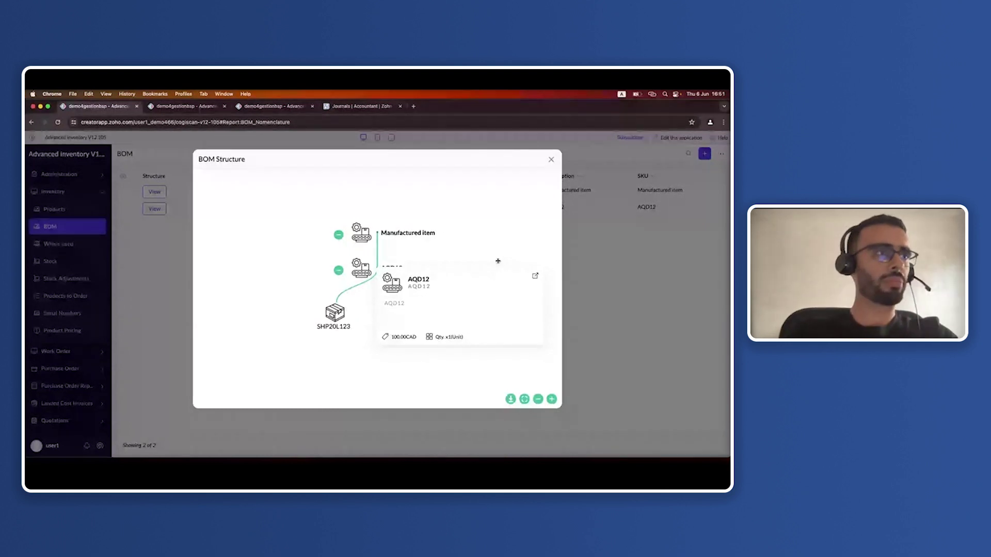
click(550, 160)
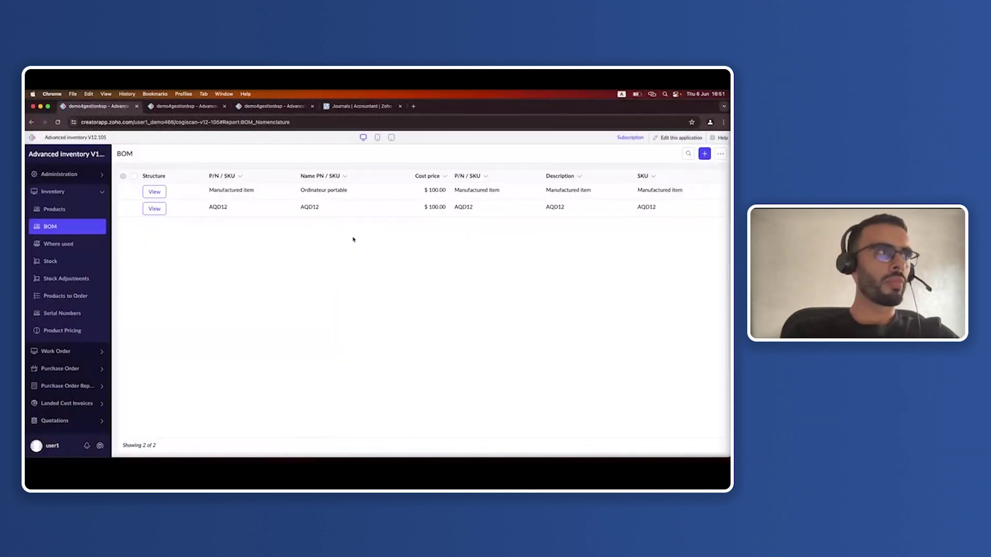
Open the Manufactured item BOM record, review its product options, pricing and vendor details, and close it
click(246, 189)
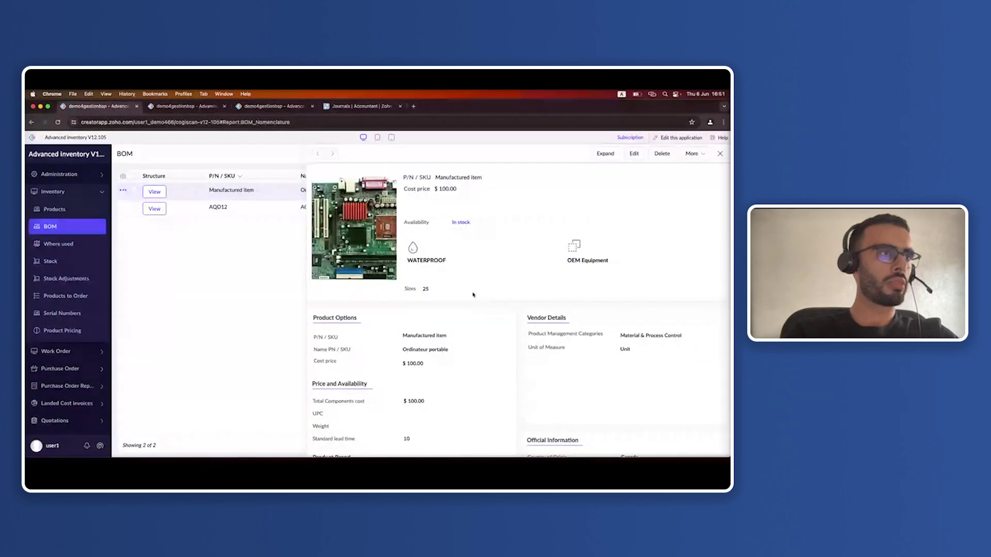
scroll(473, 295, down, 2)
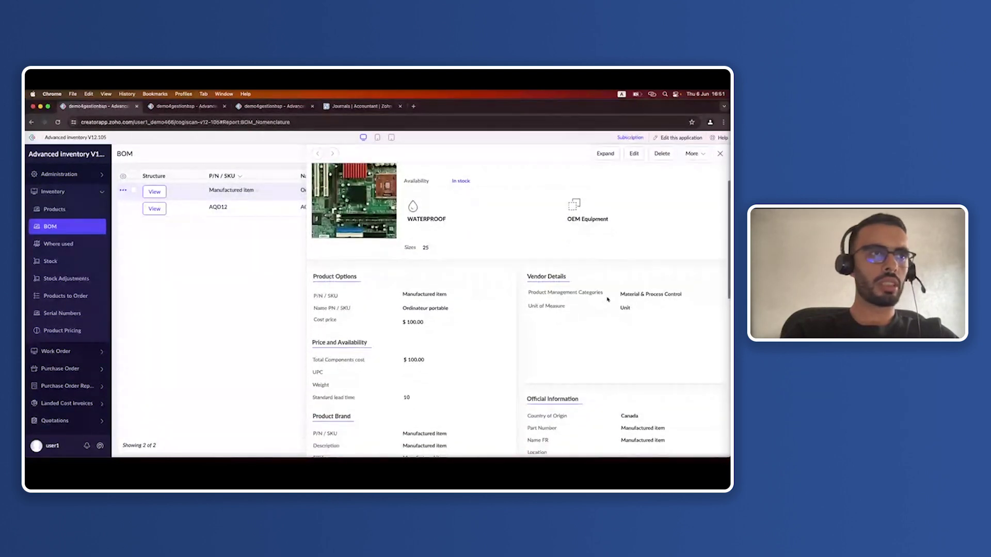
scroll(608, 300, down, 1)
scroll(607, 299, up, 2)
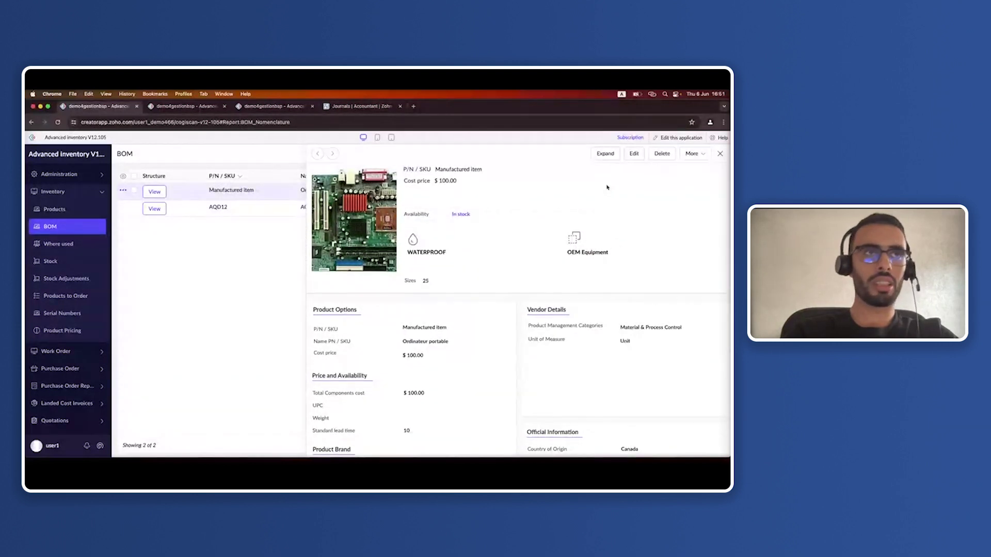
click(720, 155)
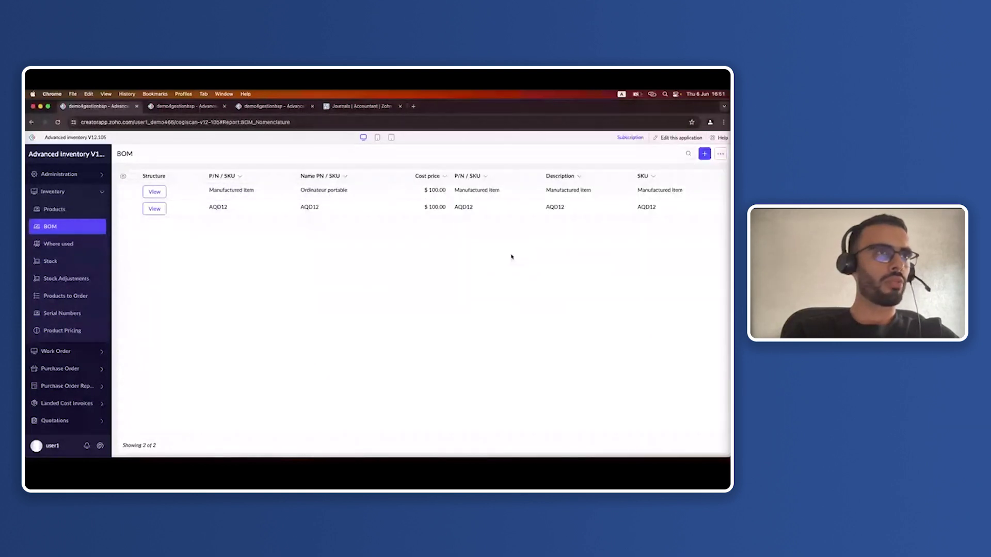
Open the Stock report in the Inventory section
click(66, 261)
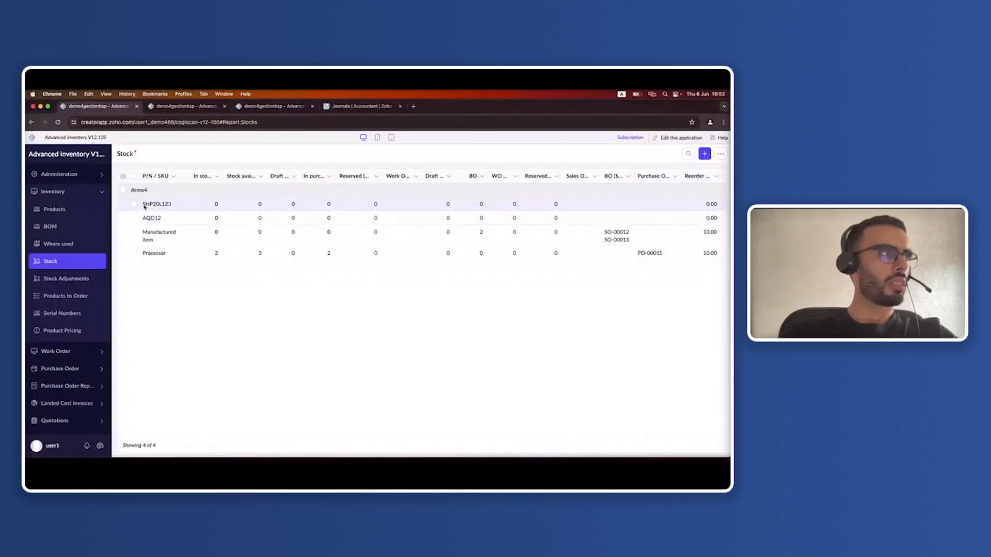
Review the SHP20L123 and Processor rows in the Stock report, opening and closing the Processor details
drag(145, 206, 184, 204)
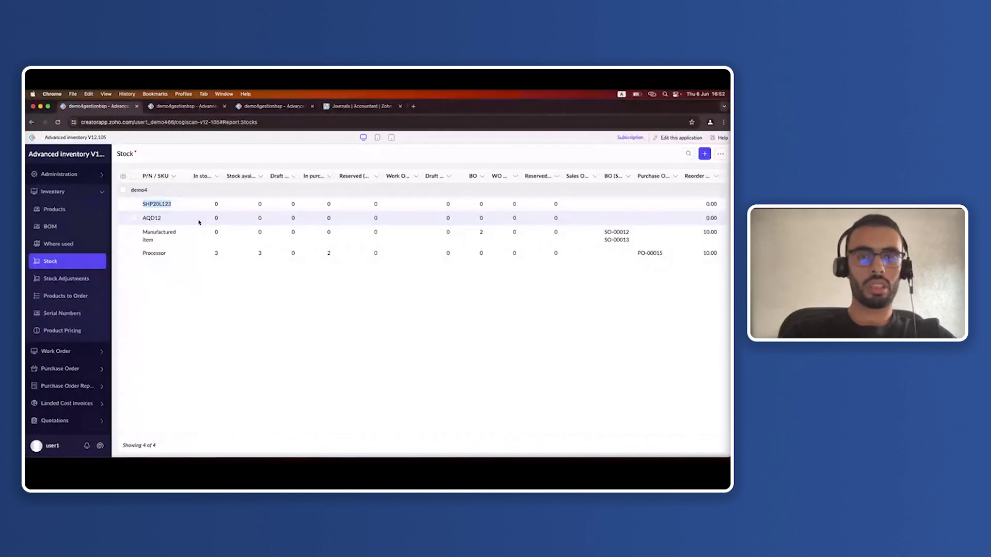
click(154, 255)
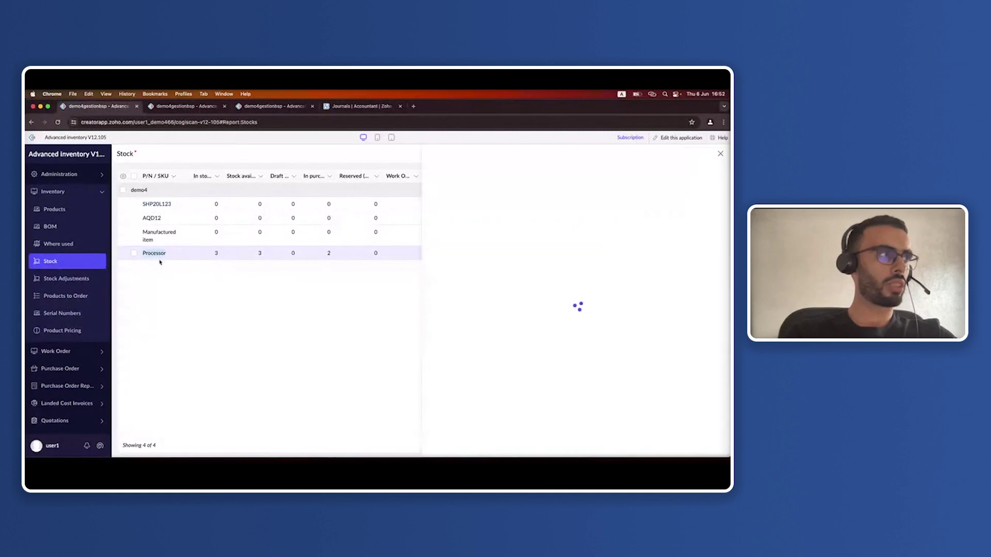
click(162, 266)
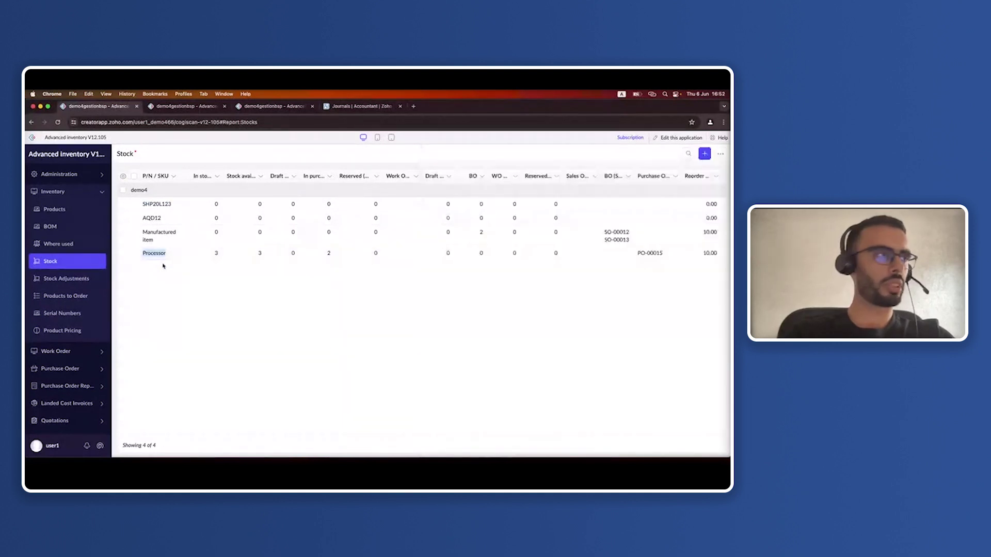
Open the Products to Order report, review the Processor record, and check the Manufactured item's to-order quantity and reorder point
click(79, 297)
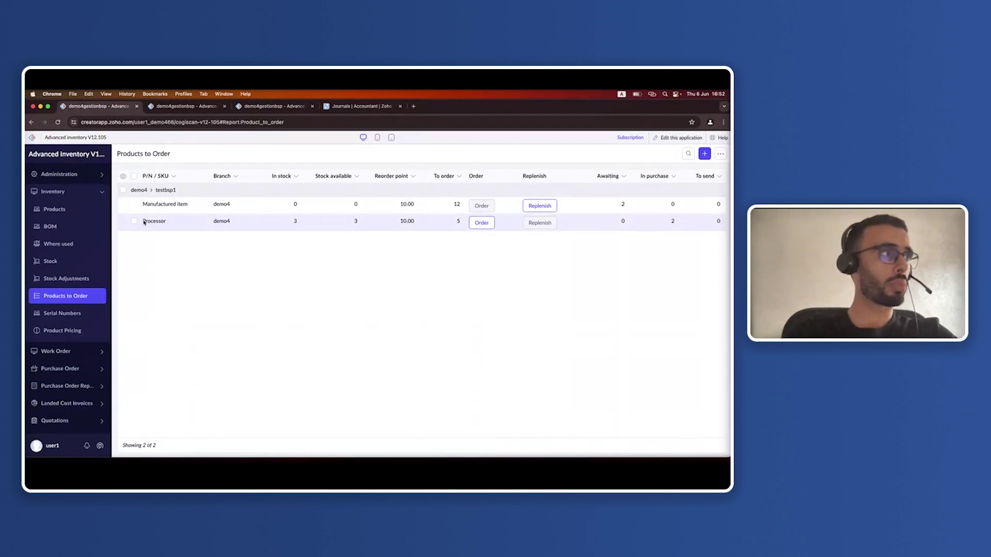
click(296, 225)
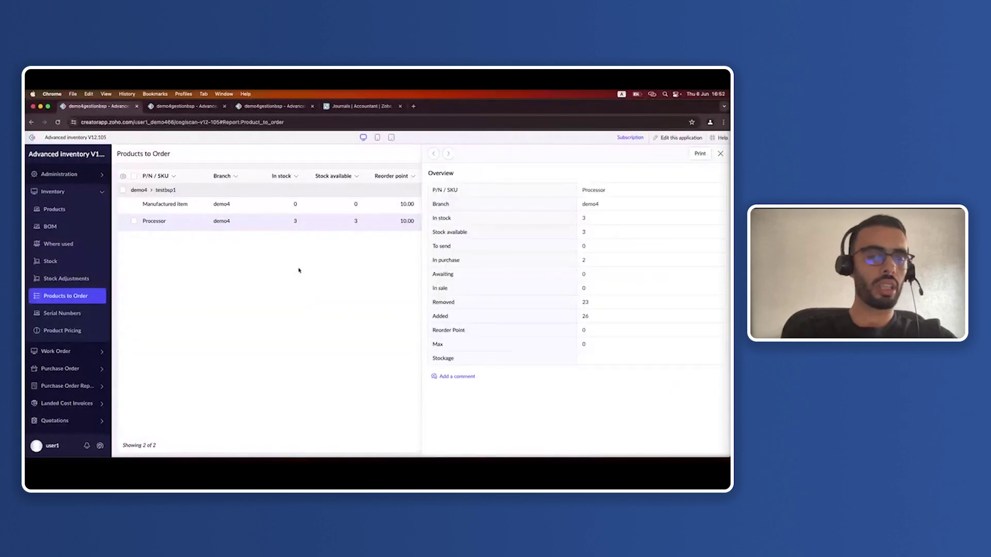
click(299, 270)
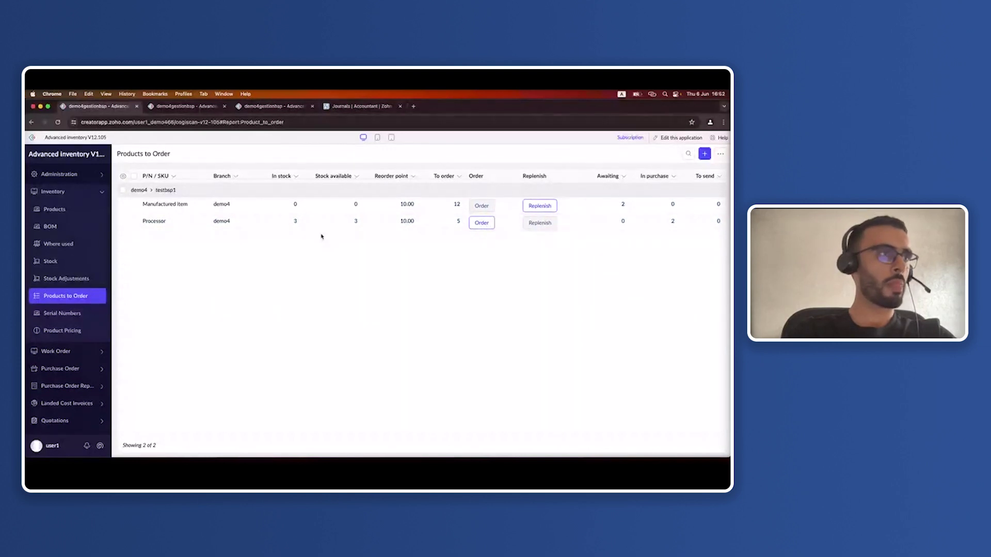
double_click(456, 204)
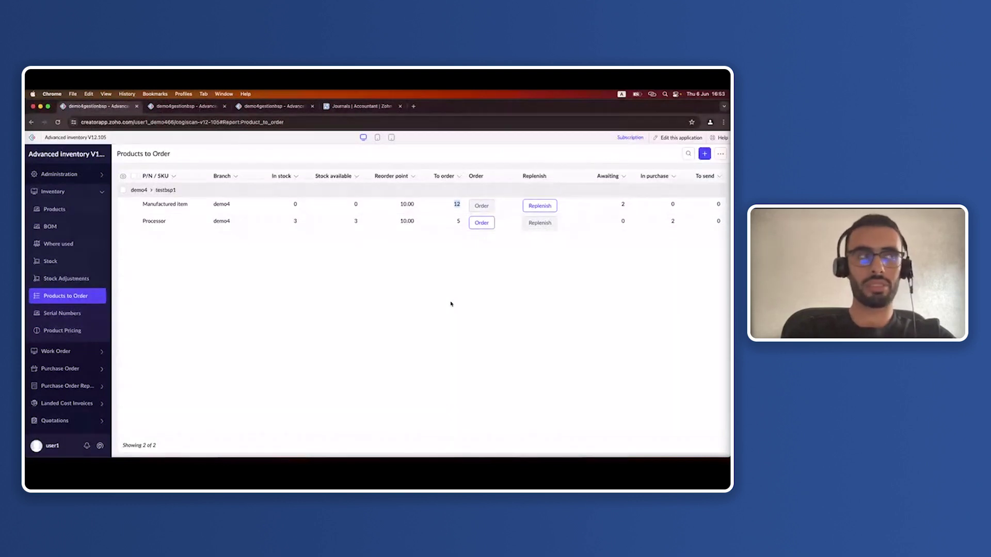
drag(400, 205, 416, 205)
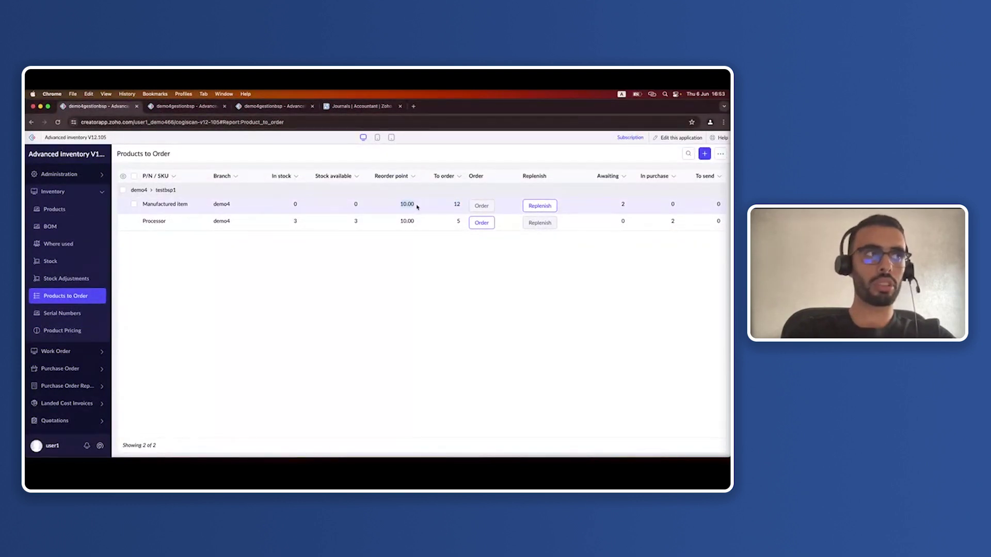
click(396, 292)
Check the Manufactured item's backordered sales orders in the Stock report, and compare them with the quantities in Products to Order
click(60, 261)
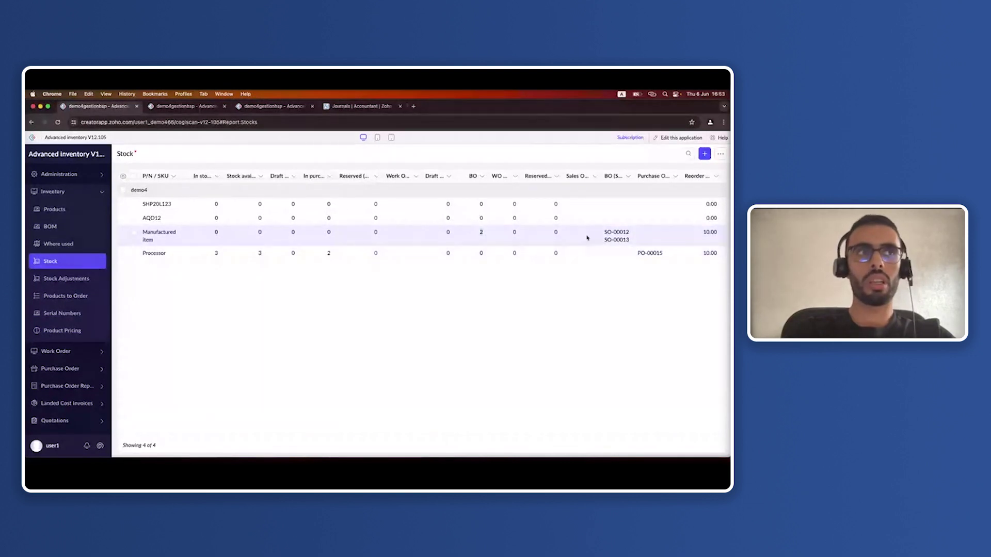
drag(602, 231, 626, 244)
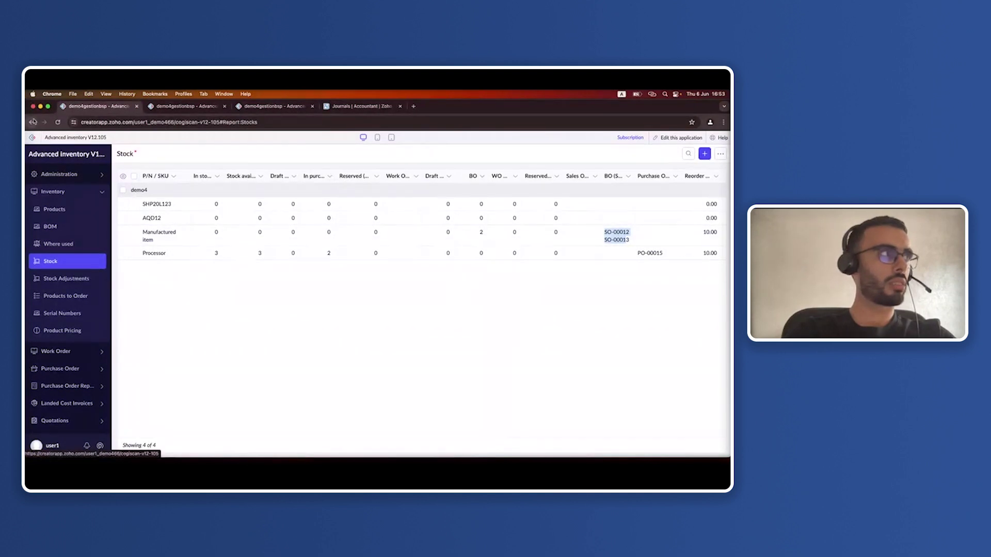
click(65, 296)
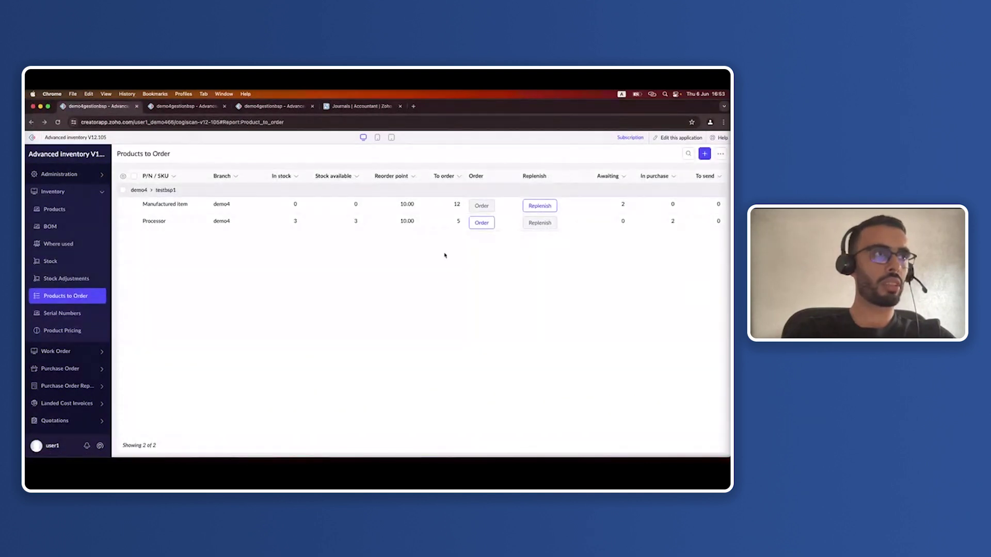
double_click(457, 204)
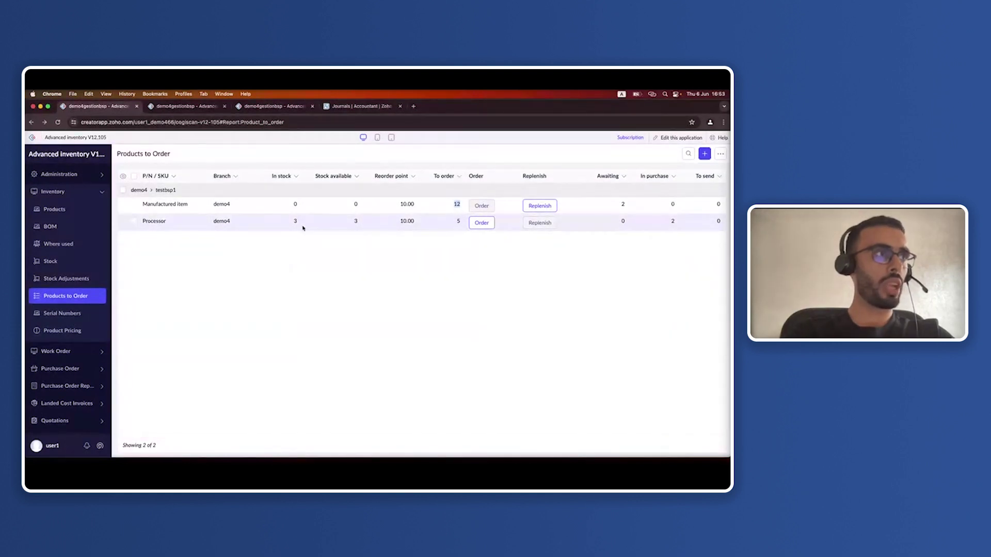
click(412, 223)
click(405, 289)
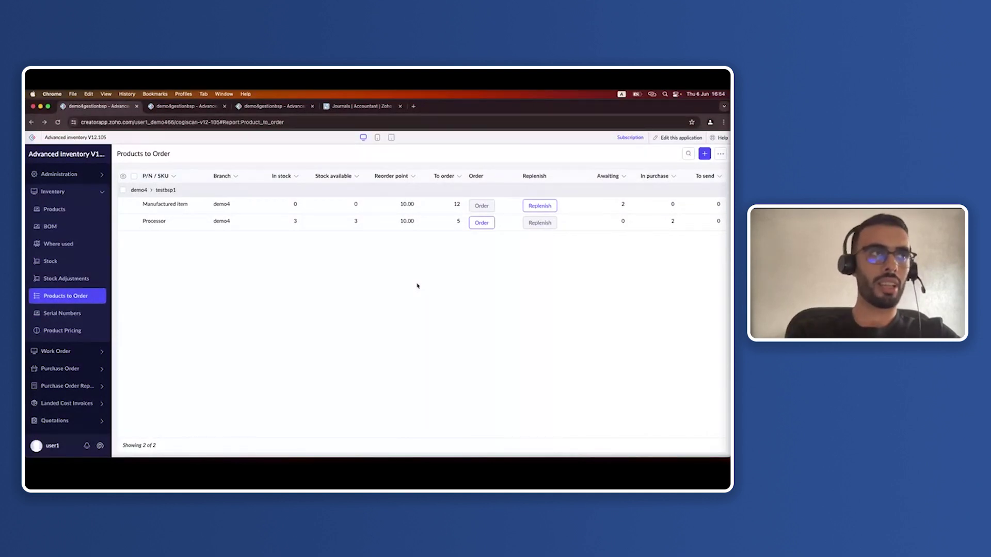
click(671, 222)
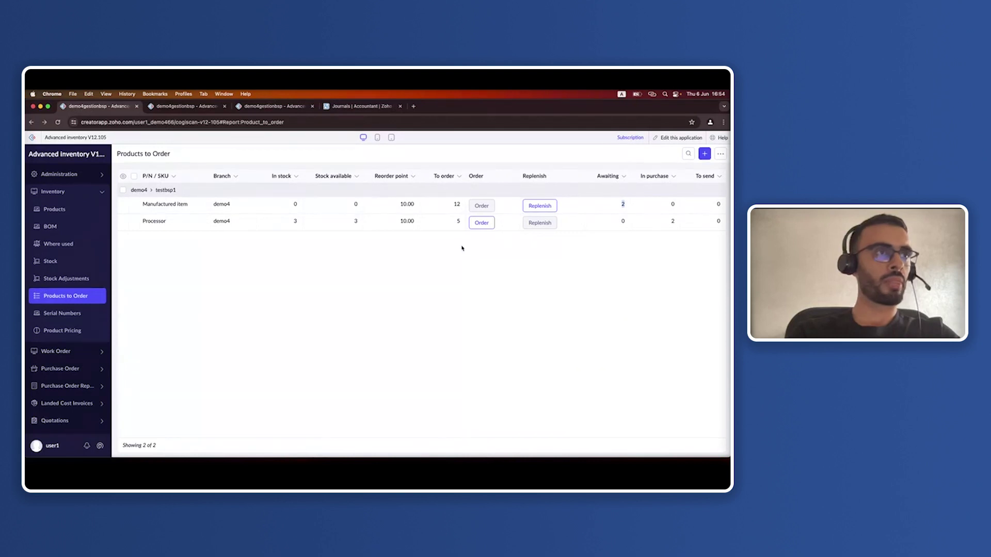
Replenish the Manufactured item by generating a production for the demo4 branch with quantity 1
click(540, 205)
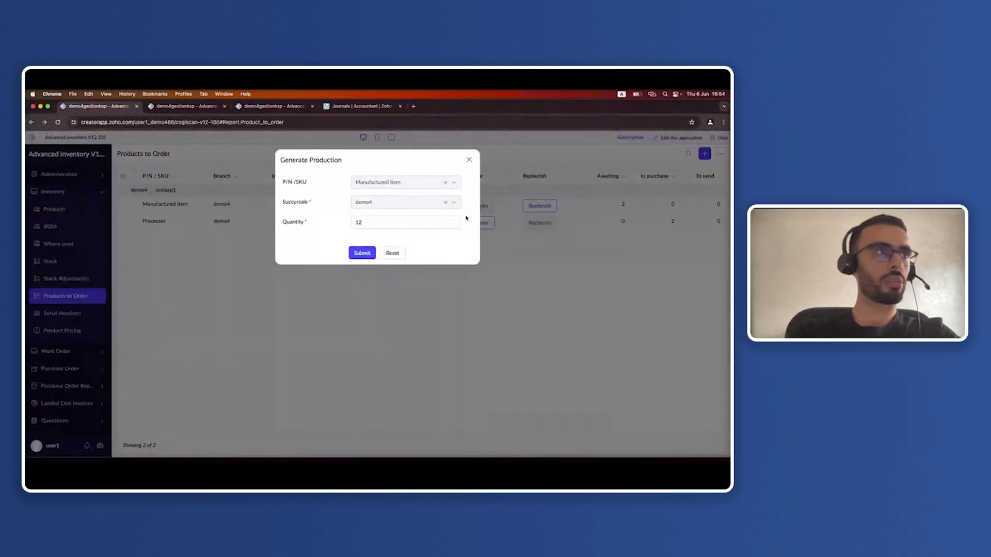
click(379, 223)
key(BackSpace)
key(BackSpace)
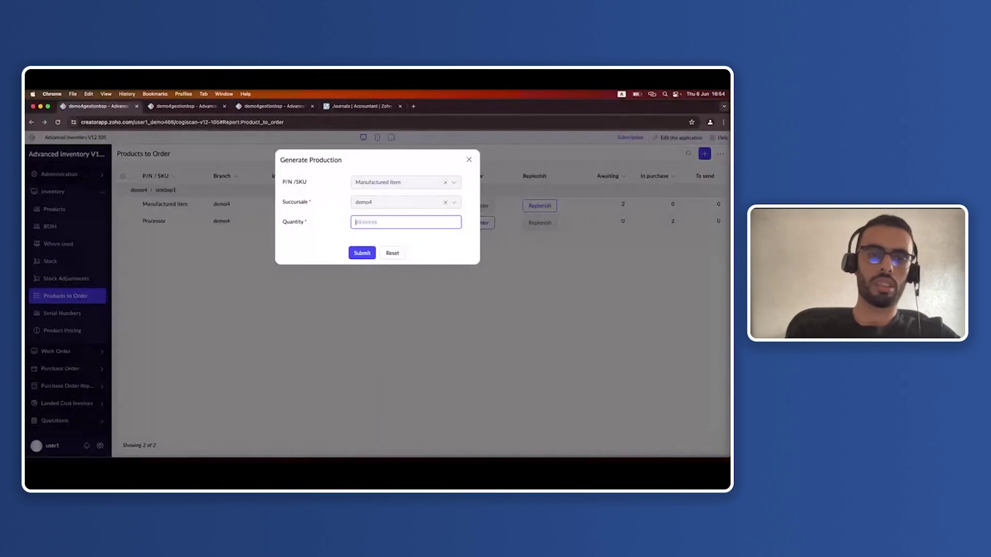
text(1)
click(409, 241)
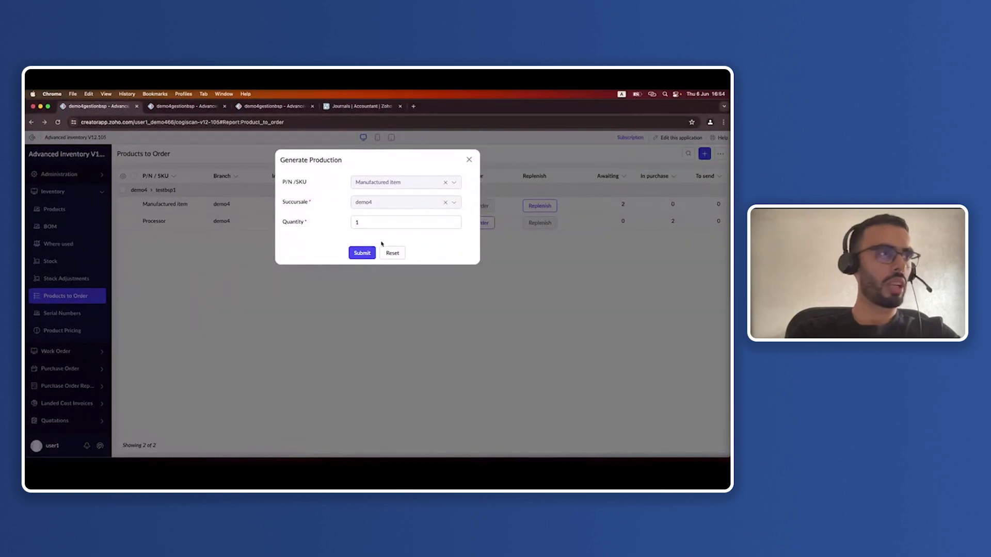
click(402, 227)
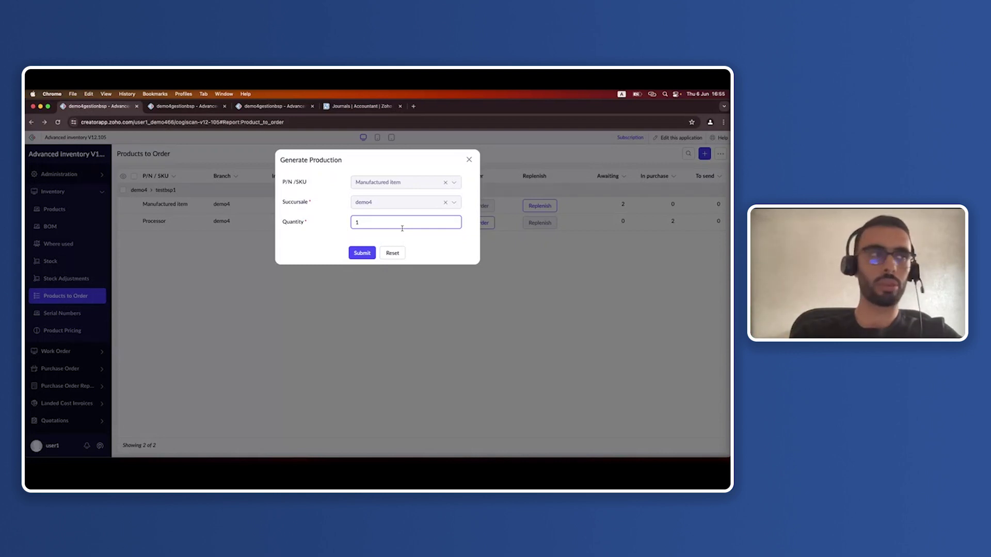
click(361, 252)
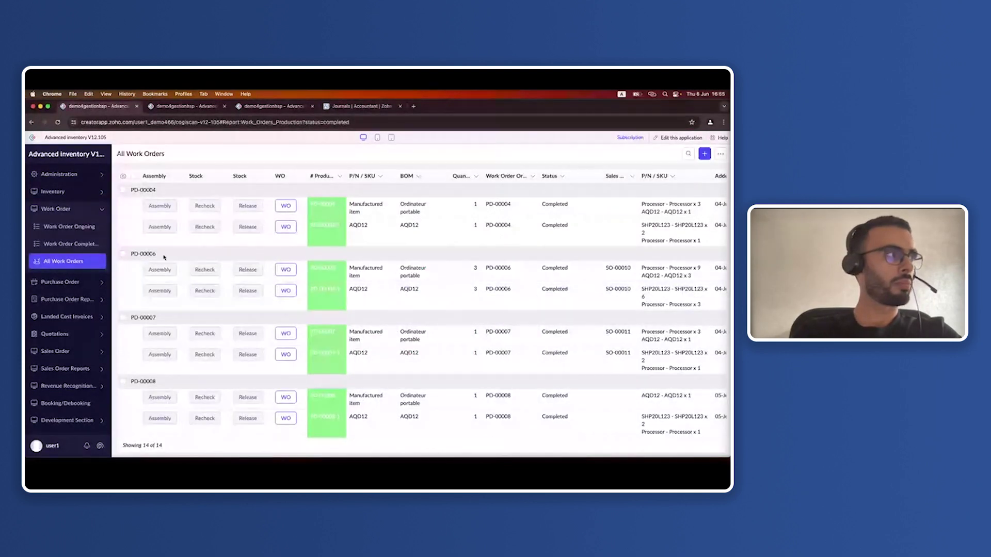
Open the Work Order Ongoing report and check the production numbers of the Manufactured item and AQD12 work orders
click(78, 227)
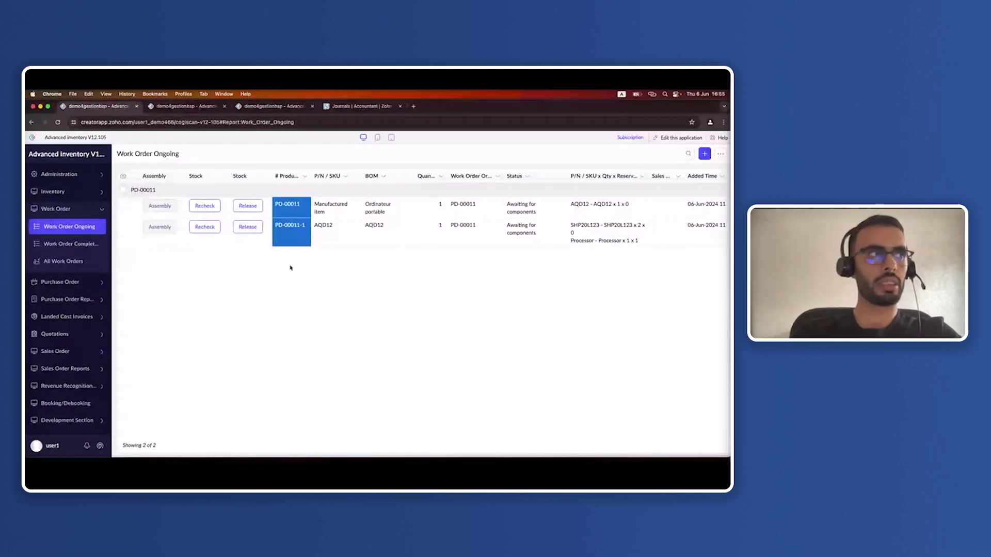
drag(307, 226, 275, 204)
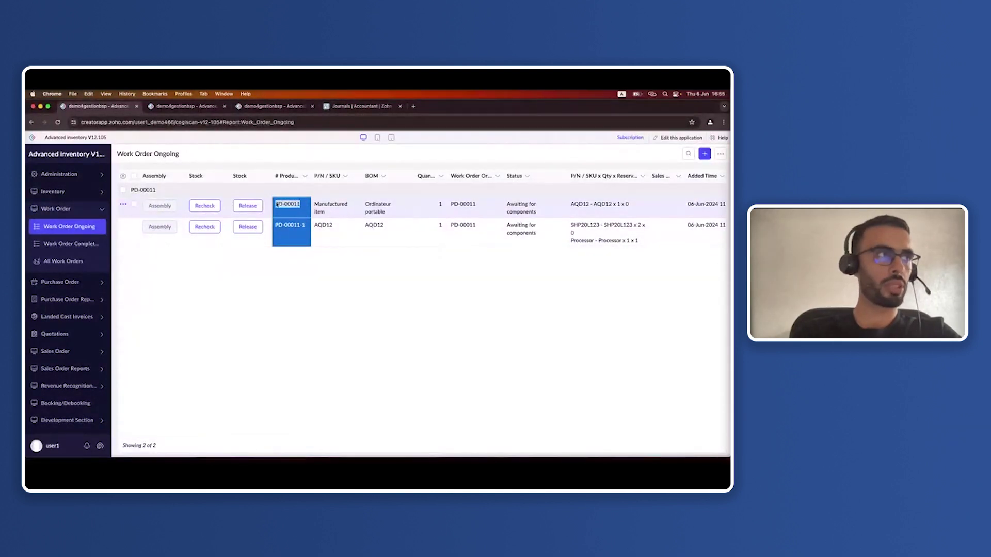
click(340, 262)
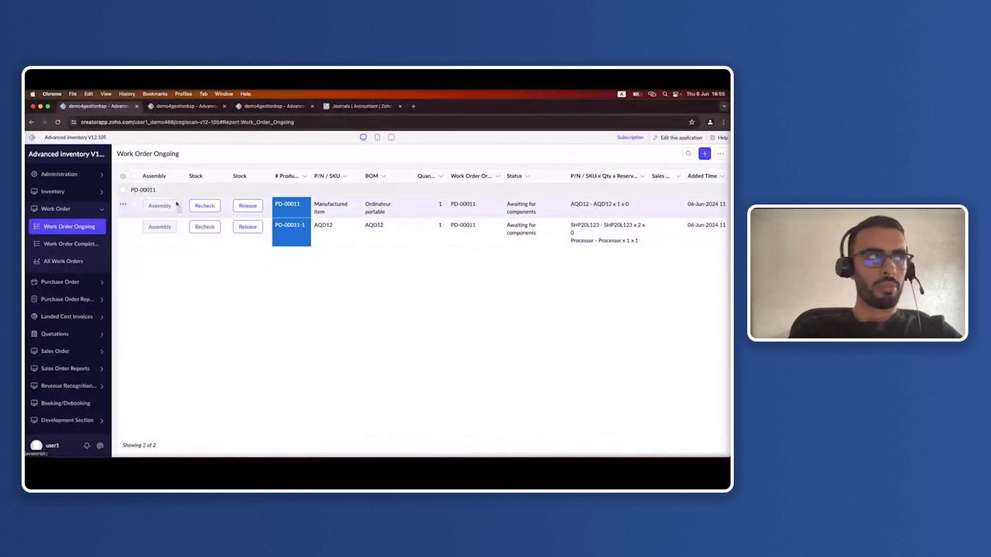
Review the required and reserved components in the AQD12 and Manufactured item work order records, closing each record
click(413, 244)
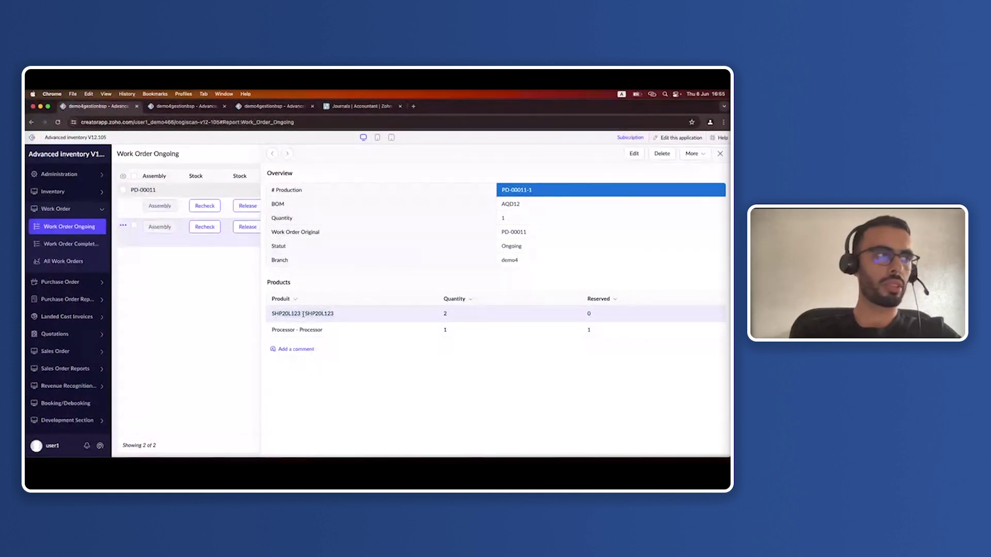
triple_click(325, 316)
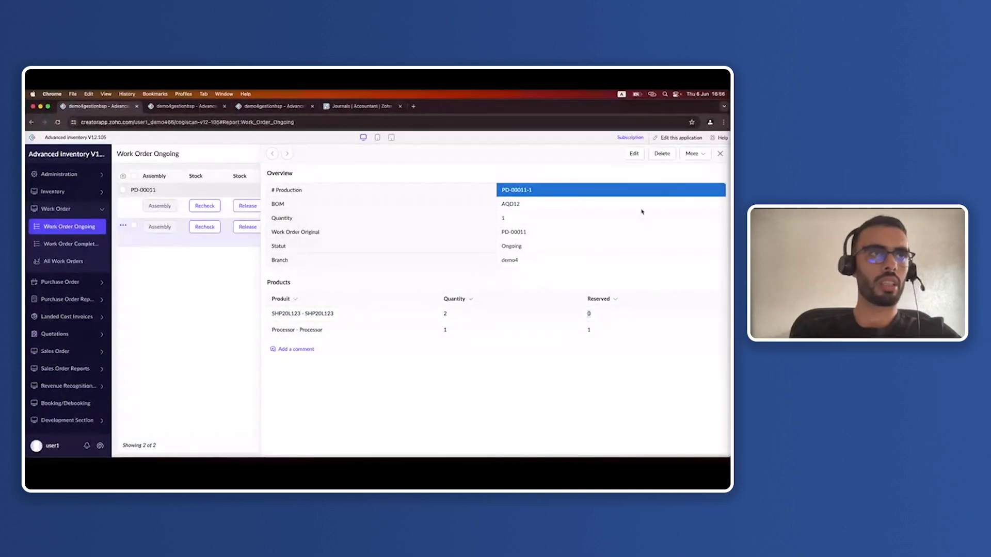
click(720, 155)
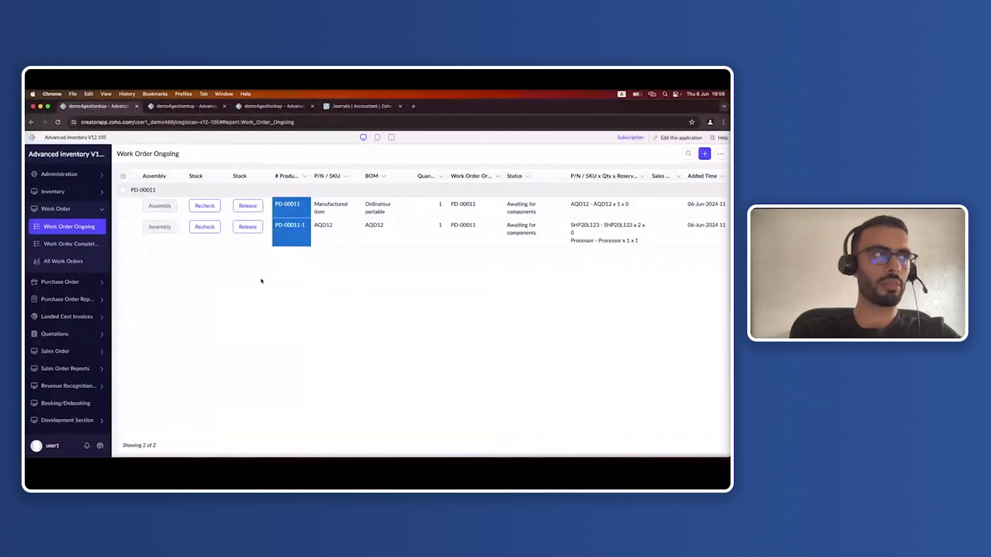
click(339, 215)
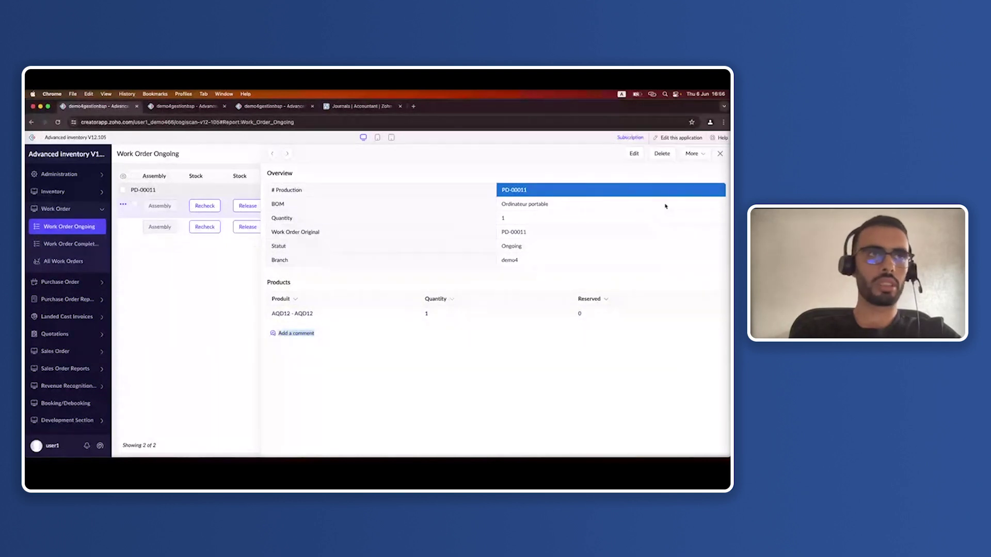
click(720, 153)
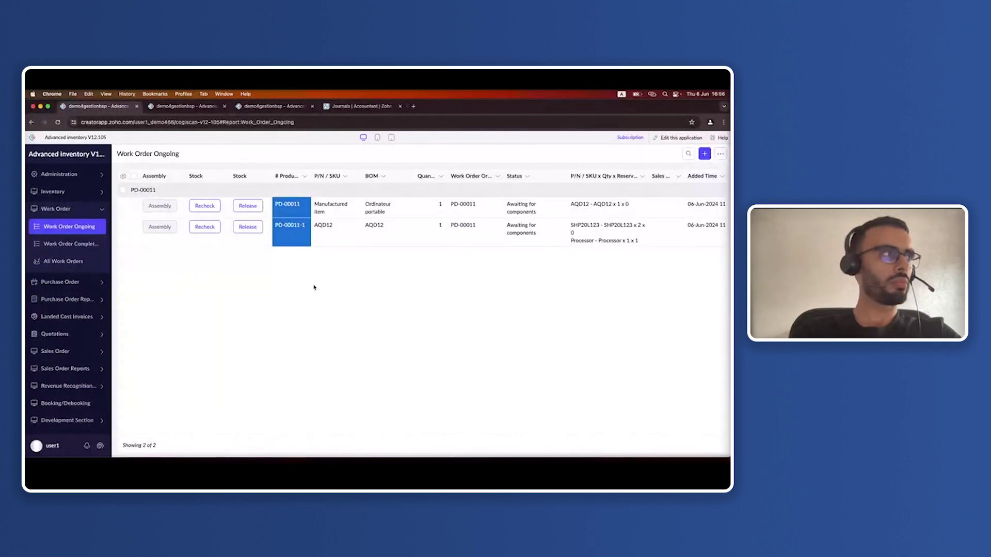
Check the SHP20L123 component needed by the AQD12 work order, and open the PO Draft report
click(65, 282)
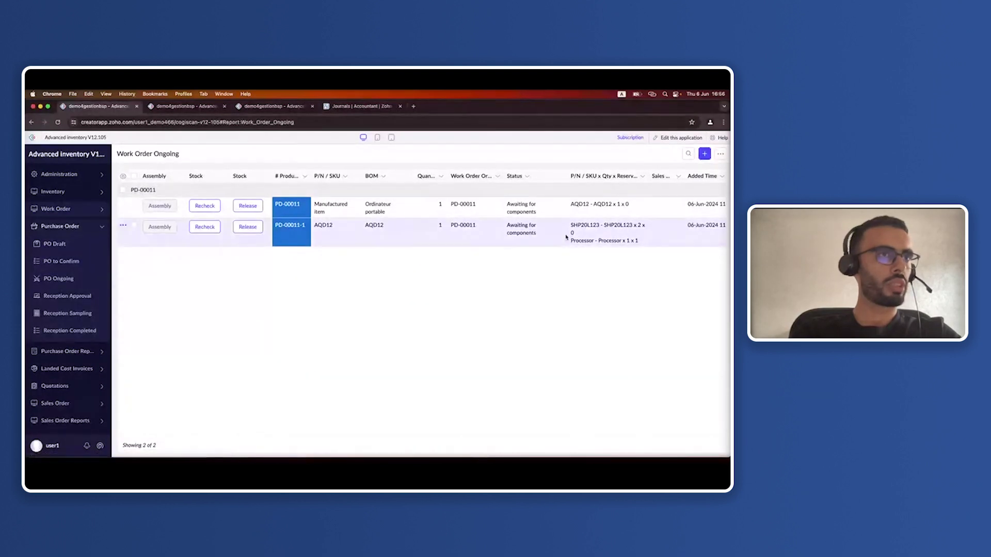
drag(571, 227, 594, 230)
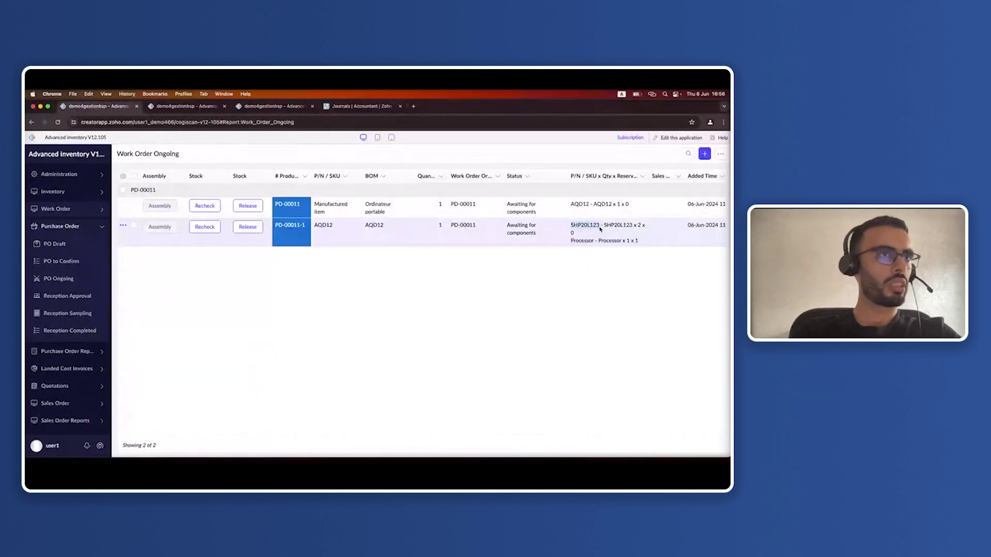
click(65, 245)
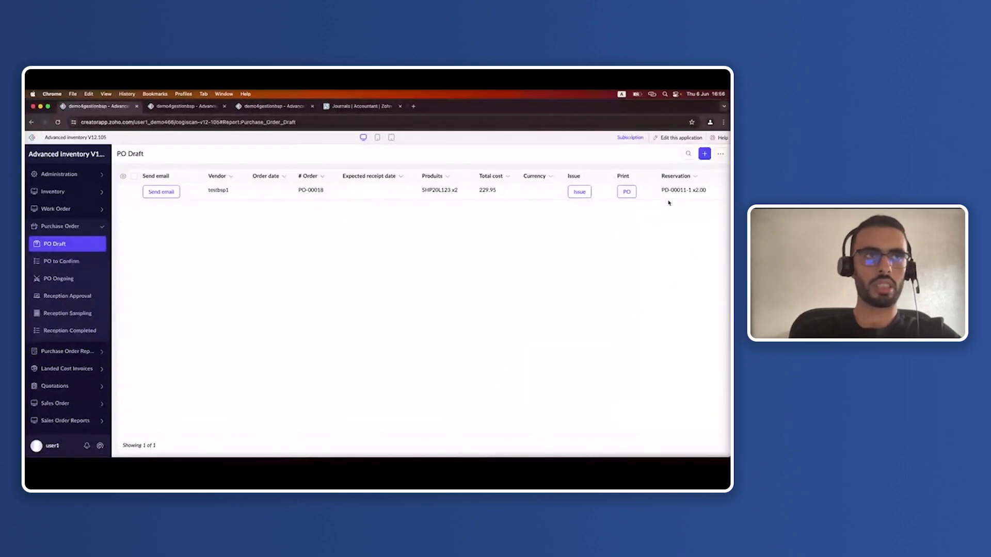
Examine the work order reference and quantity in the Reservation column of the SHP20L123 draft purchase order
drag(662, 191, 691, 191)
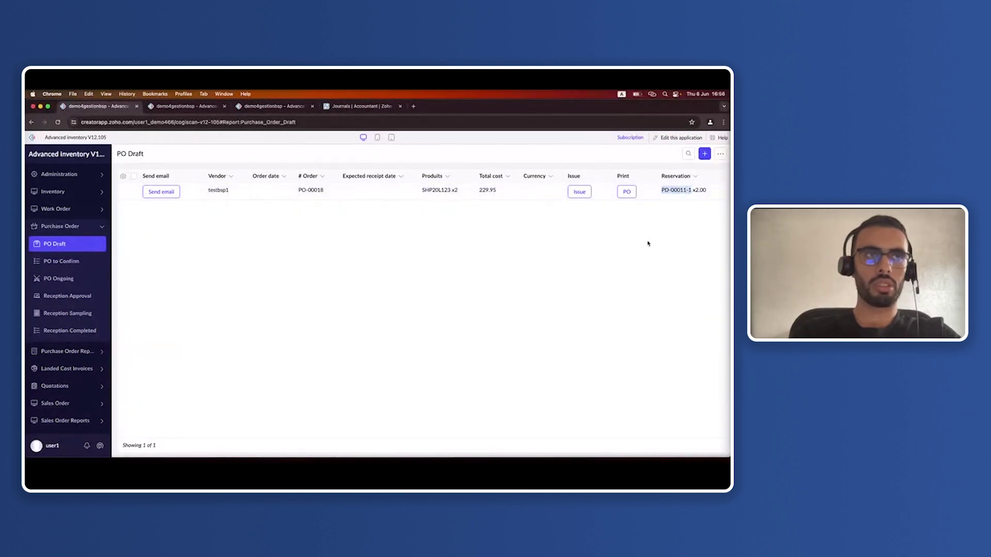
key(super+equal)
scroll(648, 244, up, 5)
scroll(680, 193, up, 2)
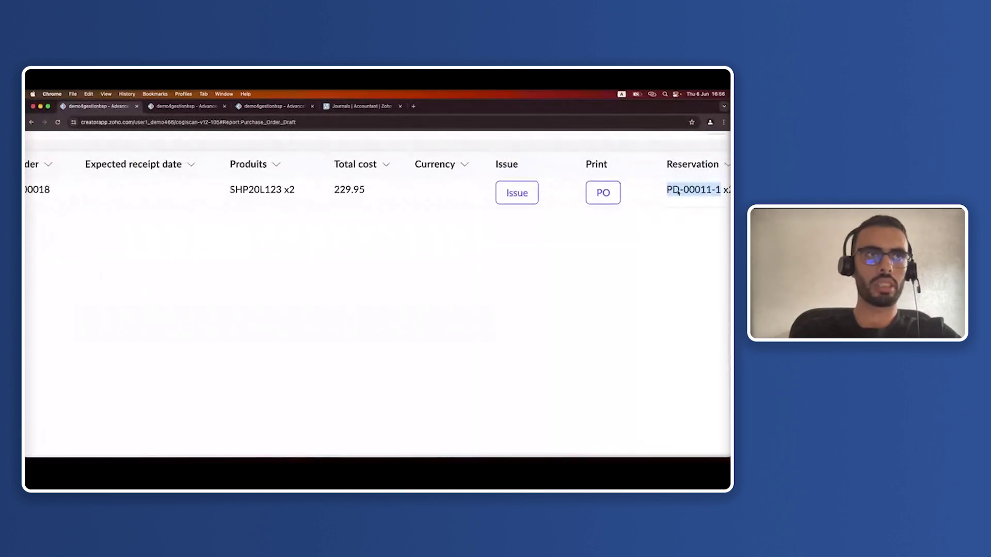
scroll(679, 194, right, 2)
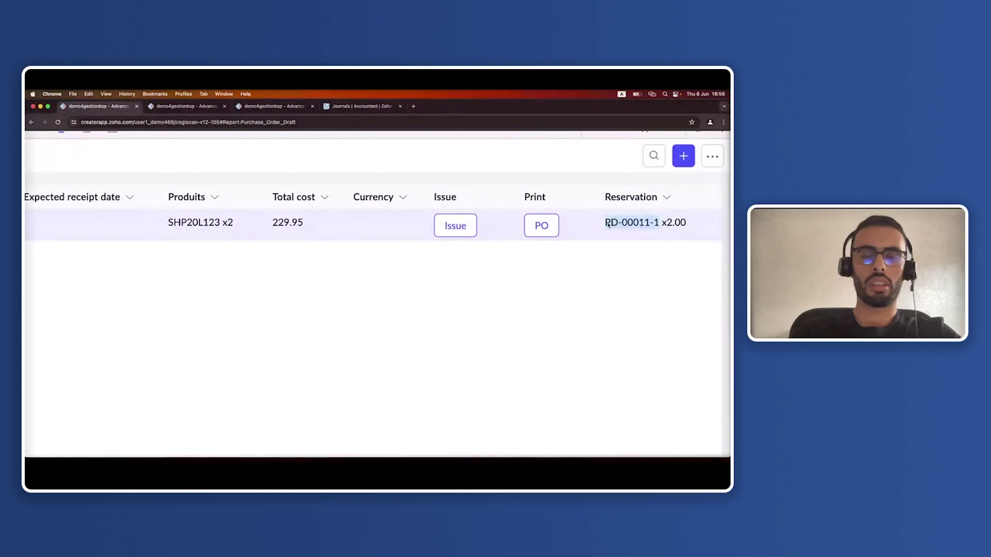
click(613, 262)
drag(605, 223, 647, 225)
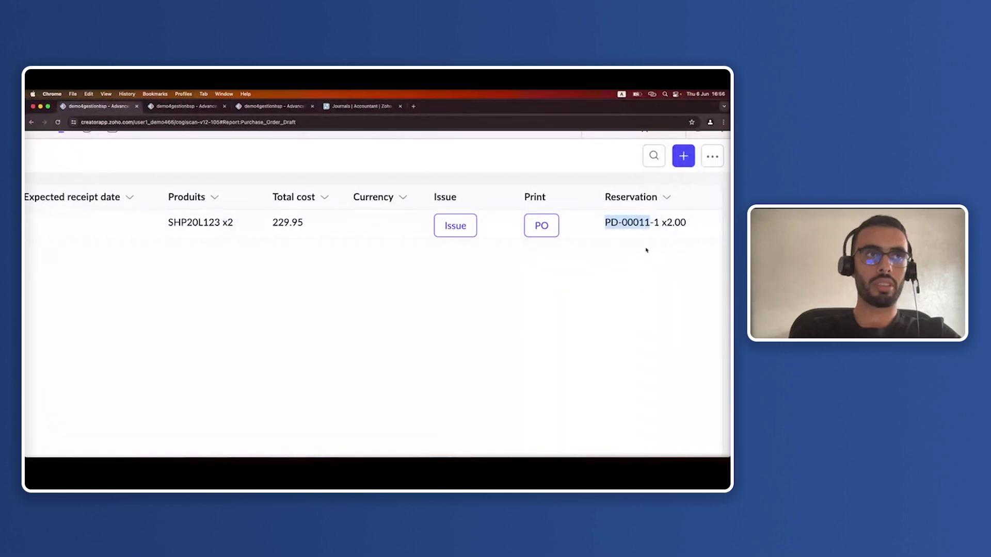
drag(666, 224, 682, 225)
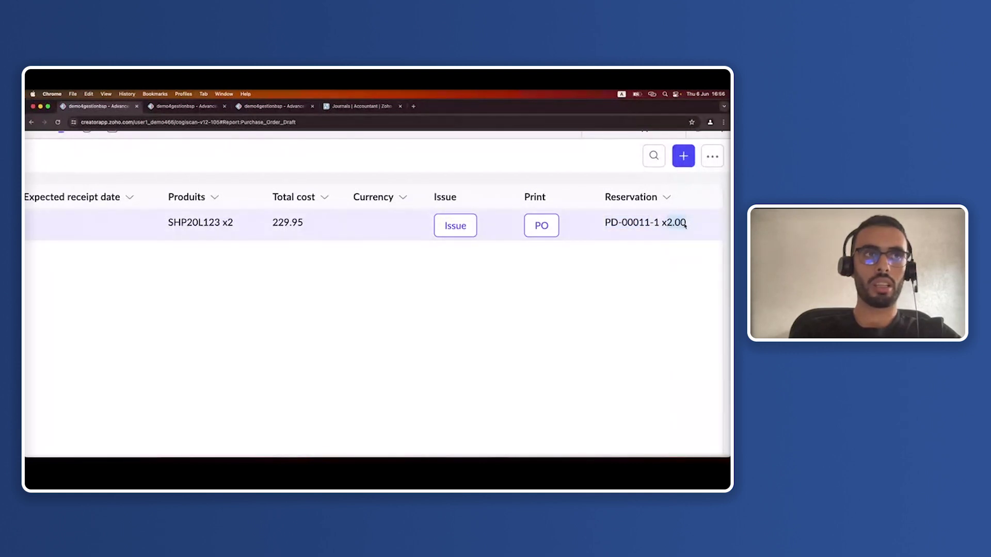
Return to the Work Order Ongoing report and check the AQD12 work order's production number and its required SHP20L123 quantity
scroll(537, 299, down, 5)
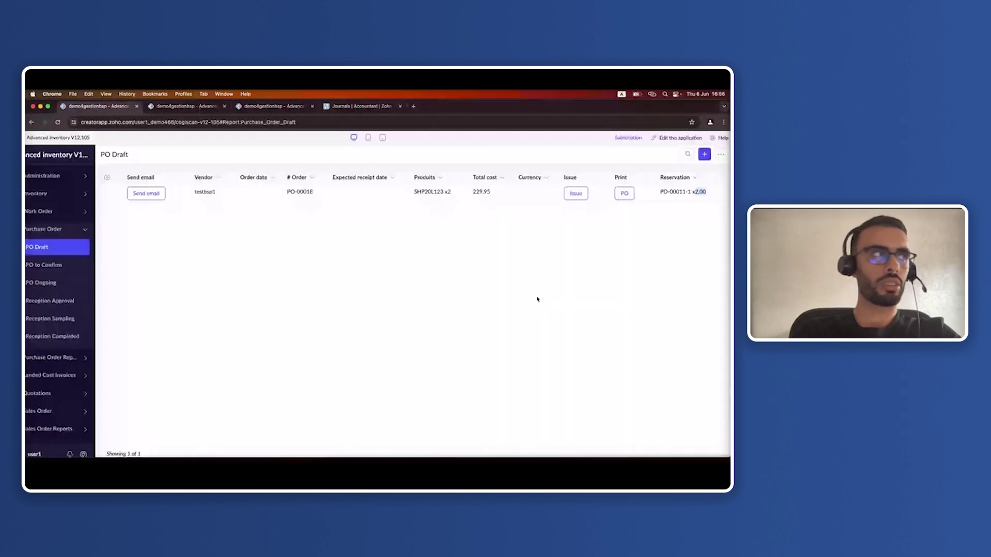
click(77, 207)
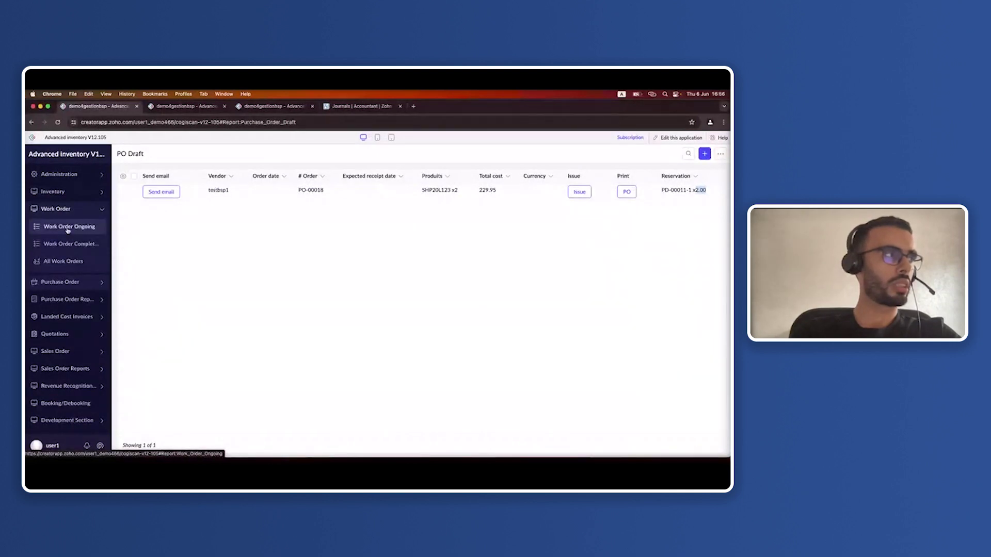
click(68, 226)
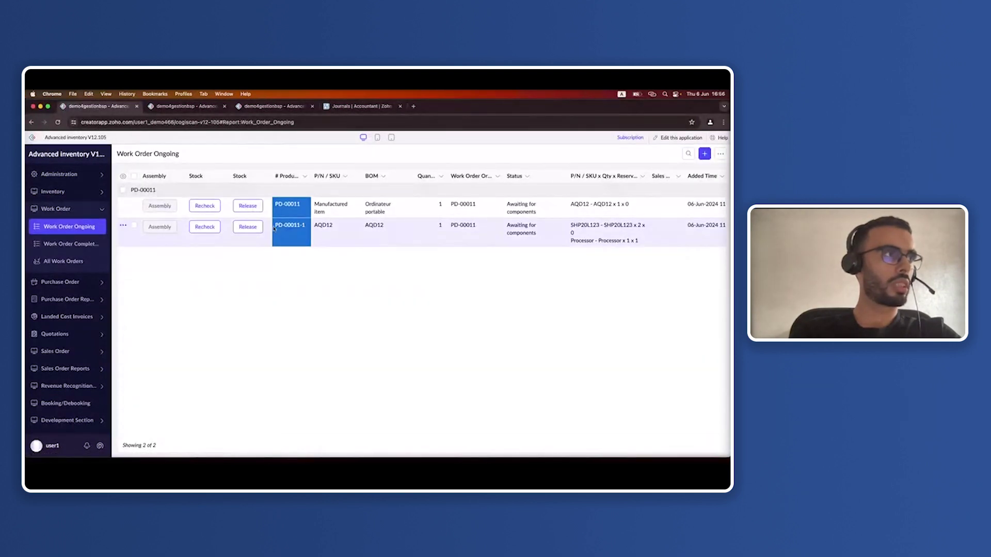
drag(274, 226, 309, 227)
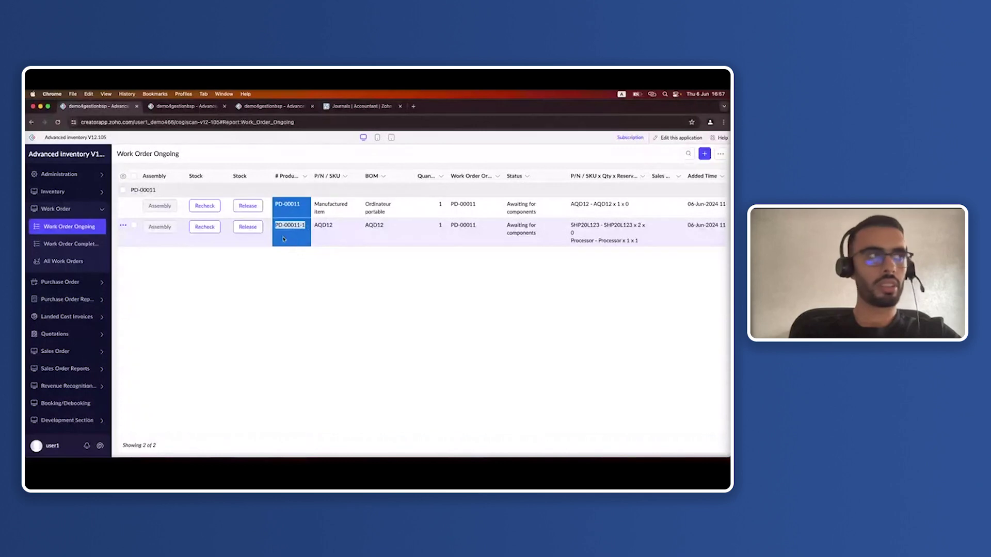
scroll(294, 239, up, 3)
scroll(284, 239, up, 2)
scroll(287, 237, right, 5)
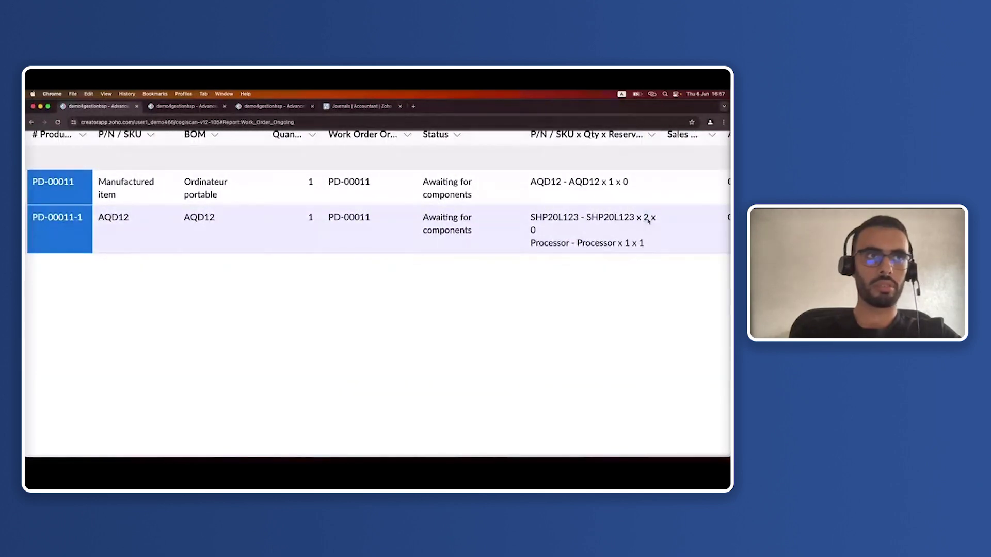
scroll(324, 257, down, 5)
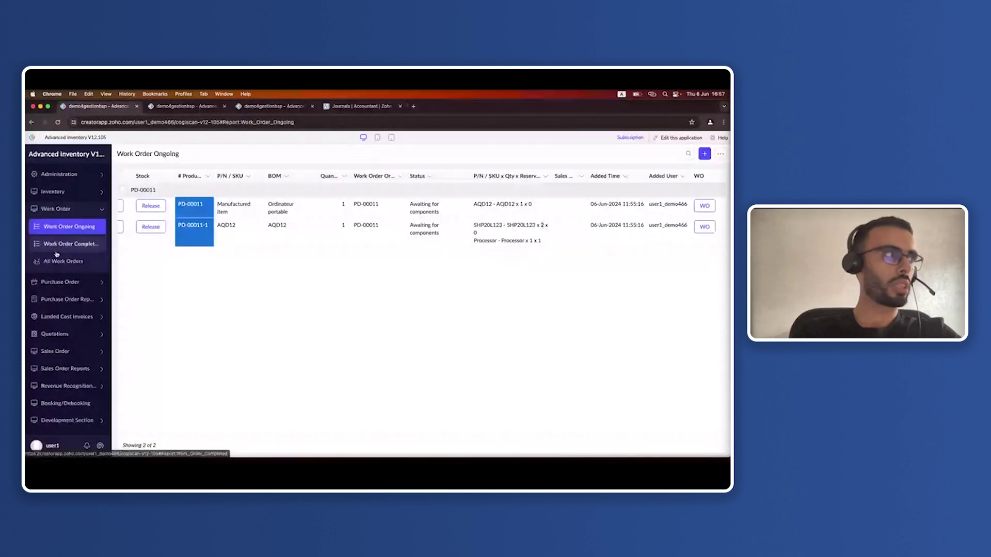
Open the SHP20L123 draft purchase order for editing from the PO Draft report and review its ordered quantity and total cost
click(60, 226)
click(55, 244)
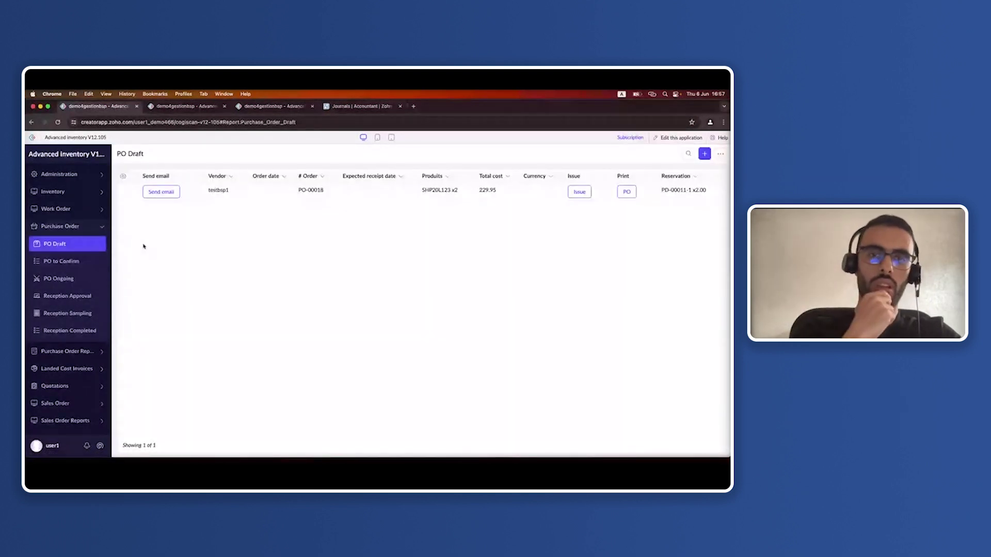
click(147, 198)
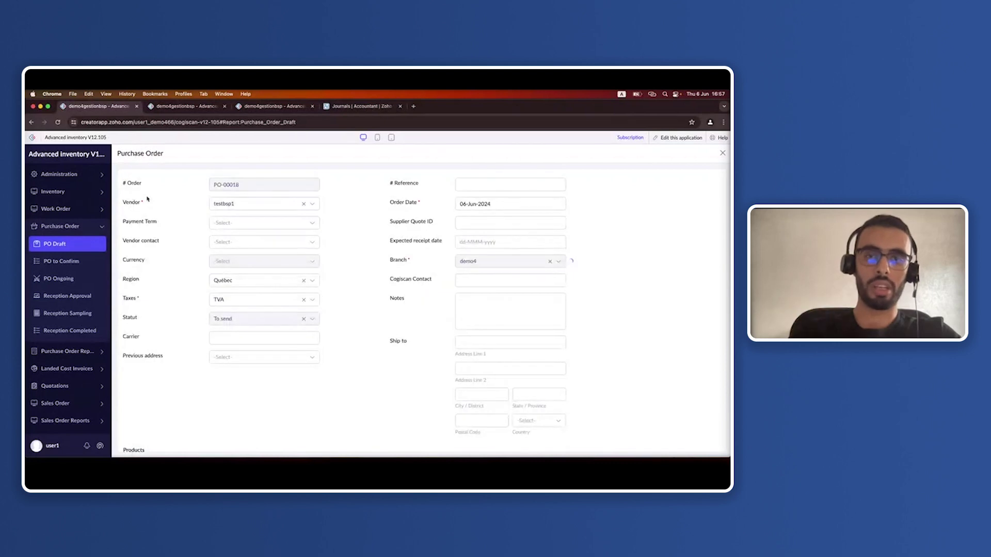
scroll(333, 331, down, 2)
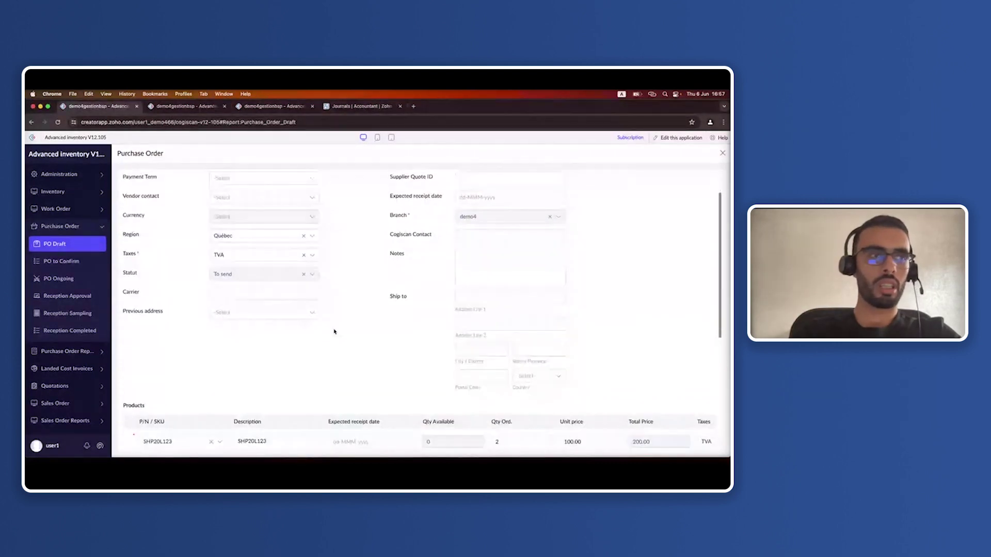
scroll(334, 330, down, 5)
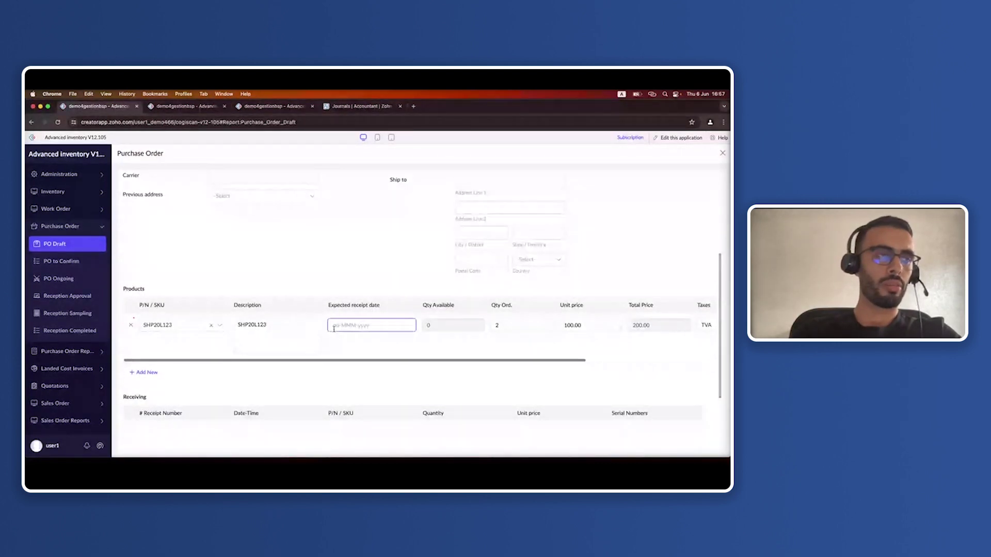
scroll(334, 329, down, 1)
click(503, 305)
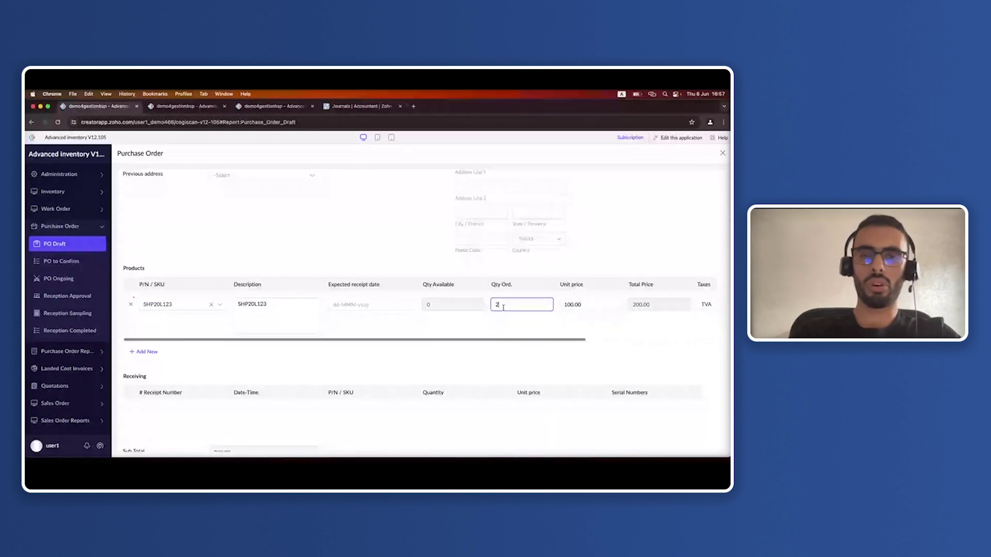
scroll(503, 307, down, 3)
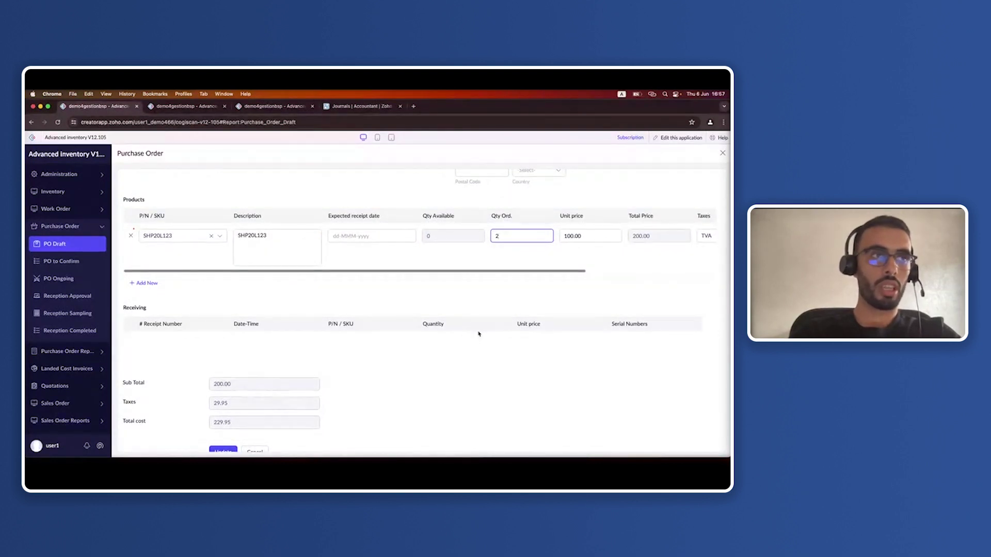
click(227, 423)
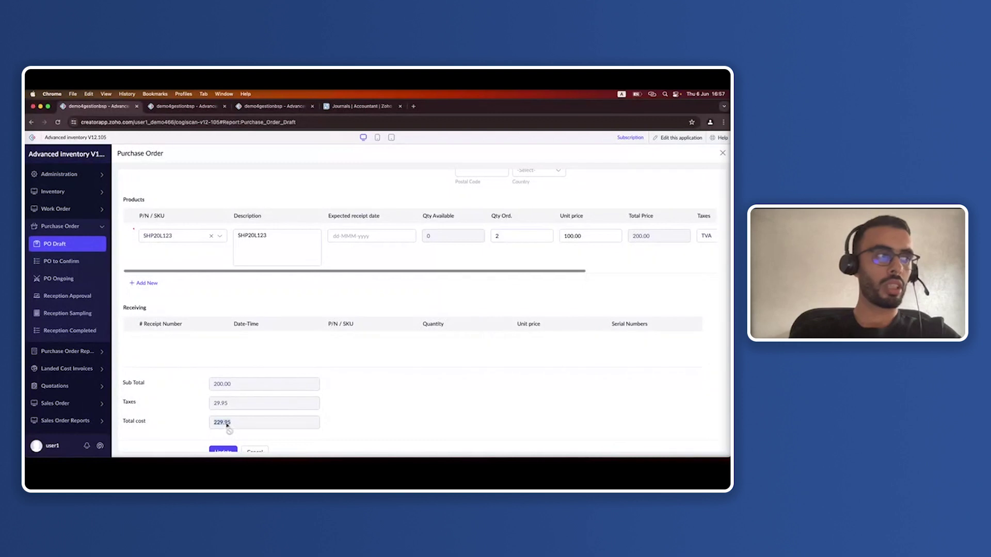
scroll(314, 400, down, 1)
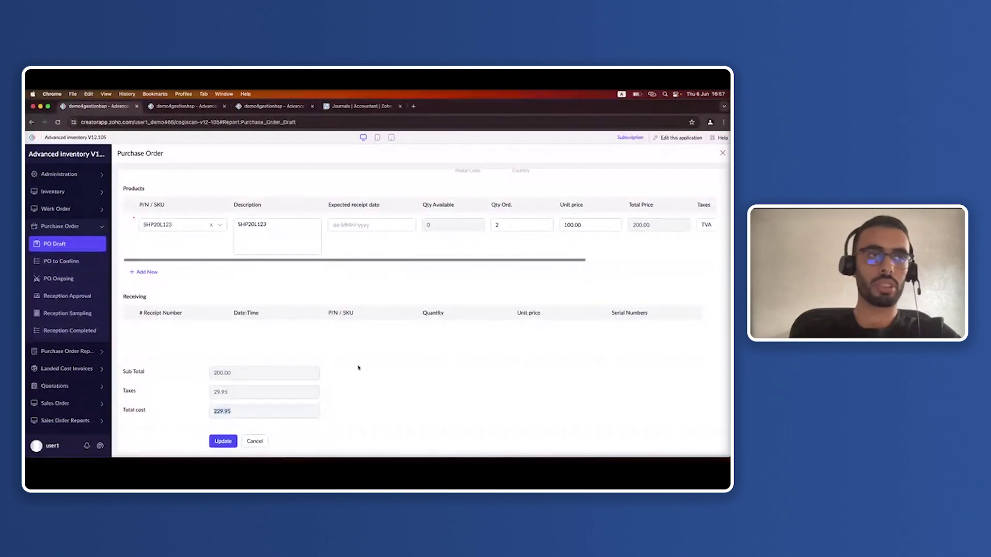
Recheck the ordered quantity in the purchase order's product line and review the vendor, order date and tax details in its header
scroll(400, 341, up, 1)
scroll(400, 340, up, 2)
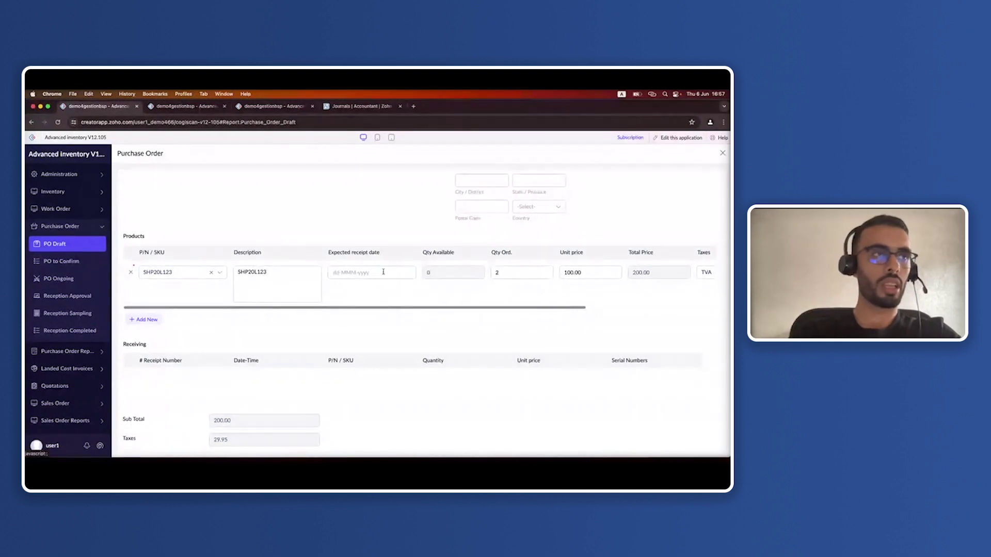
click(510, 269)
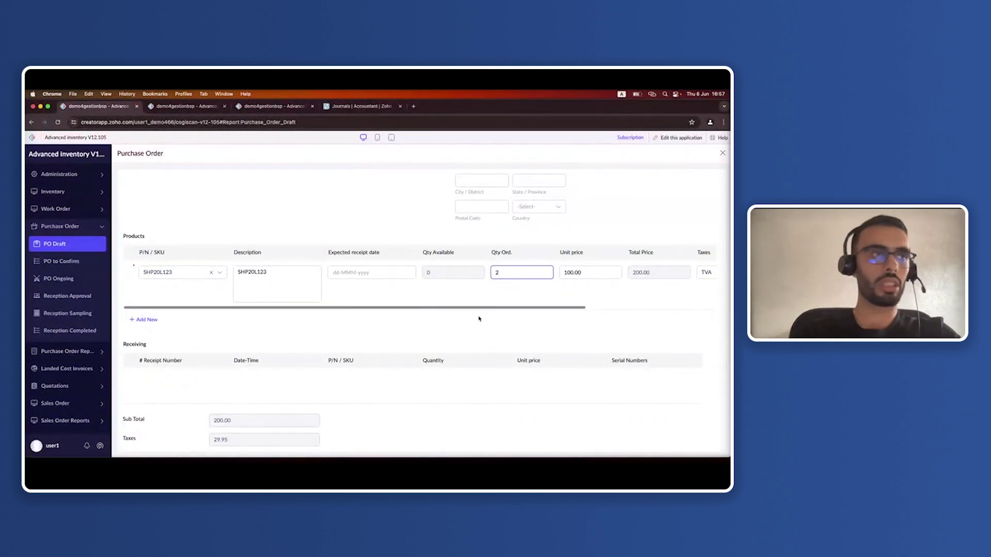
click(479, 319)
scroll(478, 319, up, 8)
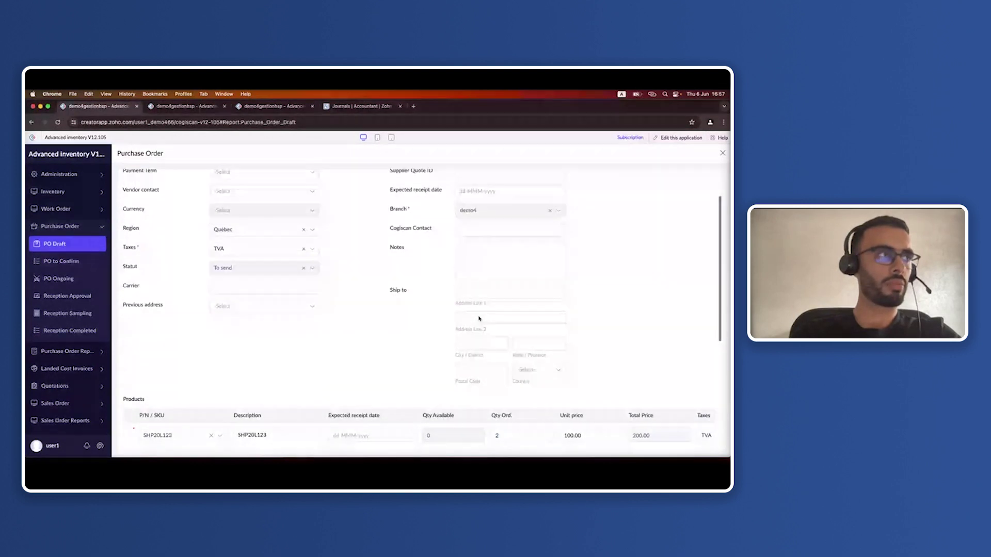
scroll(479, 319, up, 2)
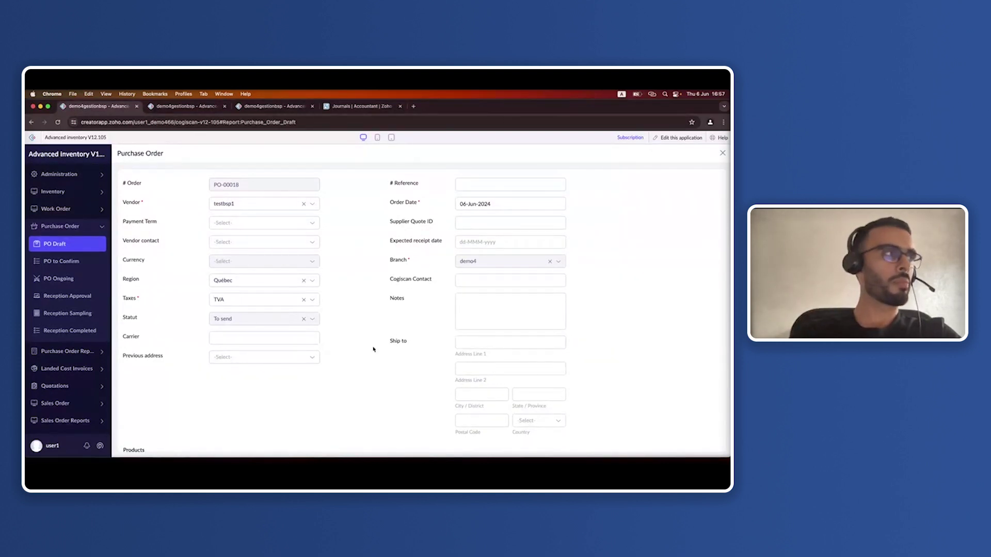
scroll(373, 350, down, 1)
scroll(345, 340, down, 5)
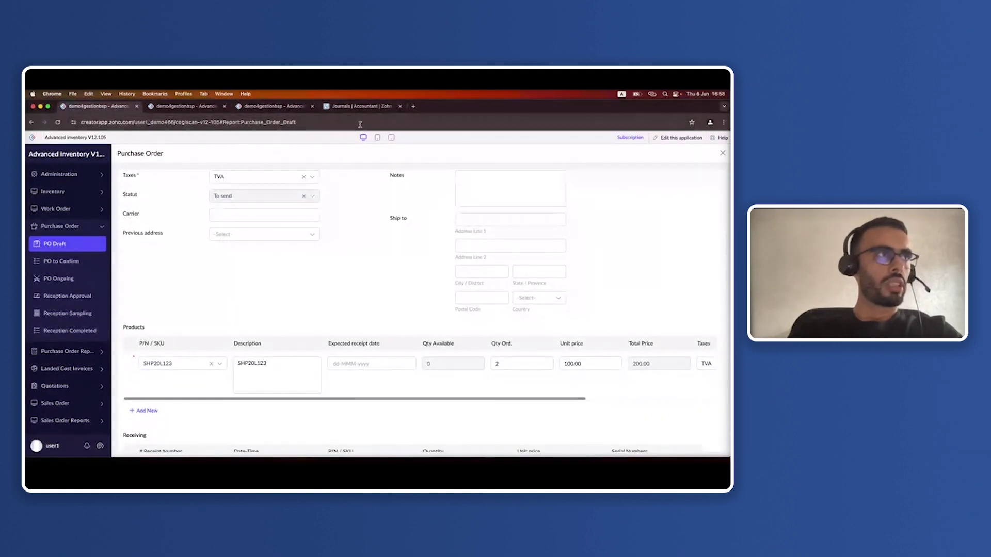
Switch to Zoho Books and open the testbsp1 draft purchase order dated 2024/06/06
click(359, 107)
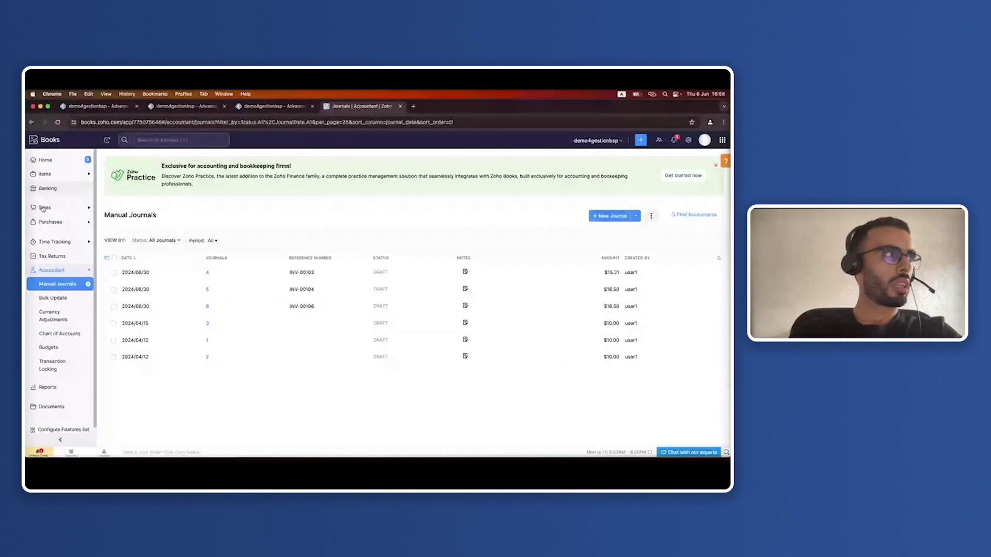
click(56, 222)
click(46, 279)
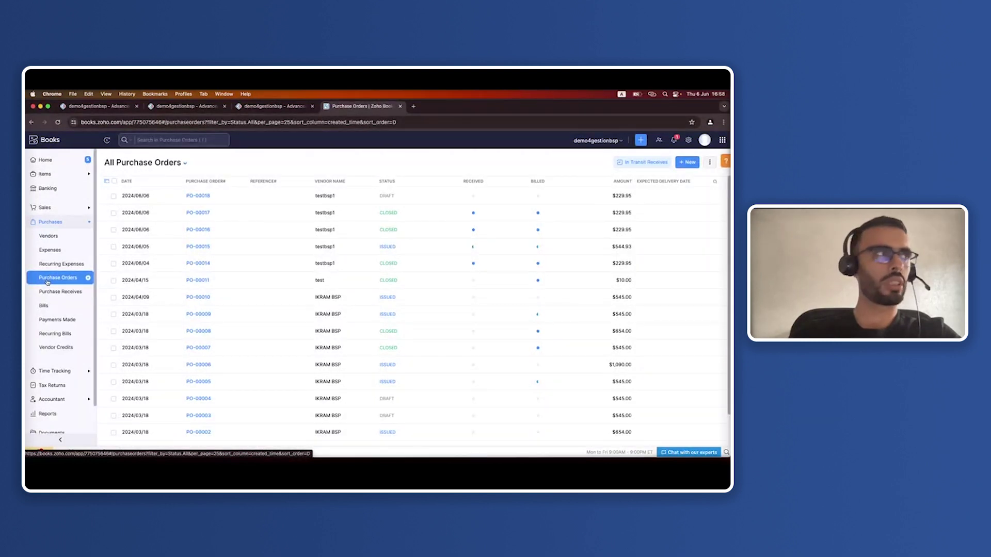
click(198, 196)
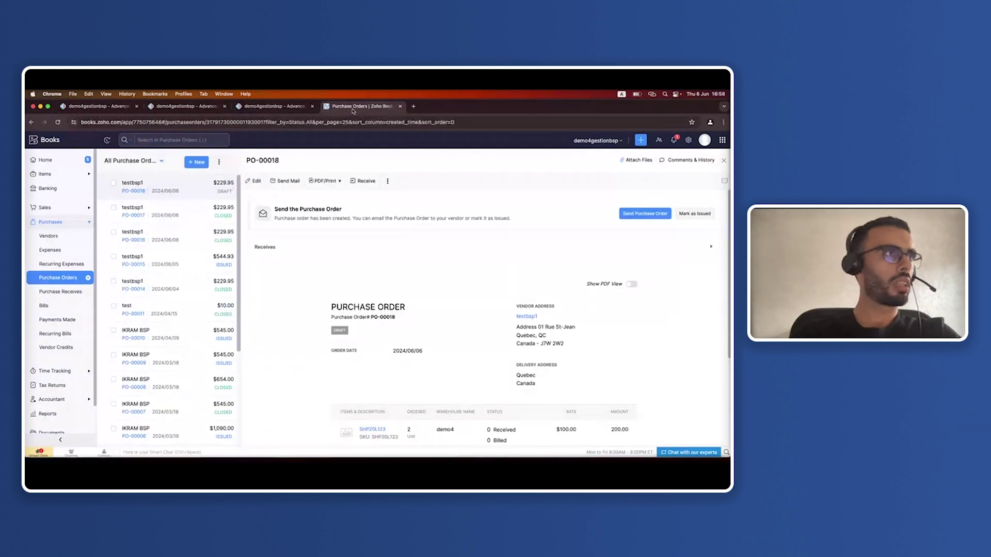
Compare the purchase order in Advanced Inventory and Zoho Books, checking the order number, SHP20L123 item and ordered quantity
drag(362, 107, 177, 109)
click(98, 106)
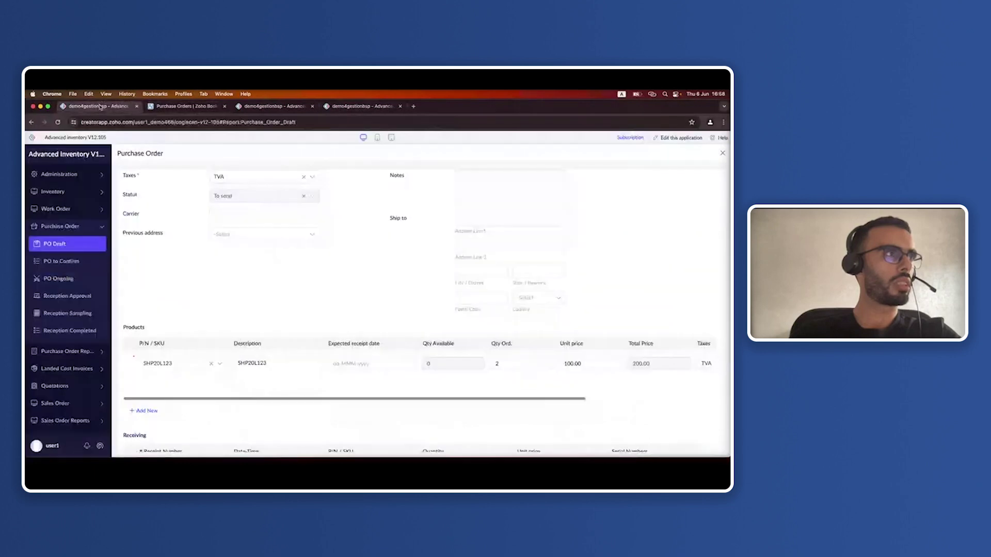
scroll(302, 244, up, 3)
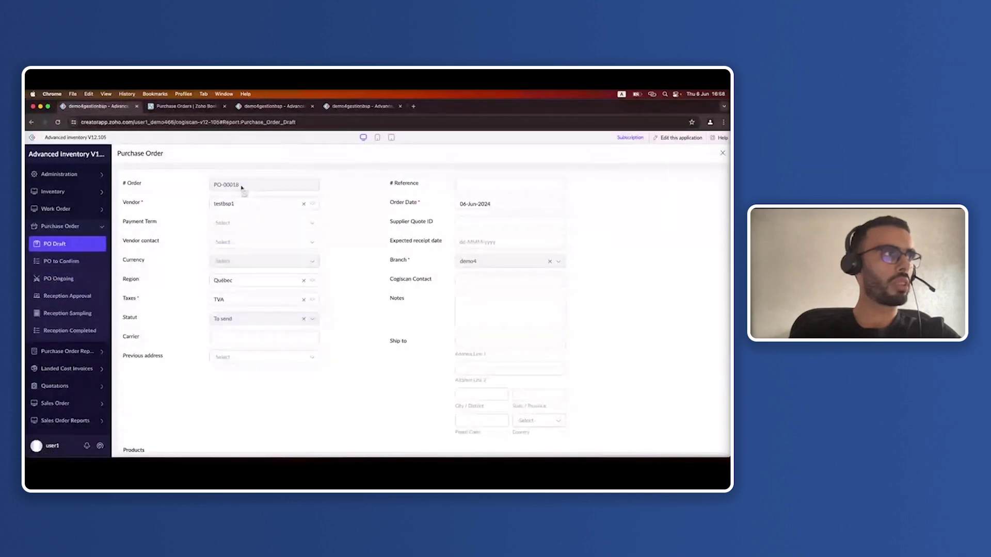
click(194, 107)
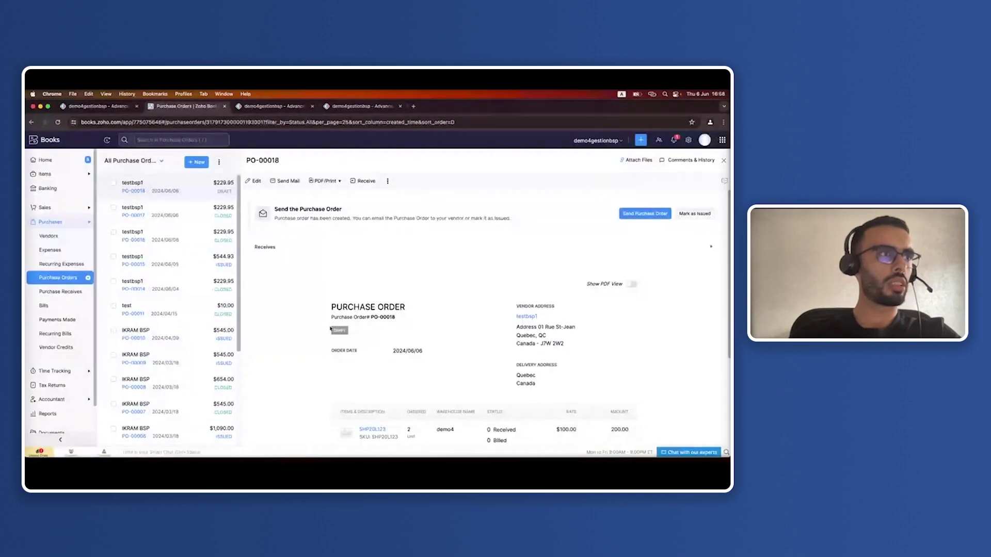
scroll(351, 361, down, 3)
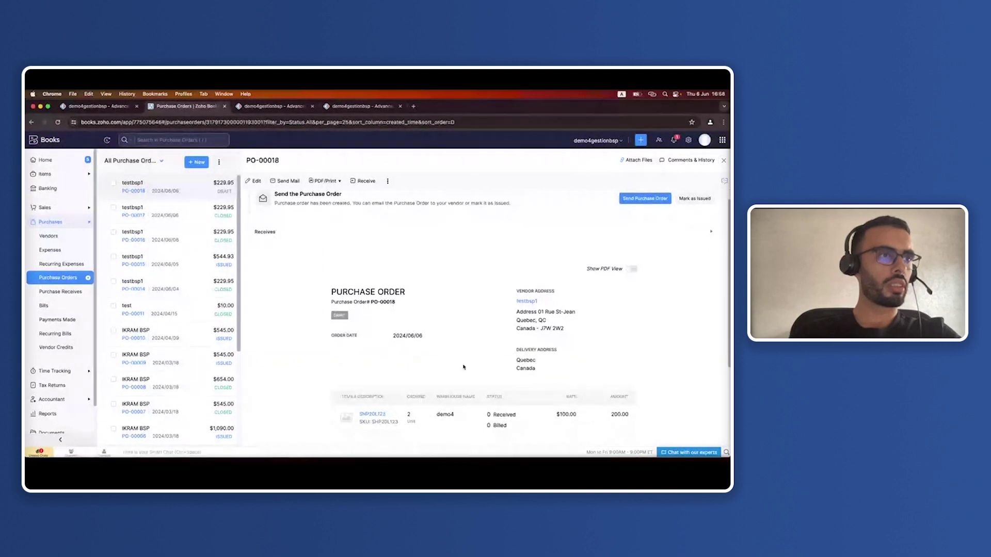
drag(357, 358, 393, 355)
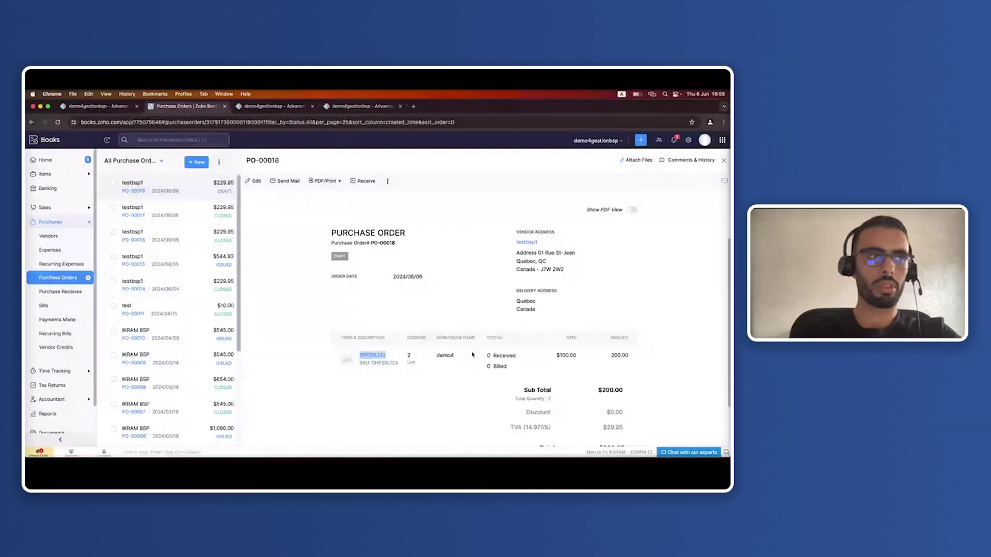
click(407, 359)
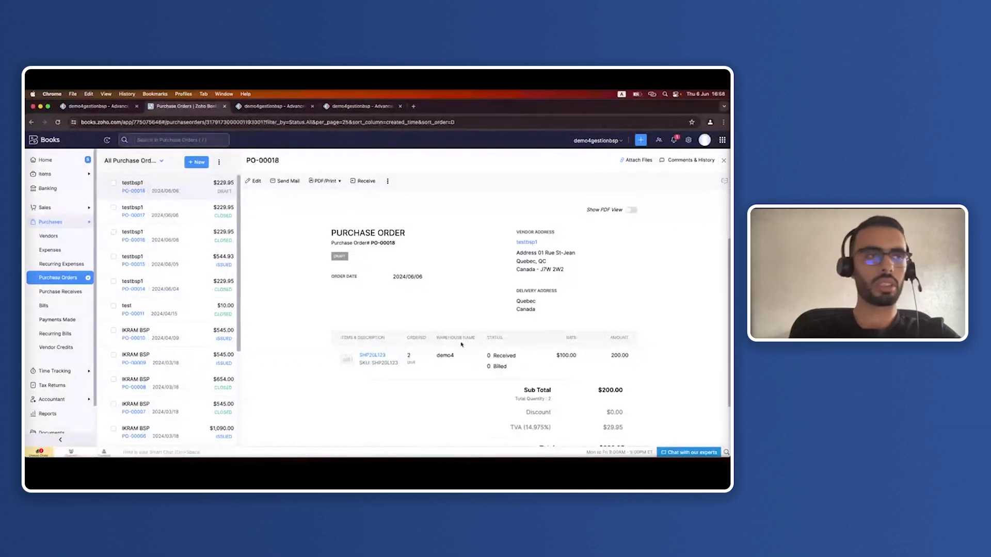
Back in Advanced Inventory, view the printable version of the testbsp1 draft purchase order, cancel printing and close that page
click(110, 106)
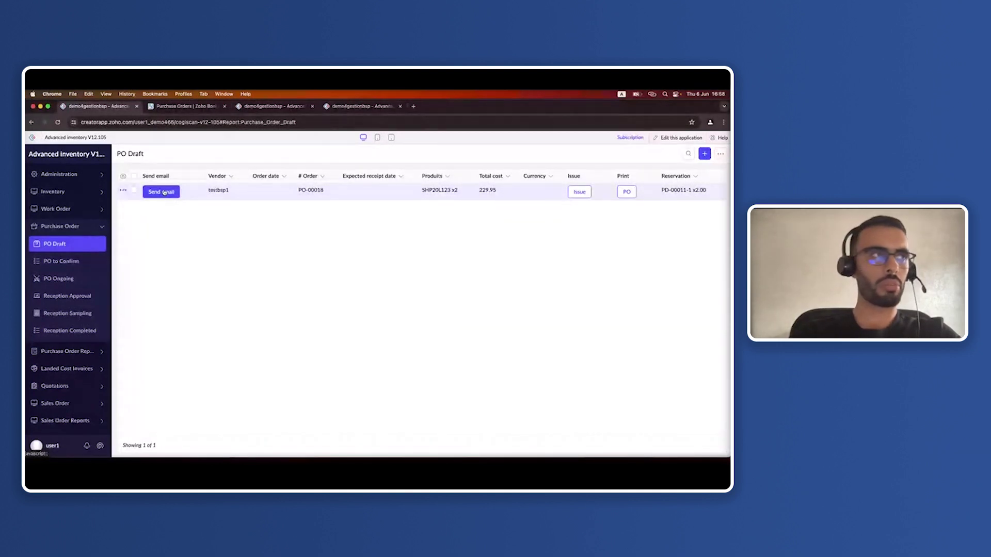
click(580, 192)
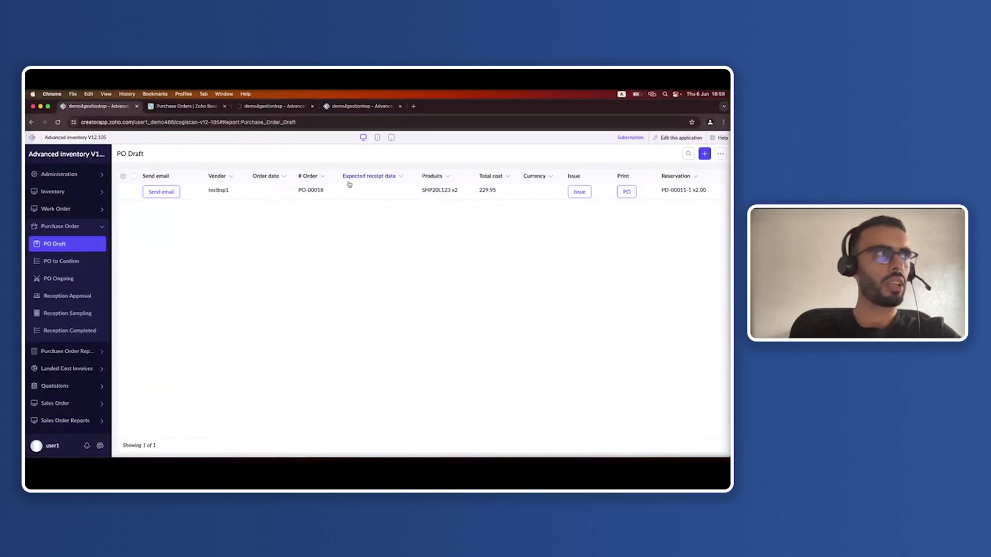
click(273, 106)
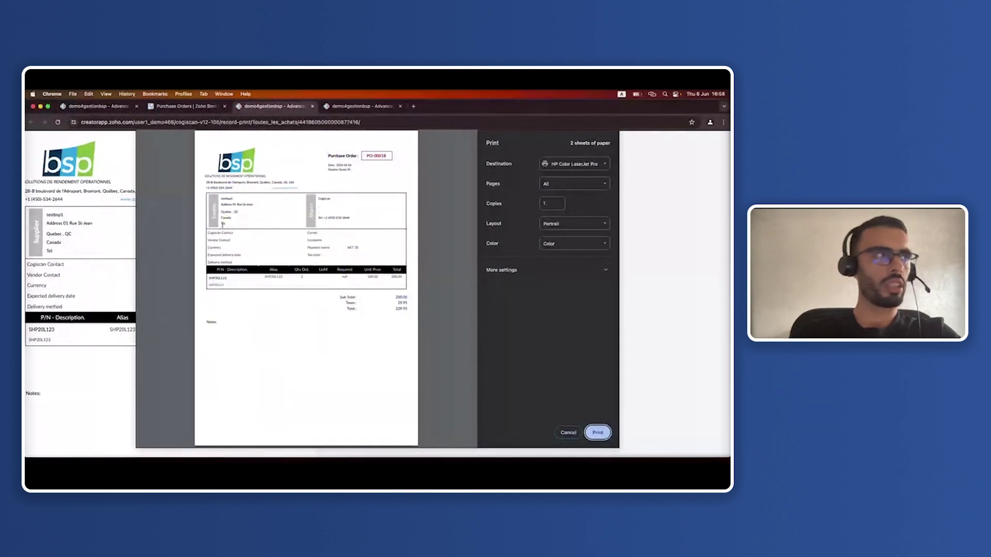
key(Escape)
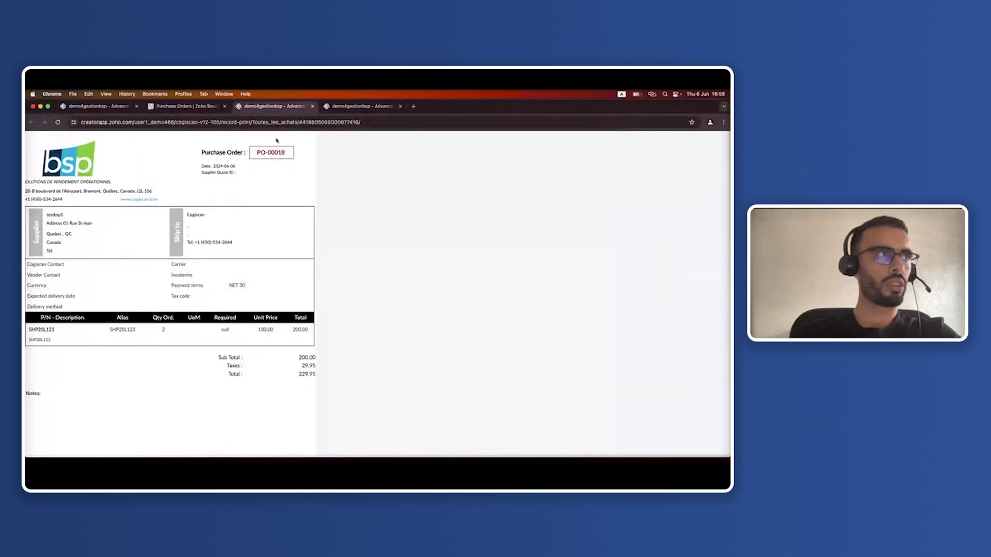
click(312, 106)
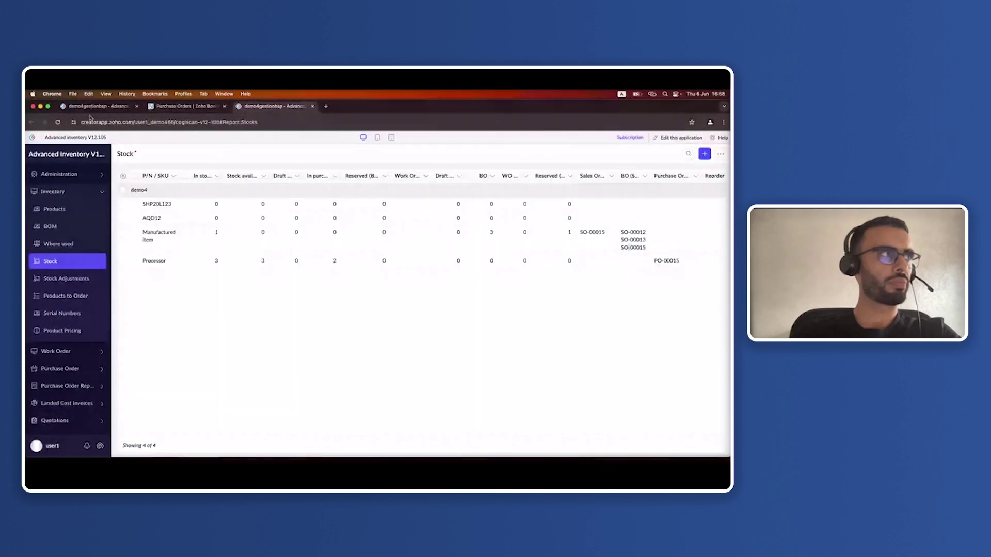
Issue the testbsp1 draft purchase order and try to confirm it in the PO to Confirm report
click(95, 108)
click(579, 191)
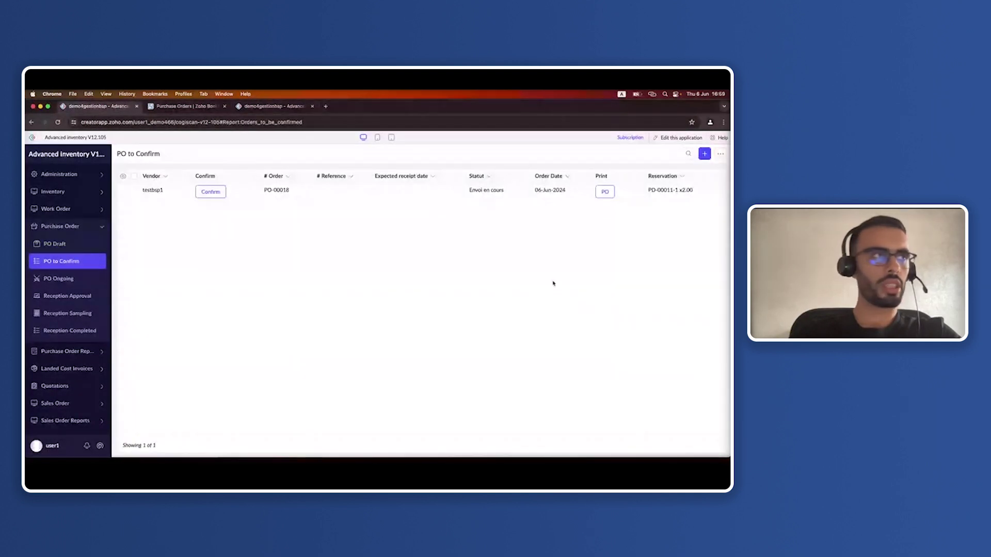
click(211, 194)
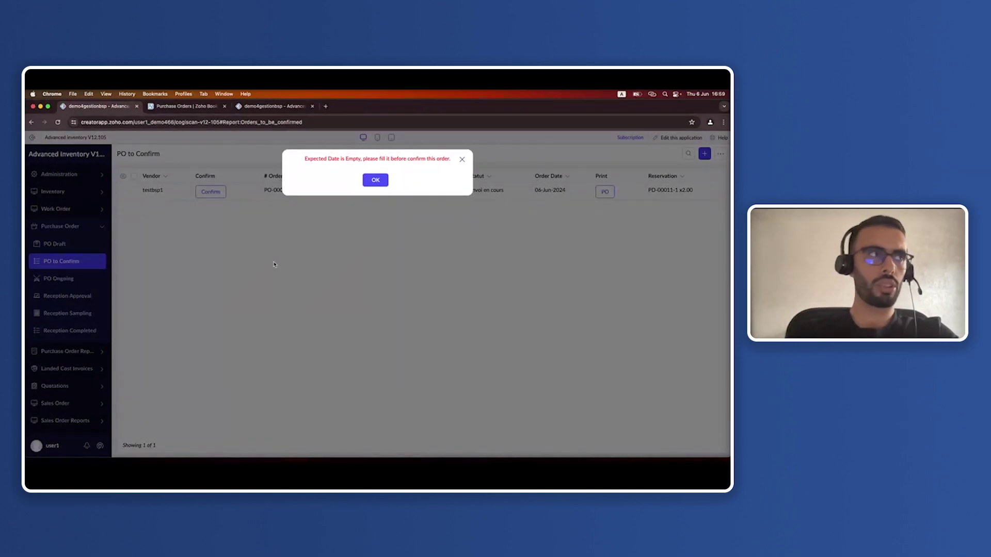
Set the testbsp1 purchase order's expected receipt date to 06-Jun-2024, update the order and confirm it
drag(305, 159, 336, 160)
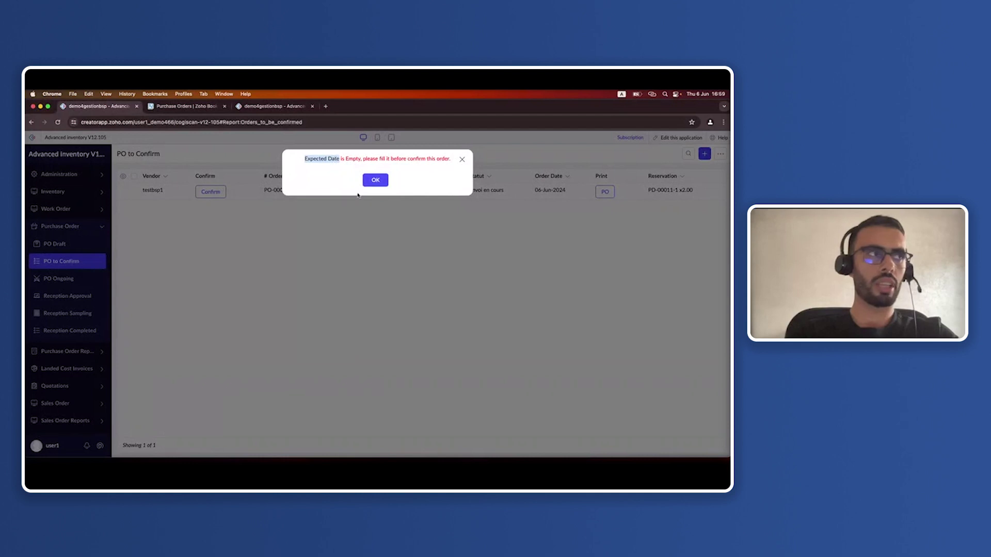
click(373, 180)
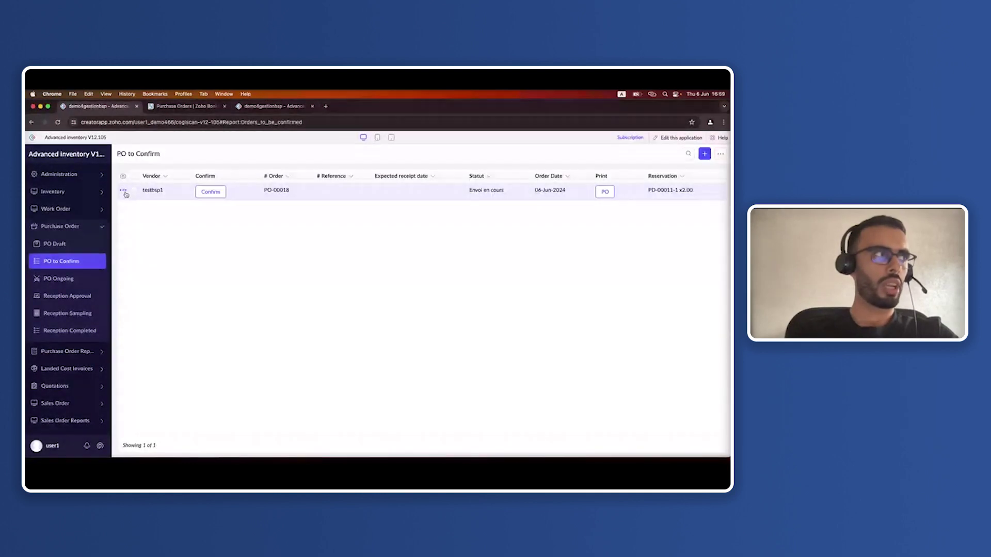
click(123, 190)
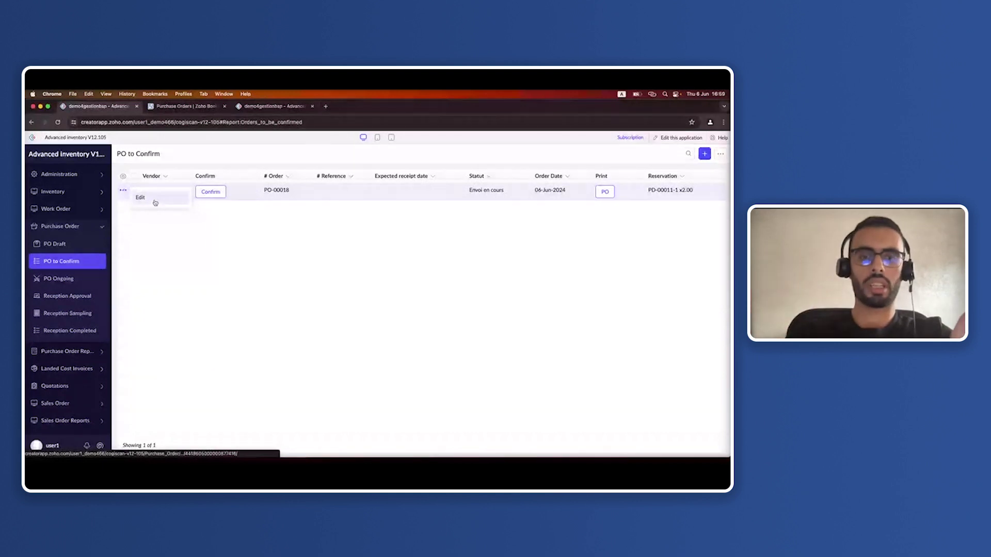
click(141, 198)
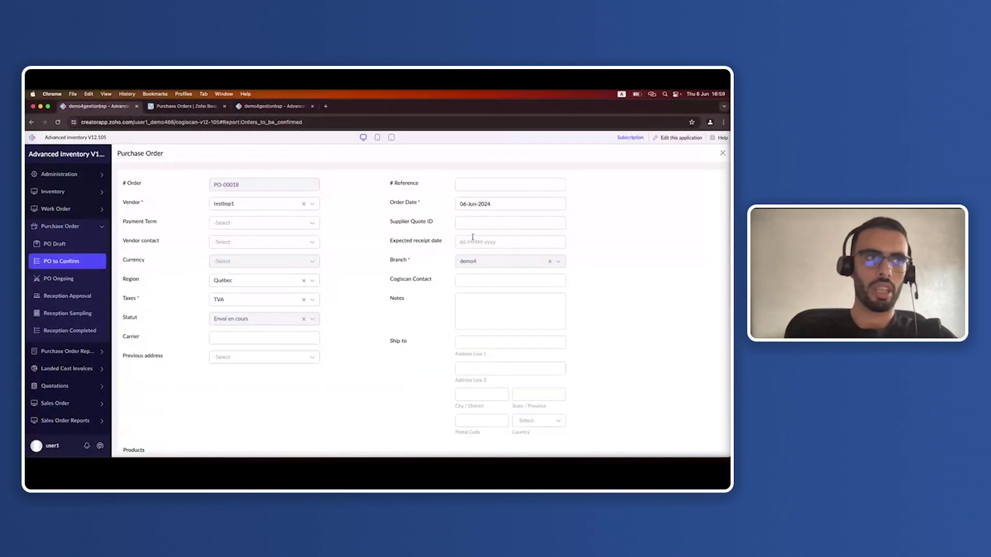
click(472, 240)
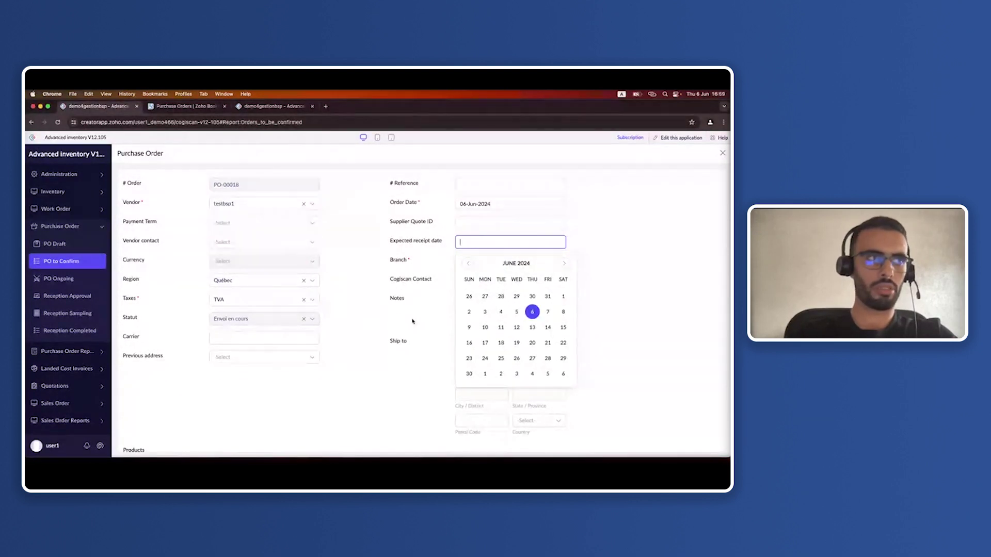
click(532, 310)
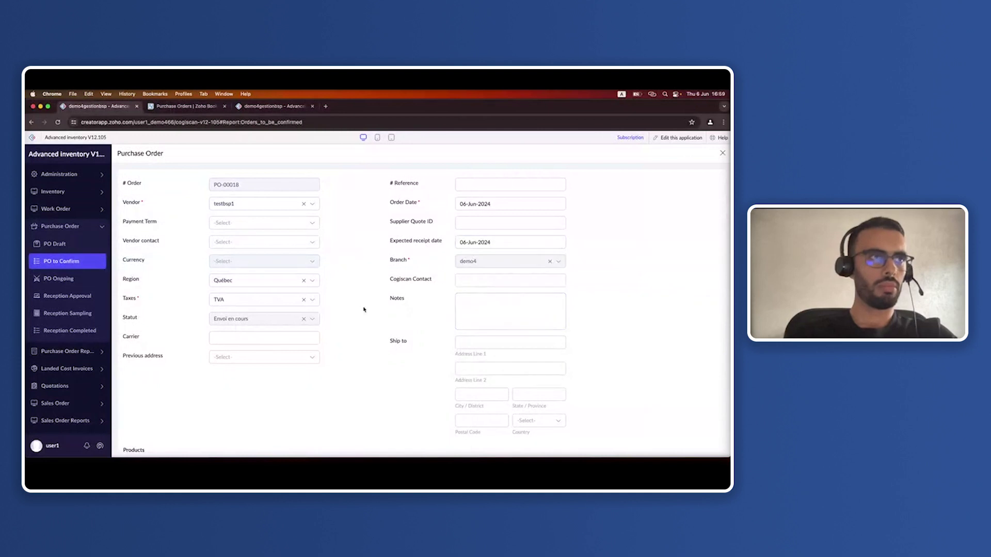
scroll(365, 325, down, 5)
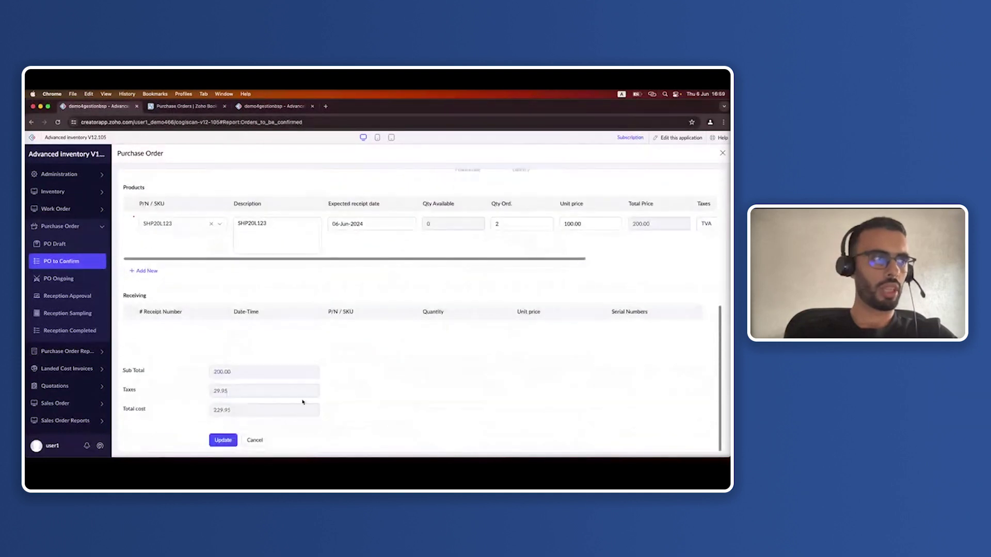
click(223, 439)
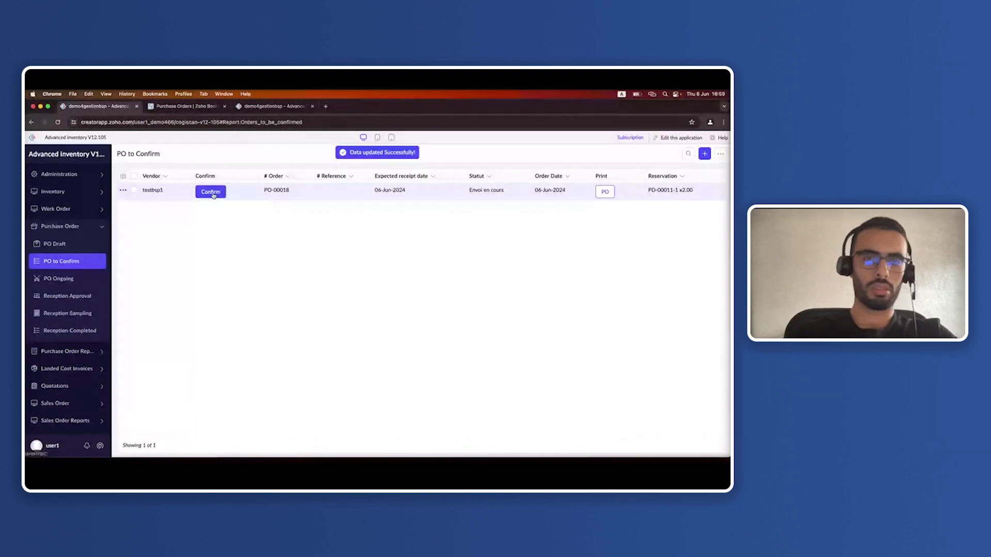
click(211, 192)
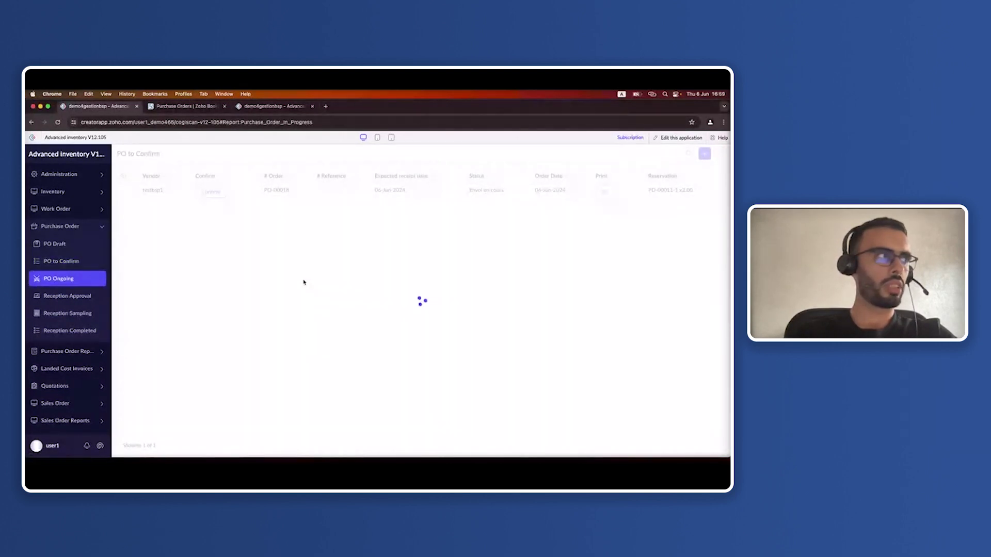
Switch to Zoho Books and reload the testbsp1 purchase order dated 2024/06/06 to check its status
click(184, 107)
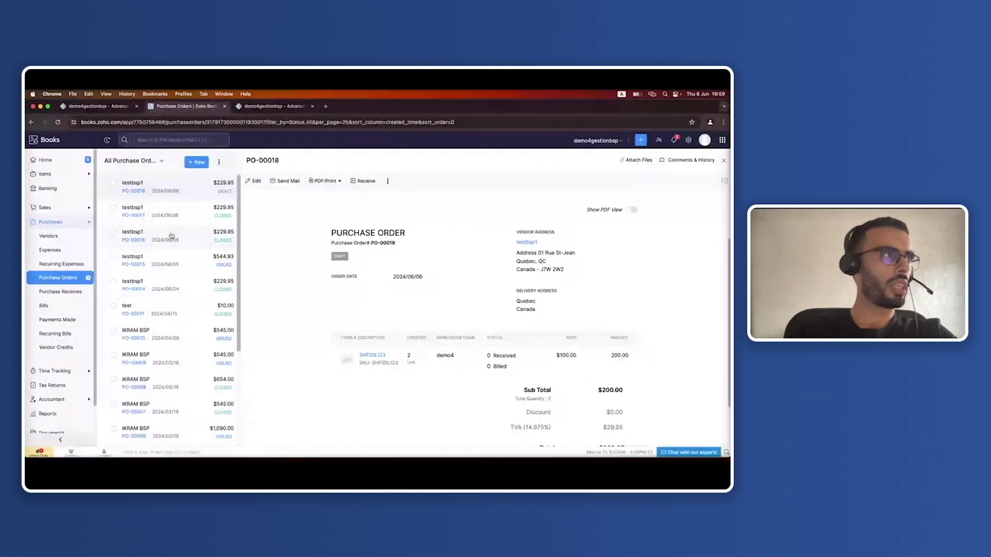
click(175, 212)
click(223, 195)
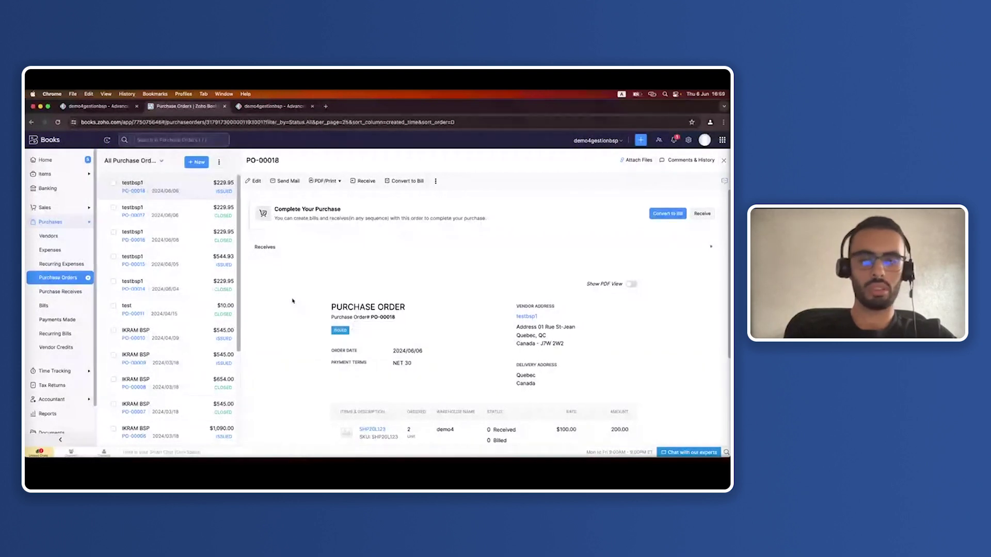
Back in Advanced Inventory, start receiving the ongoing 06-Jun-2024 testbsp1 order with vendor packing slip BL01 and a received quantity of 2
click(101, 106)
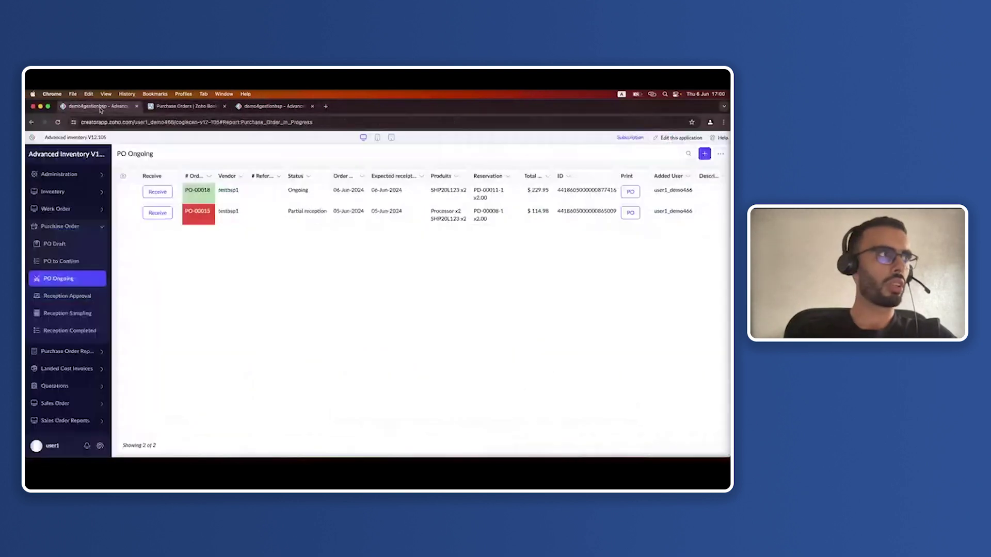
click(164, 194)
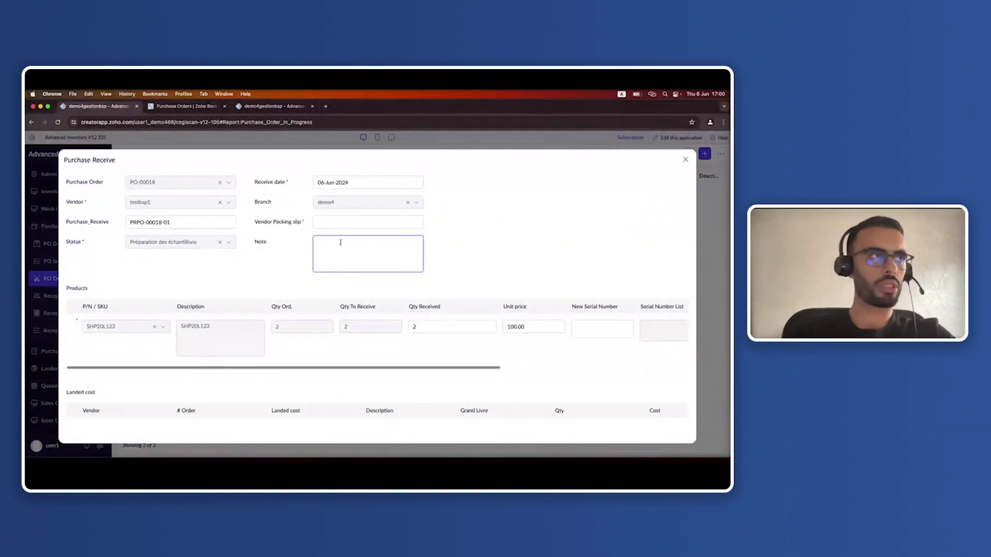
click(342, 225)
text(BL)
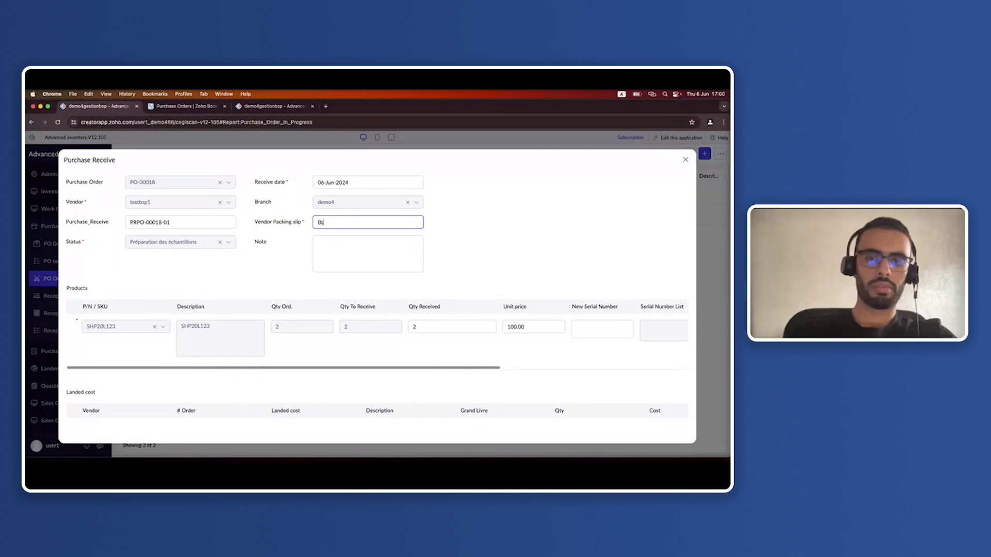
text(01)
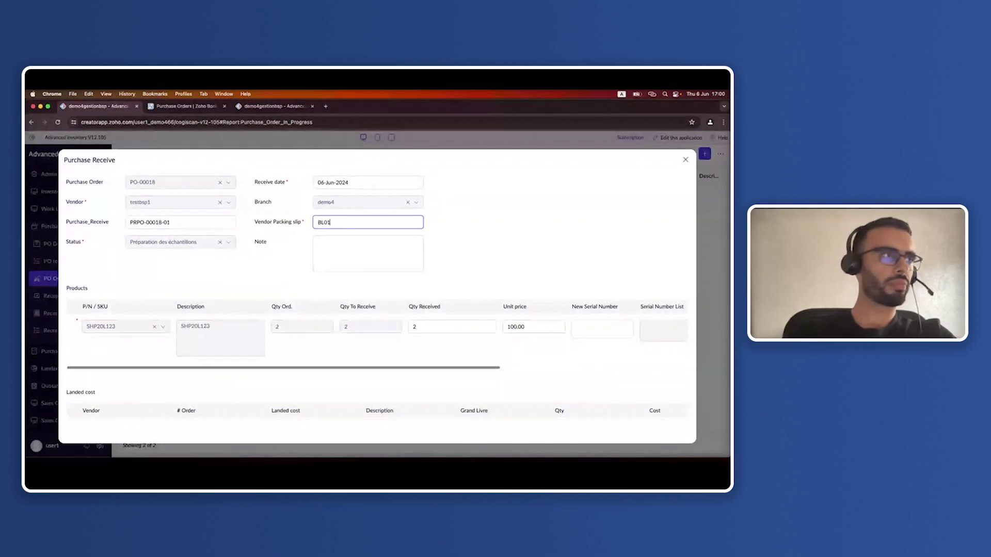
click(454, 327)
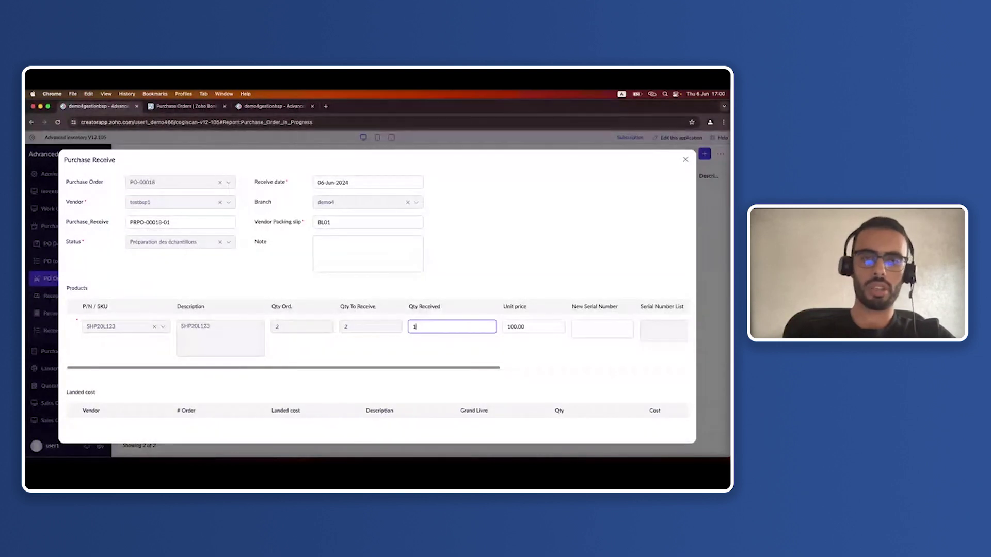
key(BackSpace)
text(2)
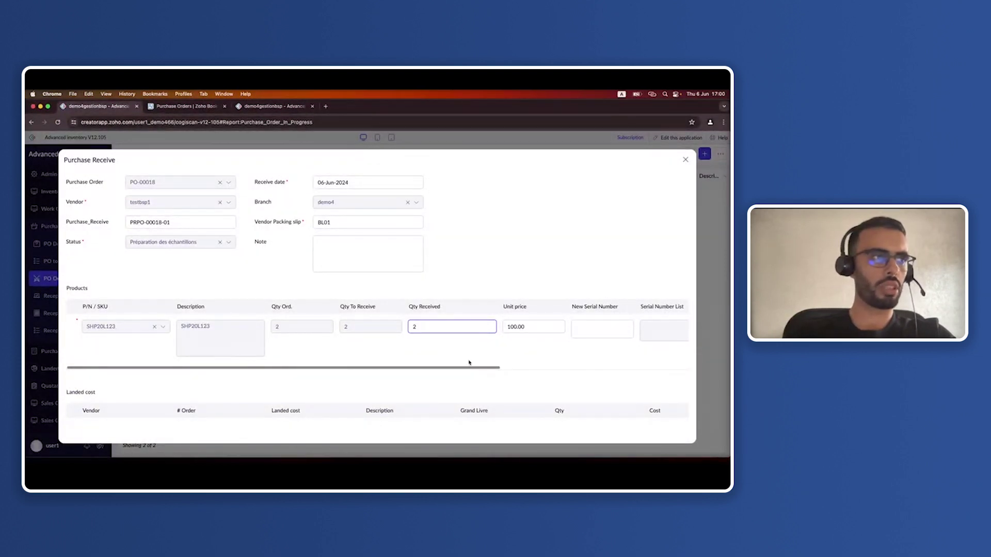
Try to submit the purchase receive without entering serial numbers for SHP20L123
drag(457, 369, 478, 370)
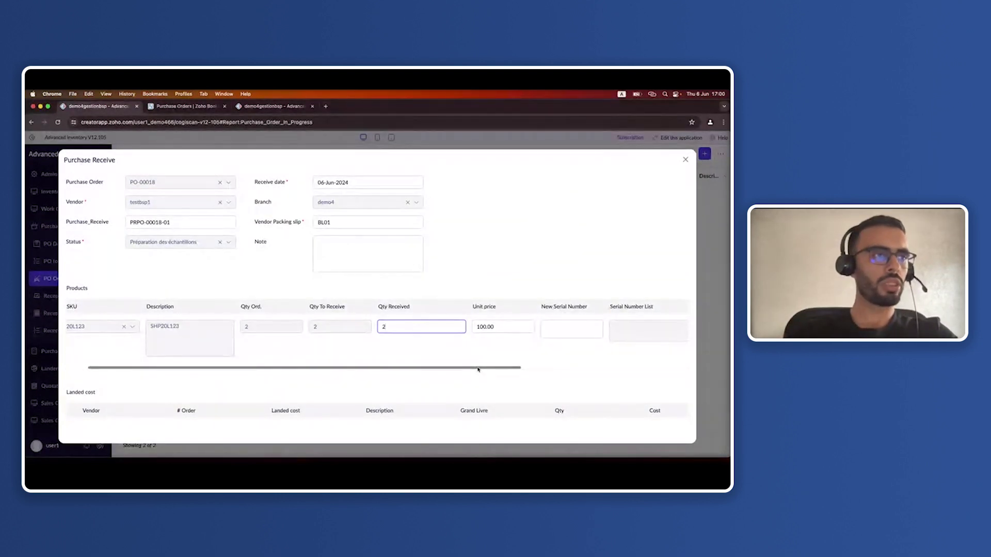
scroll(383, 361, down, 5)
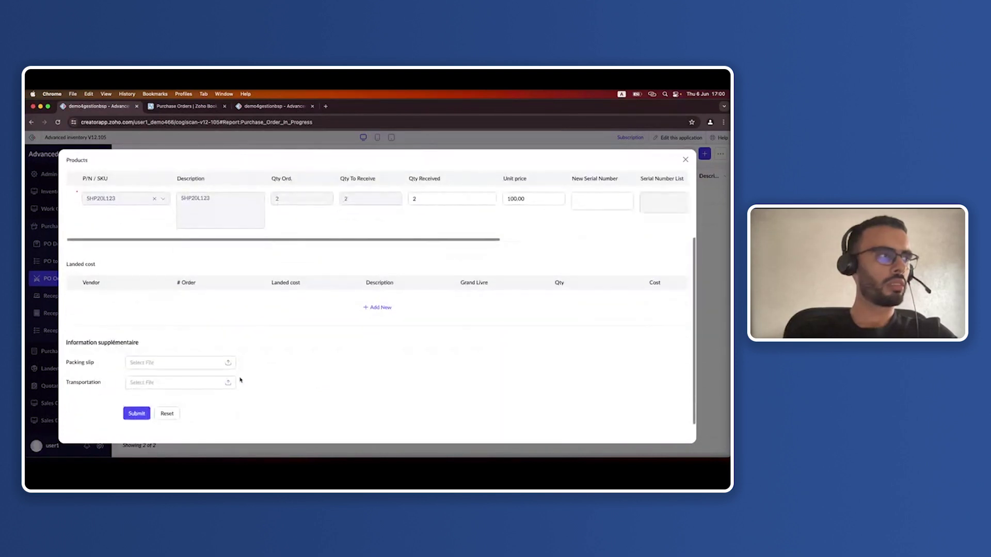
click(139, 412)
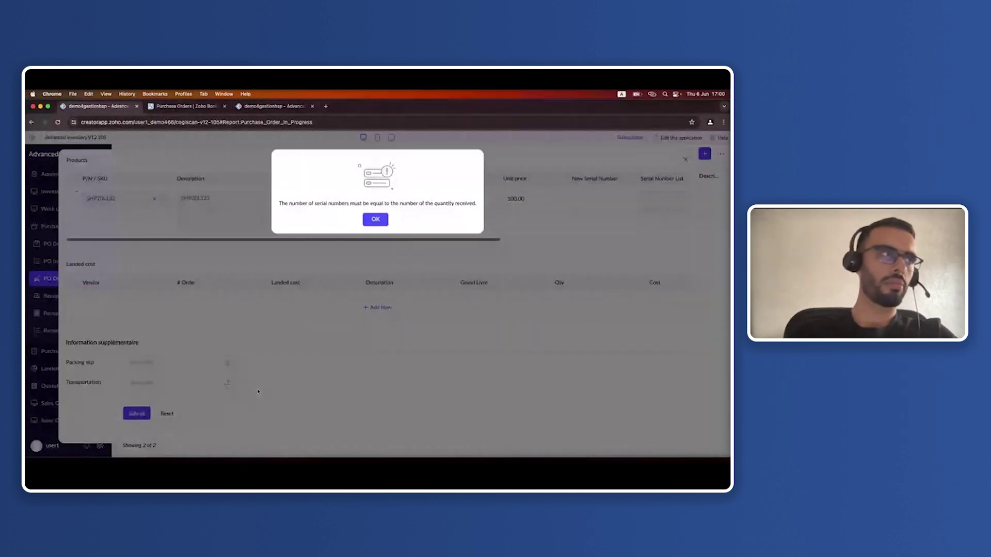
triple_click(338, 203)
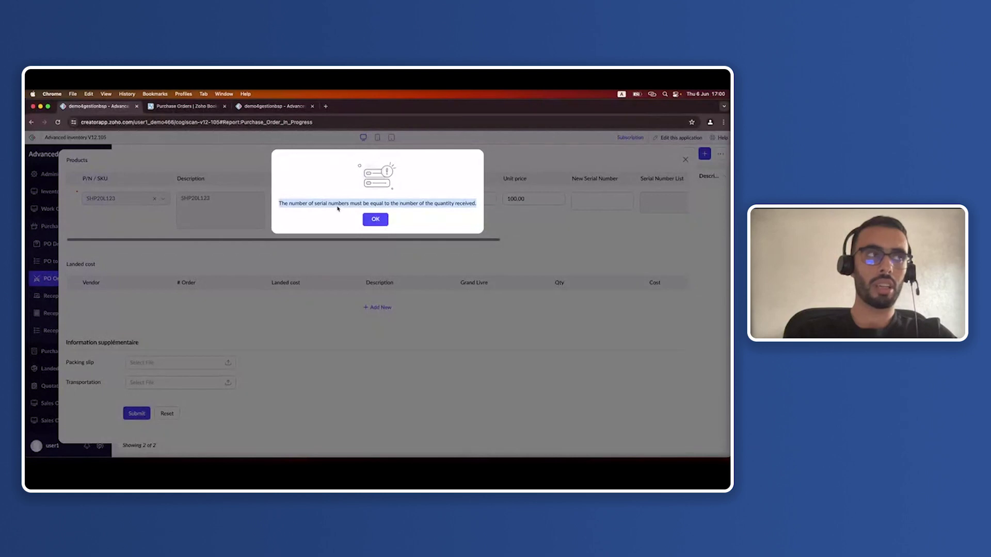
click(338, 209)
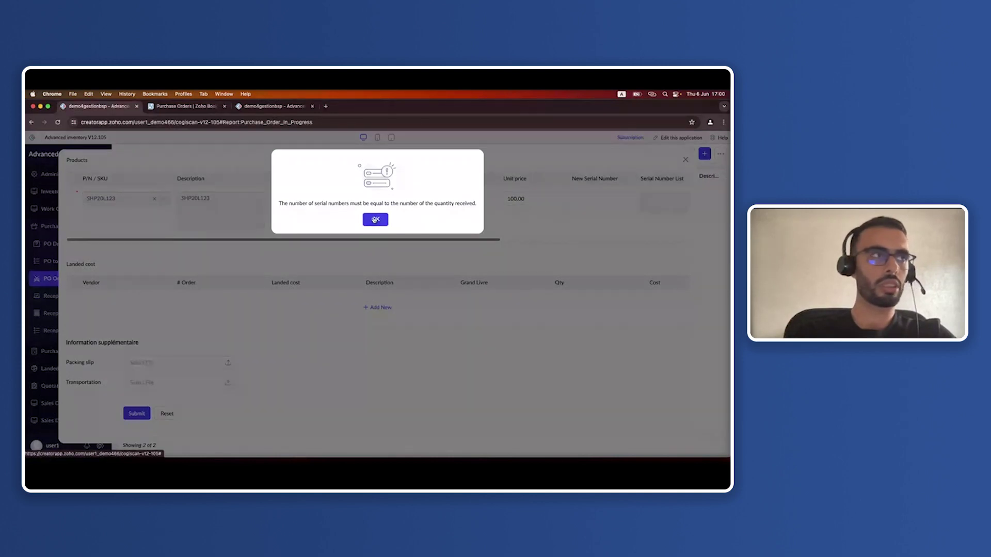
click(375, 220)
Enter SHP20L123-21,SHP20L123-22 as the new serial numbers for the two received SHP20L123 units
click(426, 200)
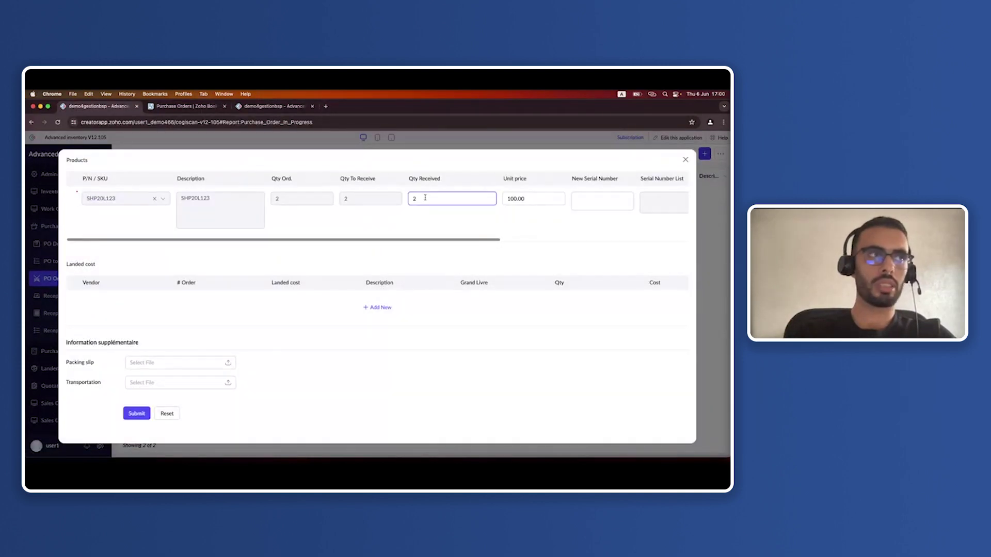
scroll(425, 200, up, 2)
click(448, 247)
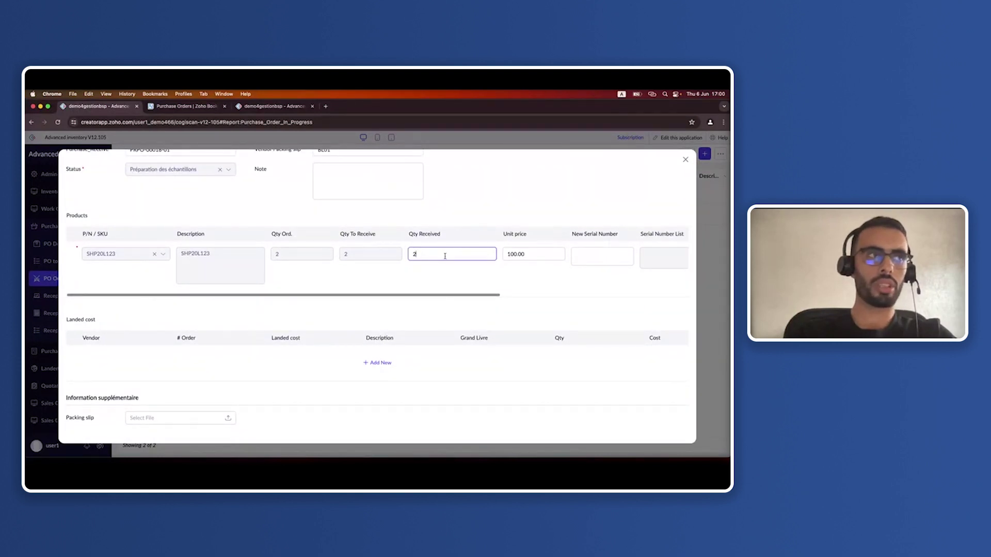
click(594, 254)
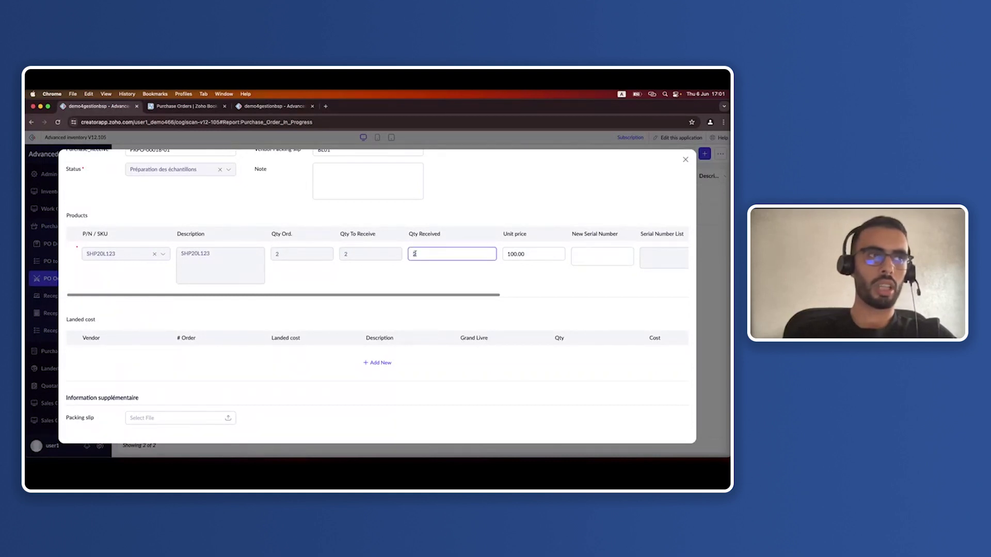
click(603, 252)
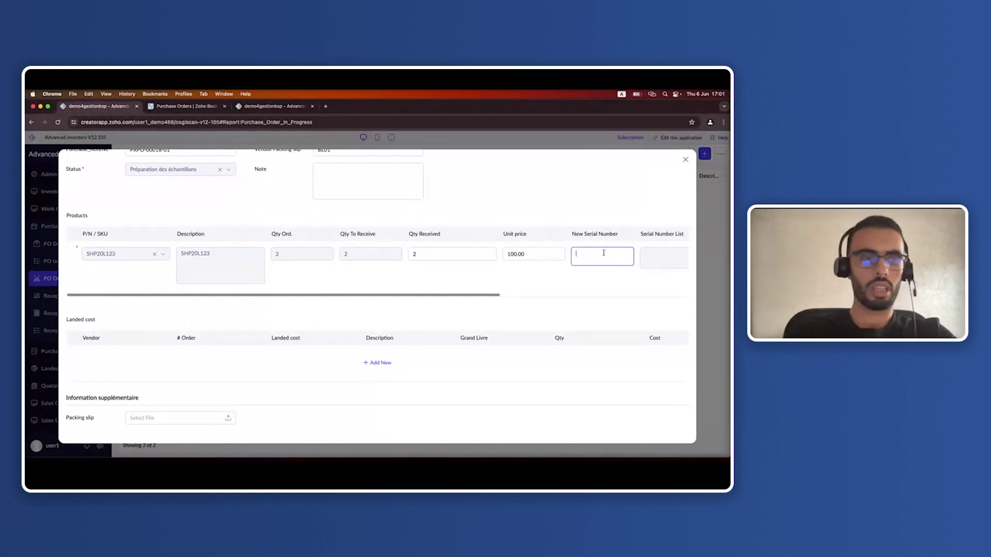
double_click(193, 254)
key(ctrl+c)
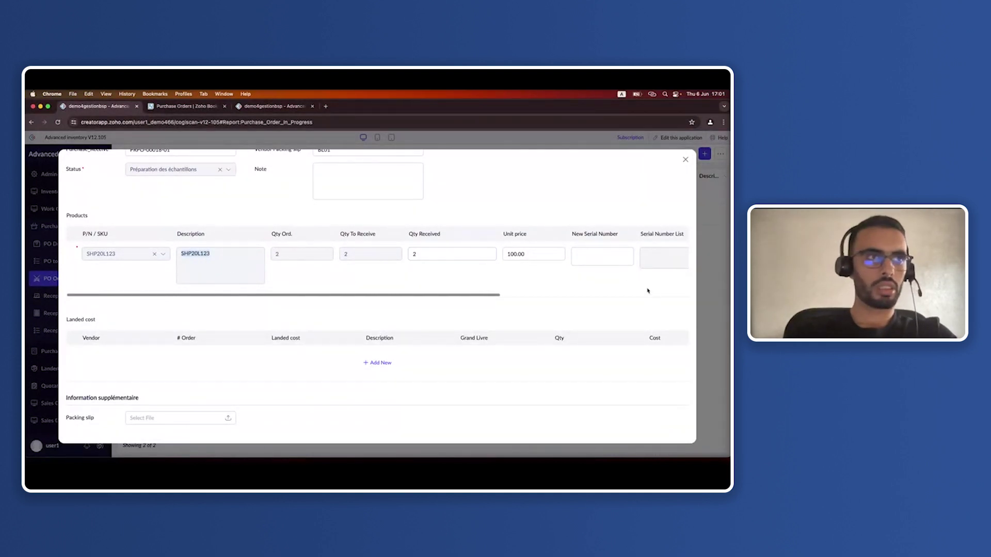
click(598, 256)
key(ctrl+v)
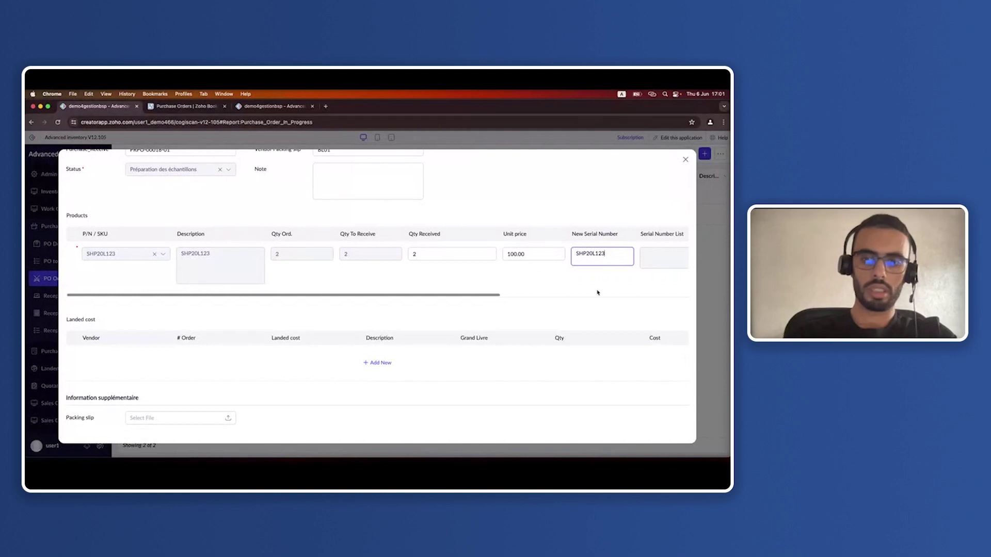
text(-21)
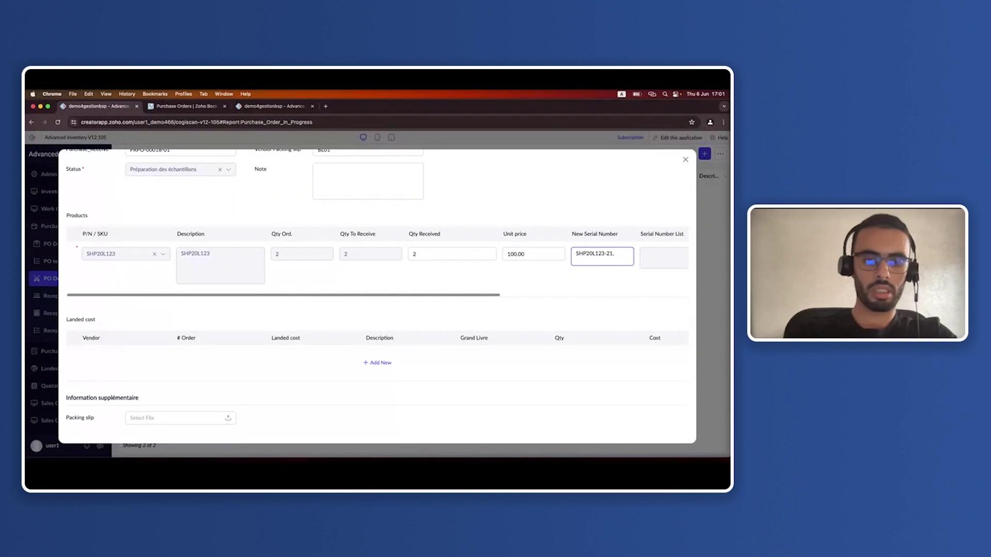
text(,)
key(super+v)
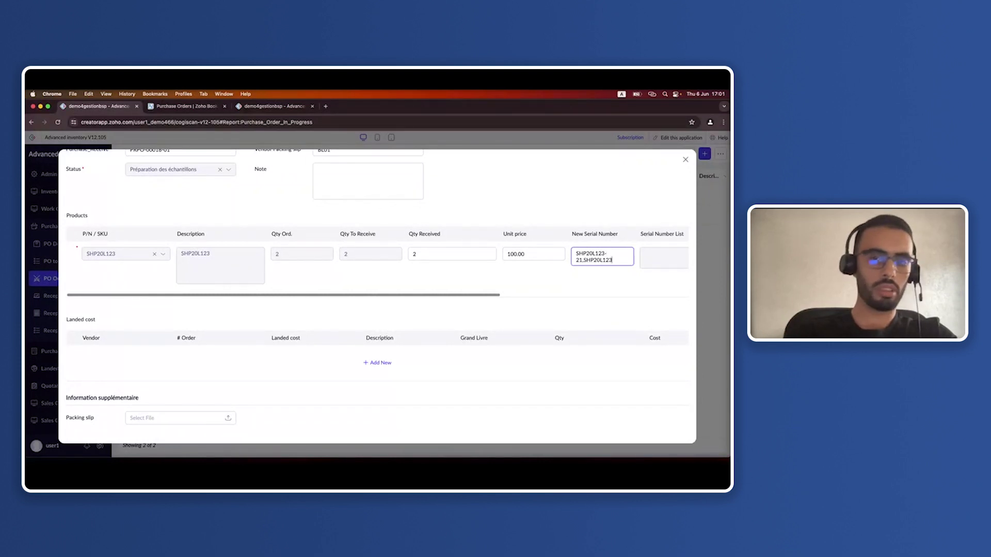
text(-22)
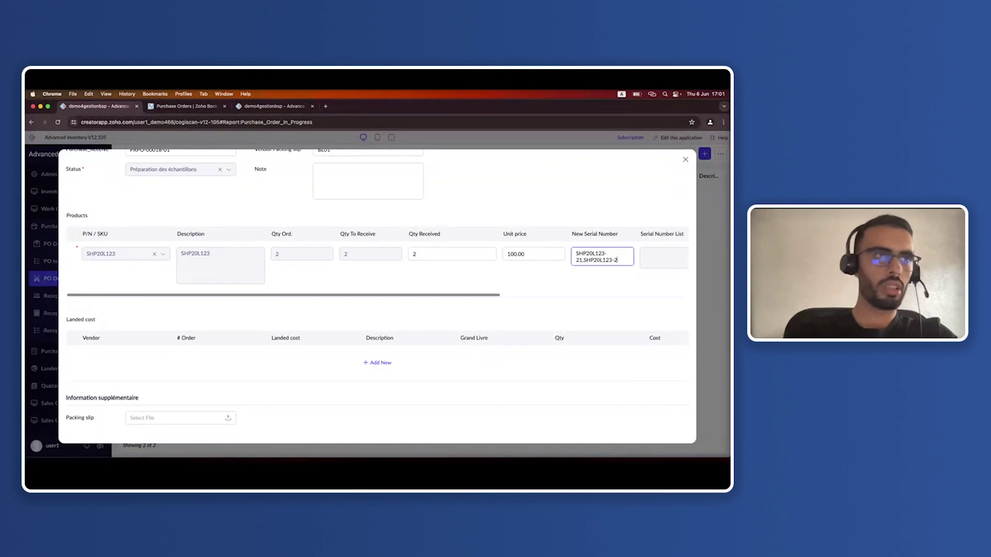
click(571, 321)
Check the SHP20L123 serial number list against the comma-separated serial numbers entered for the product
scroll(623, 264, right, 1)
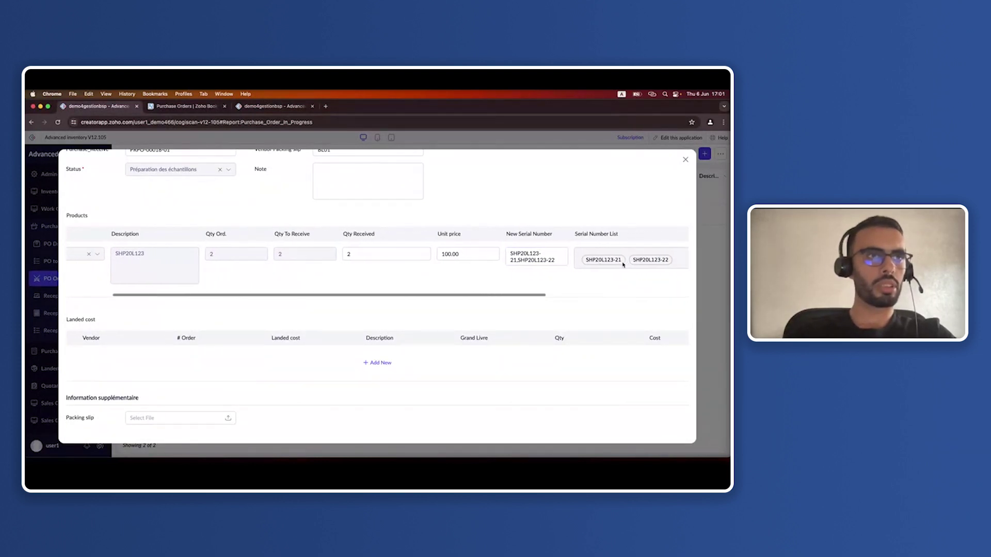
scroll(623, 264, left, 1)
scroll(623, 264, right, 1)
double_click(623, 260)
triple_click(654, 260)
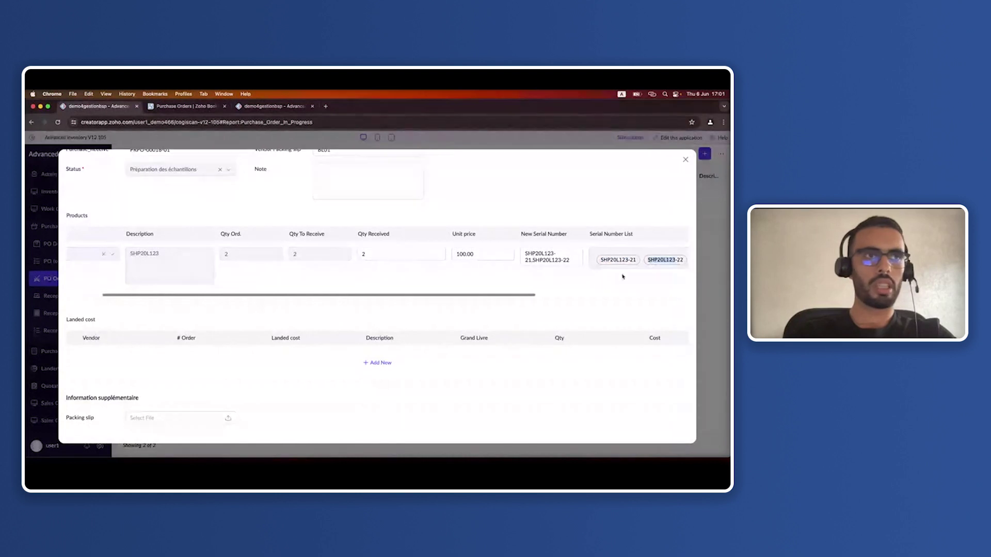
scroll(619, 263, right, 1)
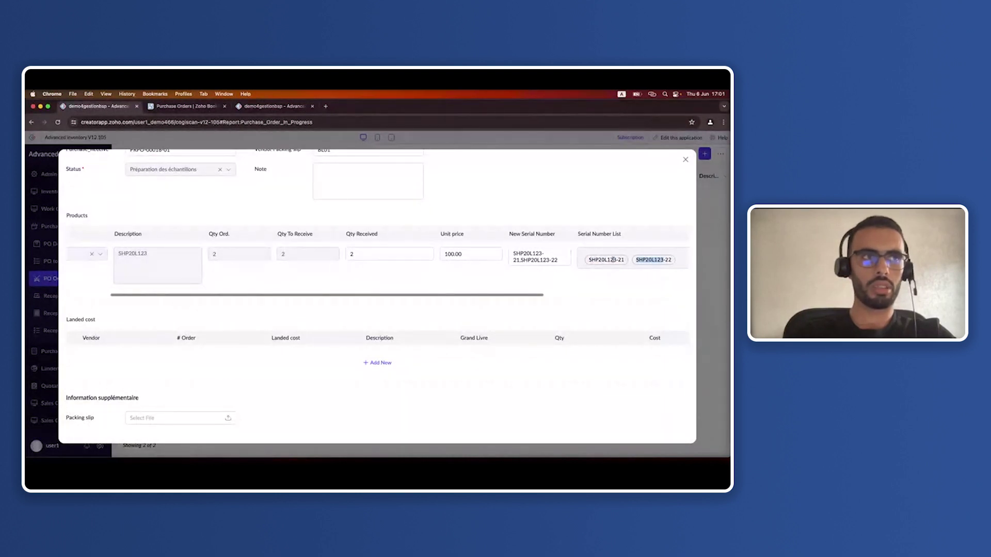
click(521, 261)
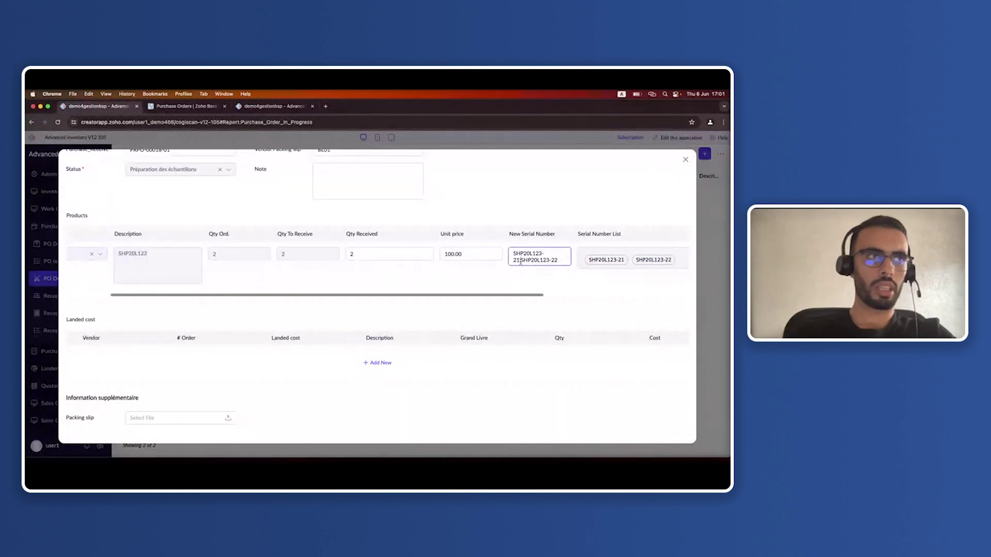
Try to submit the purchase receive with the serial numbers separated by a period as SHP20L123-21.SHP20L123-22
text(,)
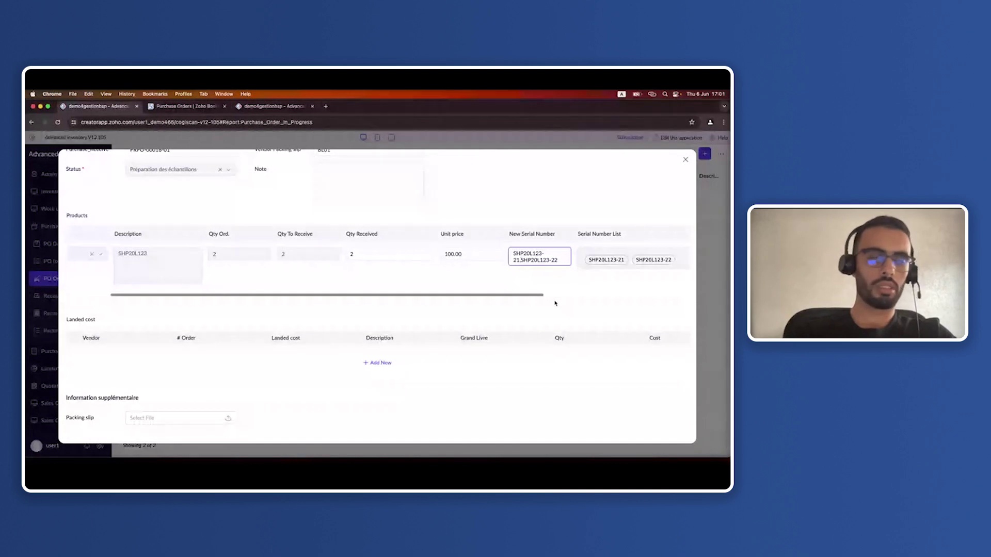
key(BackSpace)
text(.)
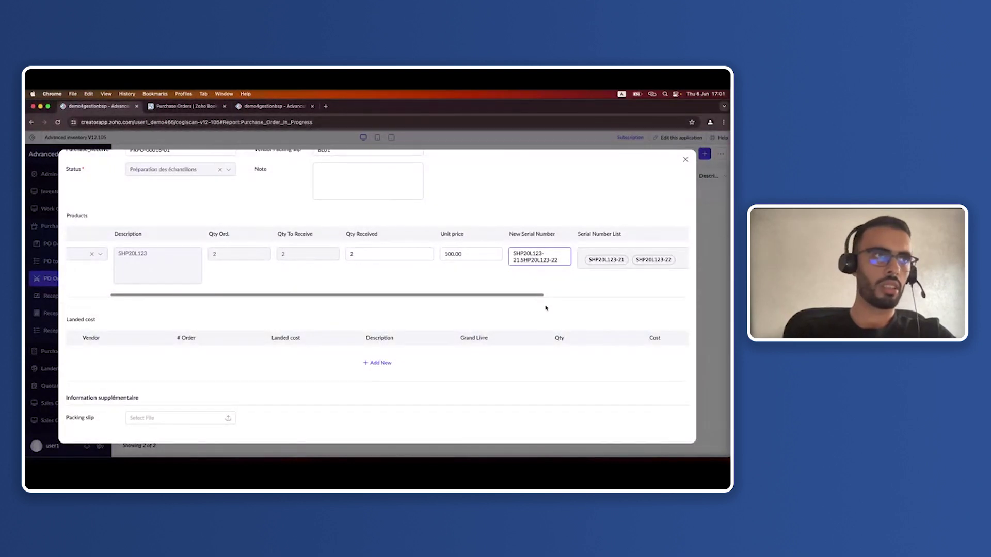
key(BackSpace)
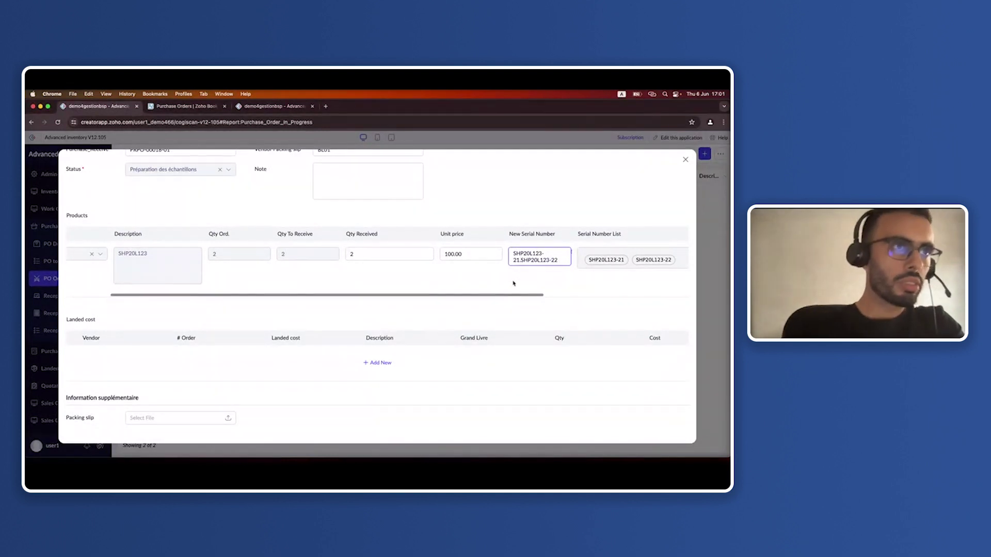
text(.)
click(514, 282)
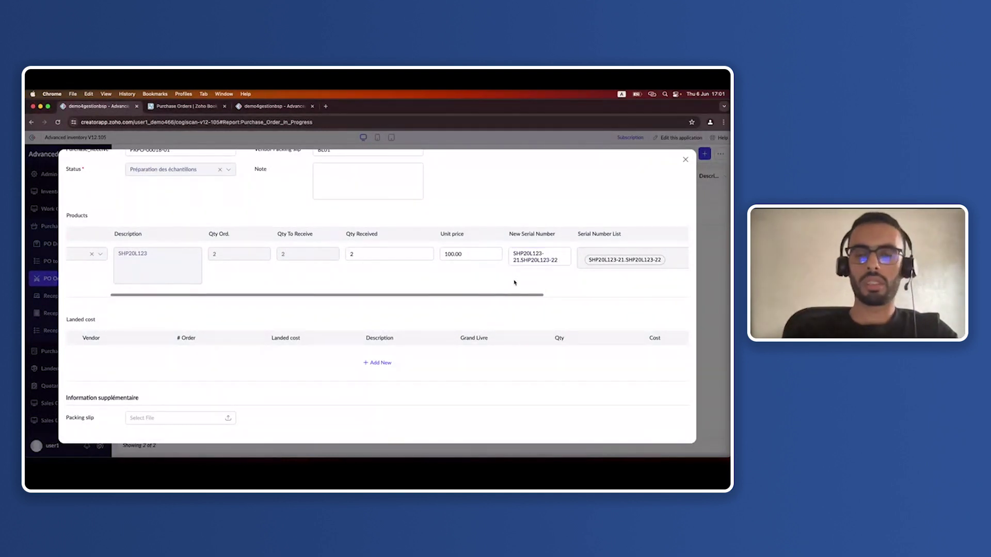
drag(513, 253, 558, 260)
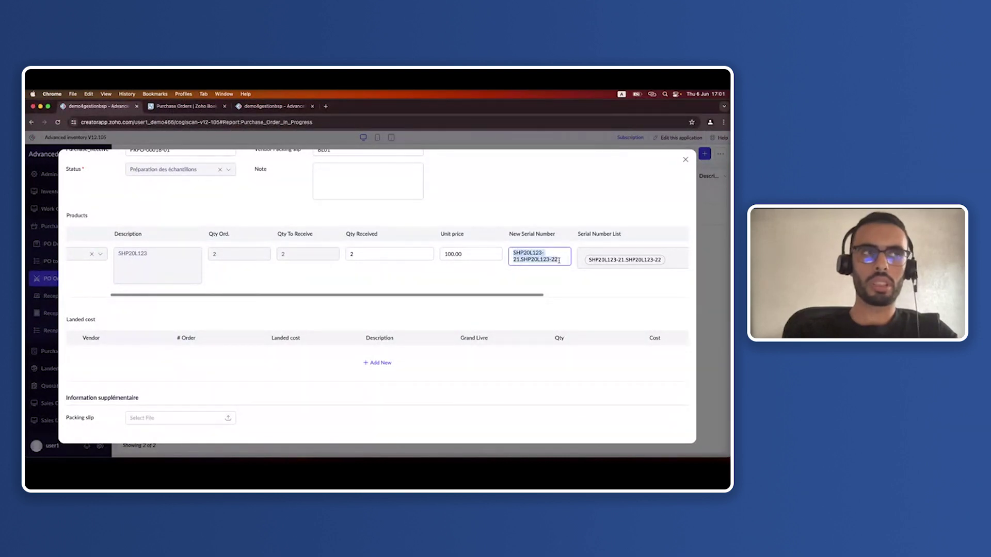
click(415, 330)
scroll(413, 329, down, 2)
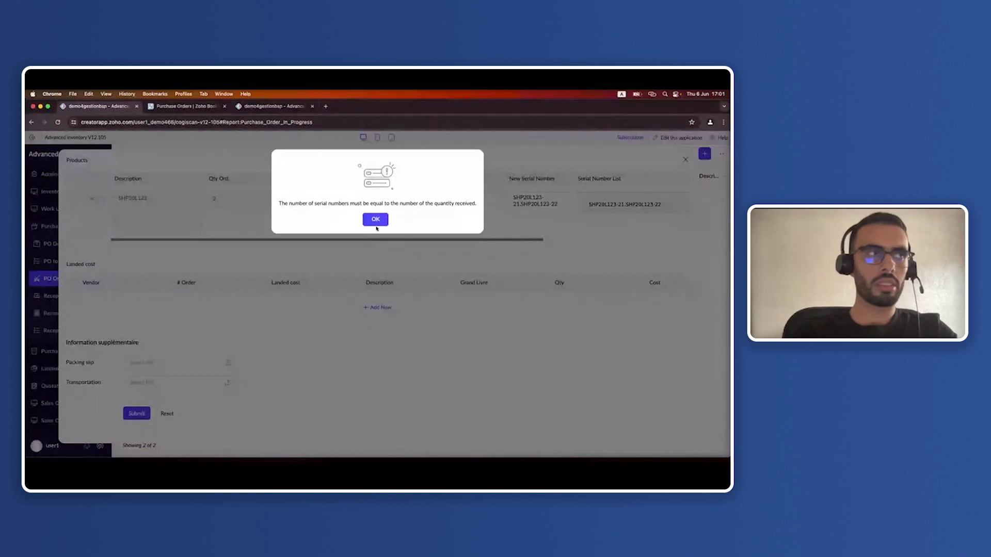
click(376, 221)
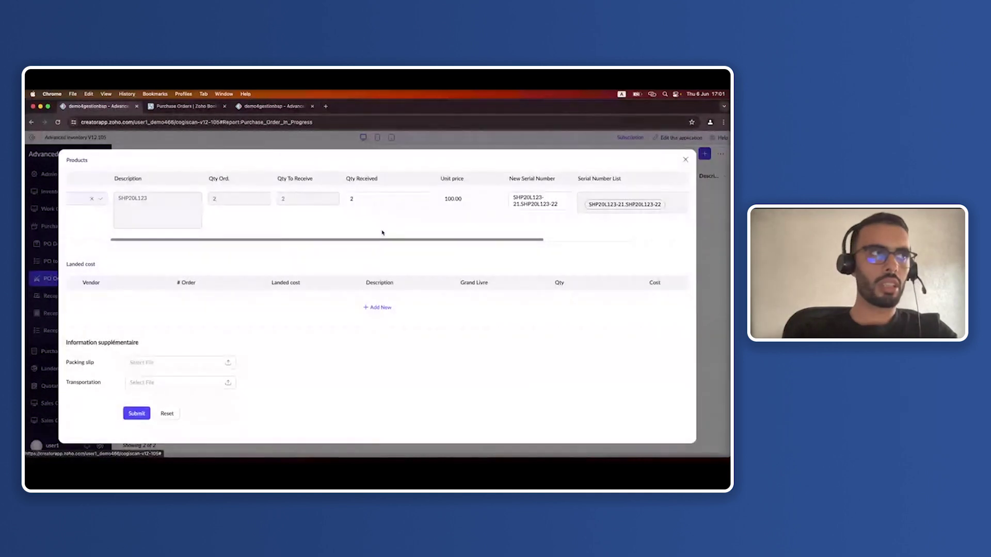
Restore the comma separator in the new serial numbers so they read SHP20L123-21,SHP20L123-22
scroll(427, 274, up, 3)
click(530, 279)
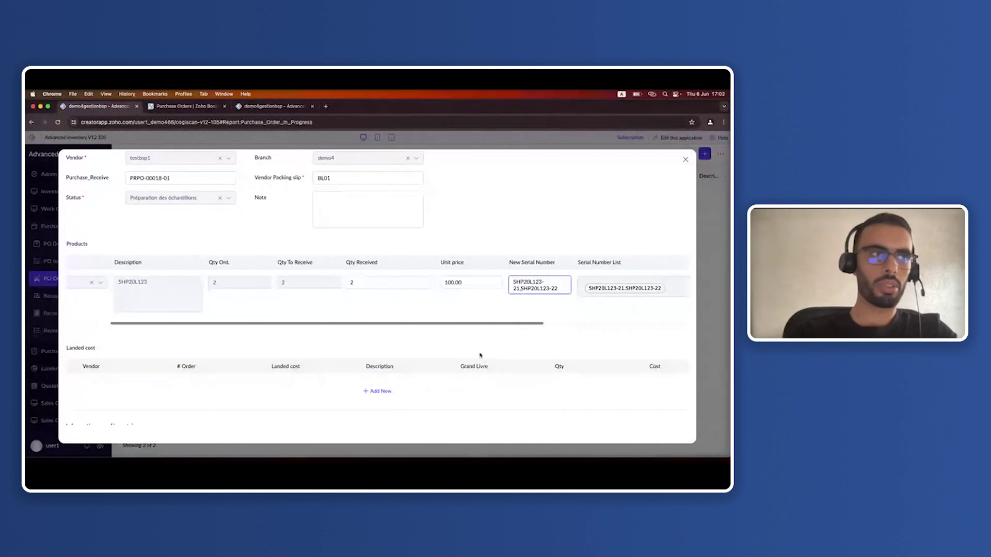
click(464, 306)
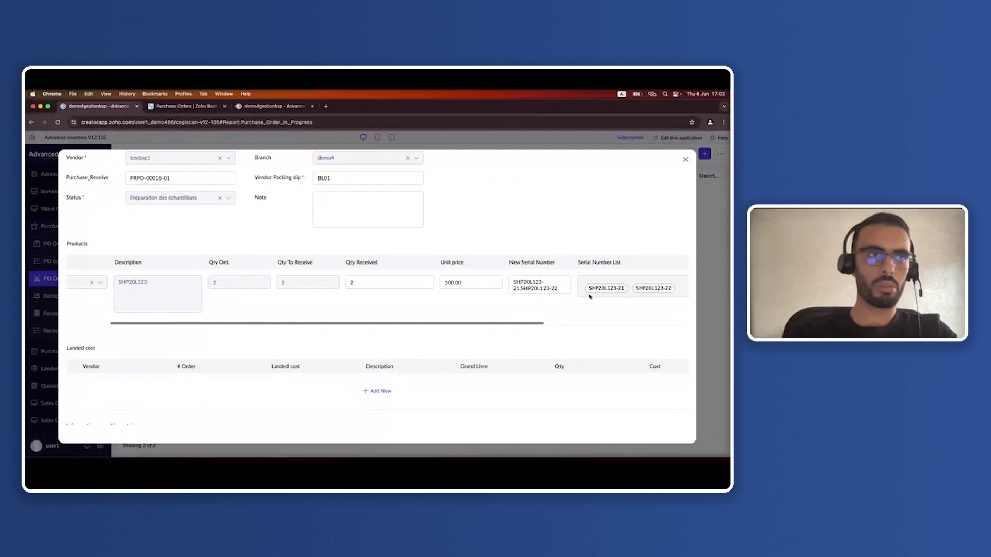
Submit the purchase receive and approve the 06-Jun-2024 reception of two SHP20L123 units
scroll(379, 380, down, 3)
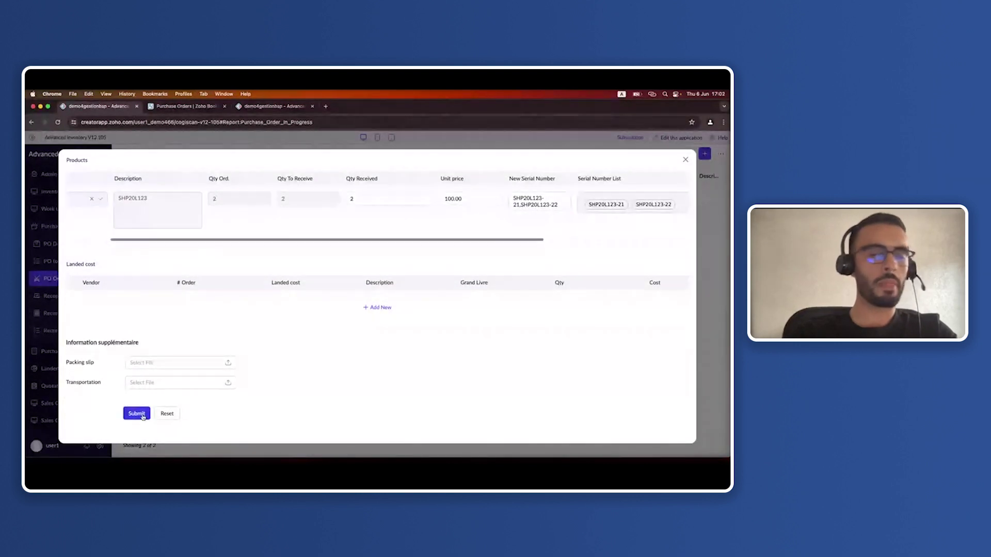
click(145, 415)
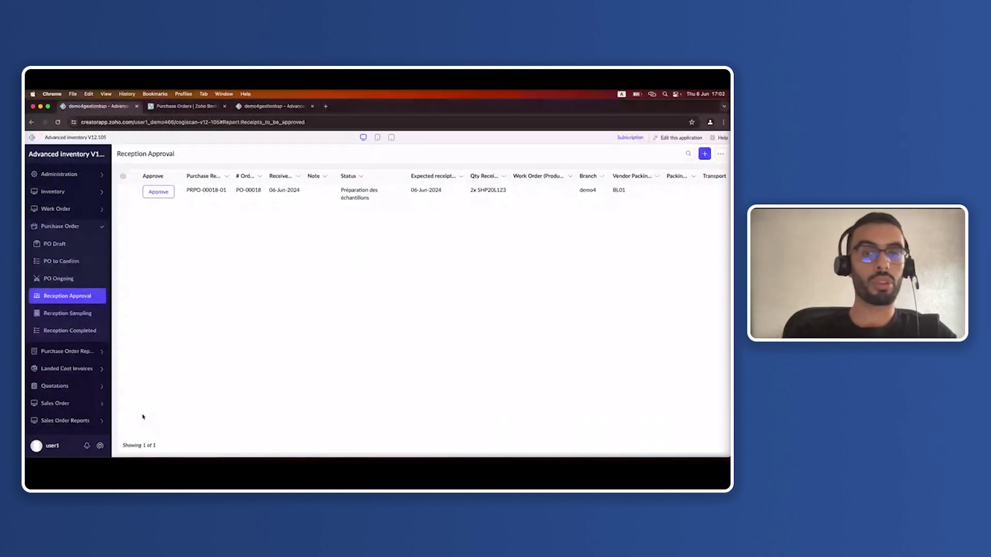
click(159, 191)
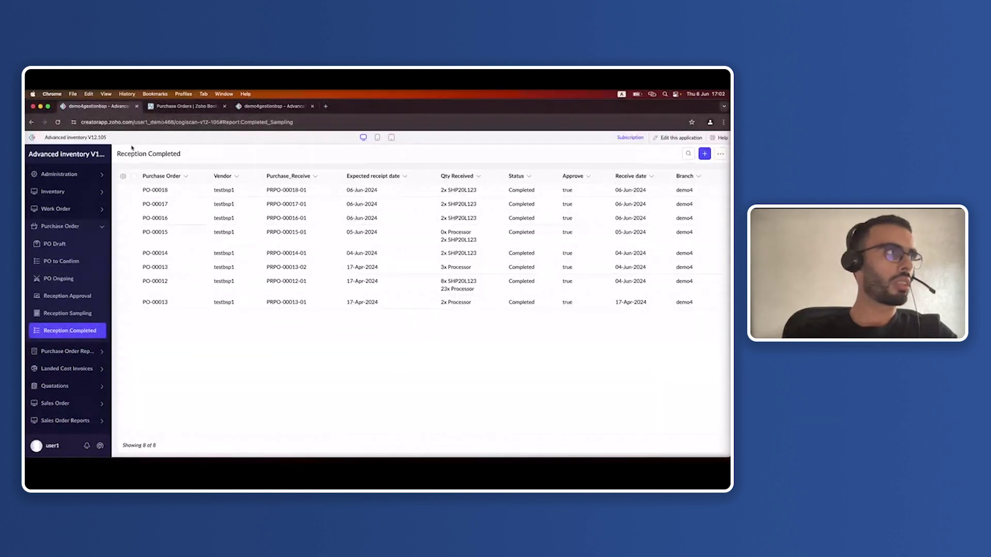
Check the stock list for SHP20L123's in-stock, available and reserved quantities and its linked work order
click(54, 192)
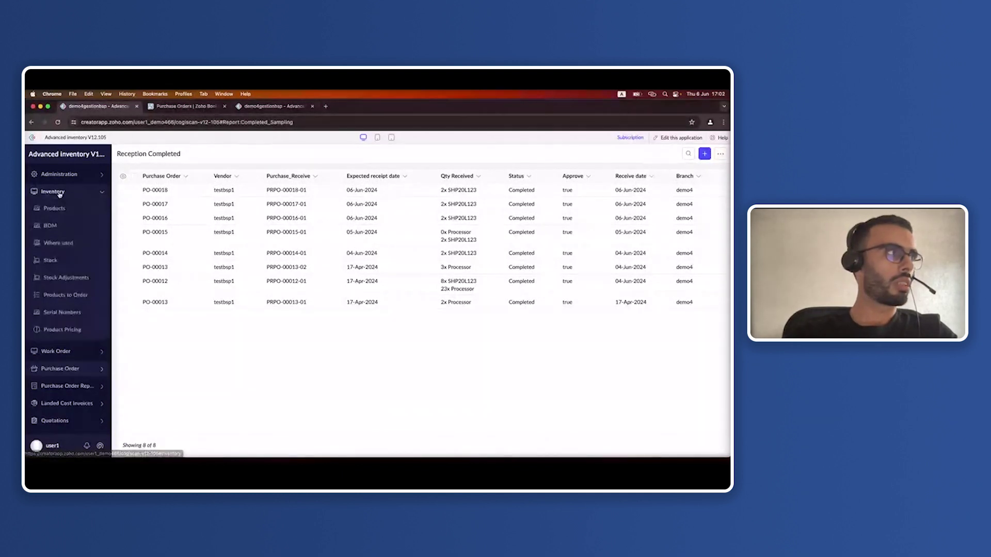
click(52, 263)
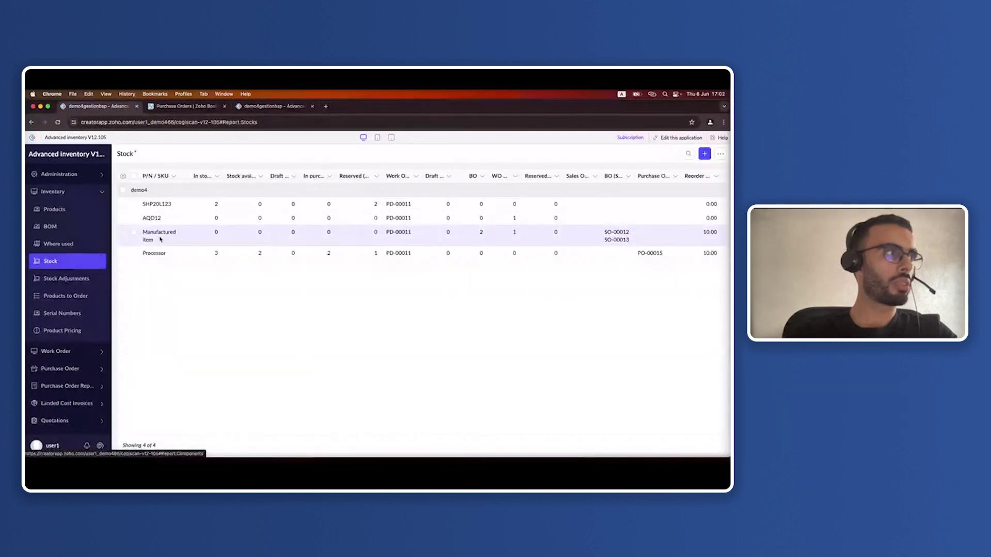
drag(142, 204, 176, 205)
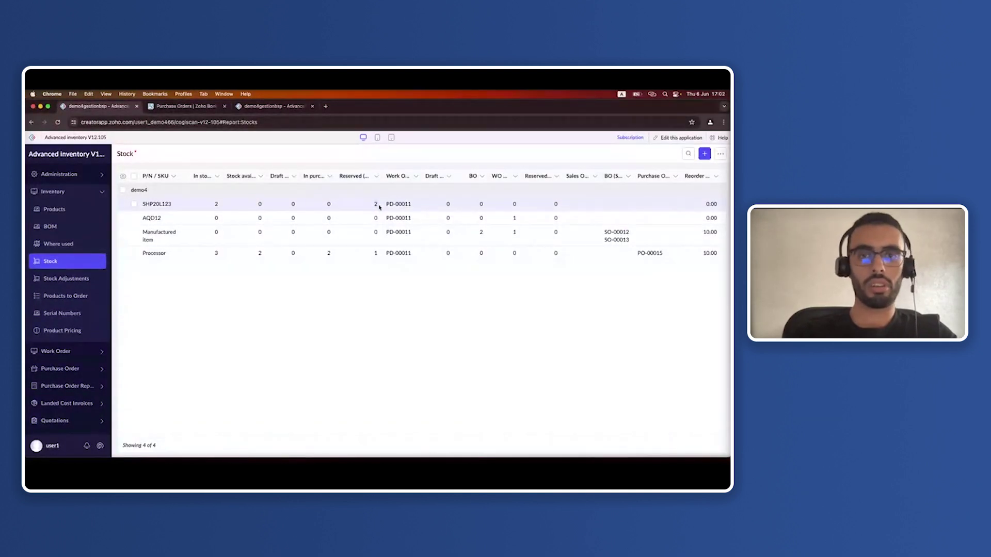
drag(411, 205, 384, 205)
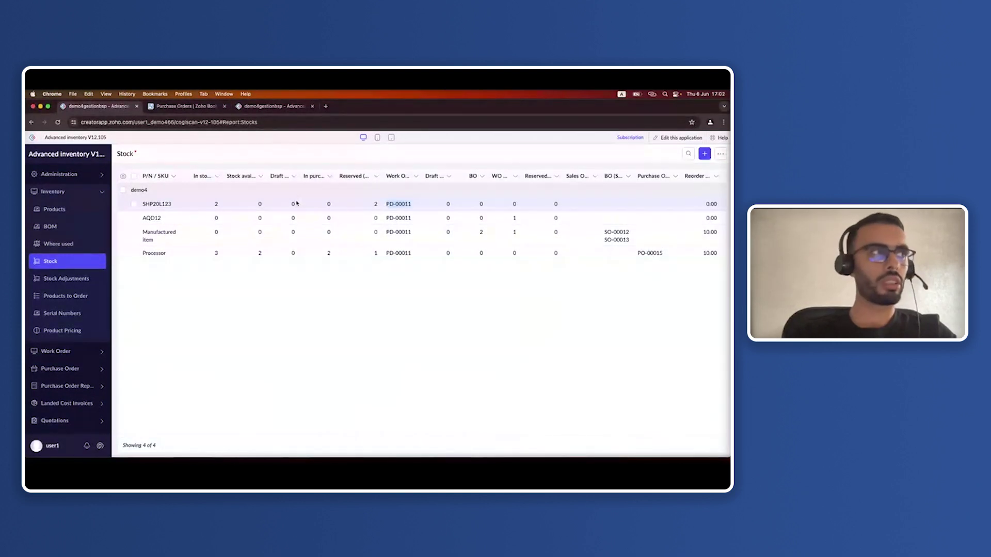
click(262, 204)
key(Escape)
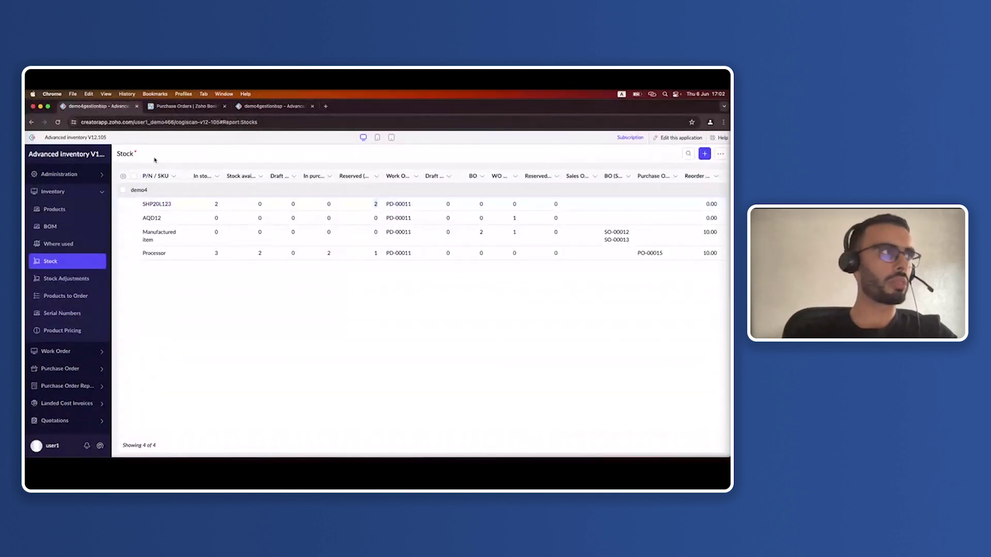
Switch to Zoho Books and check the order, receive and bill statuses and the SHP20L123 quantities on the newest testbsp1 purchase order
click(185, 107)
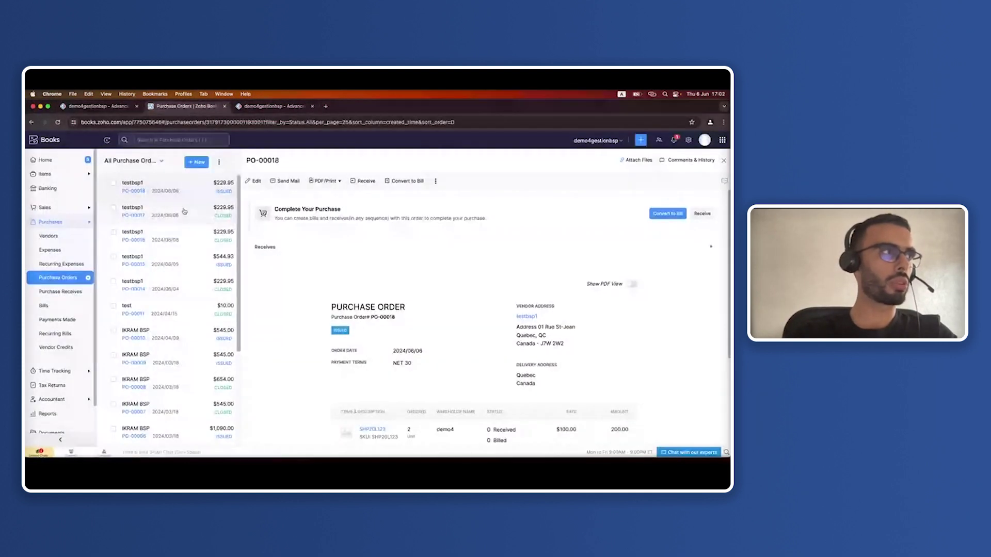
click(195, 191)
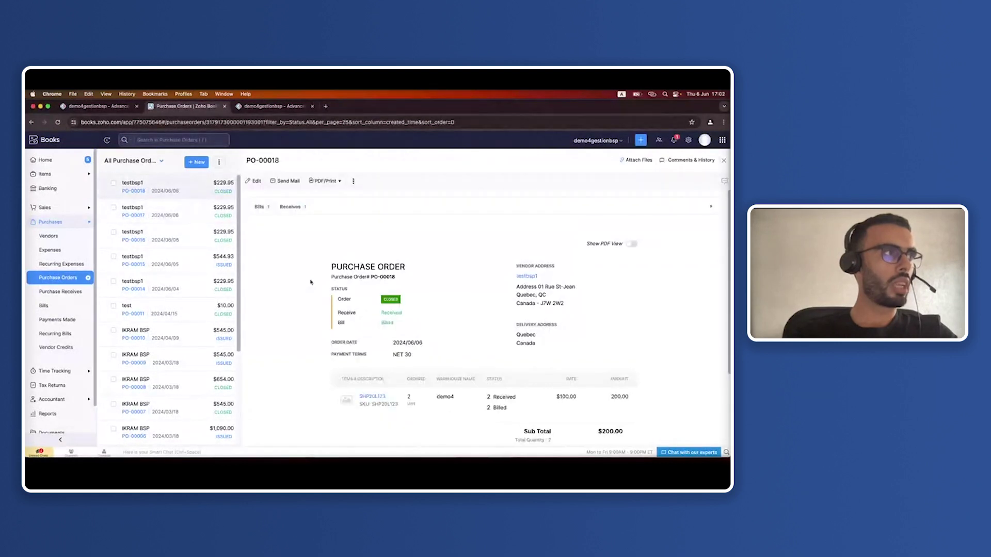
scroll(424, 325, down, 3)
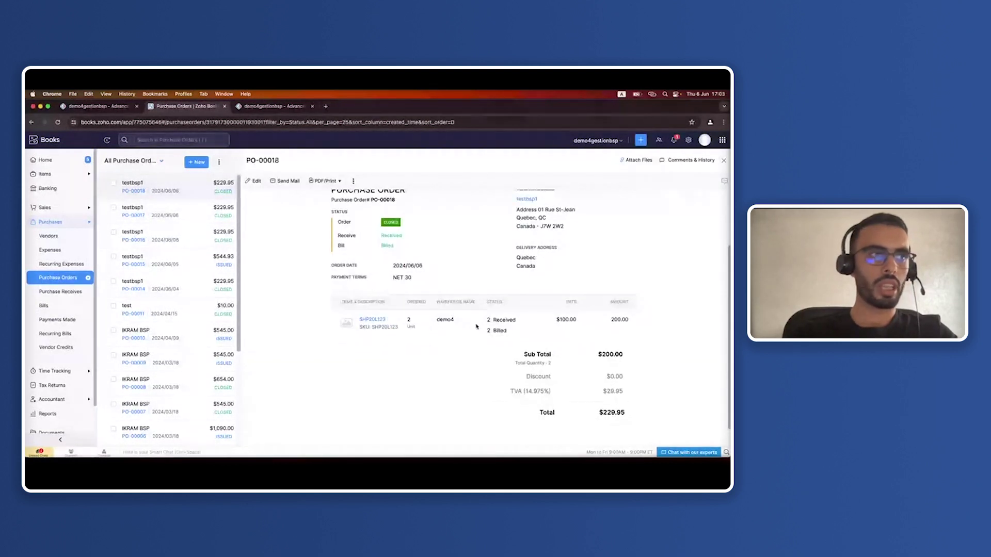
triple_click(488, 323)
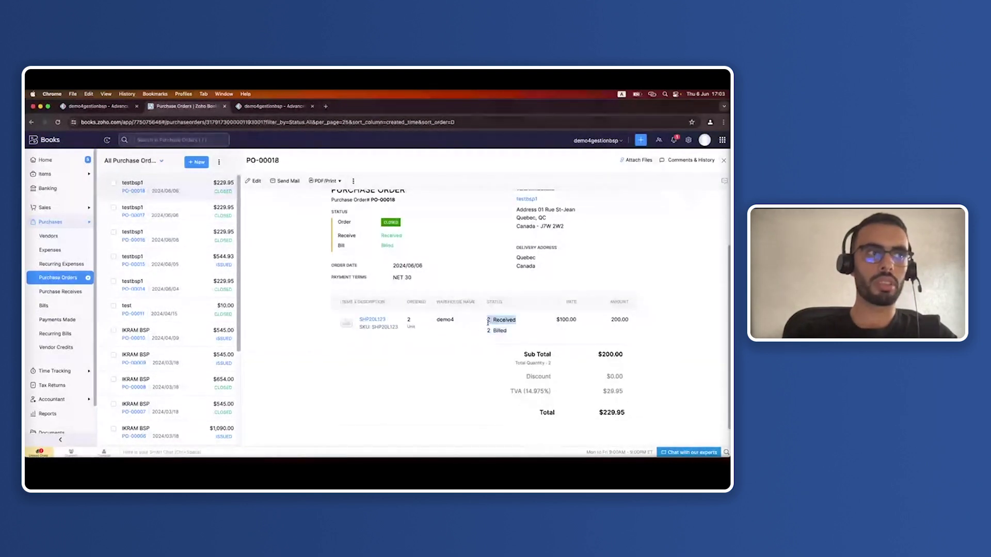
click(489, 334)
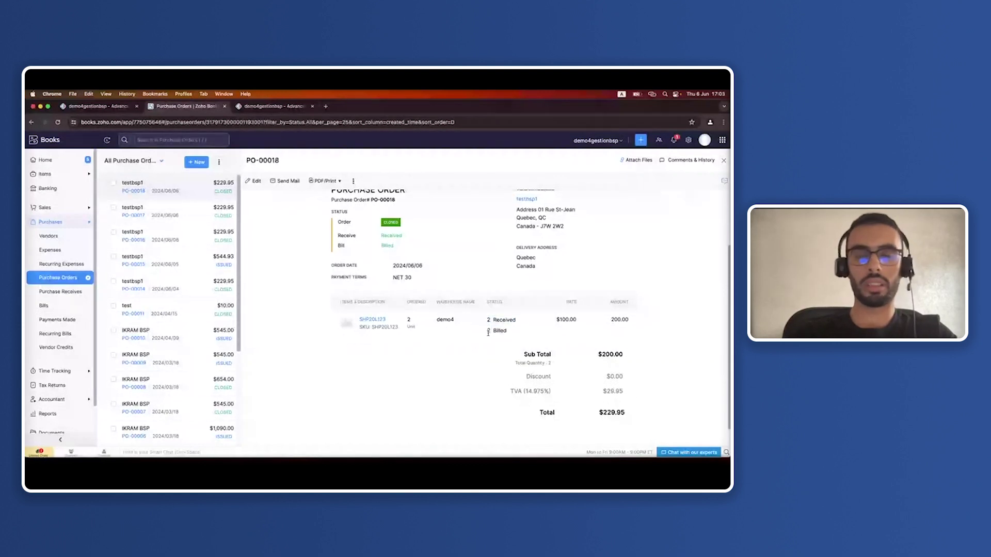
scroll(413, 288, up, 3)
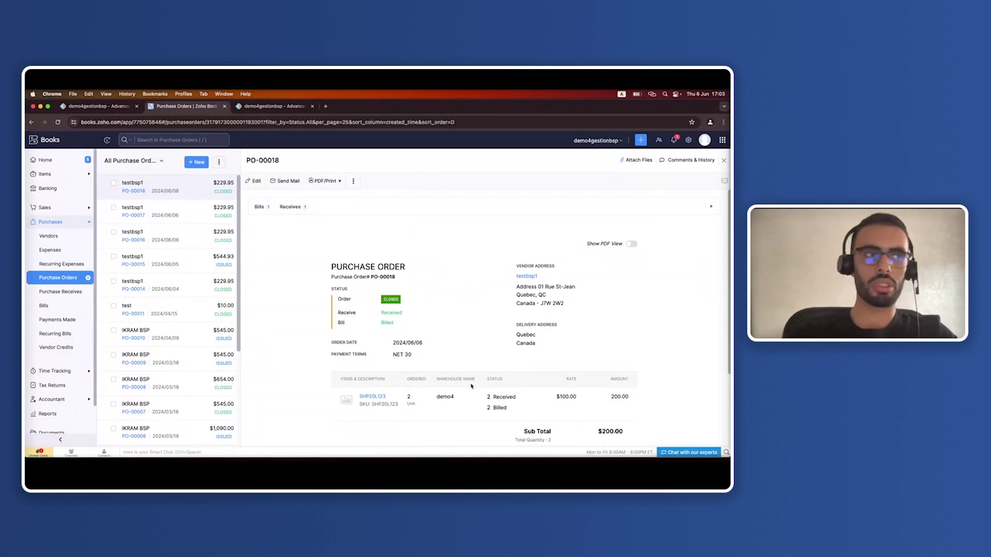
double_click(488, 396)
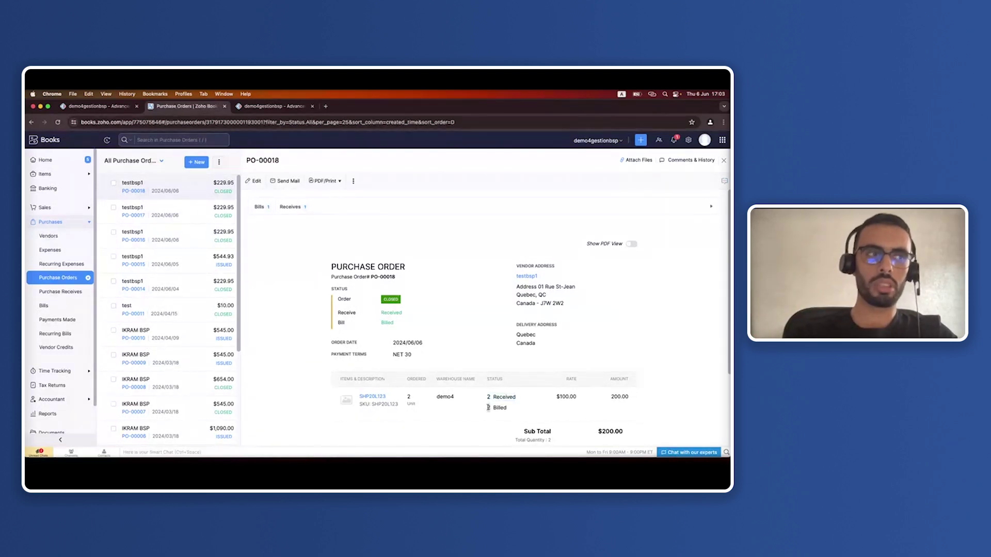
double_click(489, 408)
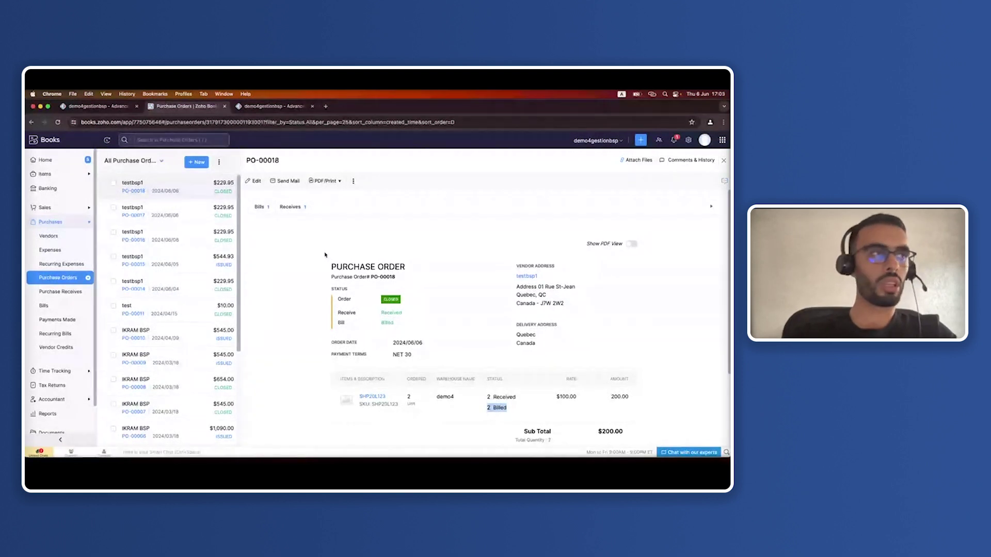
double_click(339, 266)
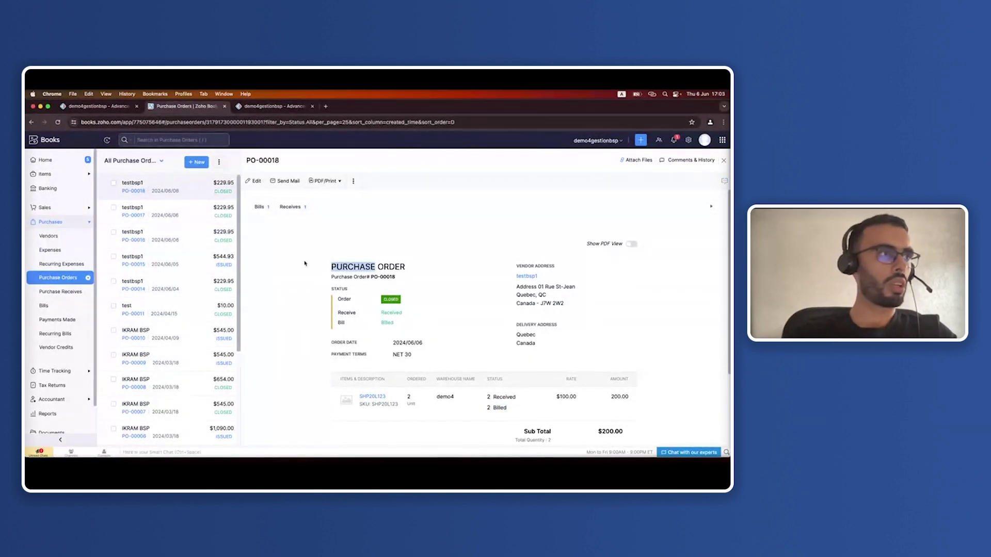
Back in Advanced Inventory, check the work order linked to SHP20L123 in the stock list, and open the ongoing work orders
click(95, 106)
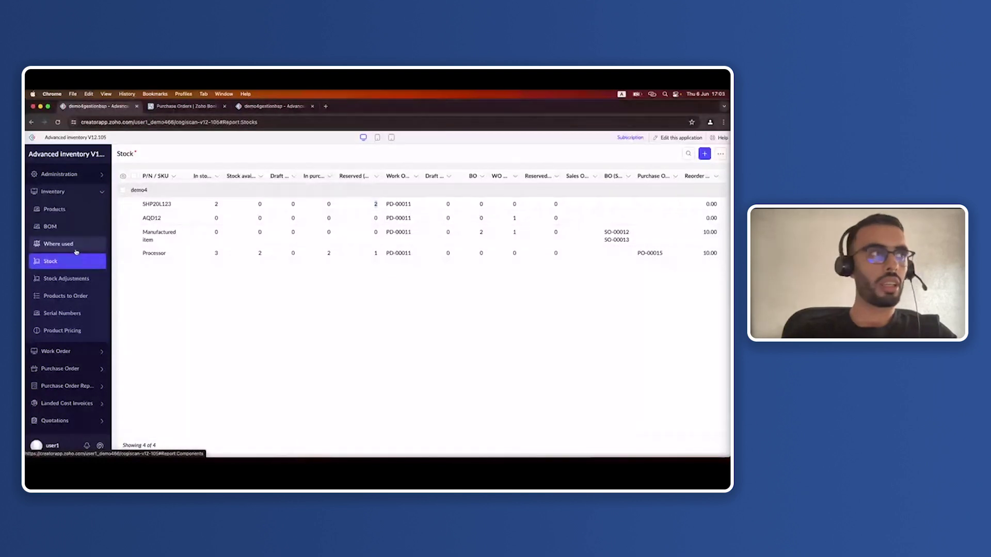
drag(411, 204, 386, 204)
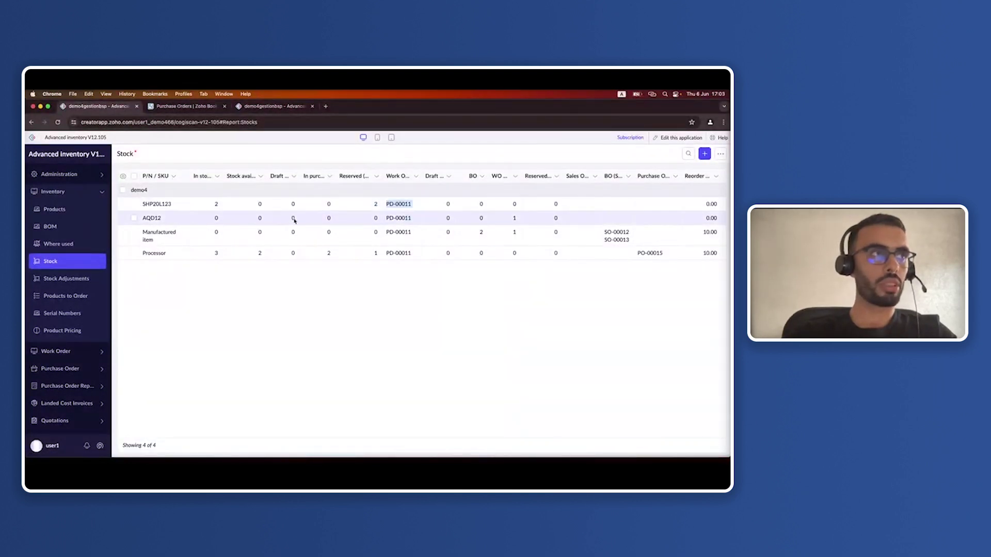
click(66, 193)
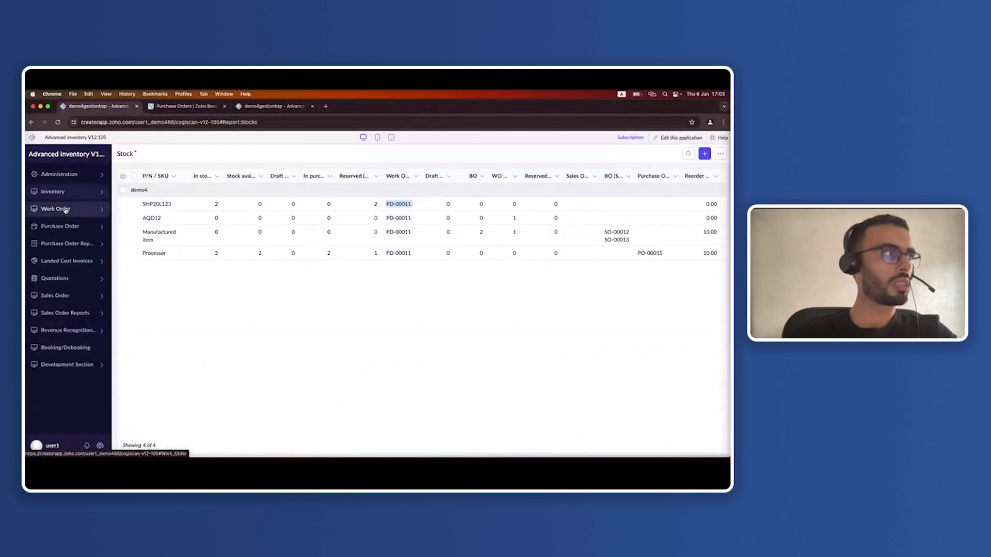
click(64, 208)
click(64, 227)
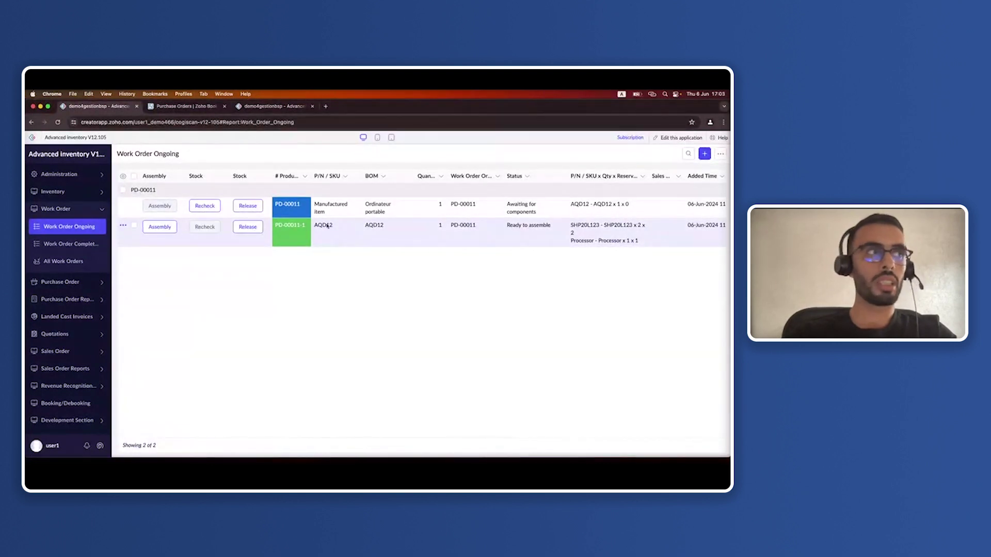
Examine the AQD12 work order's status, its required and reserved component quantities, and the actions offered for it
drag(505, 224, 555, 226)
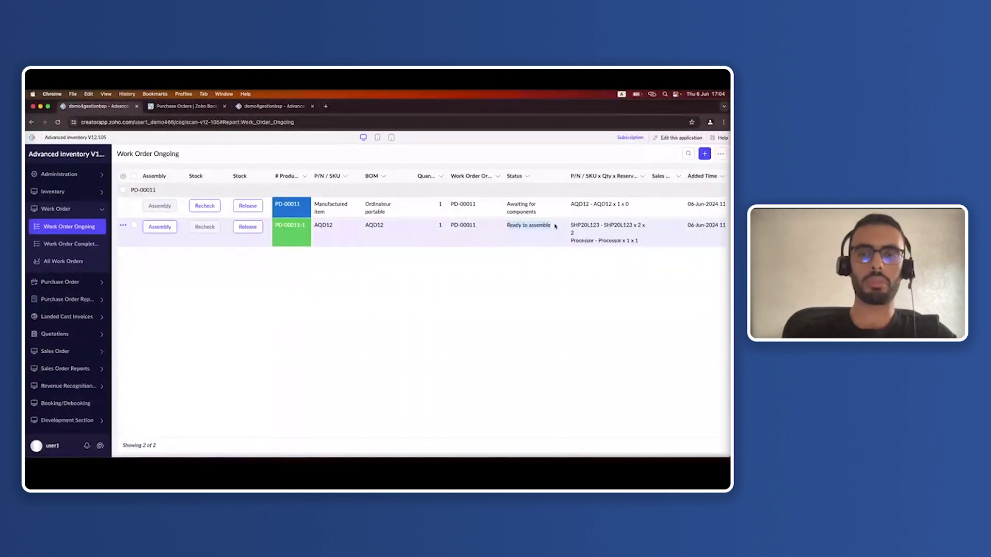
click(554, 226)
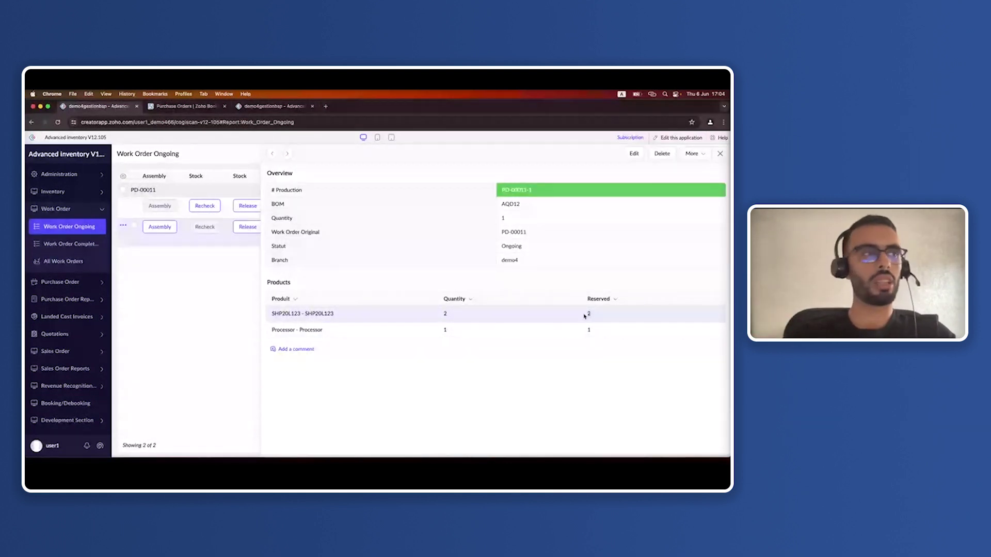
click(240, 274)
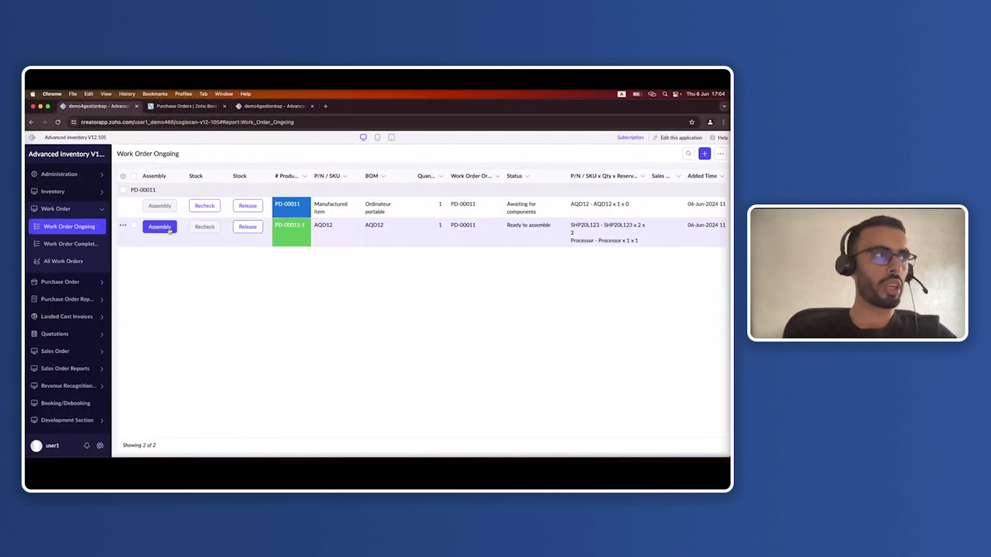
scroll(229, 261, up, 5)
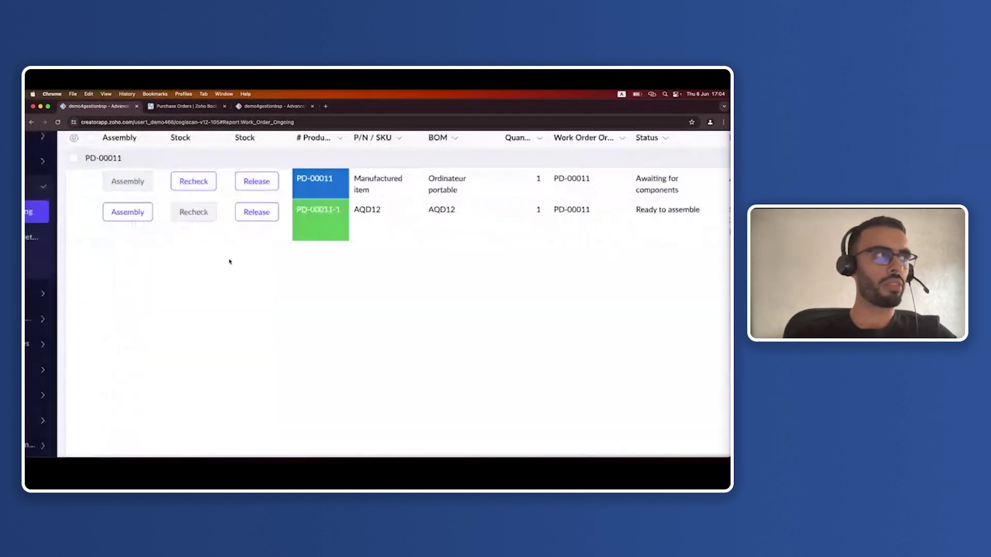
scroll(229, 262, up, 2)
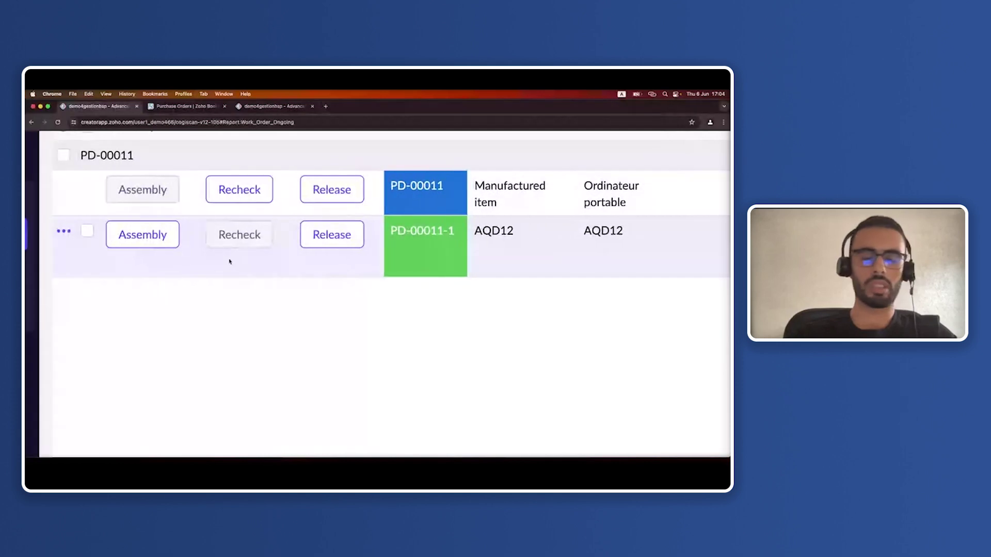
Release the component stock reserved for the AQD12 work order, and recheck its stock to reserve the components again
scroll(229, 261, left, 1)
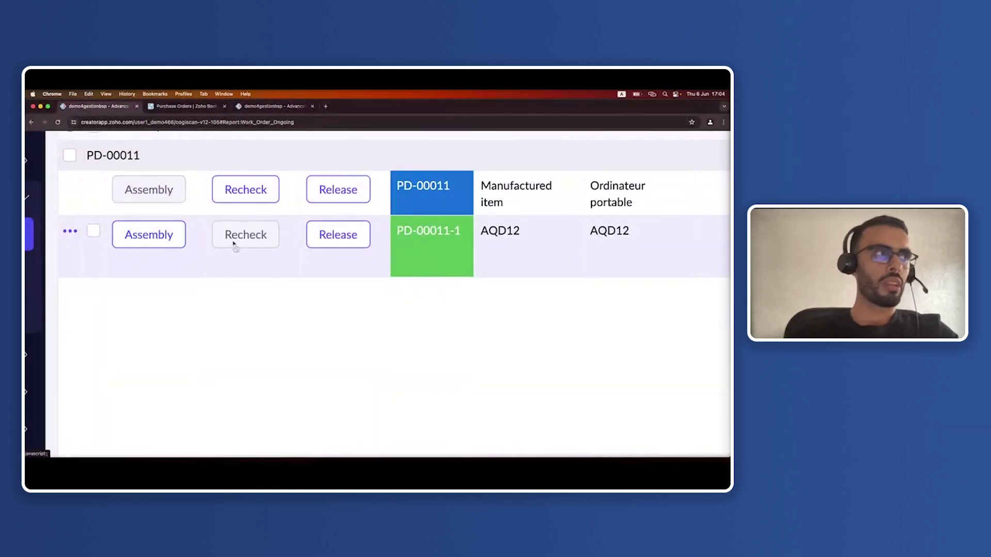
scroll(233, 244, up, 1)
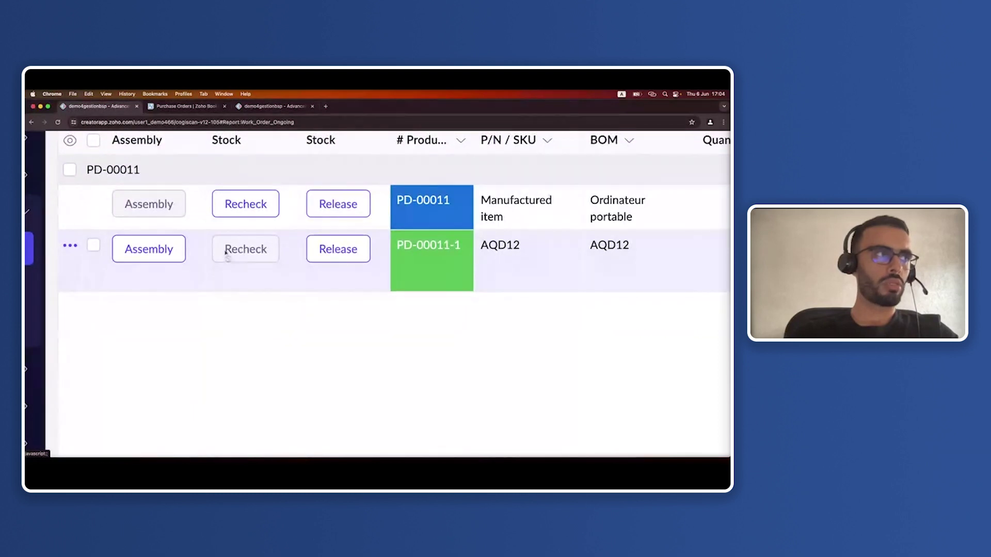
click(336, 250)
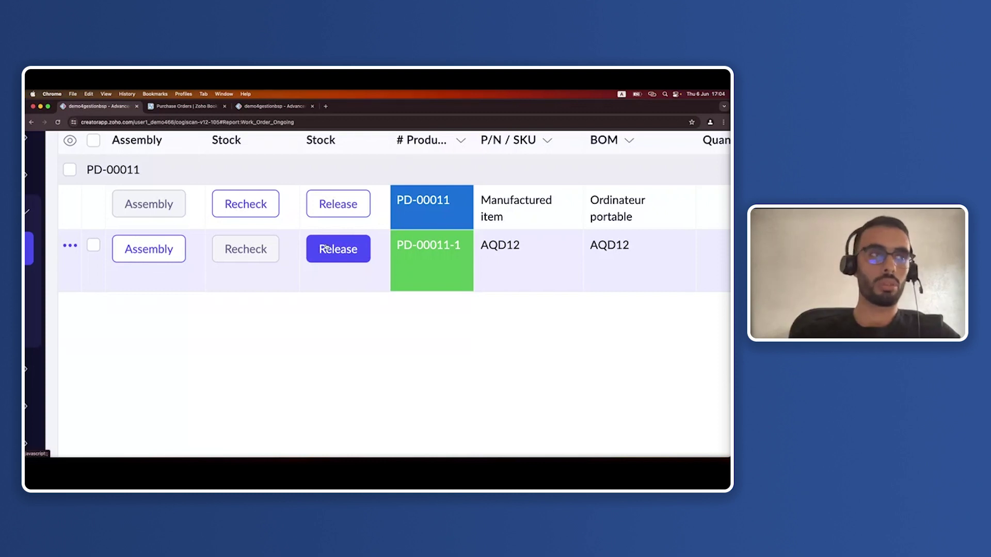
scroll(325, 249, down, 5)
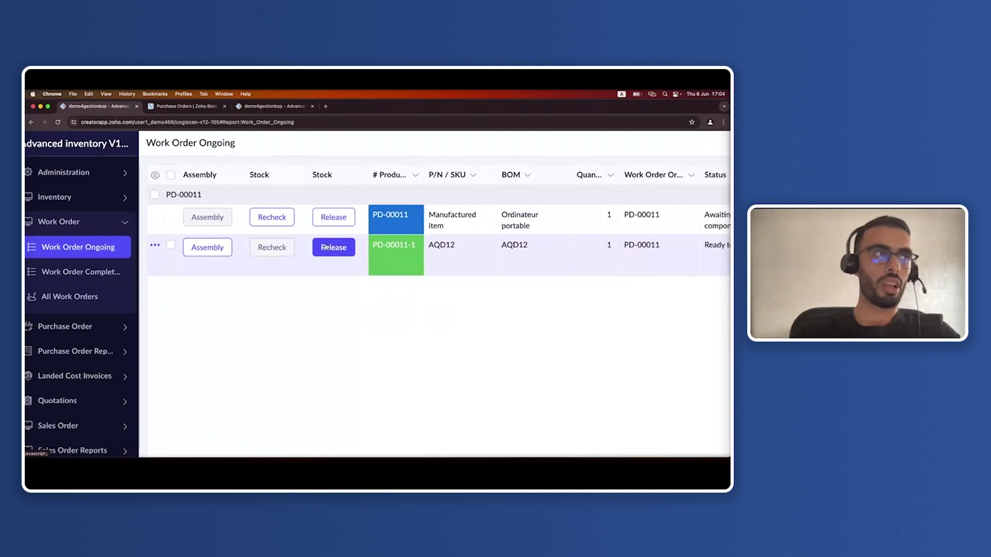
click(333, 252)
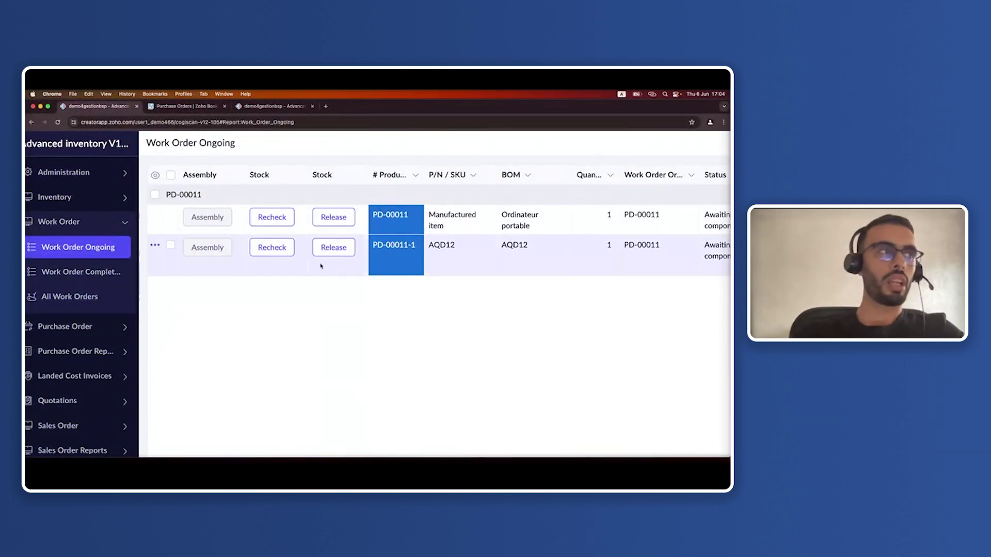
click(266, 249)
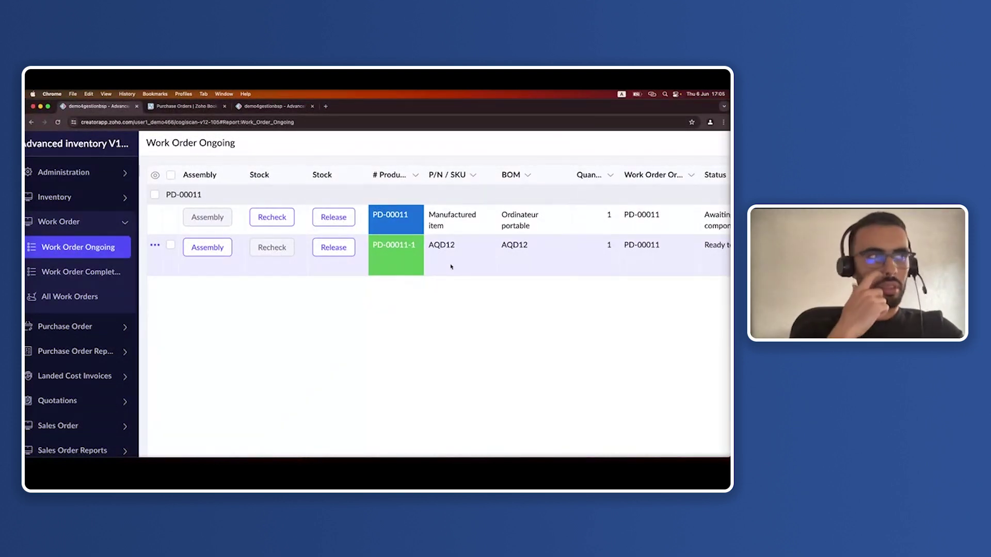
click(272, 267)
click(258, 297)
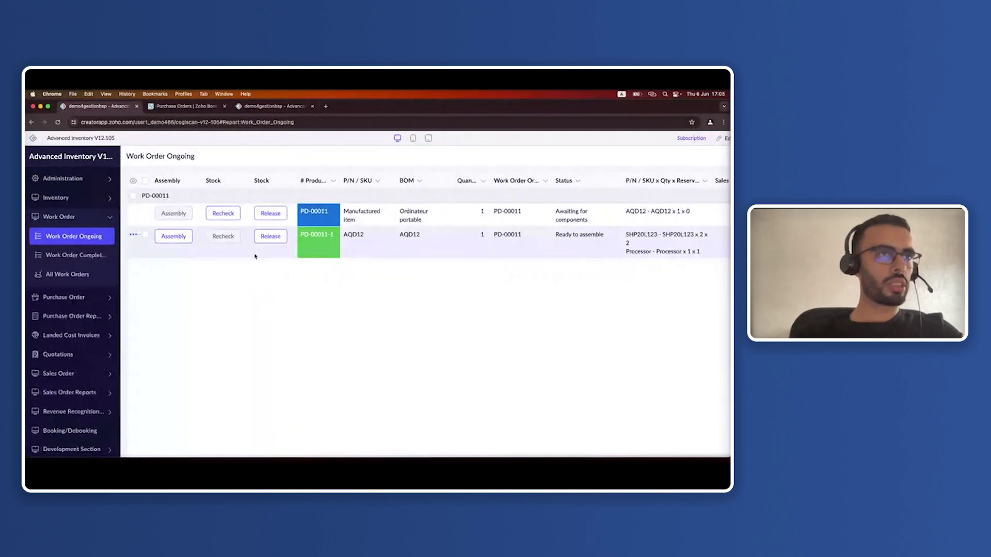
Start assembling the AQD12 work order and assign serial numbers SHP20L12321 and SHP20L12322 to the SHP20L123 component
click(173, 236)
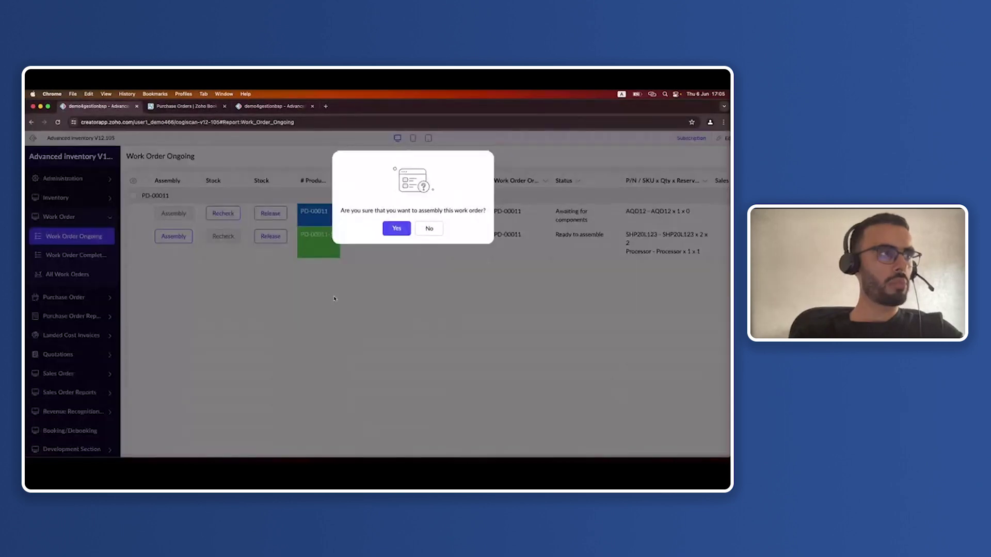
click(396, 228)
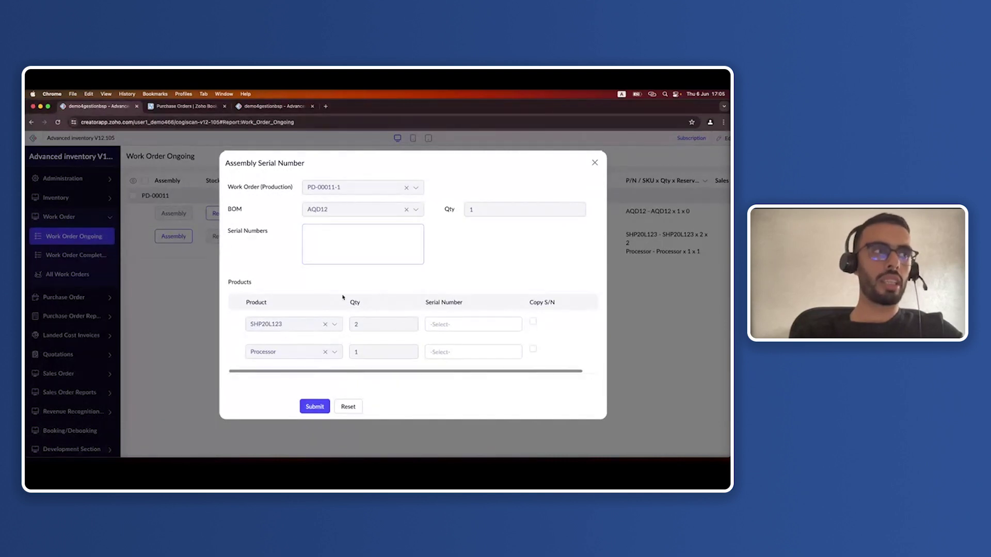
click(461, 327)
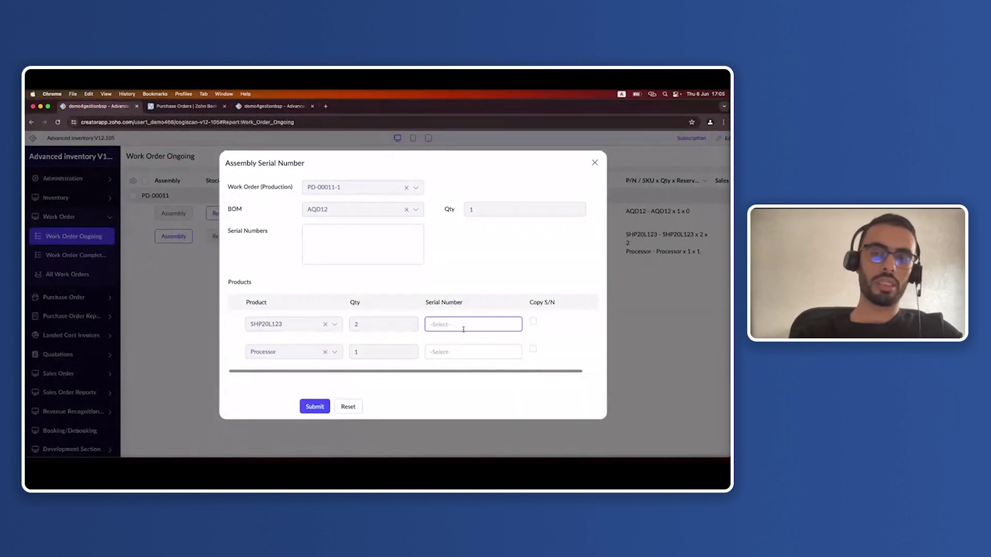
click(378, 253)
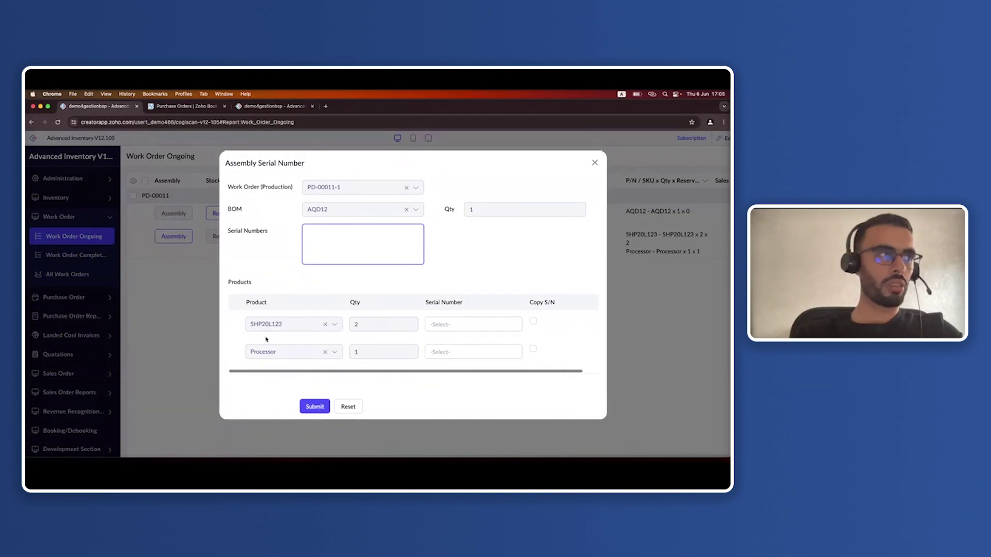
click(435, 325)
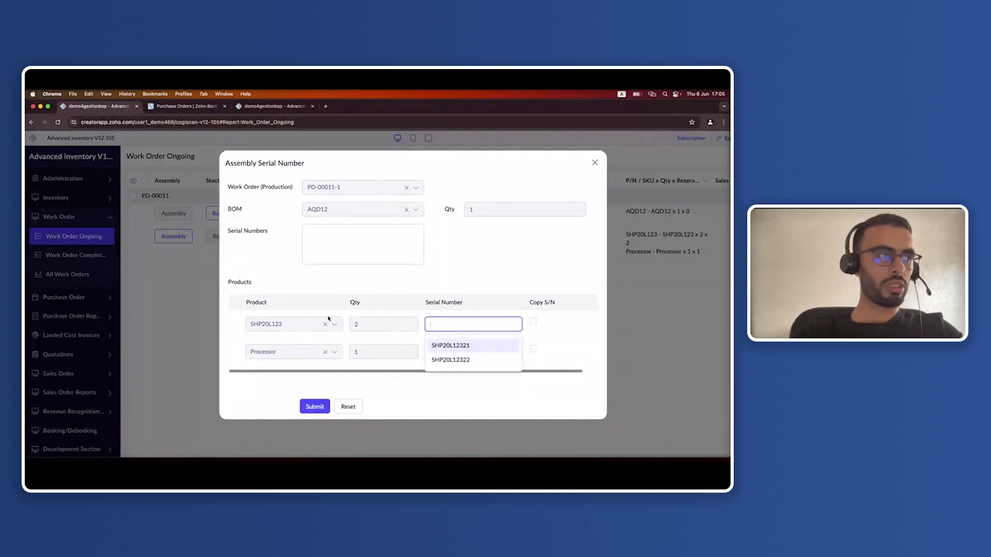
click(451, 346)
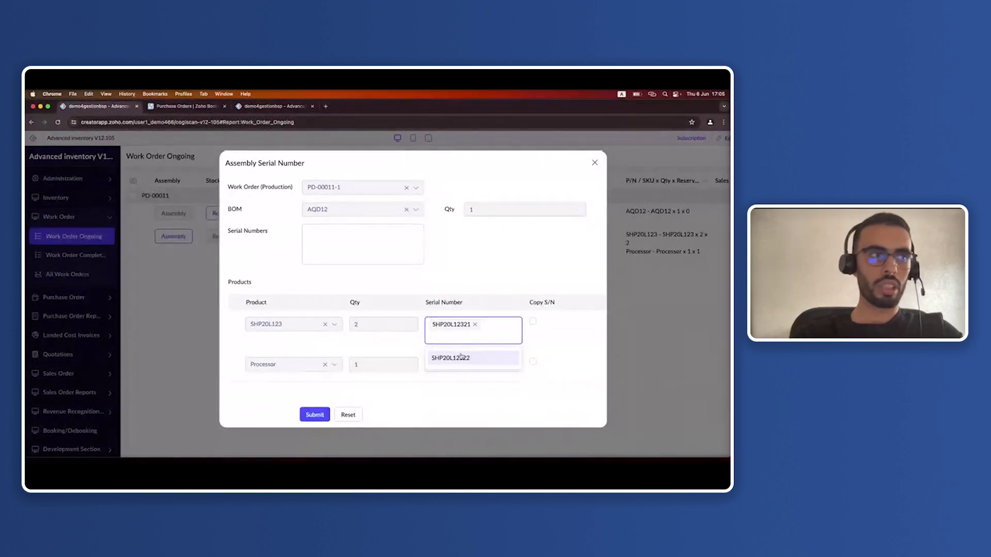
click(463, 354)
click(465, 369)
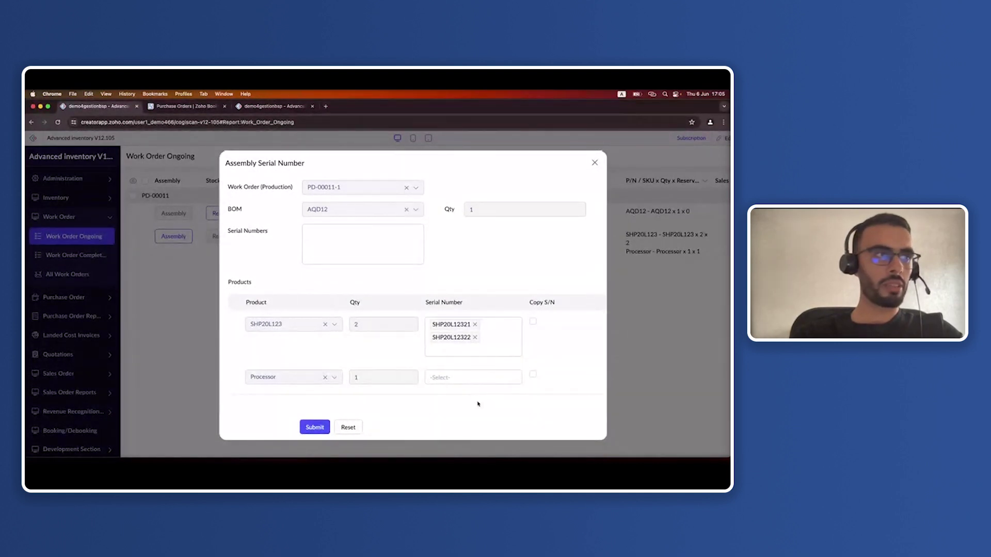
Assign serial number PRO24 to the Processor component and try to submit the assembly without a serial number for AQD12
click(453, 377)
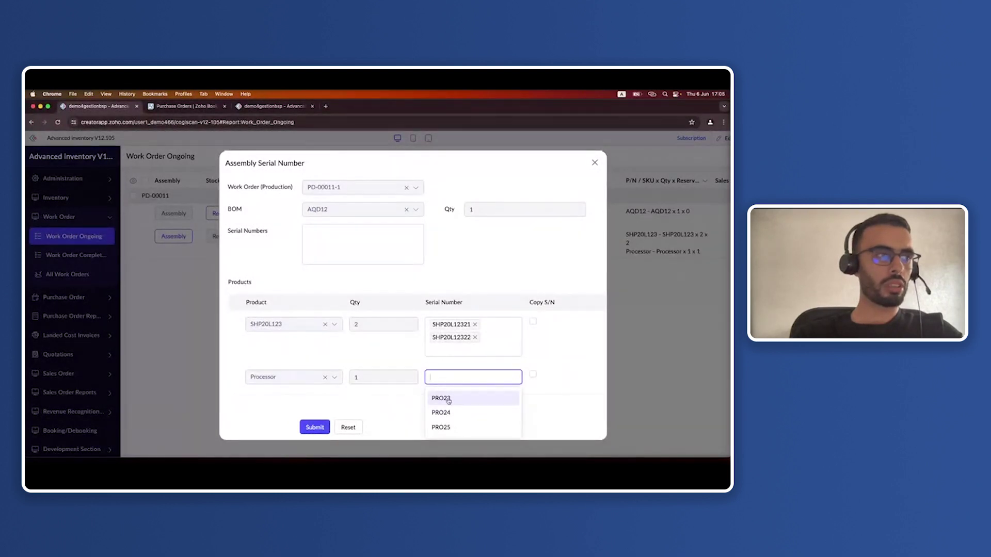
scroll(452, 390, down, 2)
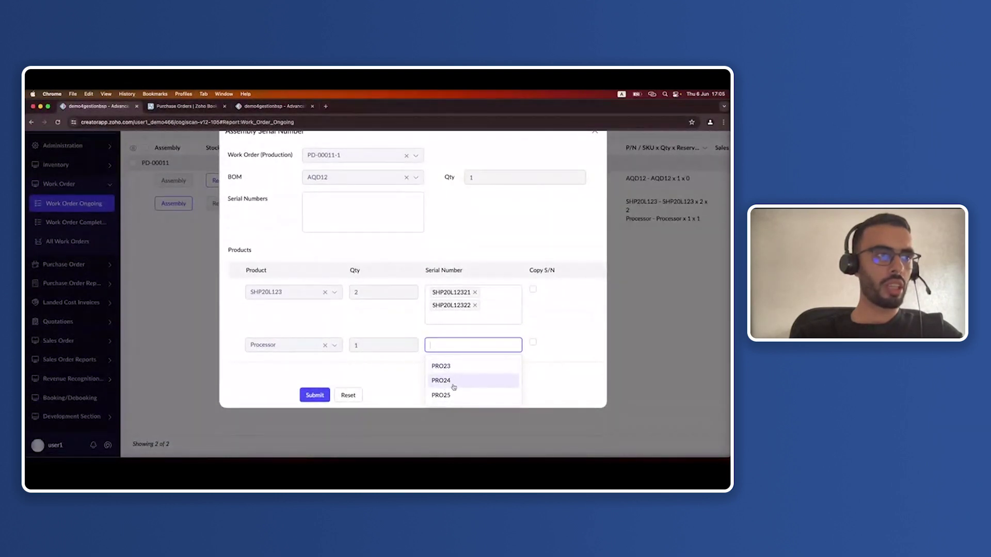
click(451, 382)
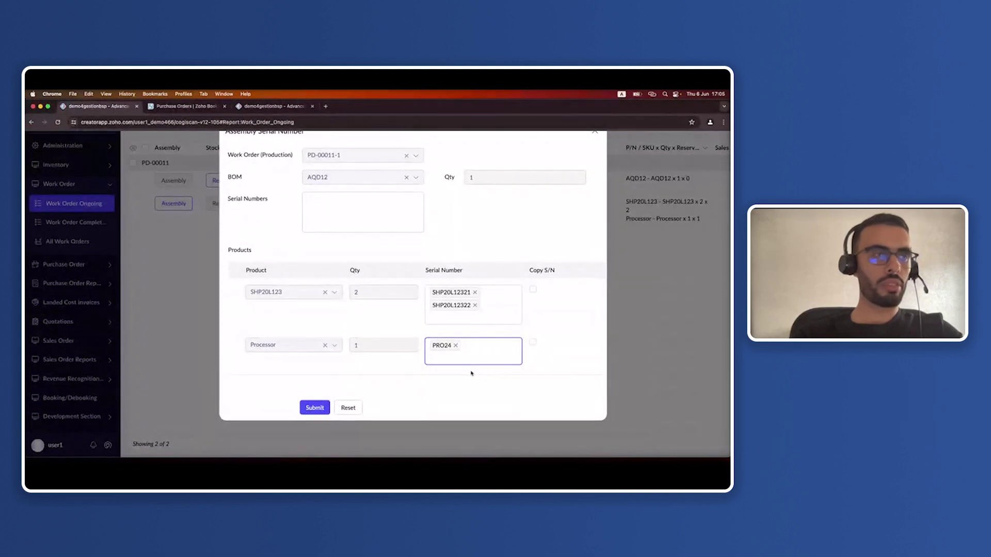
scroll(471, 373, up, 3)
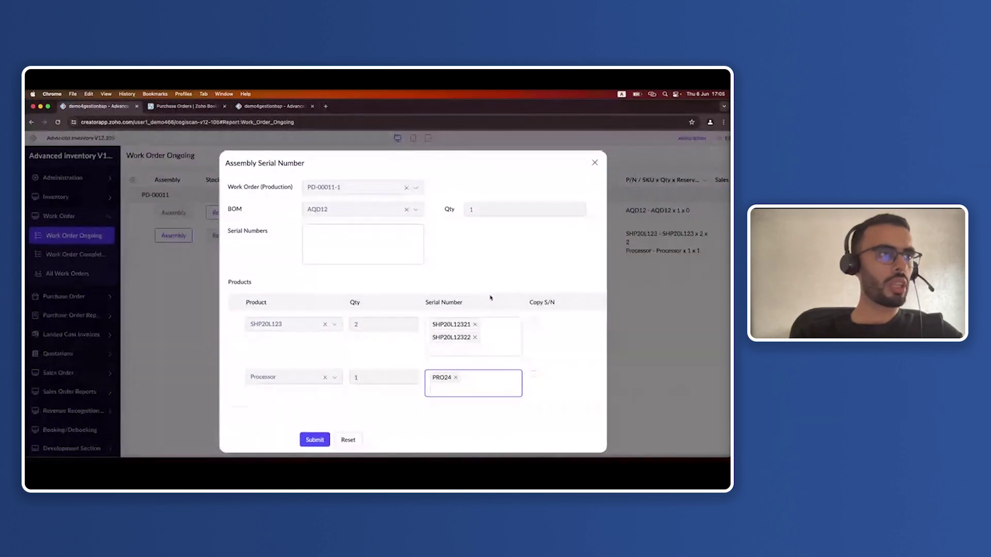
click(314, 439)
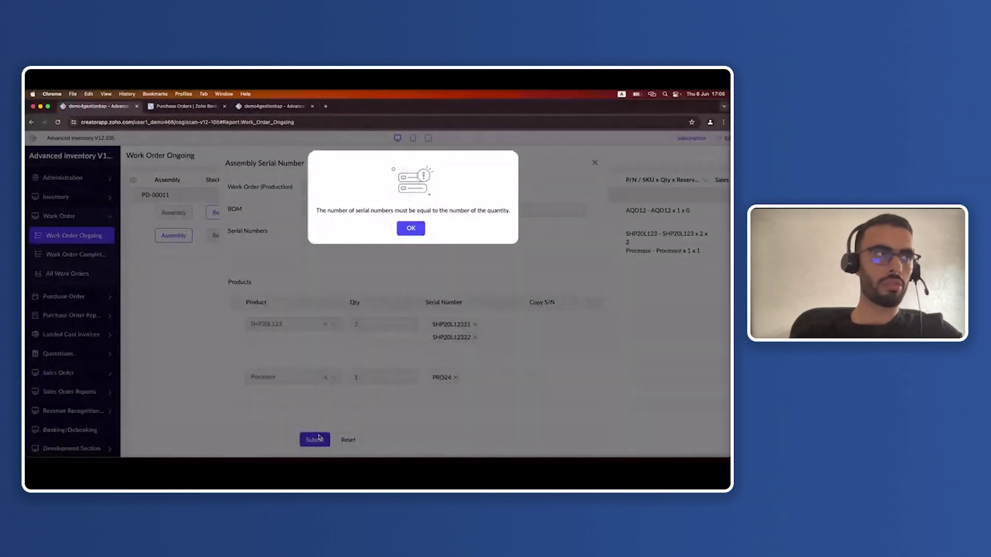
click(406, 229)
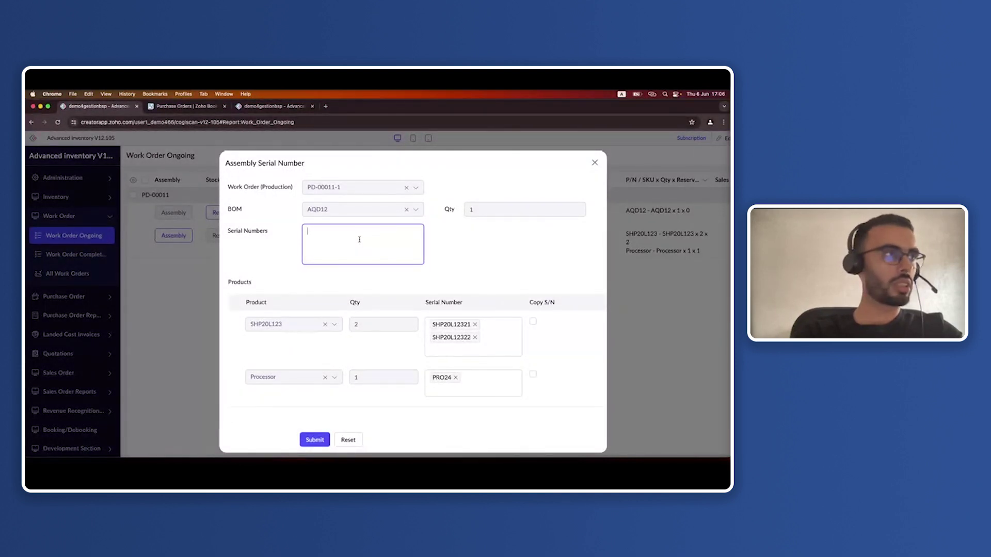
Enter AQD12A as the assembled AQD12 item's serial number and submit the assembly
text(Q)
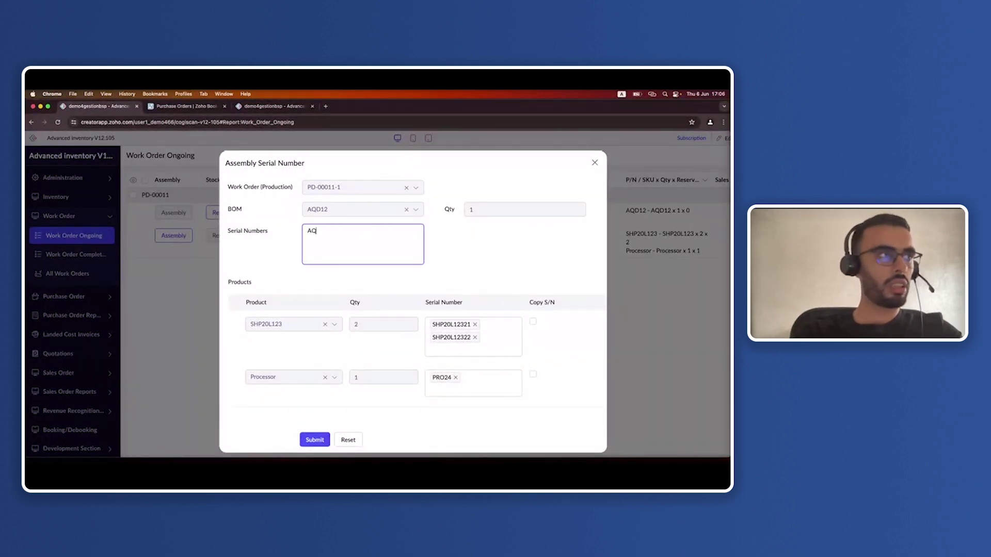
text(D12)
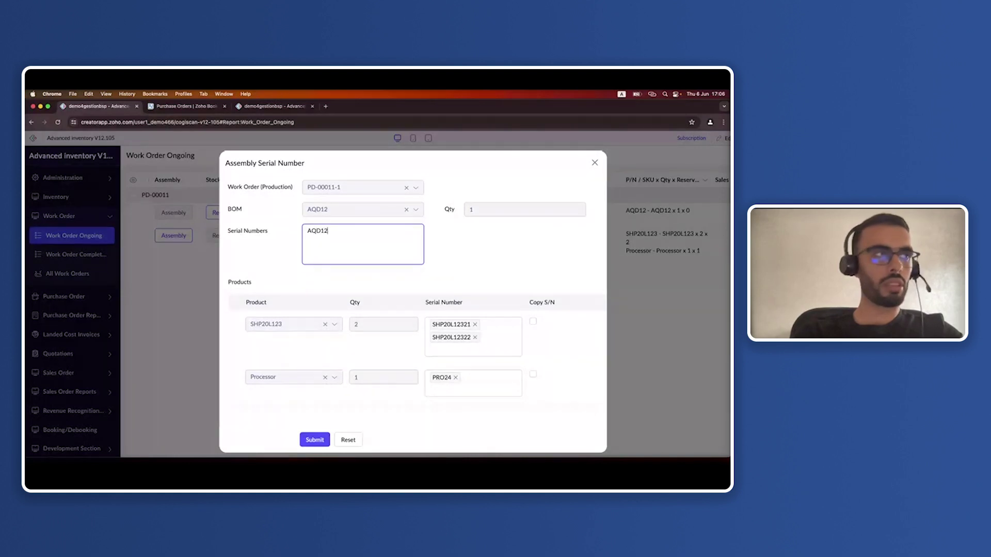
text(Q)
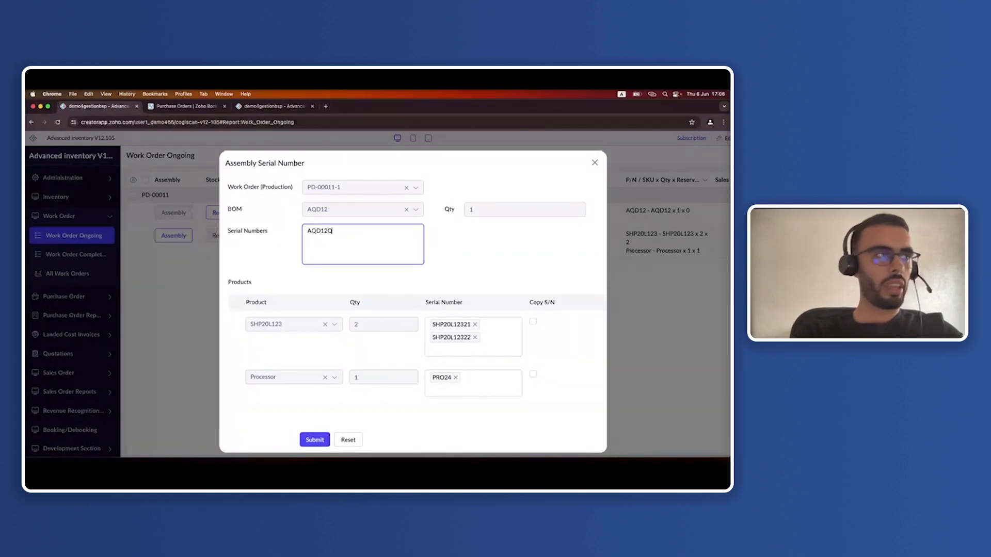
key(BackSpace)
text(A)
click(508, 237)
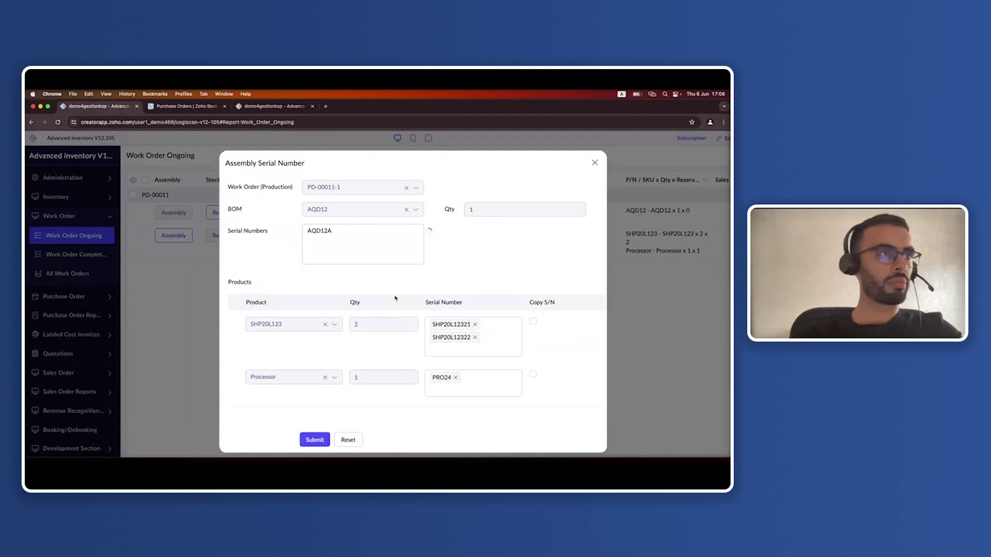
scroll(339, 395, down, 1)
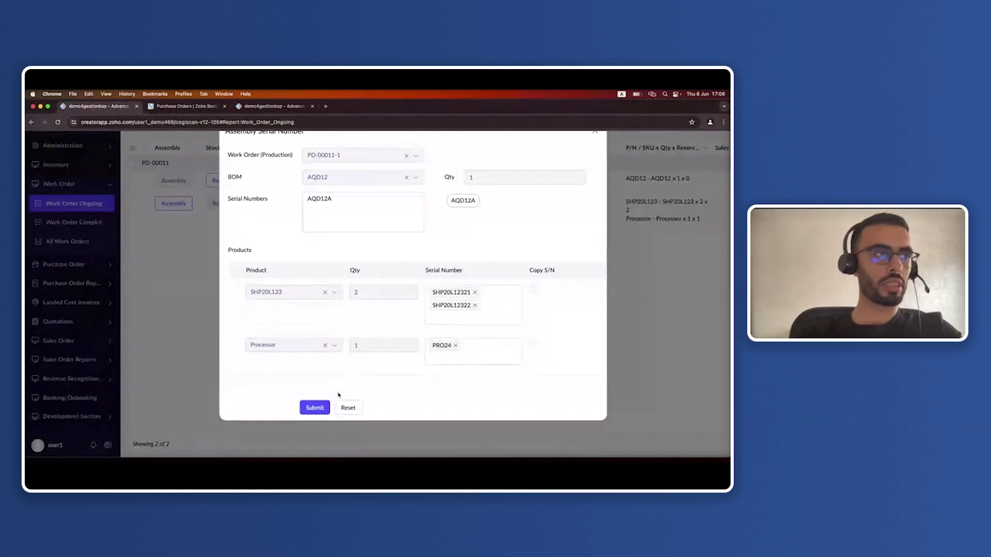
click(315, 408)
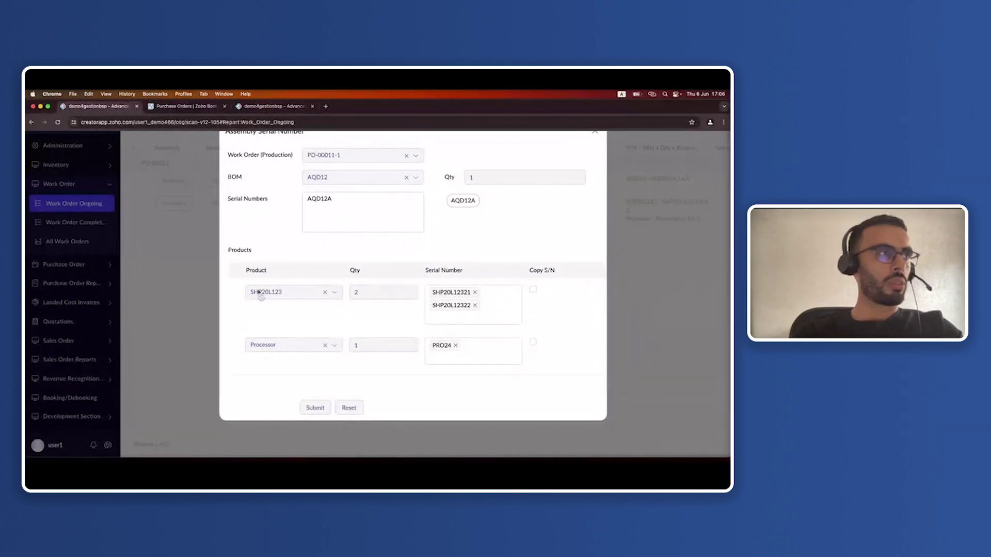
key(ctrl+minus)
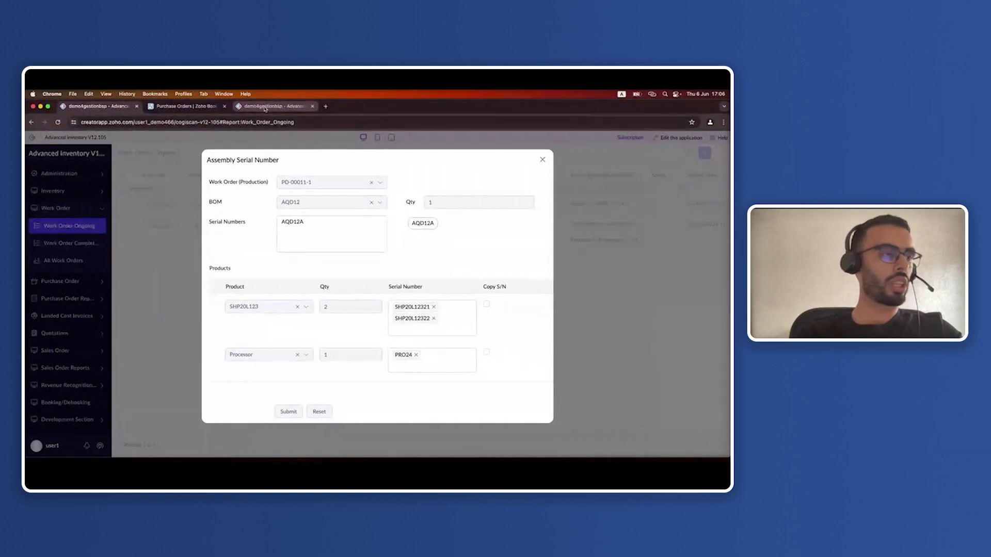
key(Return)
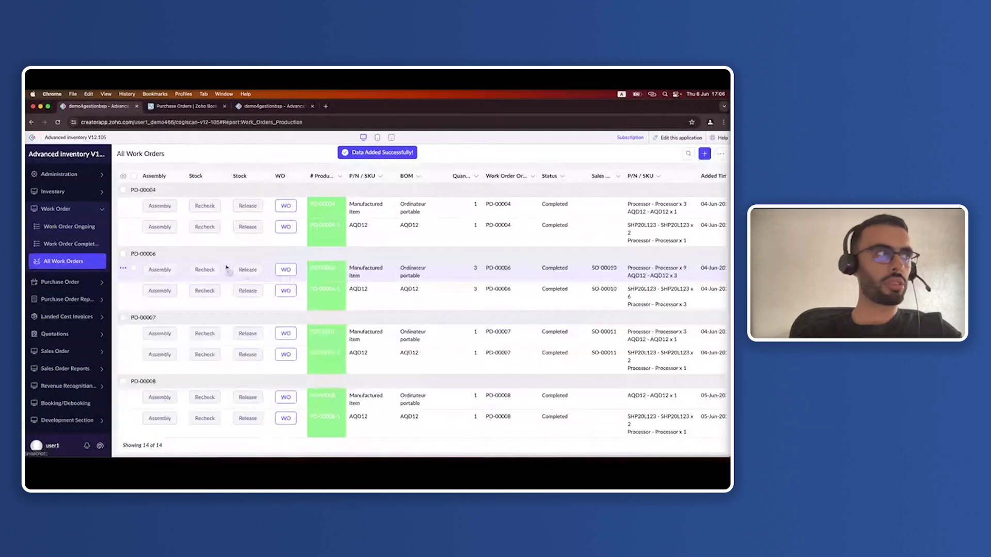
Check AQD12's in-stock, available and reserved quantities in the inventory stock list
click(53, 191)
click(50, 261)
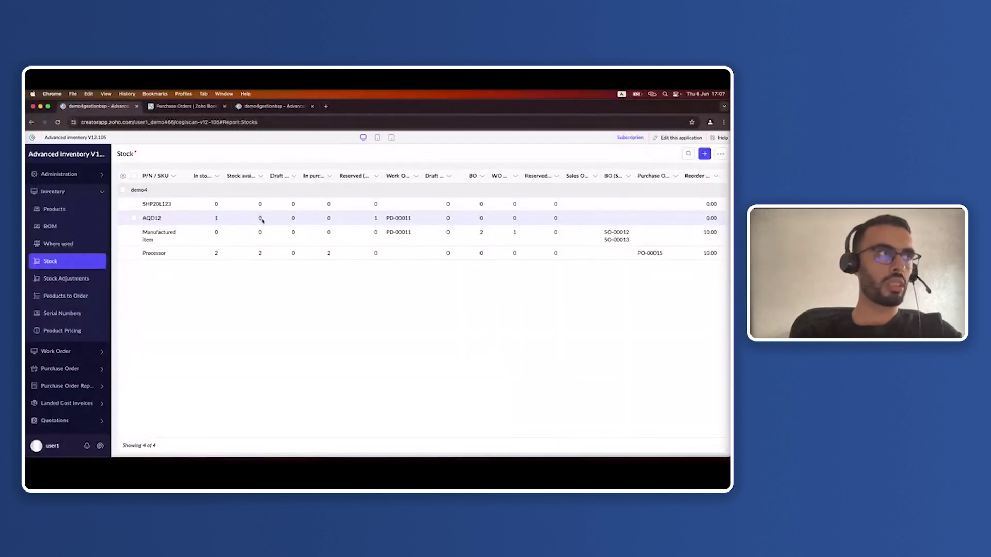
click(377, 223)
click(378, 224)
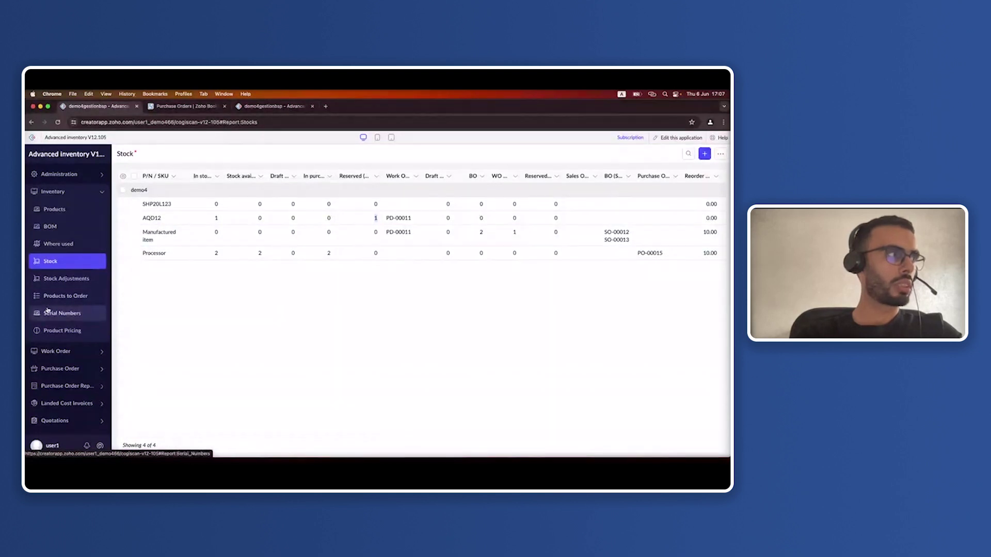
Start assembling the ongoing Manufactured item work order and assign serial number AQD12A to its AQD12 component
click(55, 351)
click(63, 261)
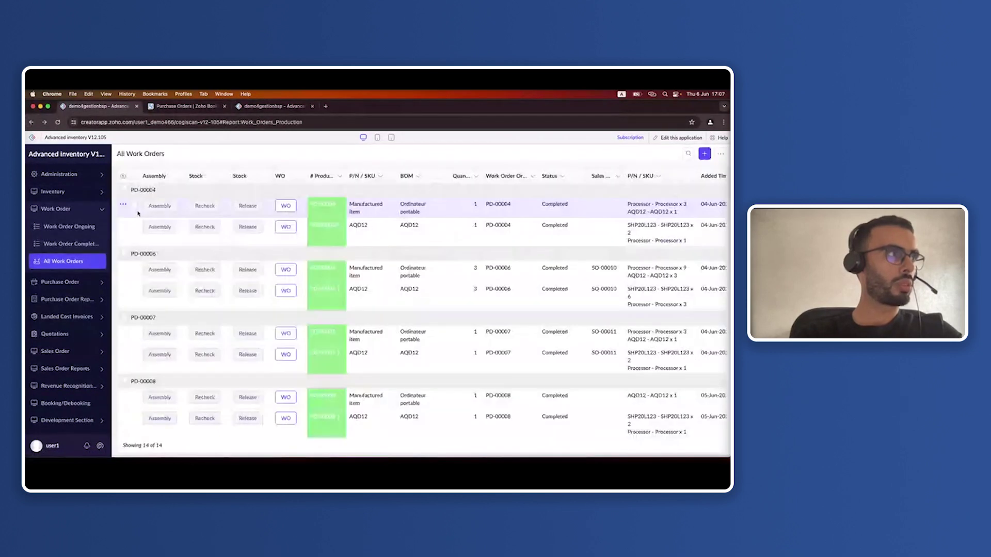
click(69, 226)
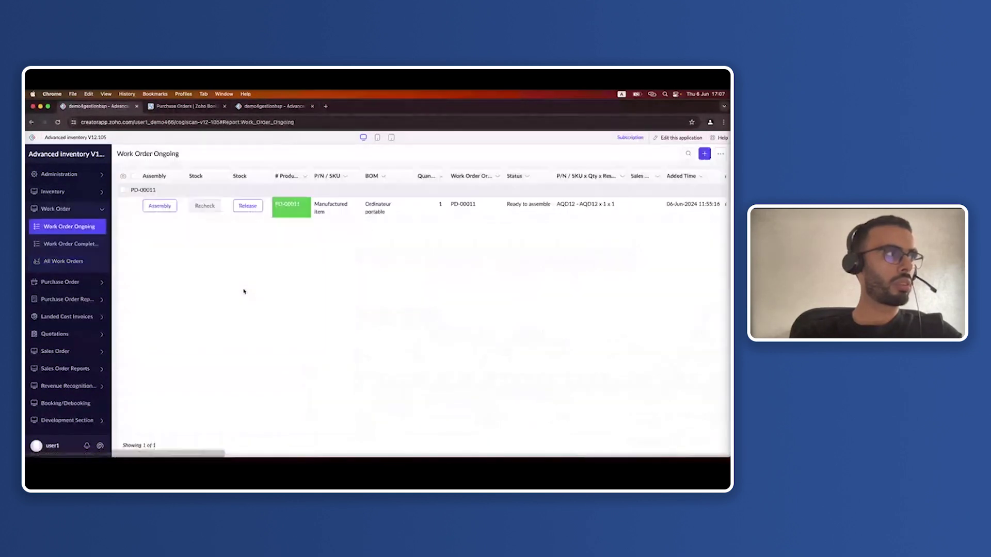
click(167, 207)
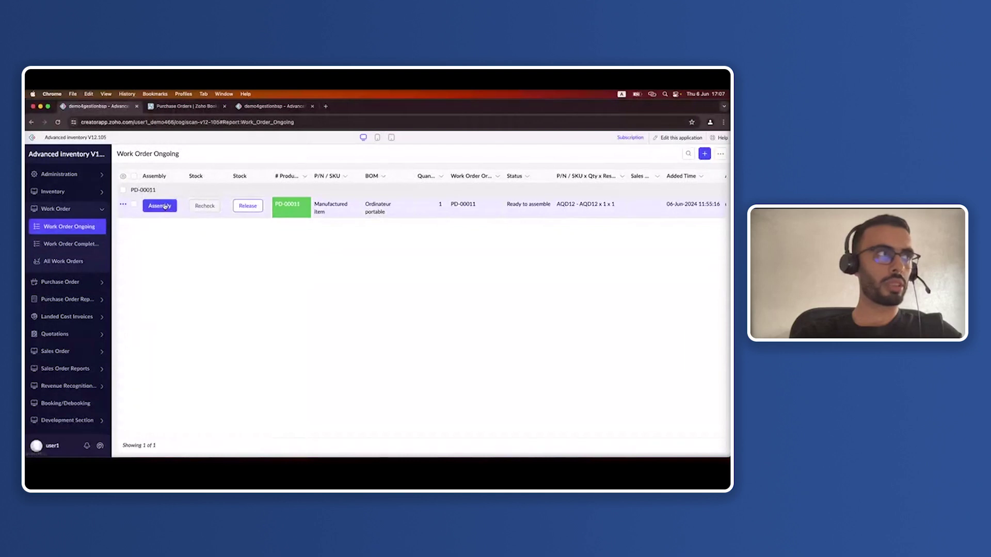
click(366, 220)
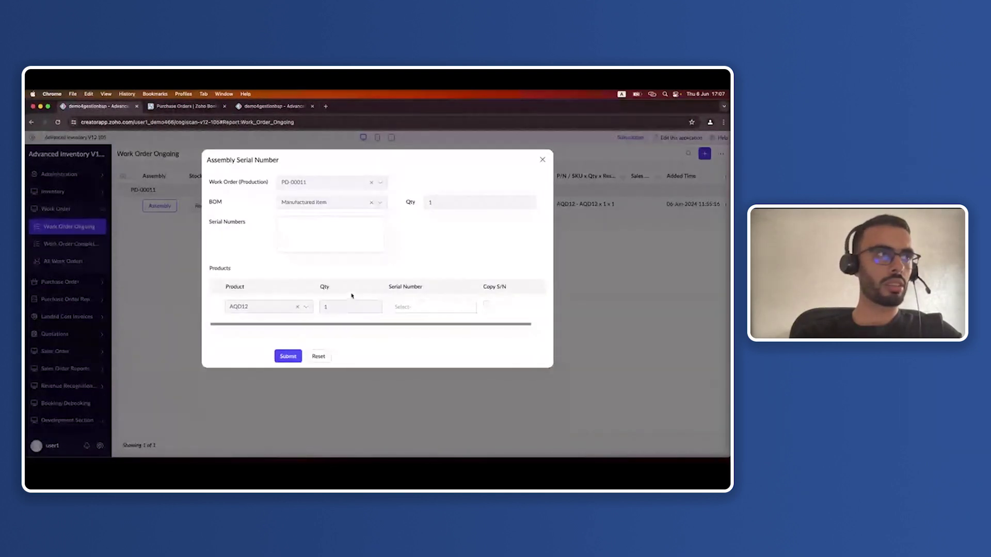
click(408, 306)
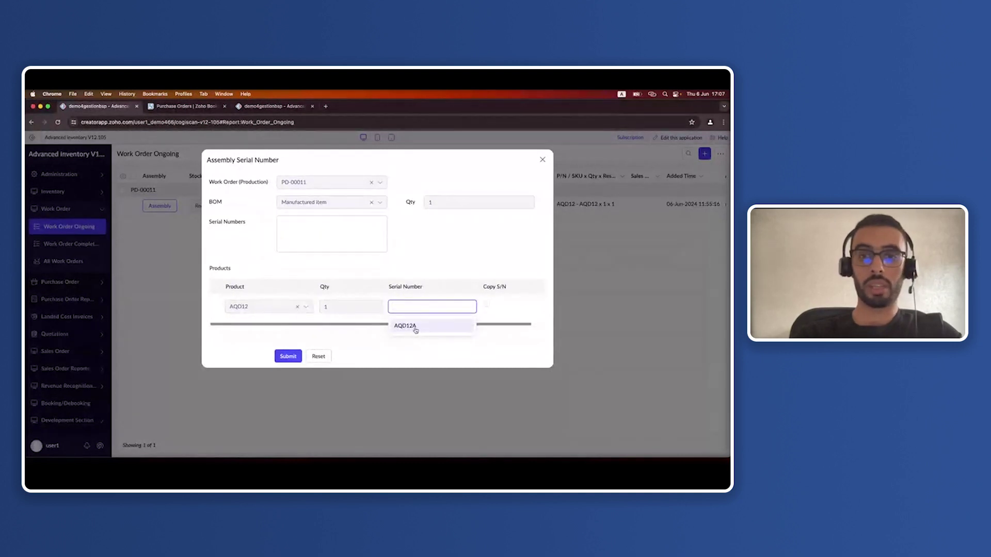
click(413, 327)
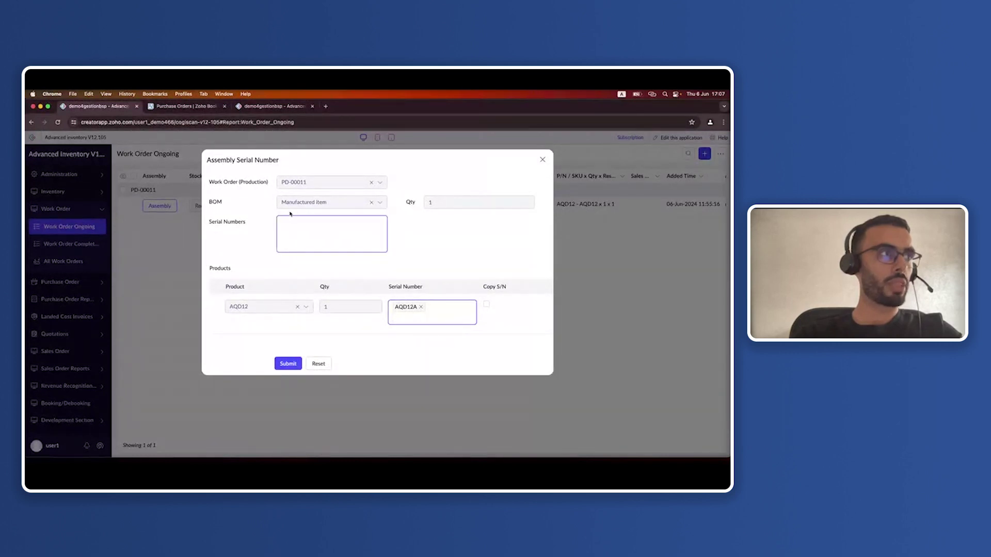
Copy the AQD12 component's serial number to the assembled Manufactured item and submit the assembly
click(322, 246)
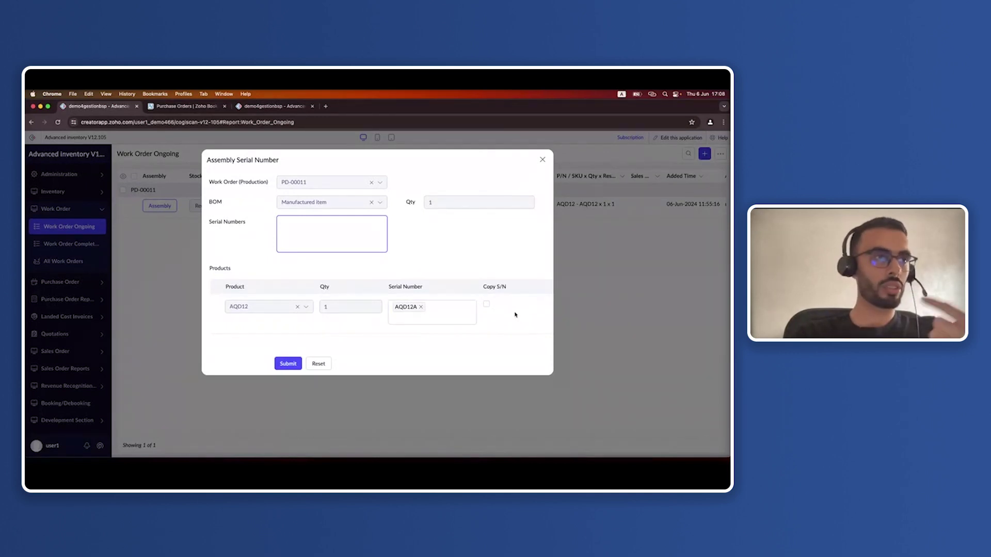
click(487, 304)
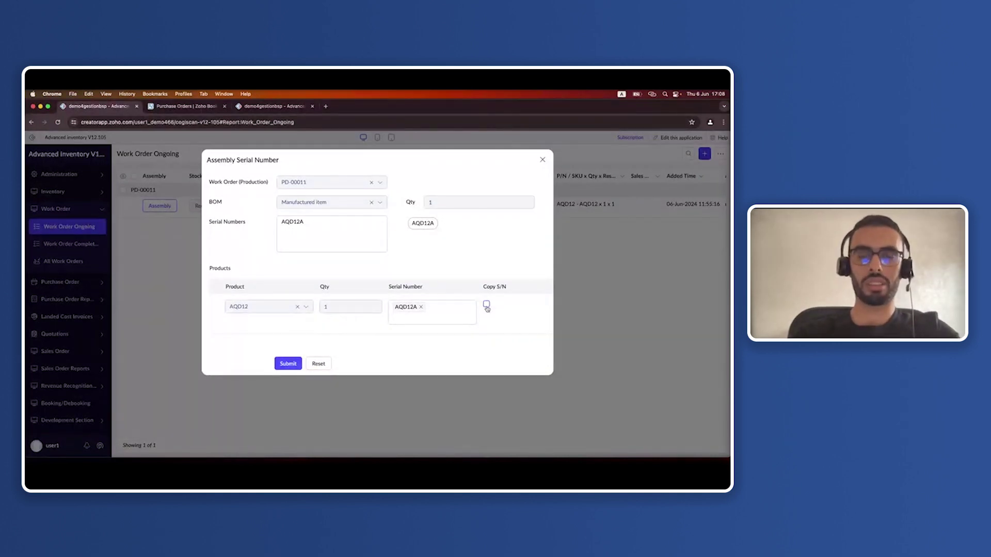
click(333, 247)
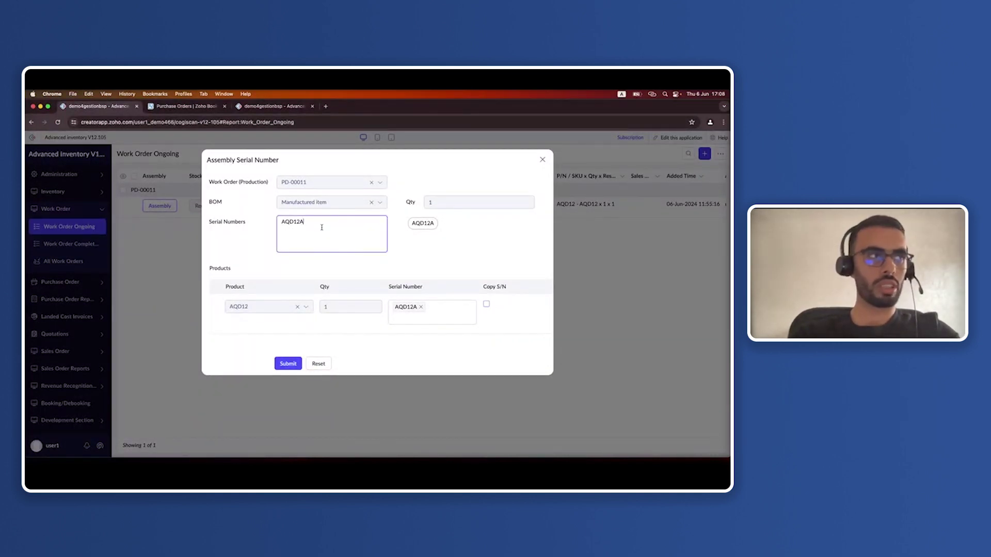
click(281, 368)
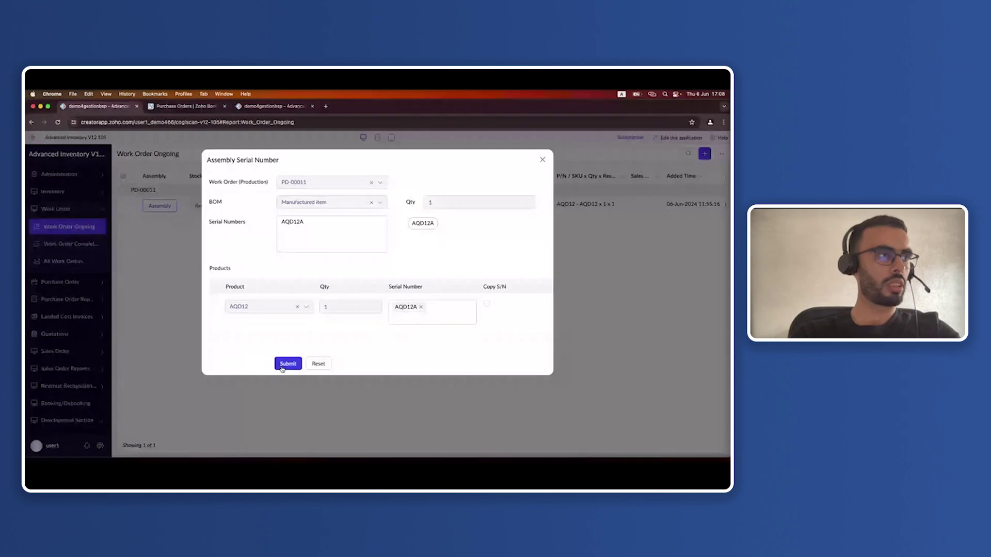
click(282, 368)
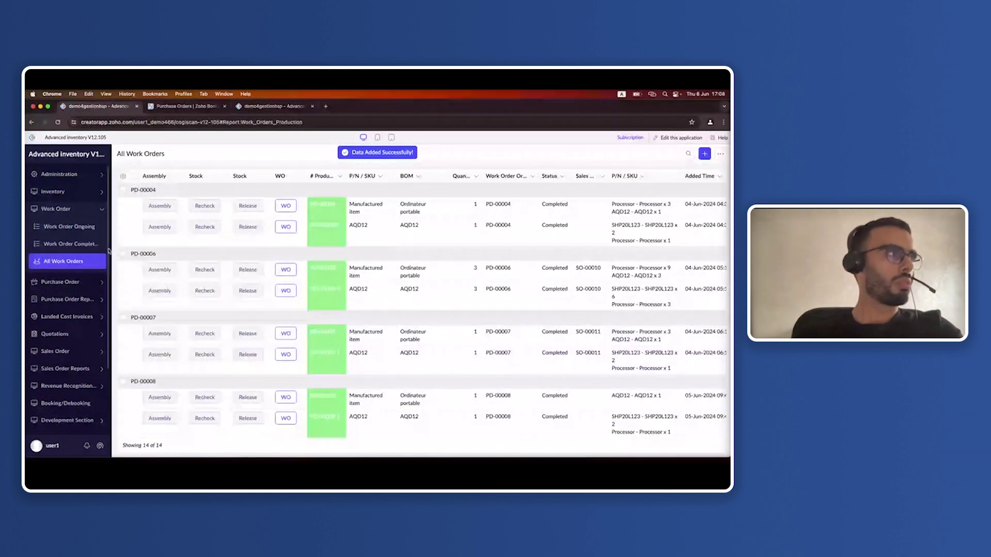
Check the in-stock and available quantities of AQD12 and Manufactured item in the inventory stock list
click(76, 194)
click(60, 262)
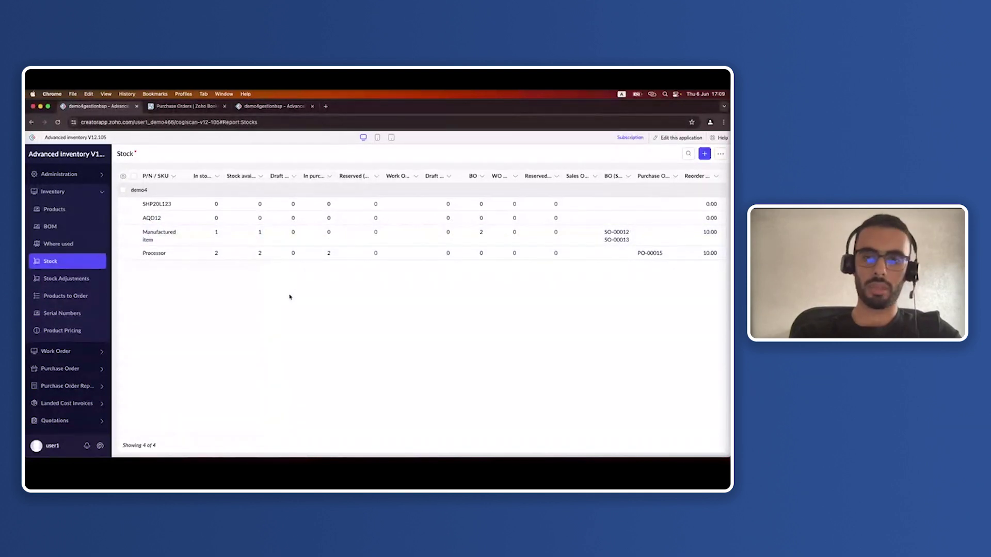
click(78, 196)
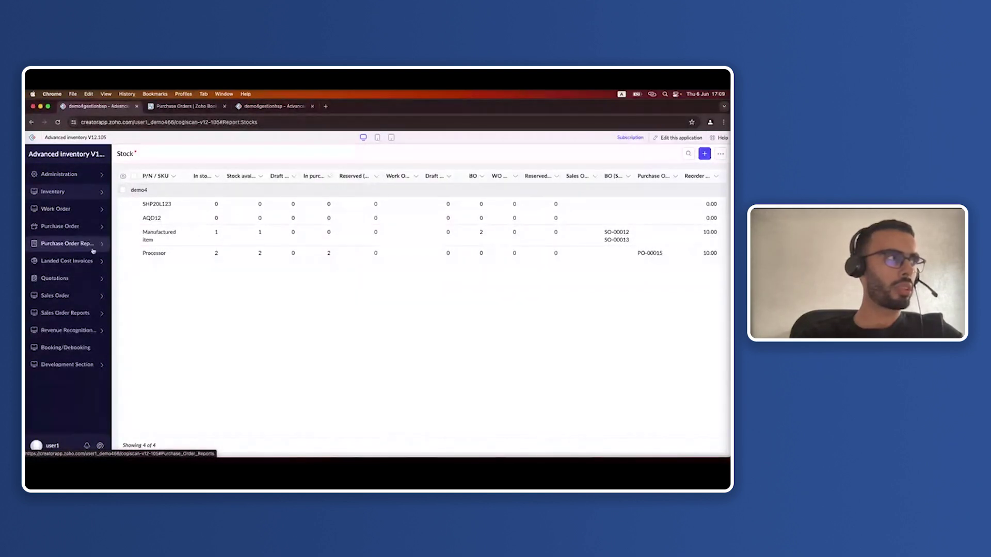
Start a new draft sales order for the client Gestion BSP
click(64, 297)
click(56, 319)
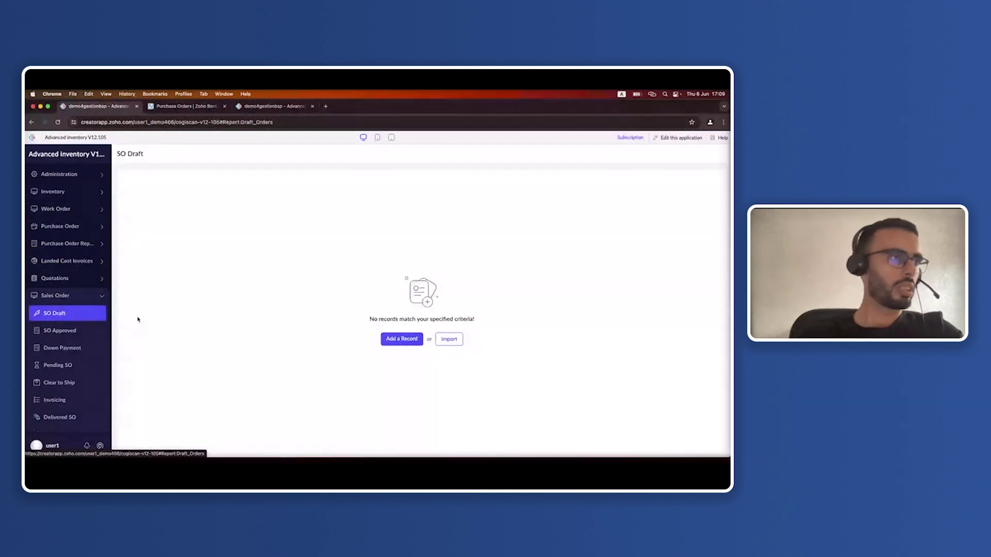
click(400, 340)
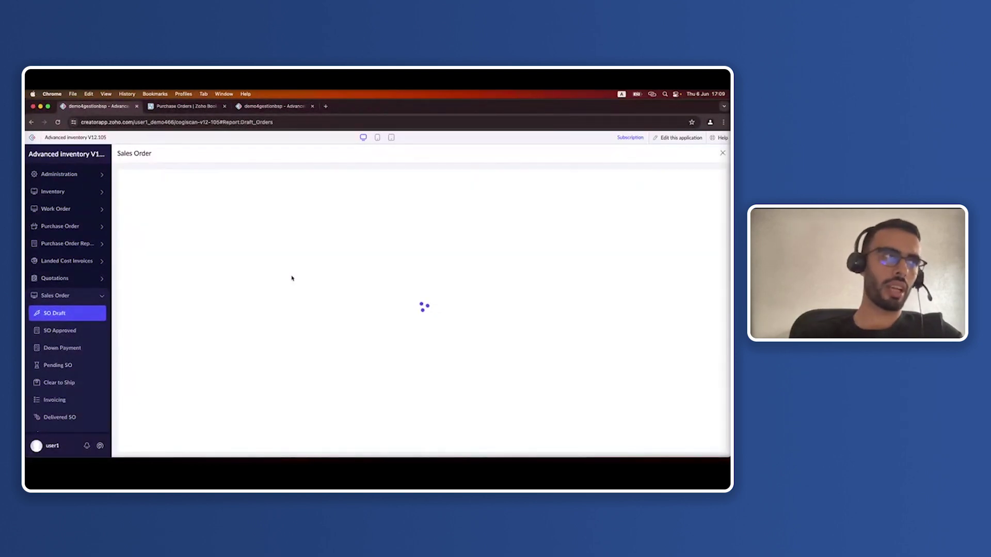
click(259, 210)
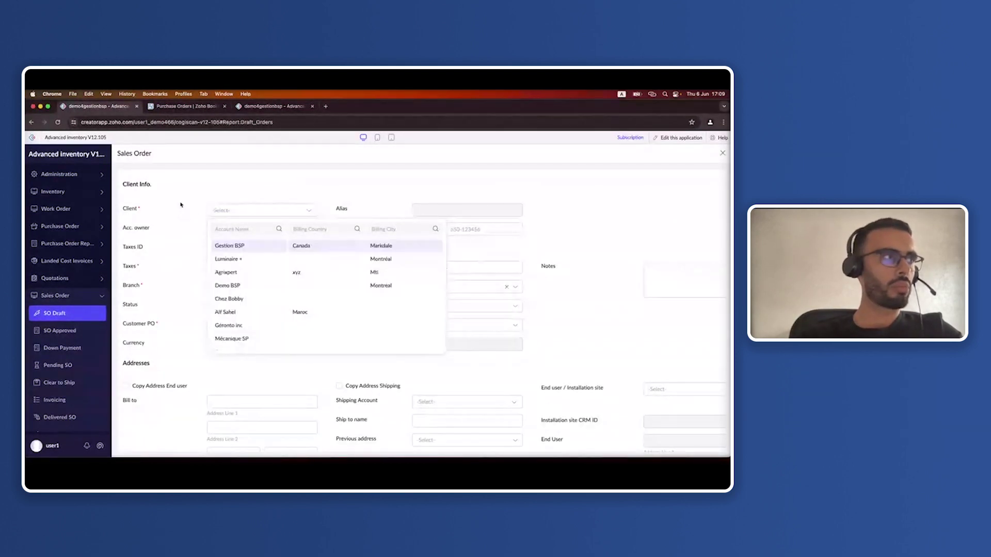
click(222, 244)
click(235, 216)
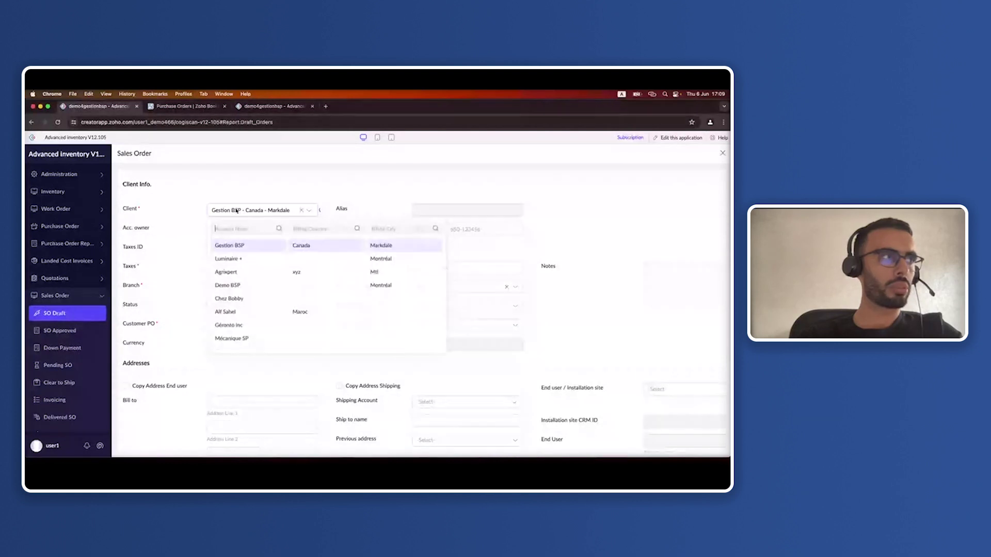
click(222, 250)
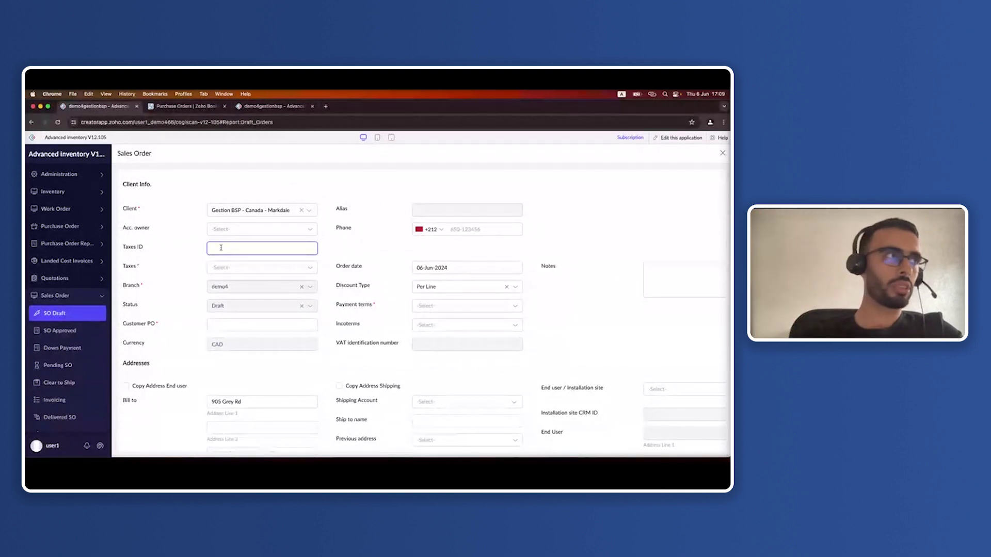
click(232, 216)
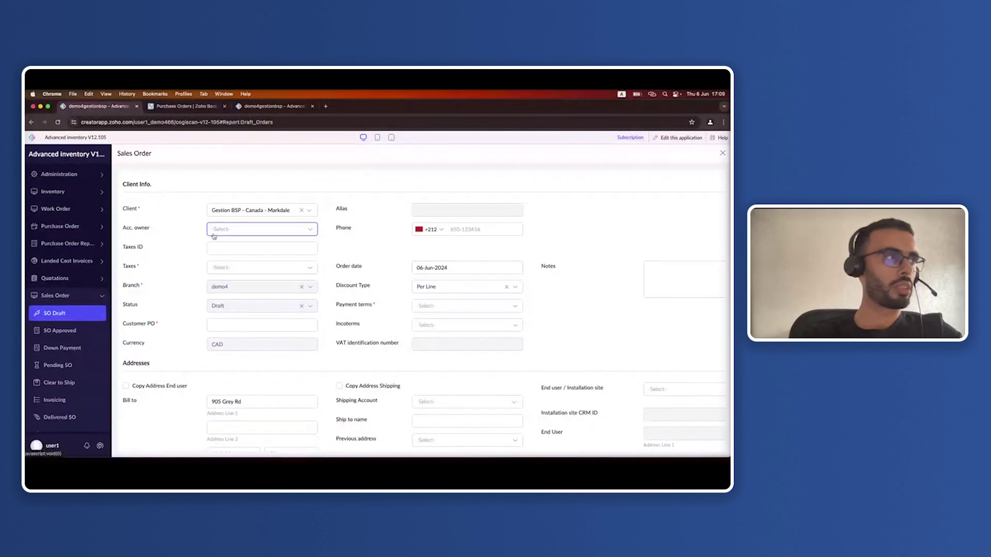
Set the sales order's taxes to TVQ, enter the customer's PO number, and choose NET 15 payment terms
click(220, 267)
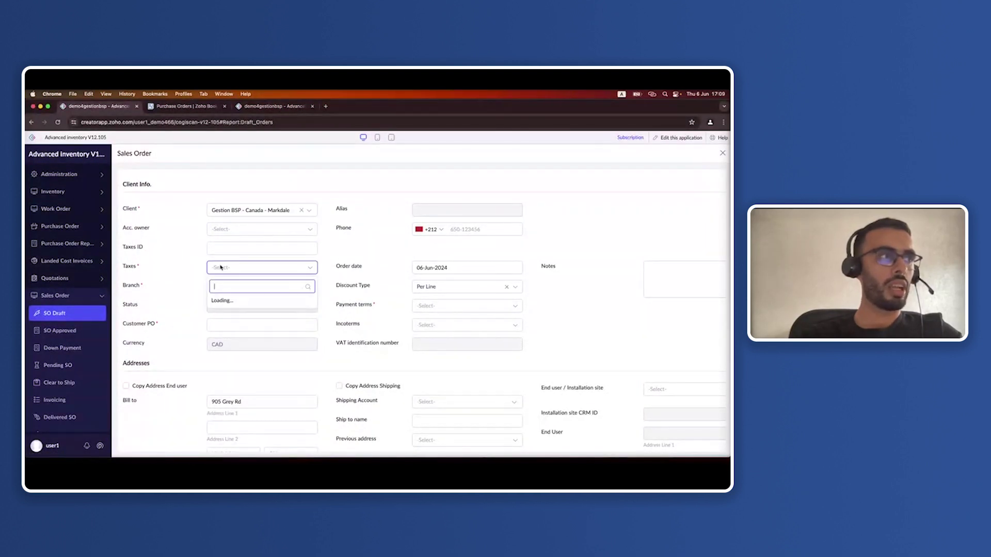
click(217, 314)
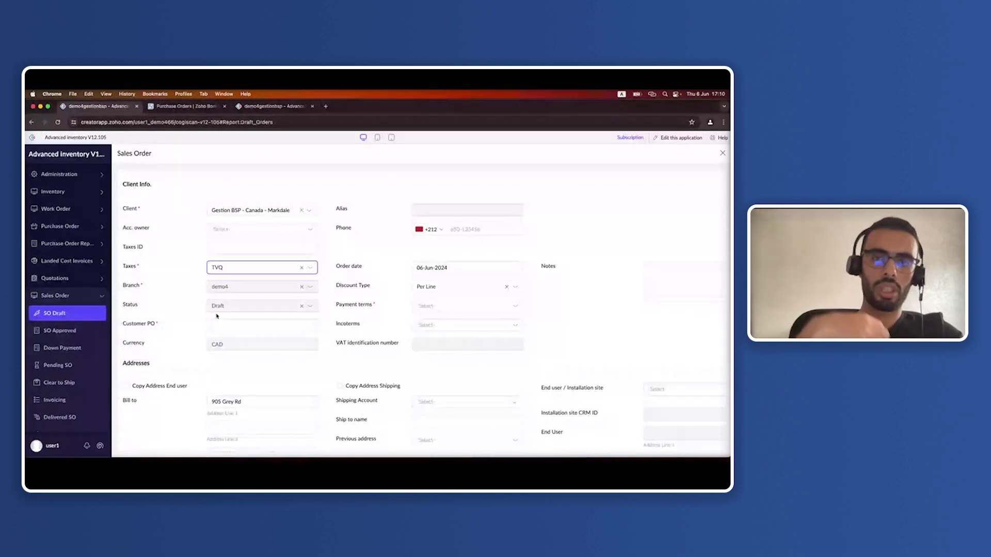
click(242, 327)
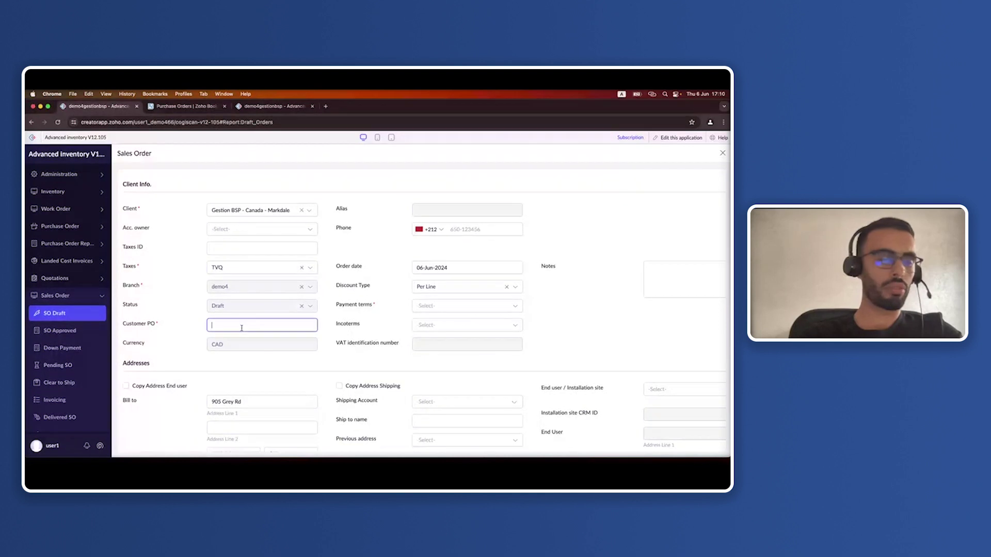
text(PO#)
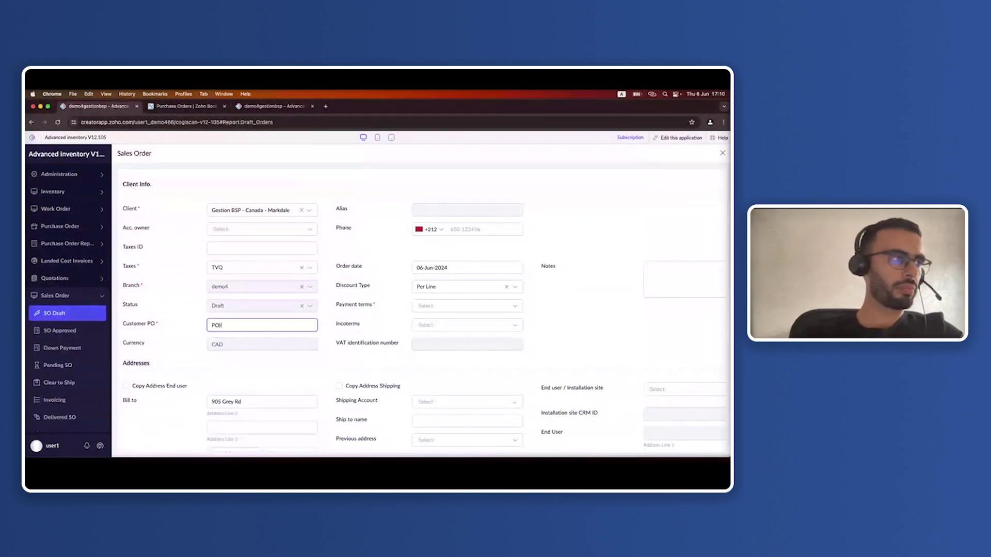
text(1)
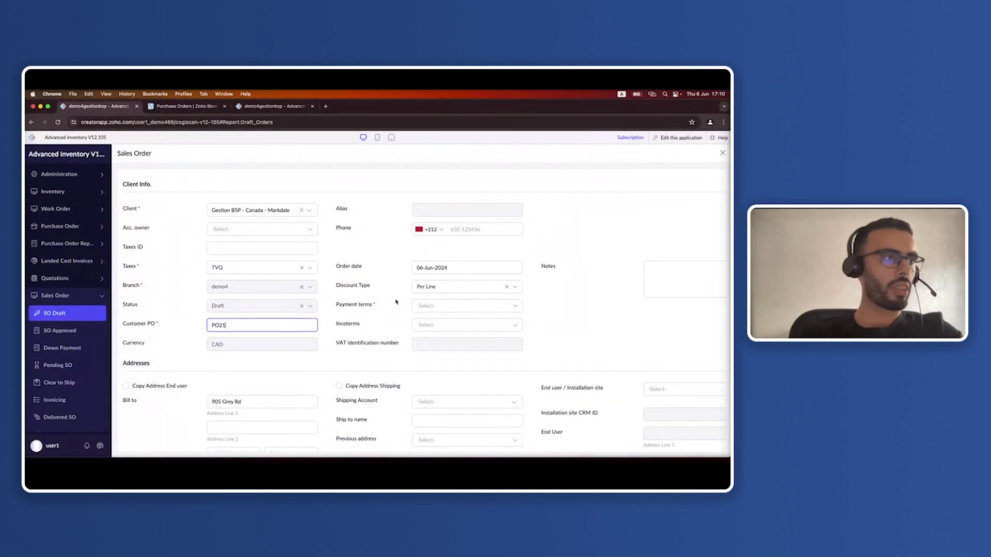
click(428, 306)
click(427, 327)
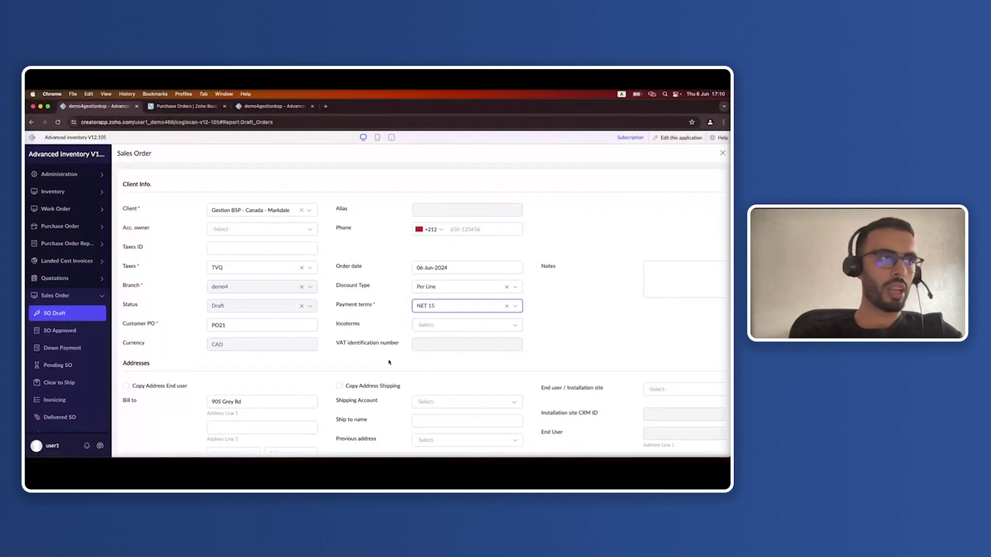
Copy the client's billing address to the sales order's shipping address
scroll(433, 374, down, 5)
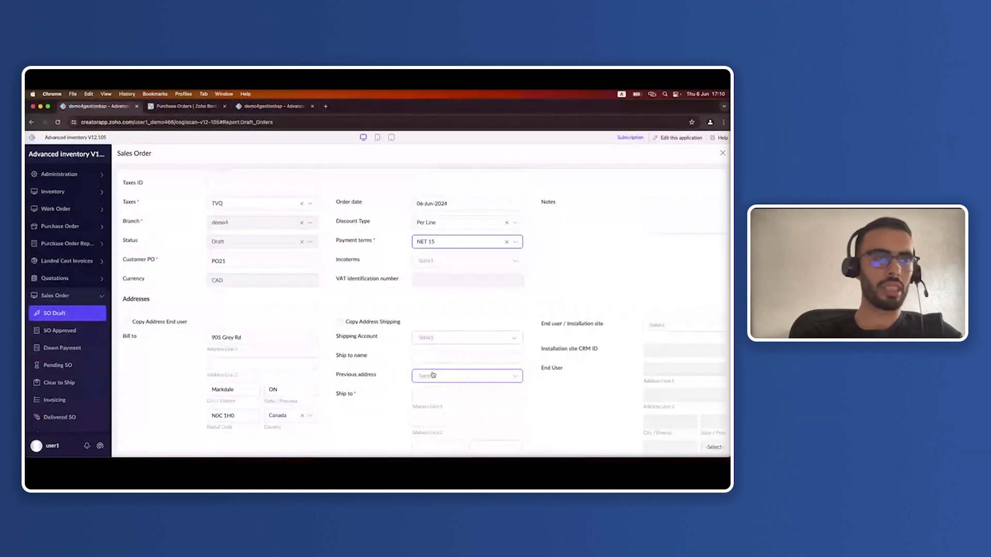
scroll(312, 414, down, 1)
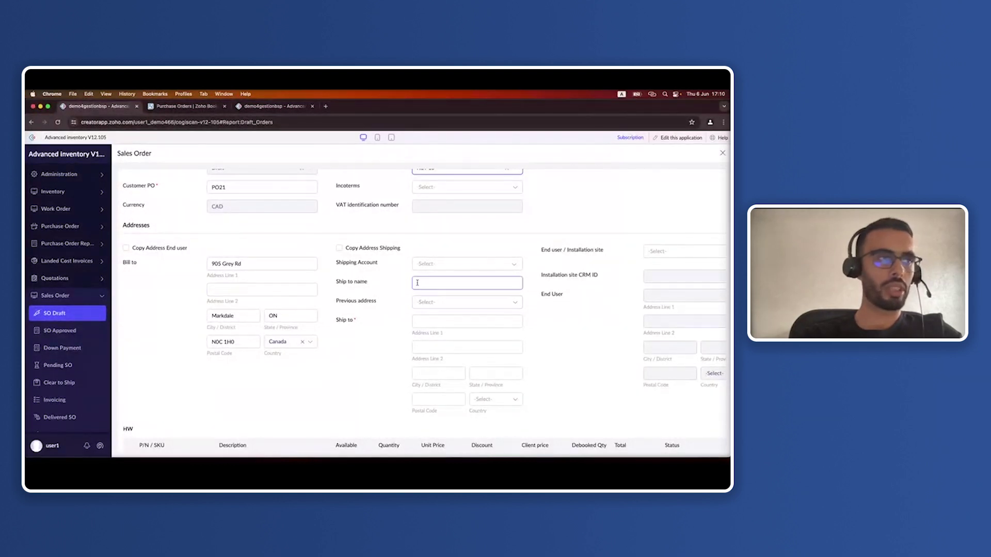
click(439, 266)
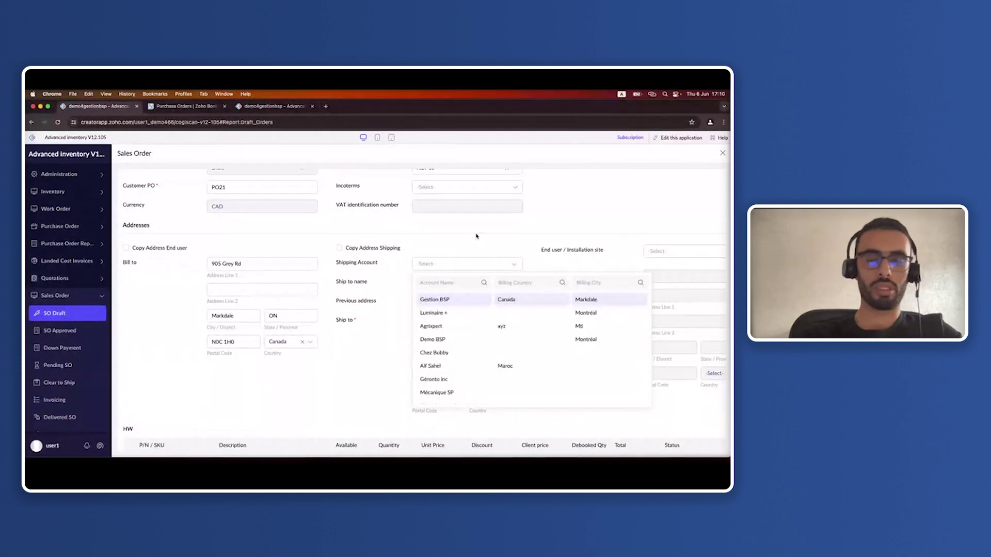
click(400, 281)
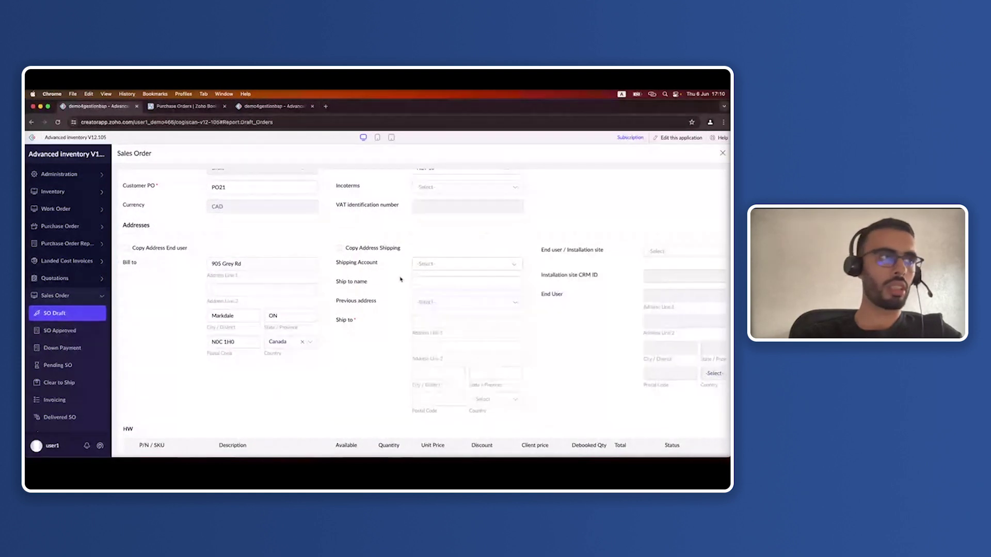
click(339, 248)
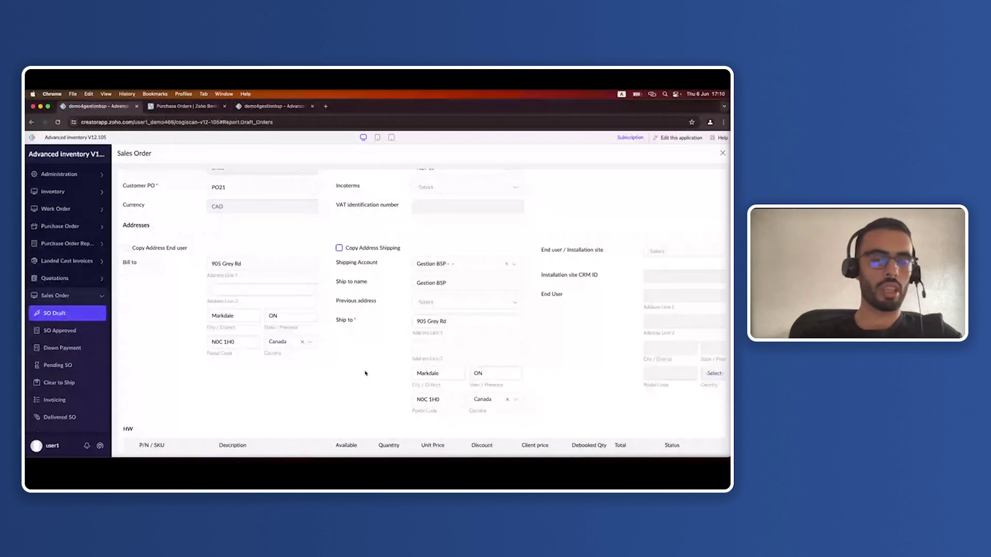
Add Manufactured item as a hardware line on the sales order with quantity 1
scroll(365, 373, down, 4)
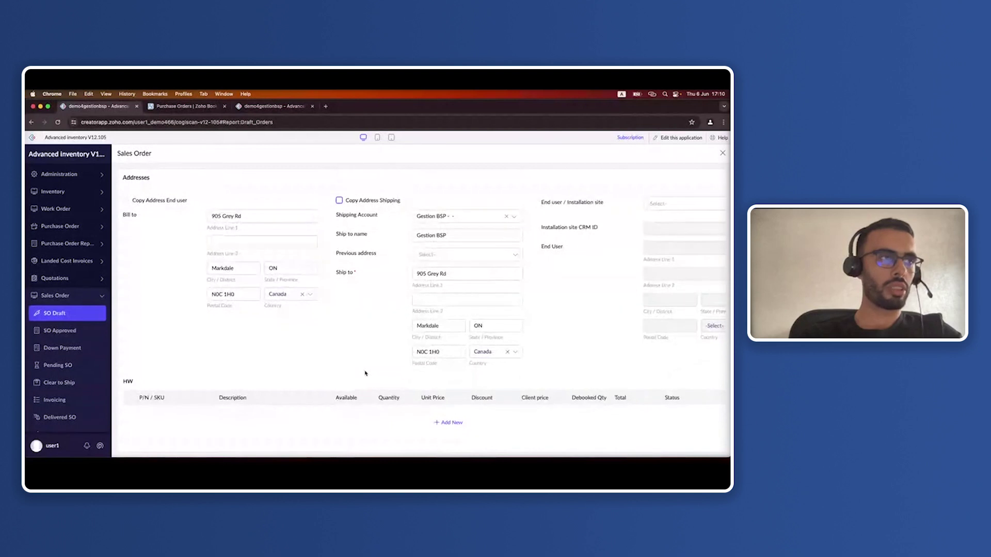
scroll(364, 373, down, 1)
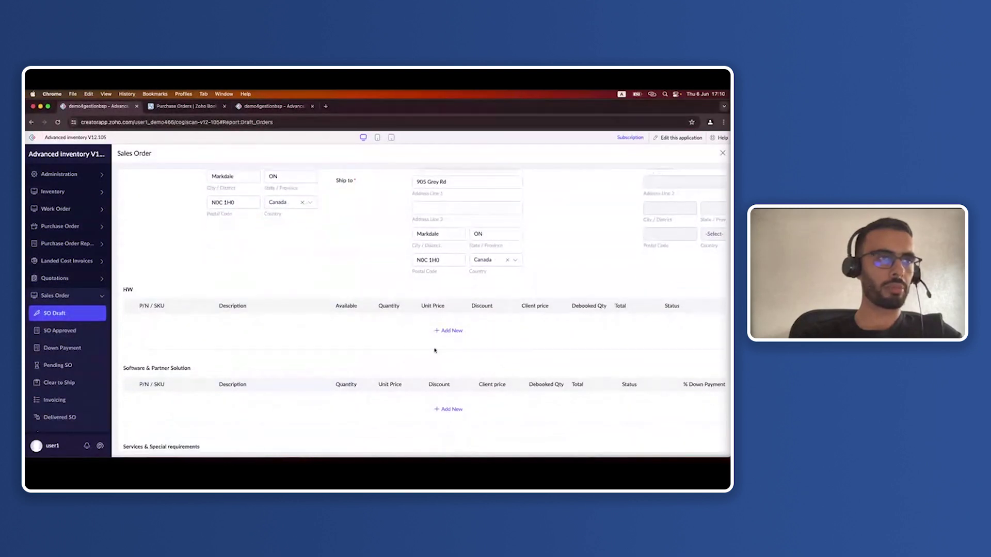
click(450, 331)
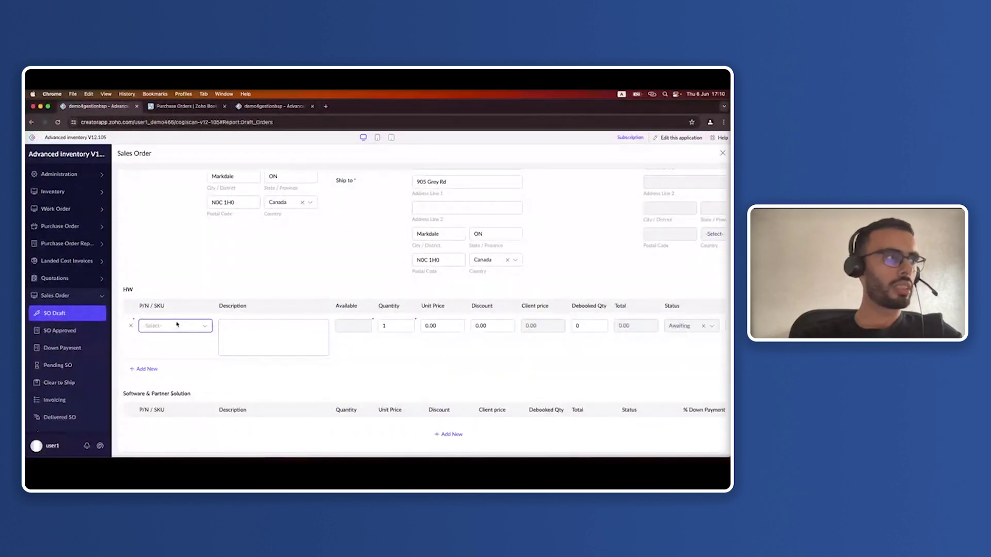
click(193, 325)
click(180, 372)
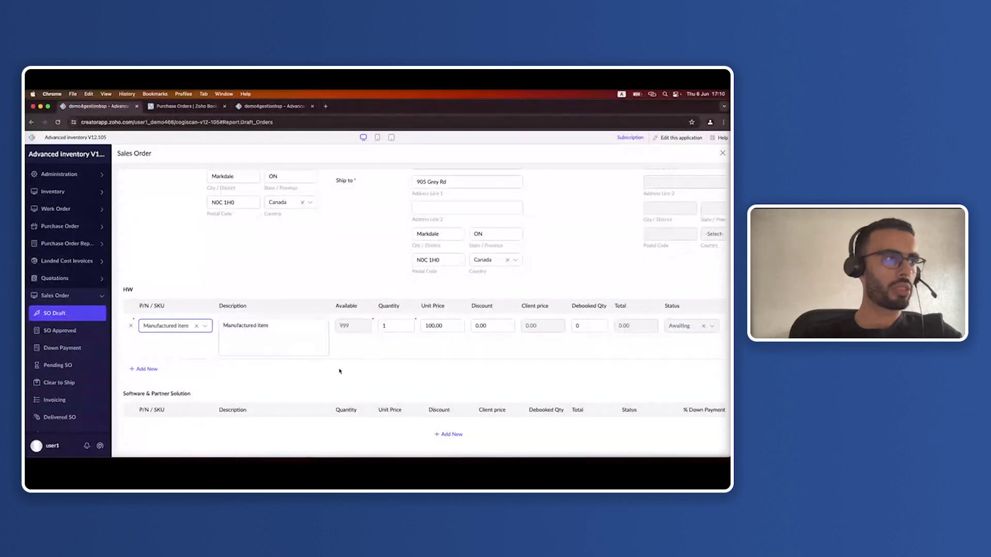
scroll(339, 369, down, 1)
click(381, 310)
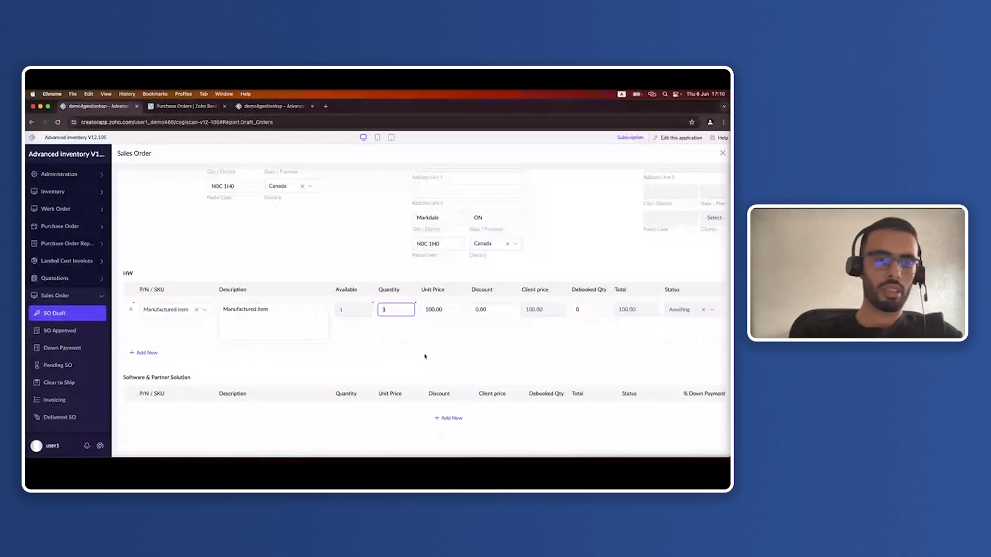
Set the quantity of the Manufactured item hardware line to 2, exceeding the available stock
key(BackSpace)
text(2)
click(407, 387)
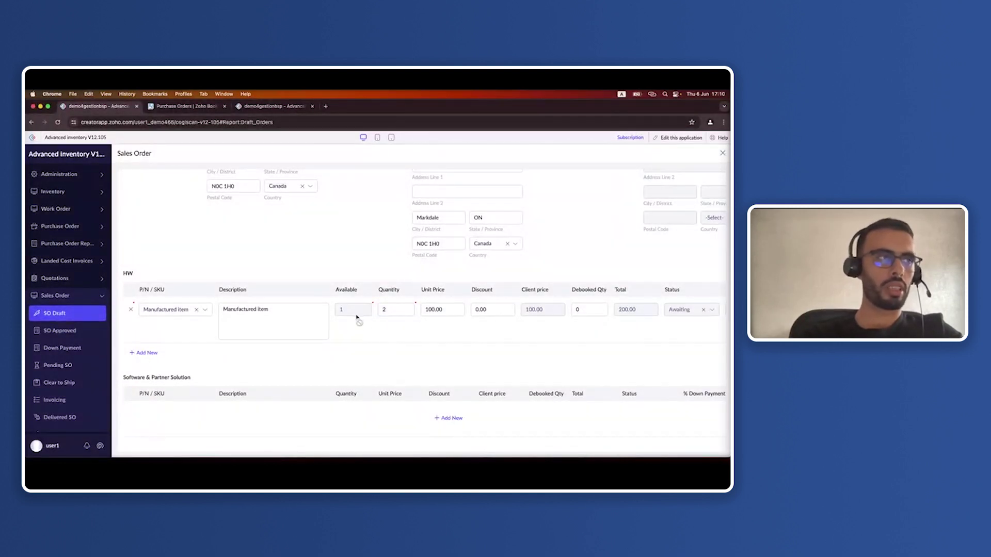
click(339, 309)
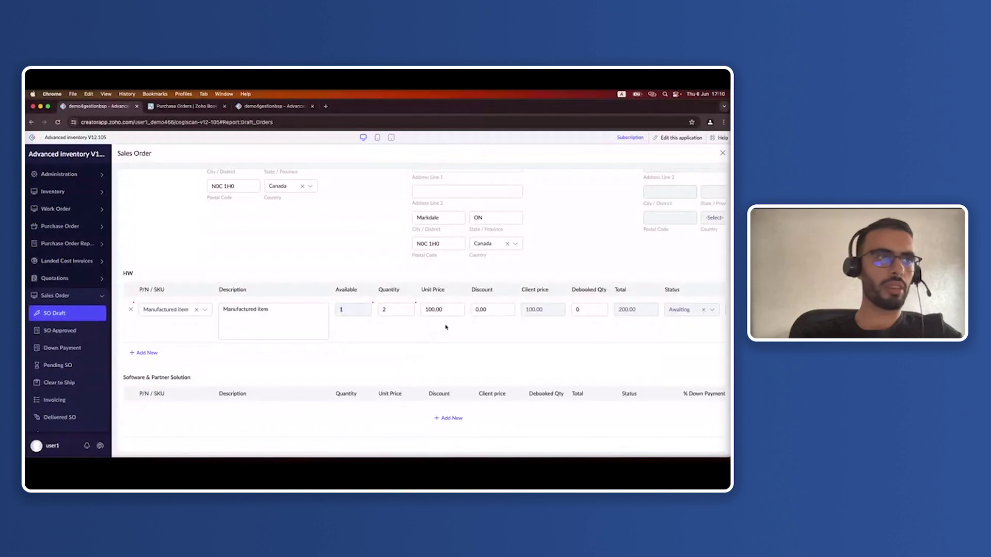
Add a line for SSP item in the SSP section of the sales order
scroll(363, 338, down, 2)
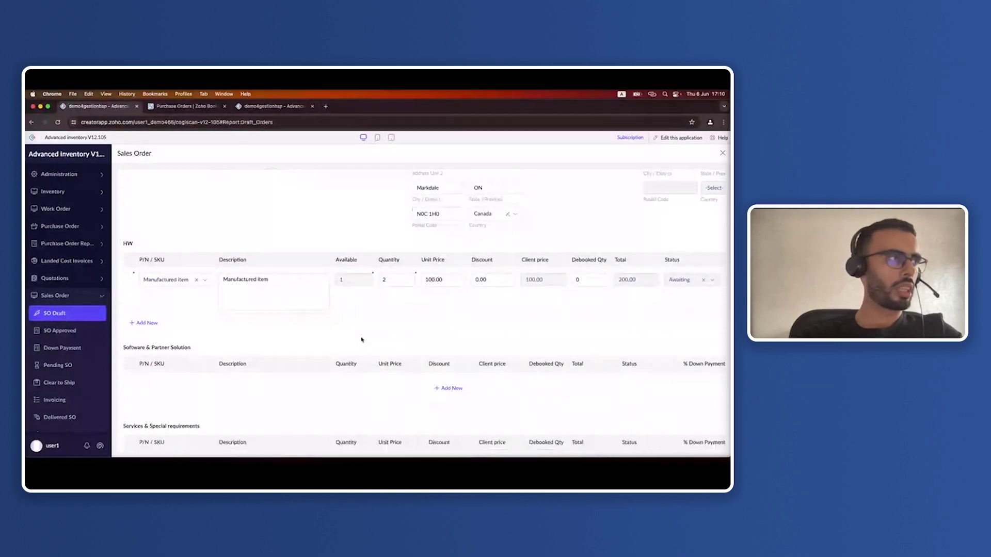
scroll(361, 339, down, 5)
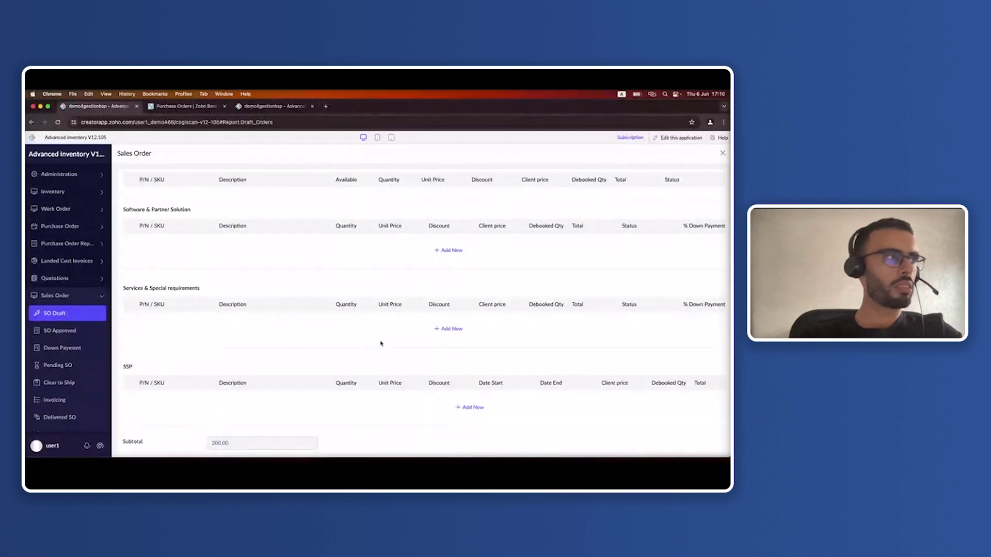
scroll(364, 339, up, 1)
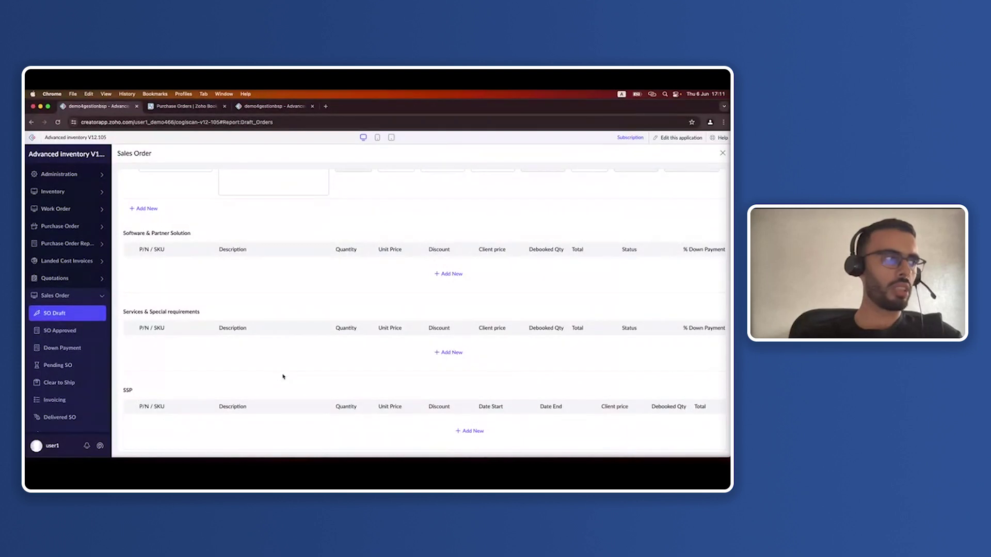
double_click(128, 394)
scroll(214, 401, down, 3)
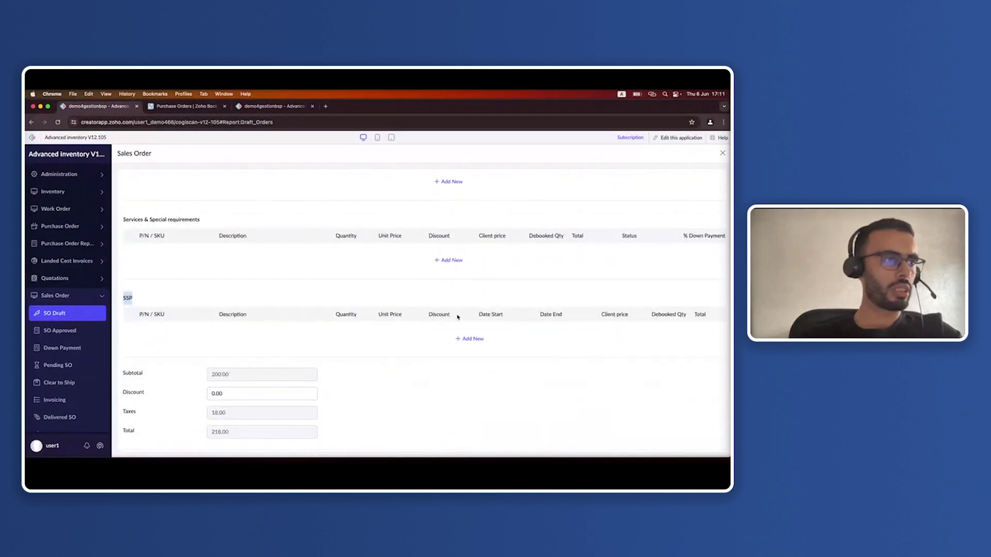
click(464, 339)
click(175, 334)
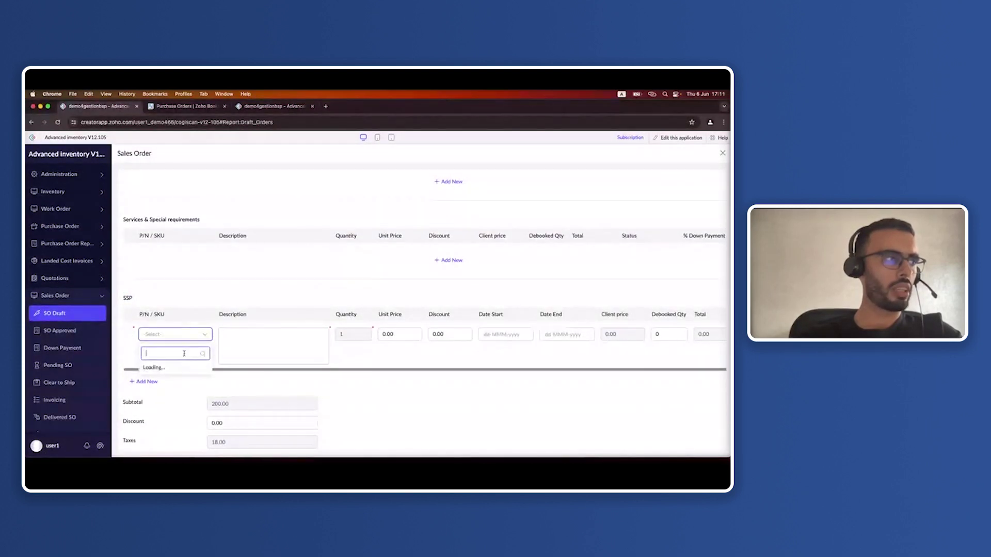
click(155, 353)
click(300, 361)
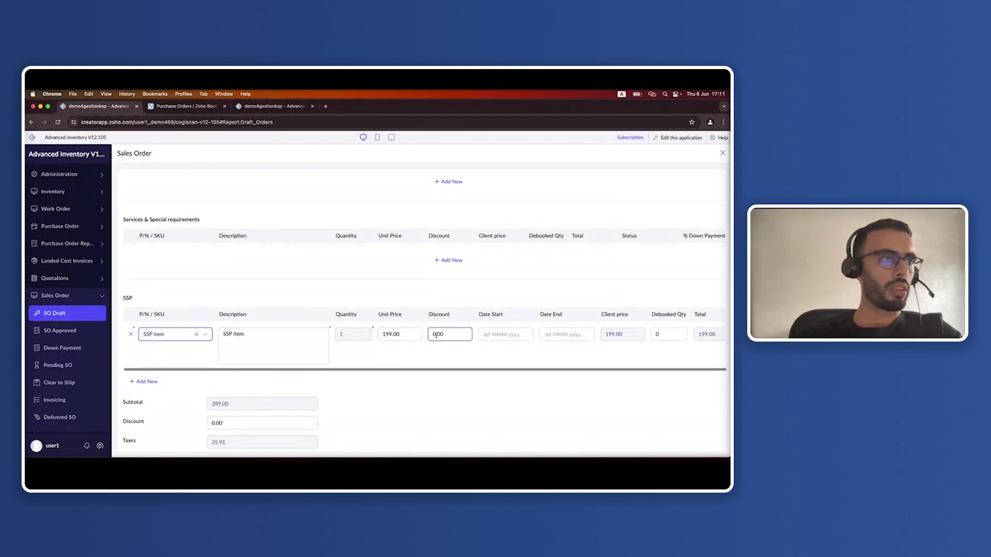
click(388, 335)
Set the SSP line's start date to 01-Jun-2024 and end date to 01-Jun-2025, and submit the sales order
click(492, 333)
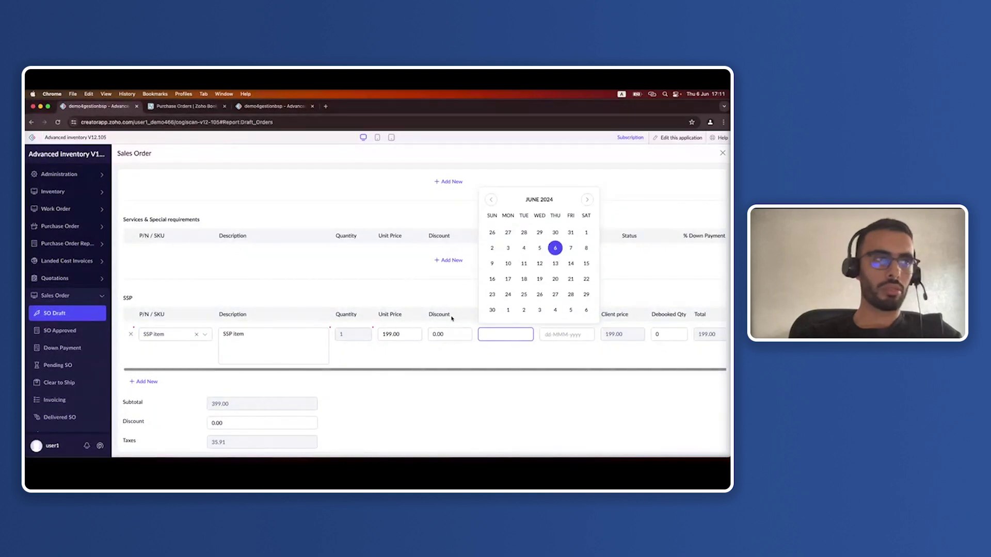
click(586, 232)
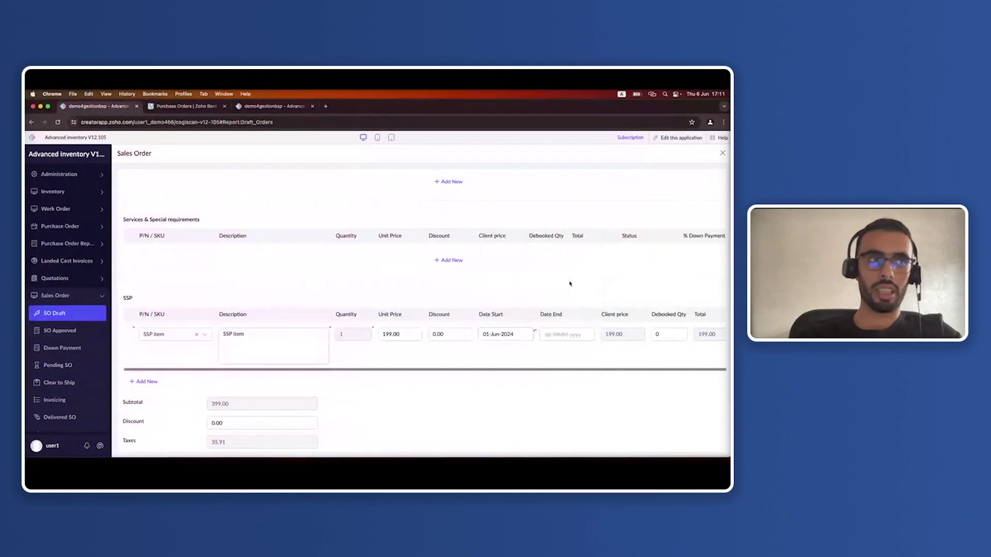
click(559, 335)
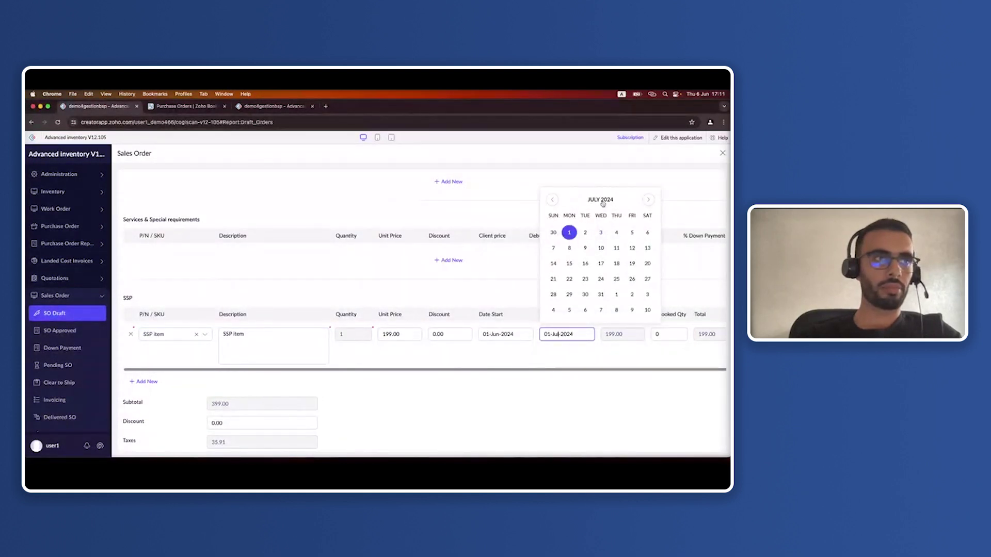
click(601, 200)
click(600, 201)
click(613, 243)
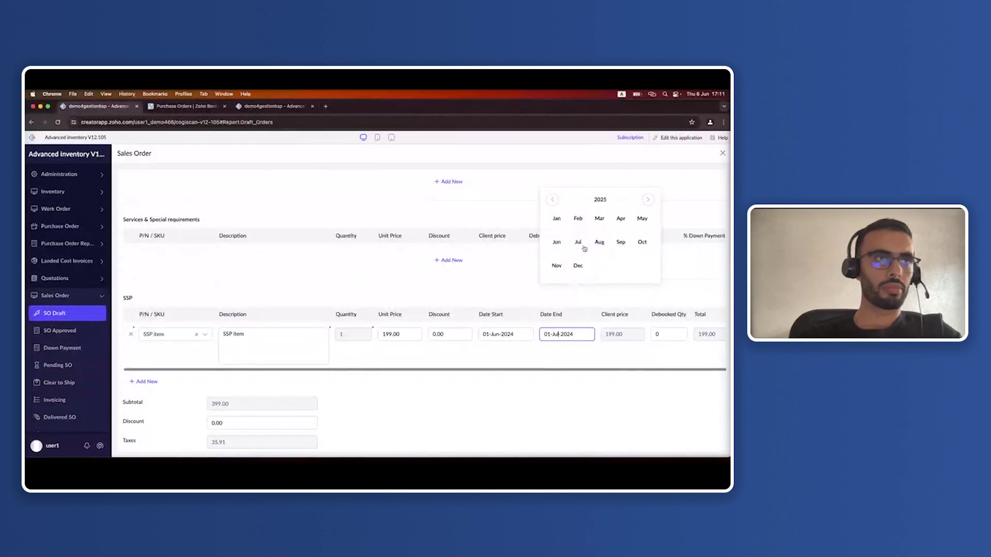
click(557, 242)
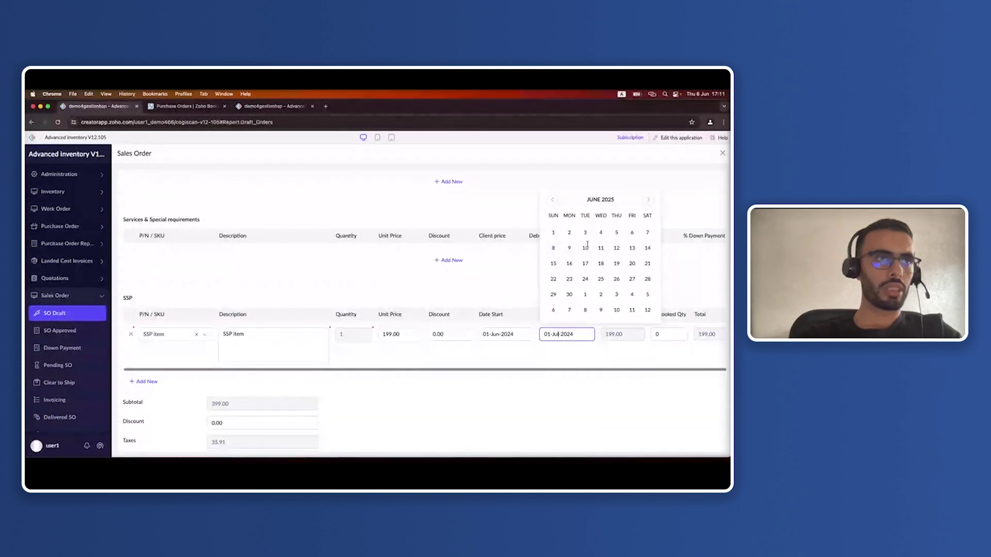
click(553, 233)
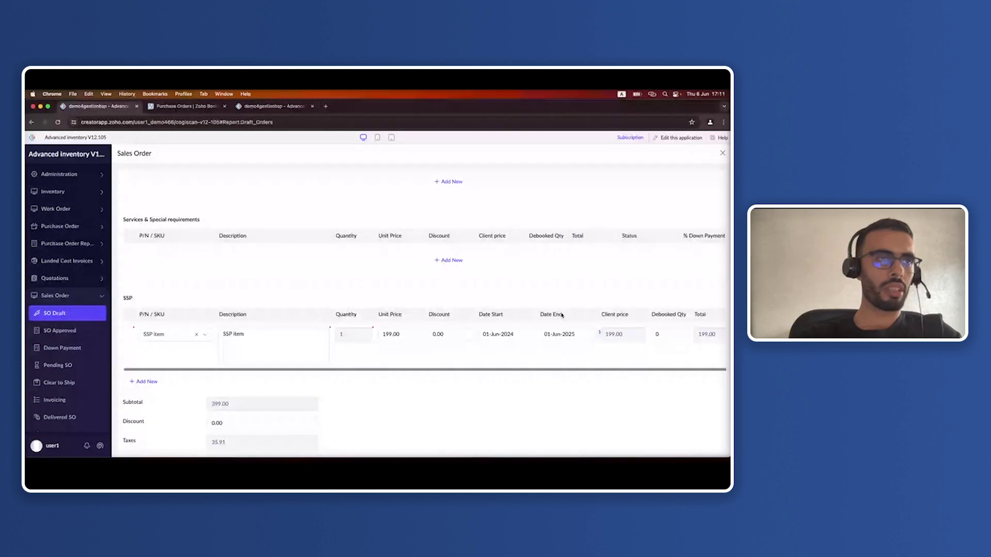
mouse_move(504, 370)
mouse_down()
mouse_move(560, 375)
mouse_move(485, 377)
mouse_move(521, 372)
mouse_up()
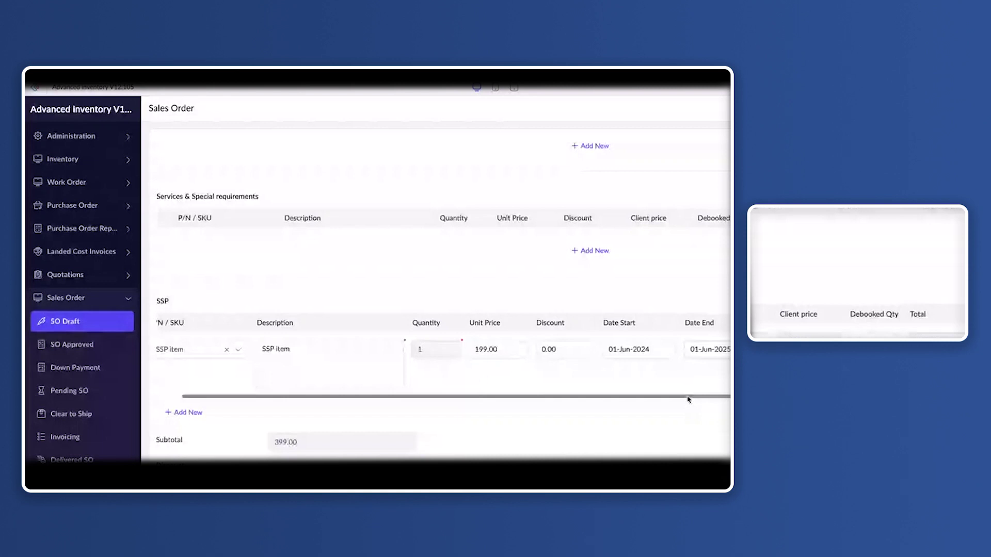
click(218, 441)
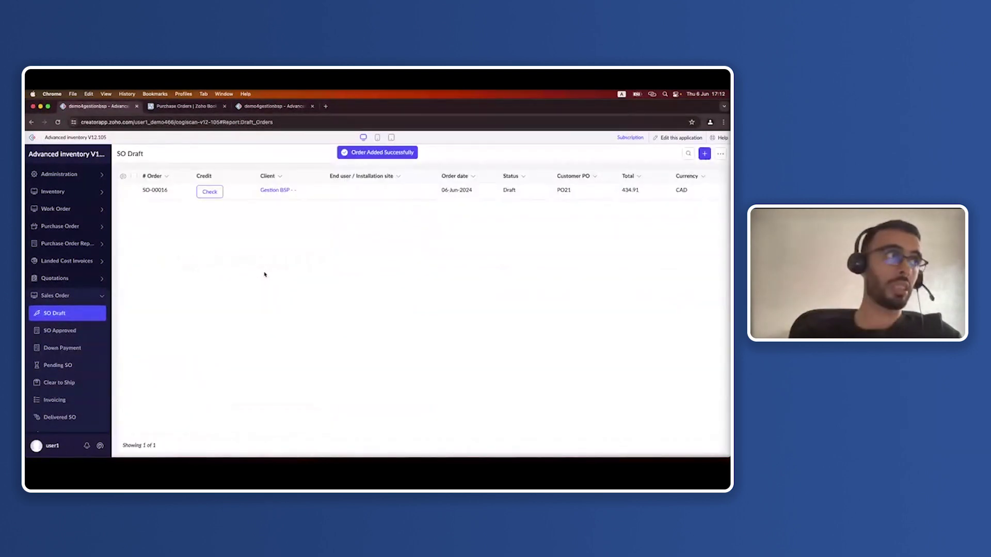
Check the sales orders list in Zoho Books for the new order and compare its number with the draft in Advanced Inventory
click(185, 106)
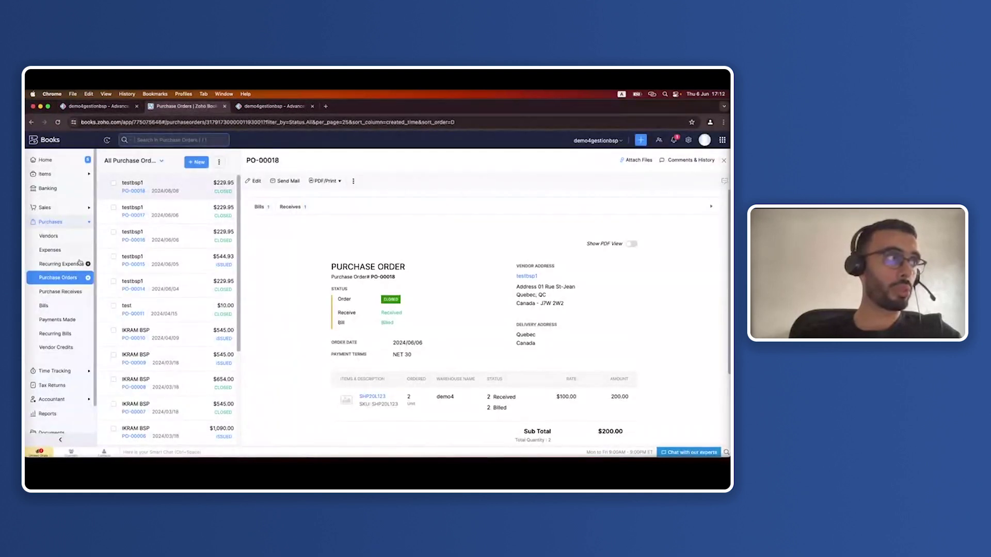
click(61, 208)
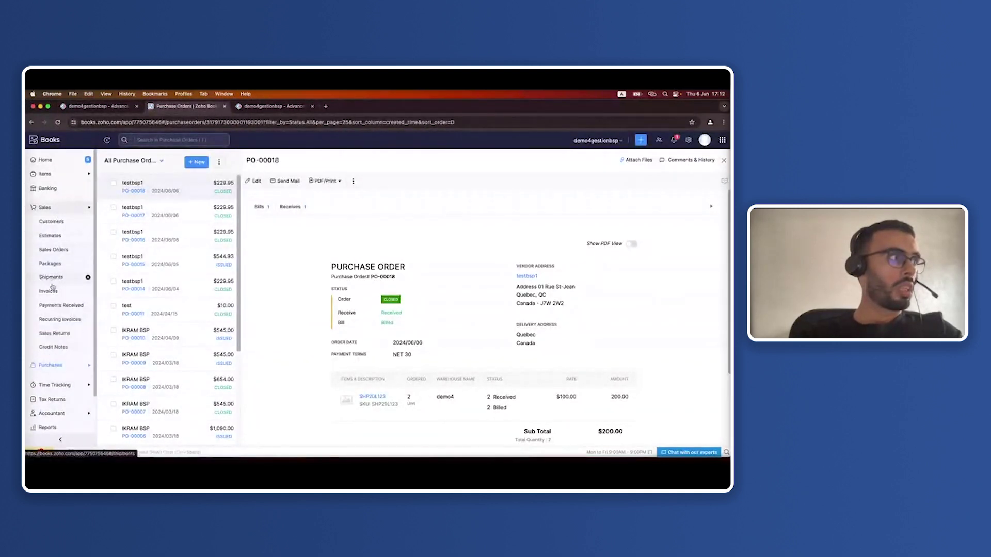
click(53, 249)
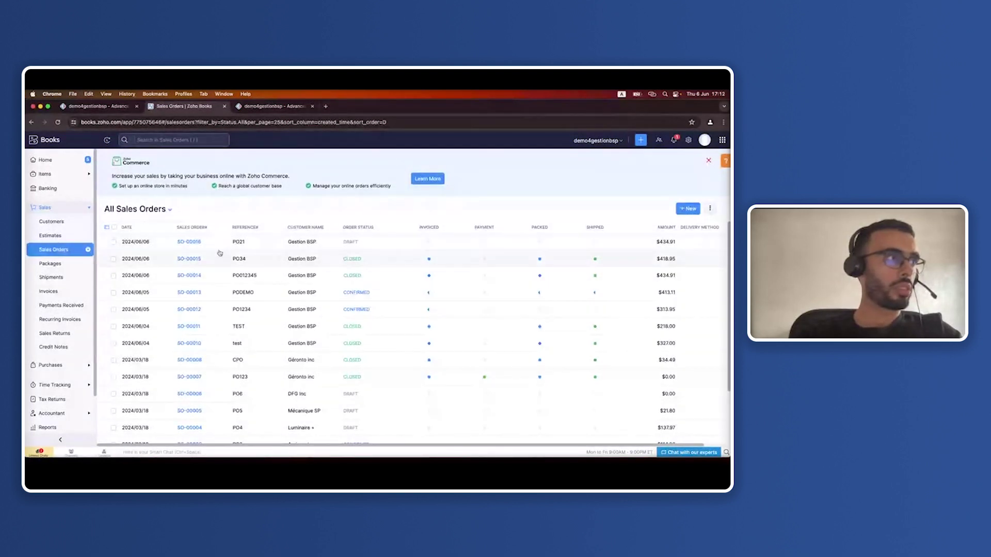
click(96, 107)
double_click(155, 189)
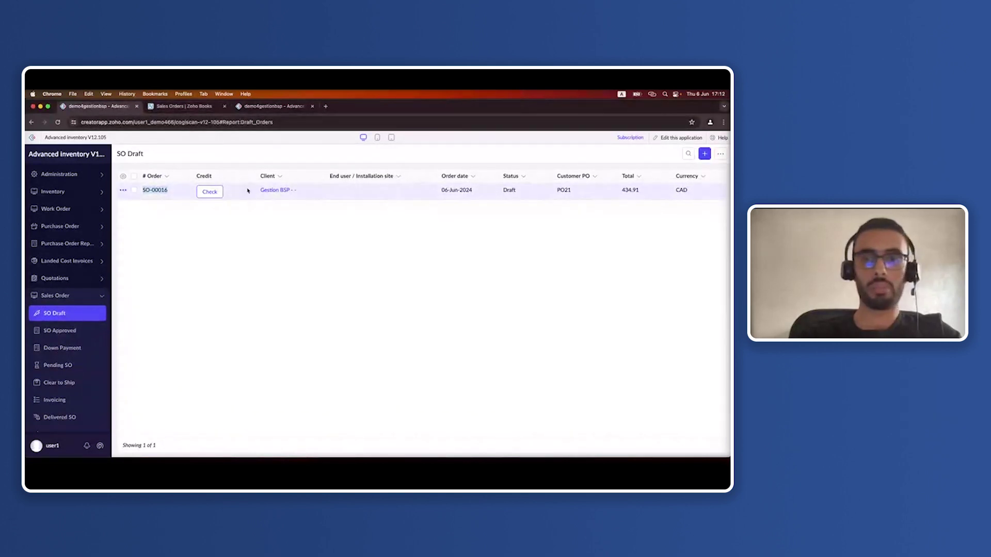
Run the credit check on the Gestion BSP draft order and reserve stock for the approved order
click(209, 192)
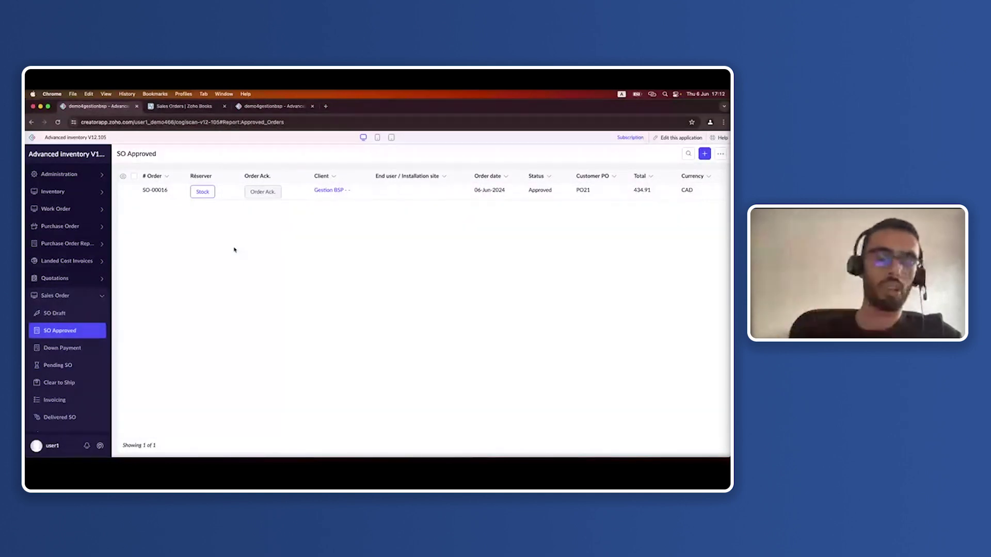
click(203, 191)
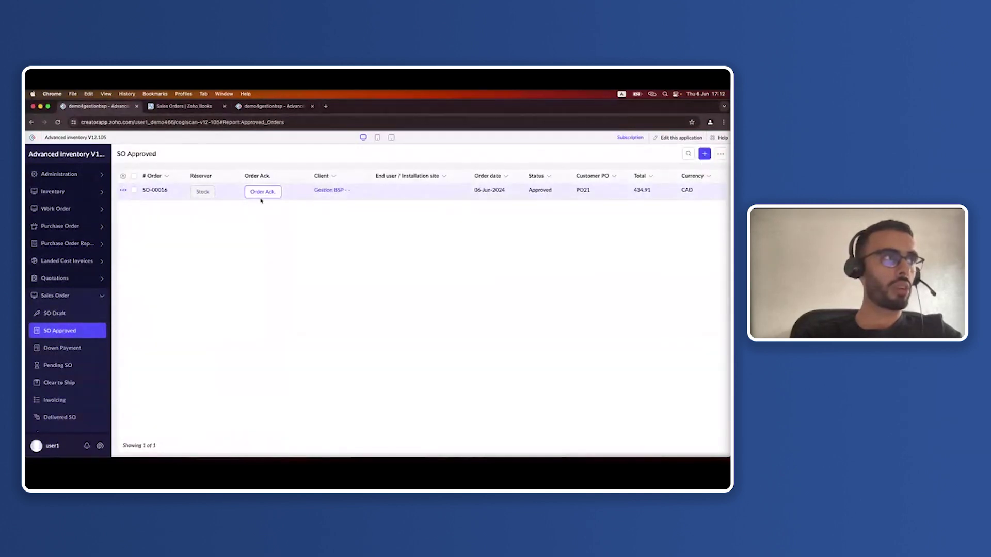
Generate the order acknowledgement without printing it, and email it to the client with the PDF attached
click(262, 193)
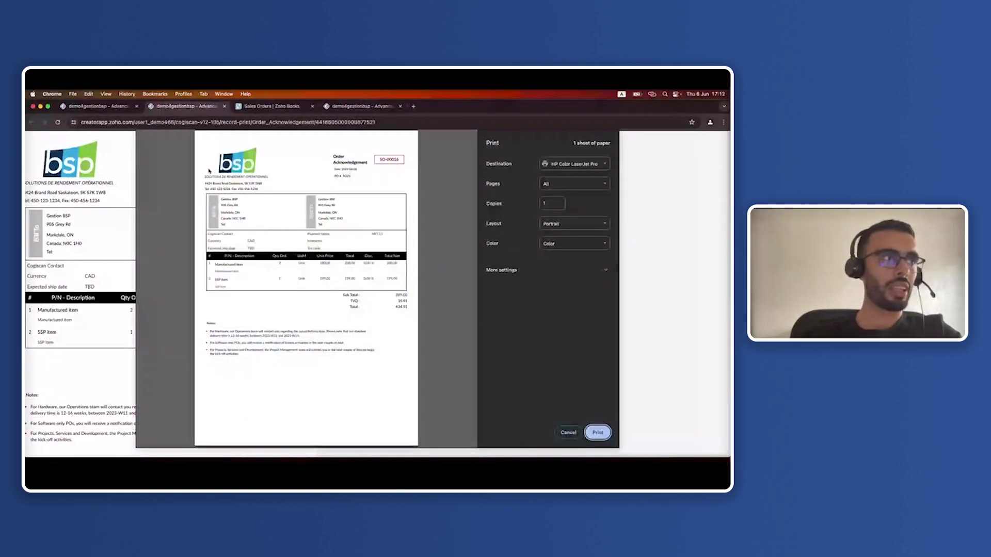
key(Escape)
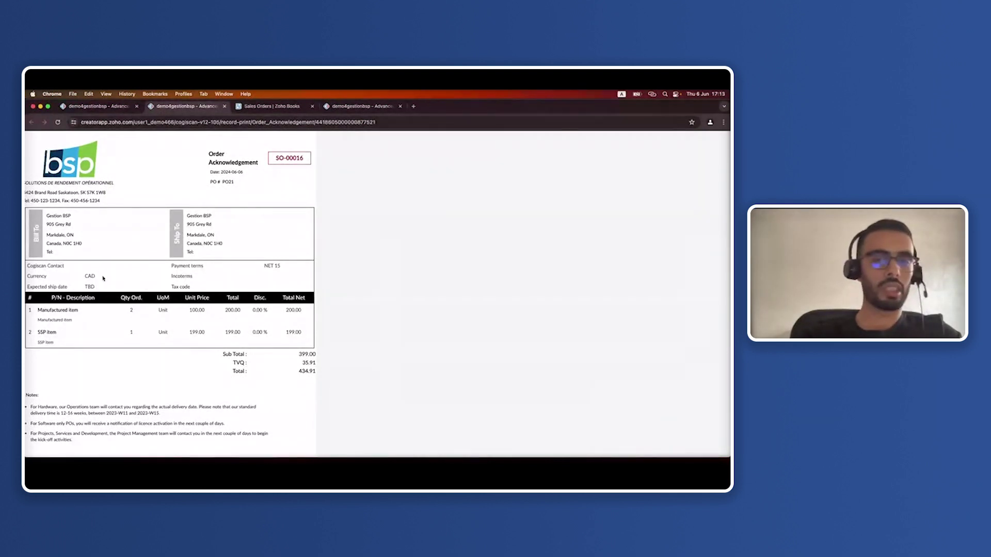
click(99, 106)
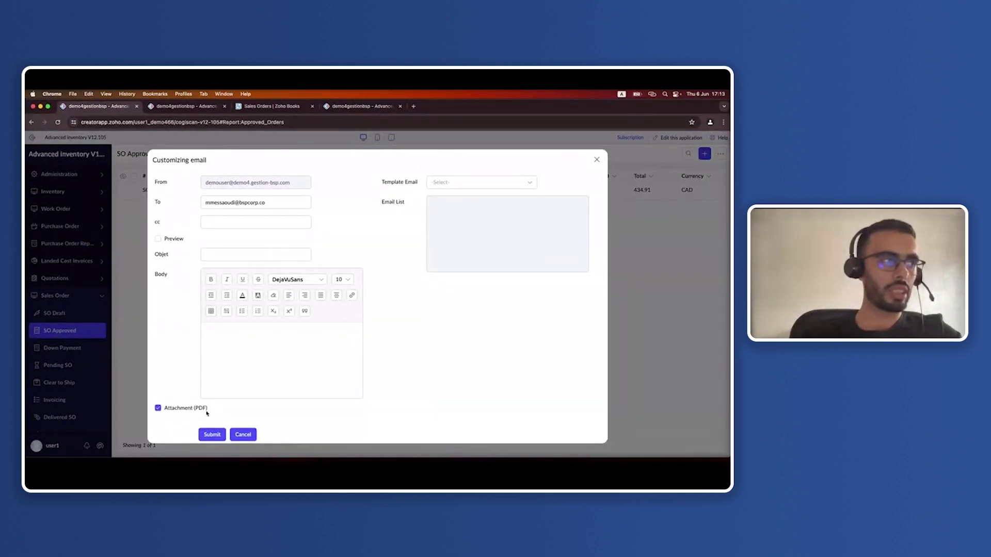
click(211, 435)
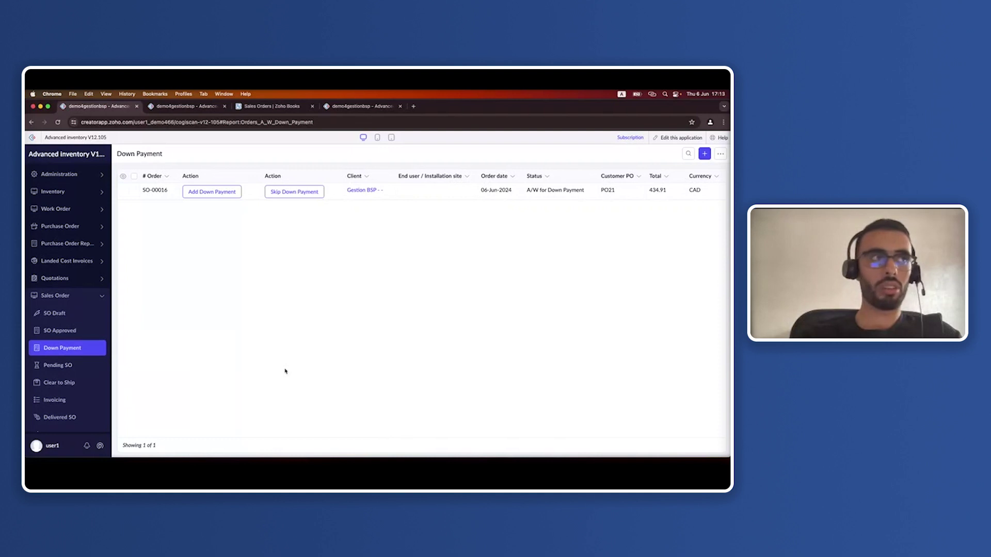
Skip the down payment for the new order and review its product lines among the pending sales orders
click(297, 192)
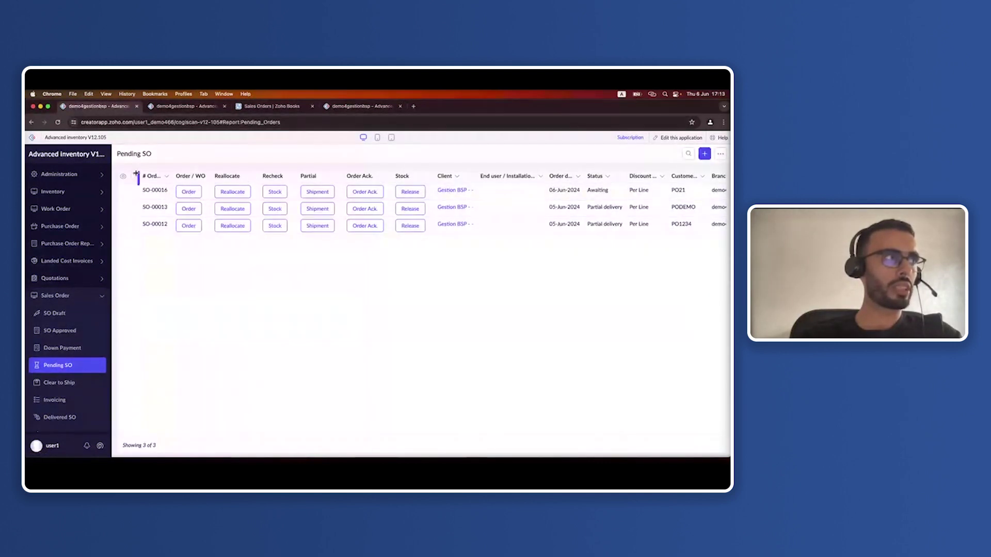
double_click(124, 154)
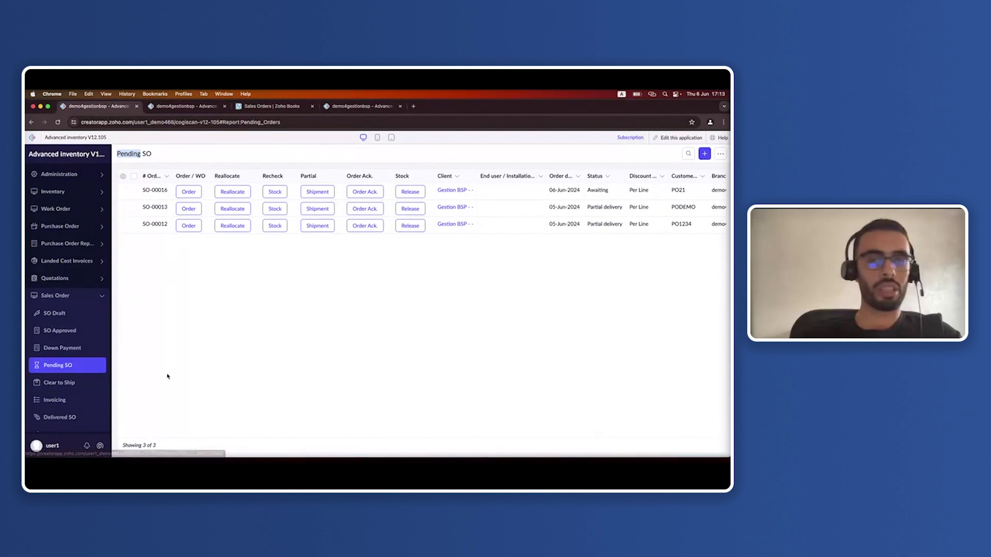
click(145, 189)
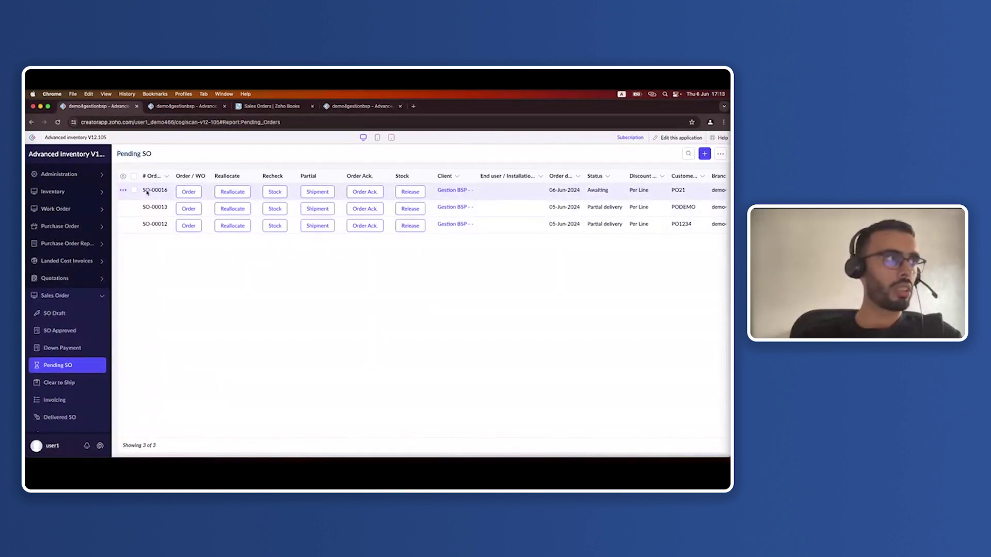
scroll(499, 410, down, 2)
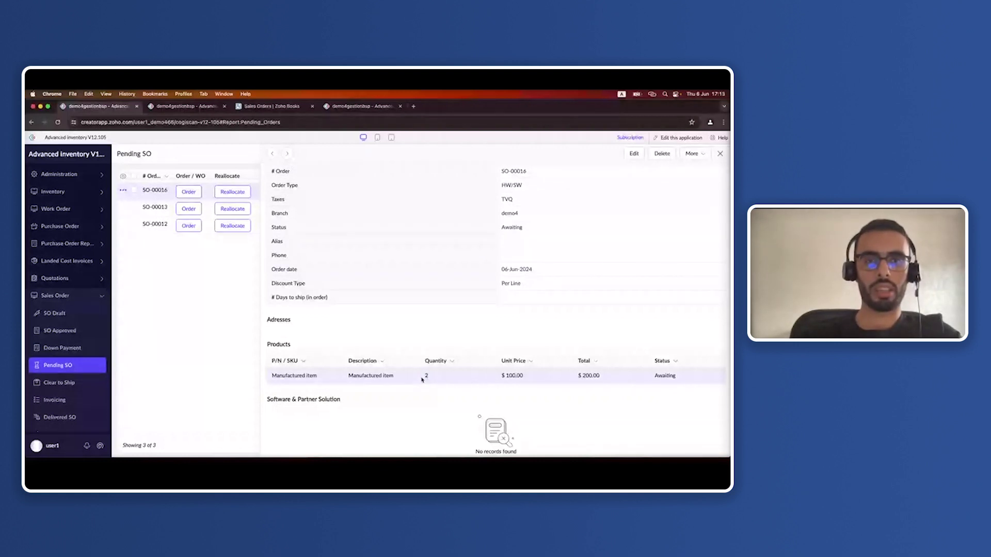
key(Escape)
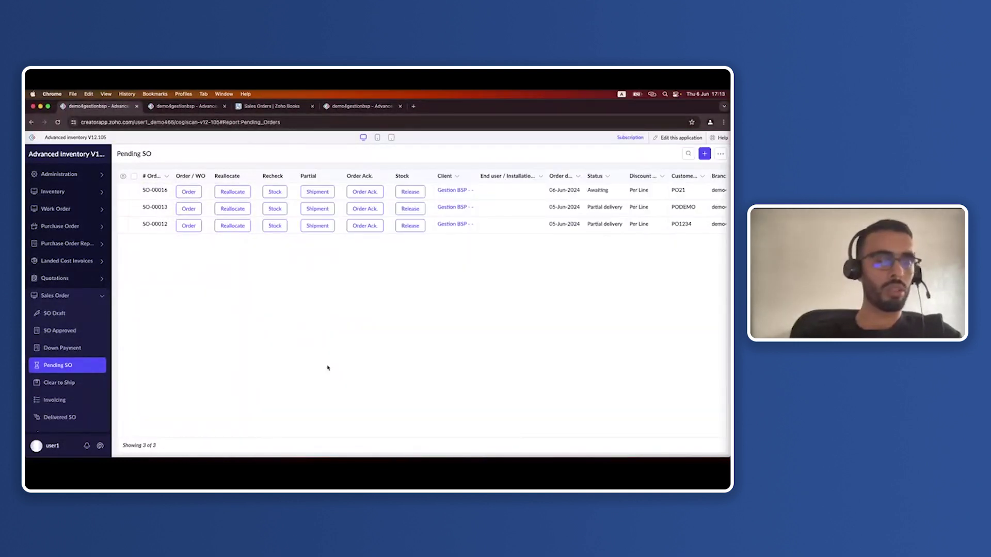
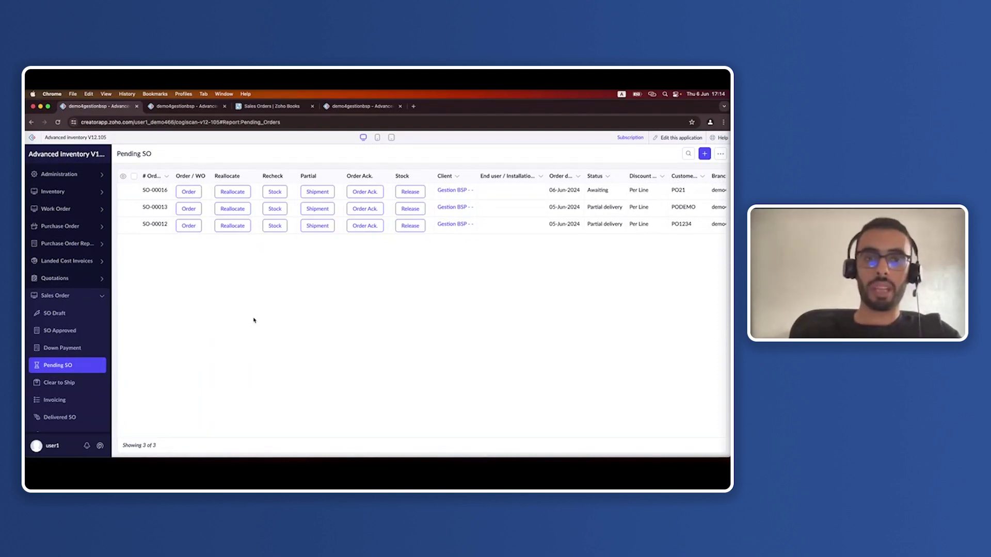
View the stock reallocation form for the new pending order and close it without submitting
click(228, 268)
click(232, 193)
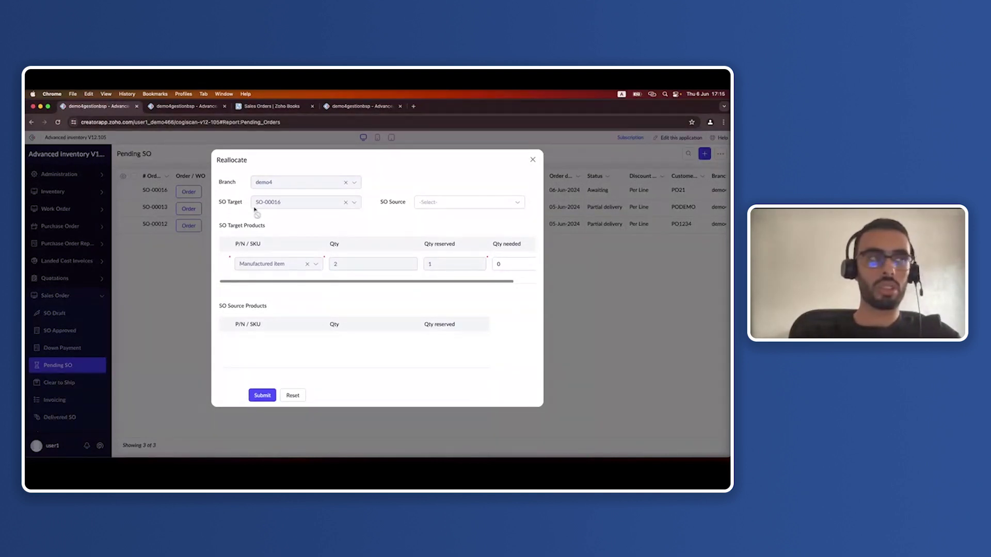
click(533, 160)
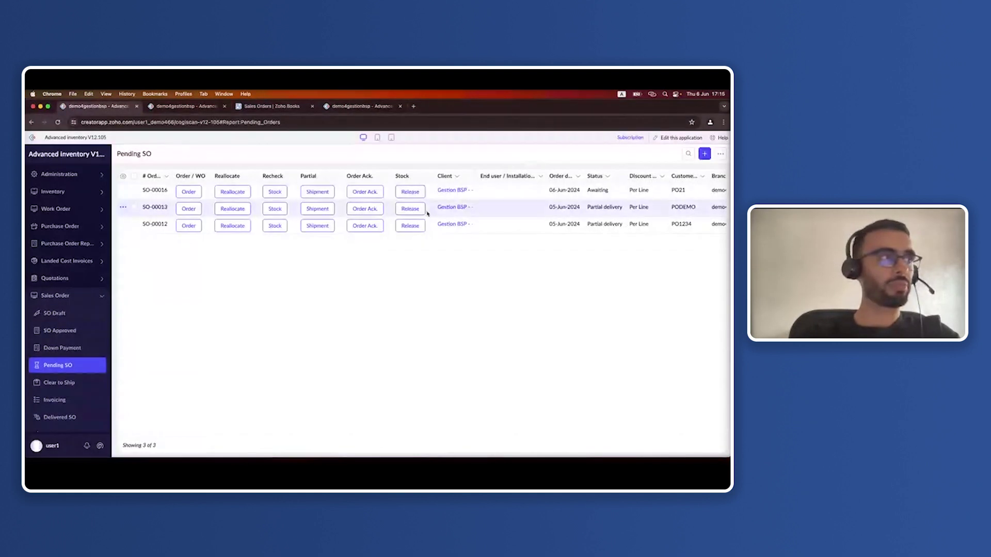
Move the new pending order to Clear to Ship as a partial shipment
click(311, 194)
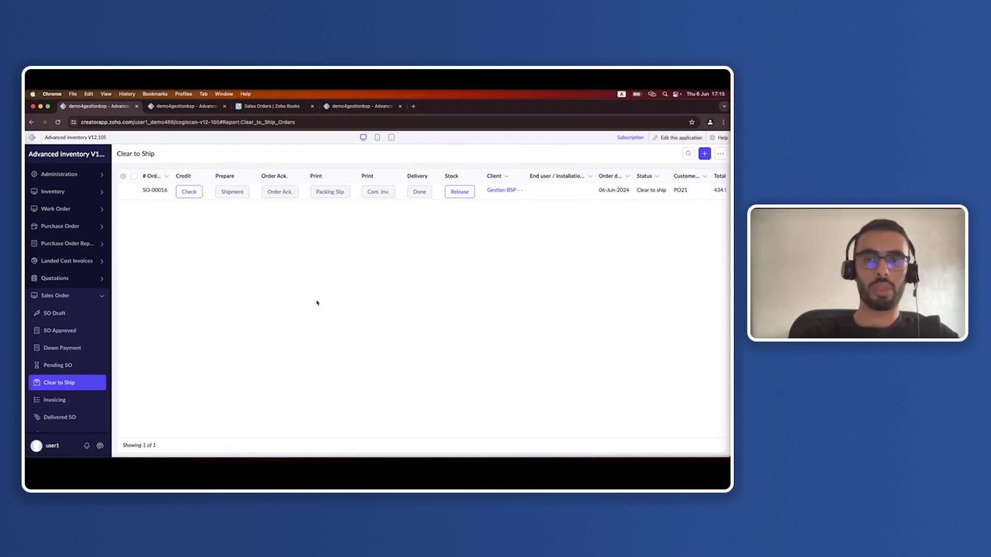
Run the credit check on the Clear to Ship order, and prepare its shipment with serial number AQD12A for the manufactured item
click(183, 191)
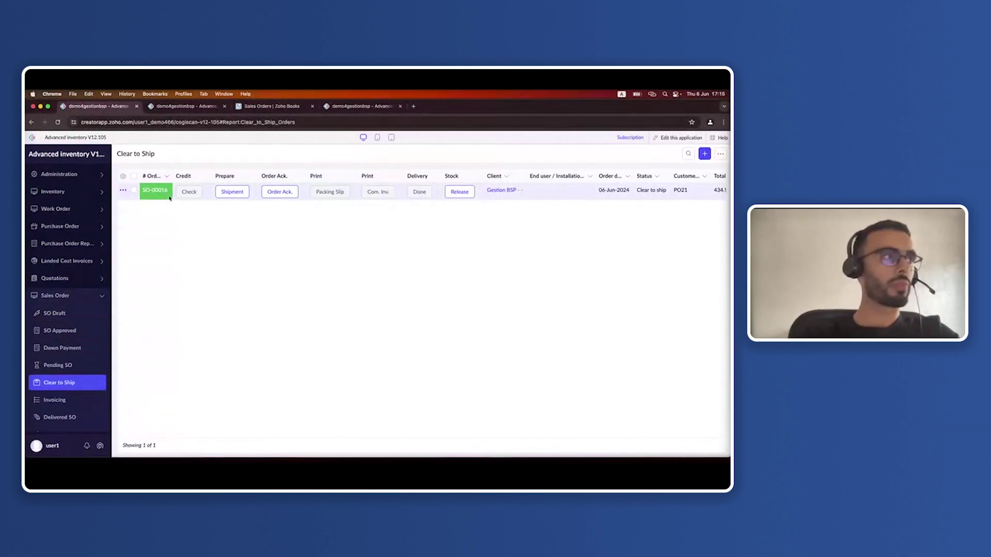
click(232, 192)
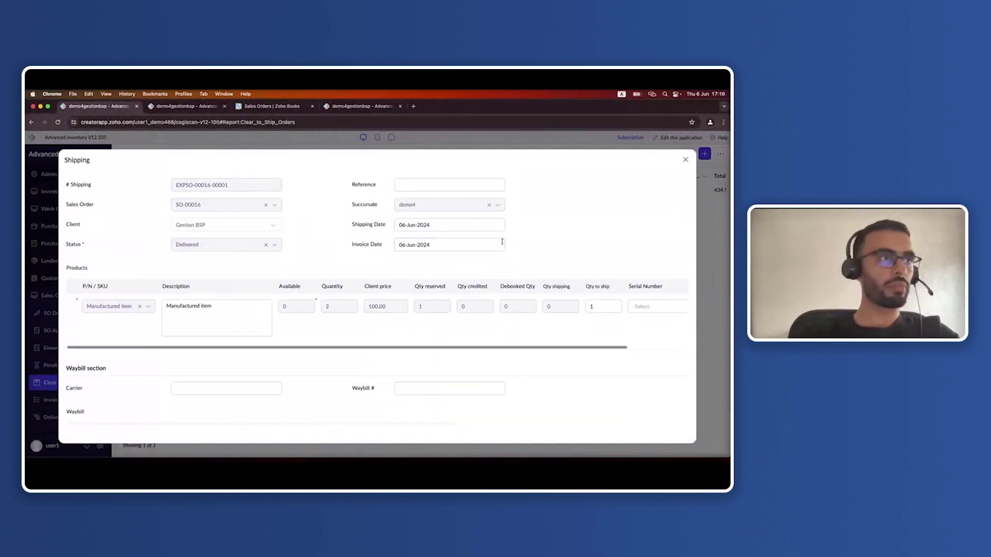
click(606, 307)
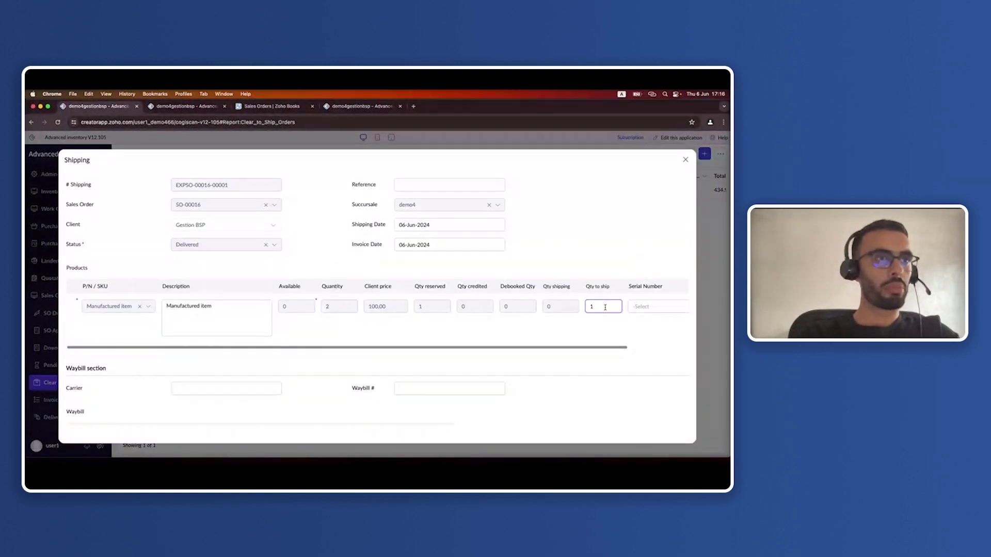
scroll(526, 330, right, 3)
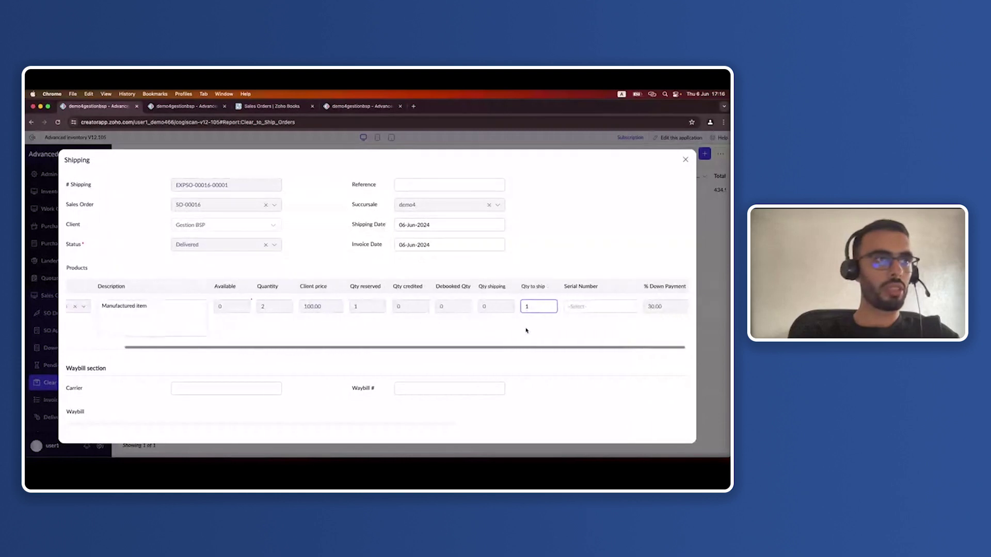
click(597, 307)
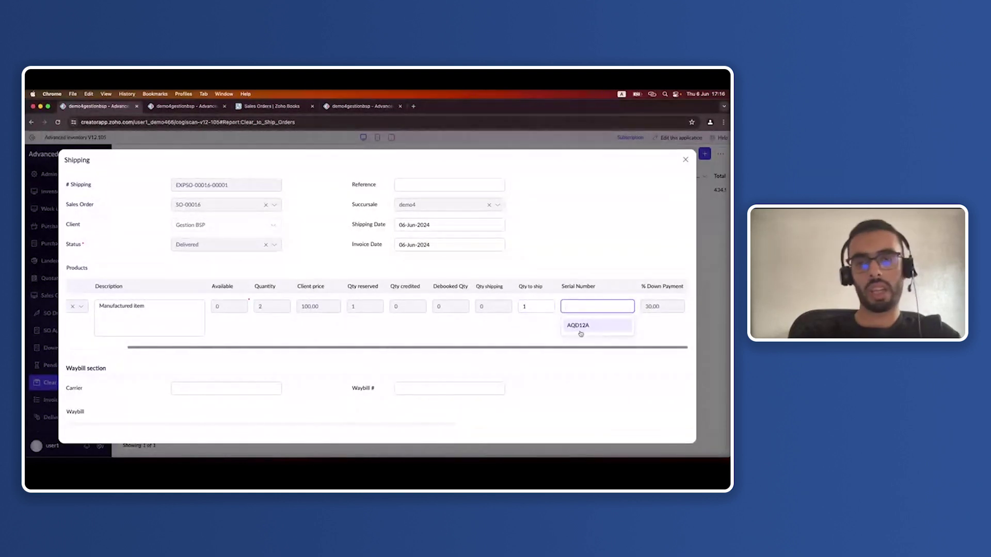
click(580, 332)
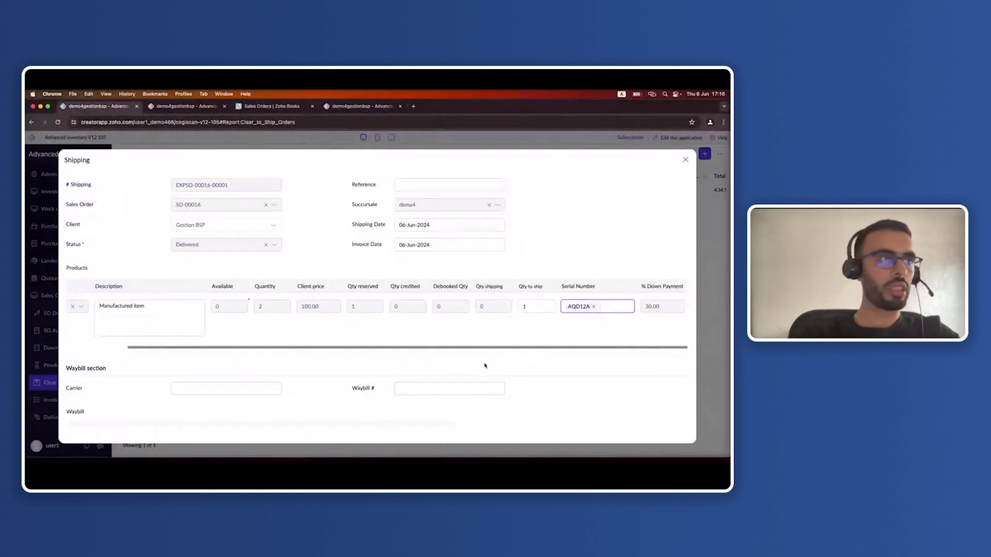
Set the shipment's carrier to DHL and its waybill number to AWB
scroll(374, 305, down, 2)
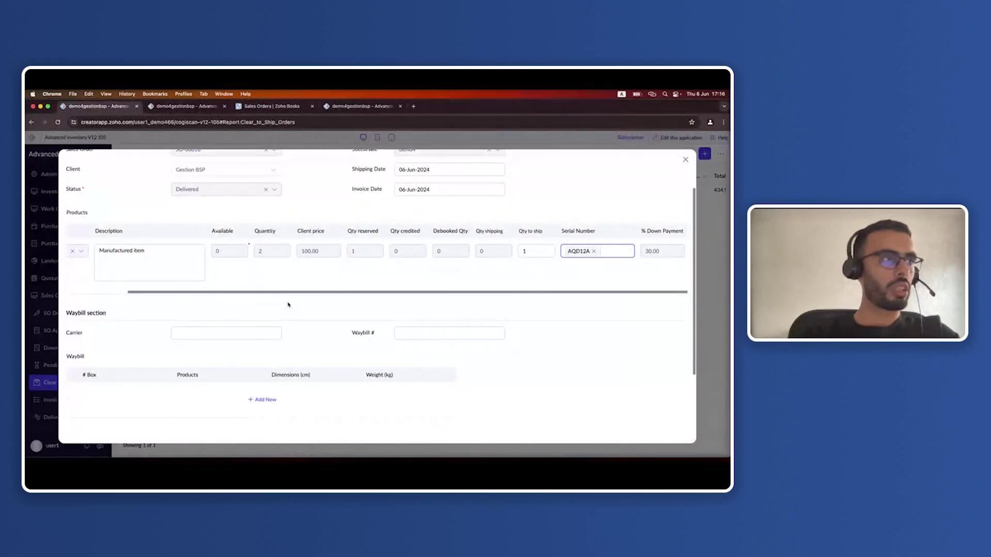
click(242, 332)
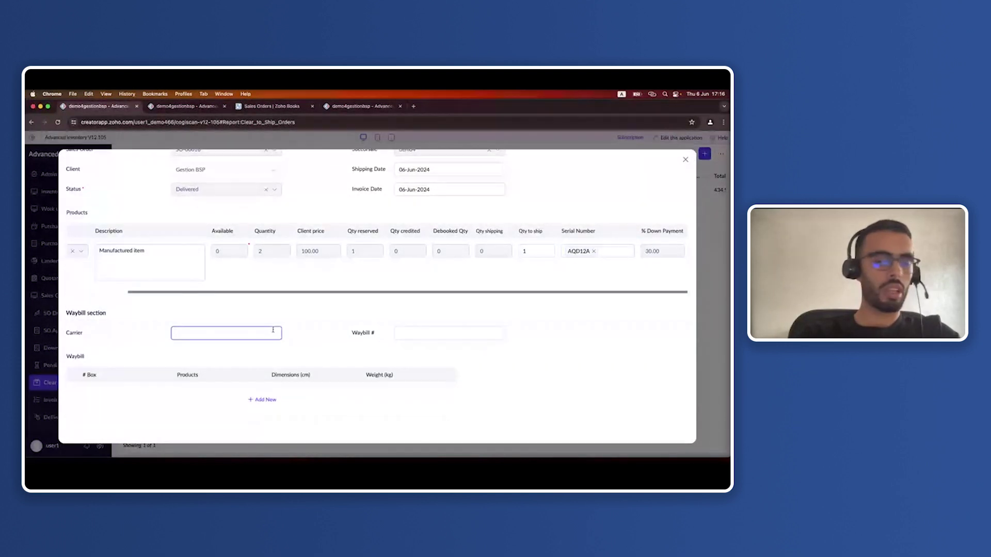
text(DHL)
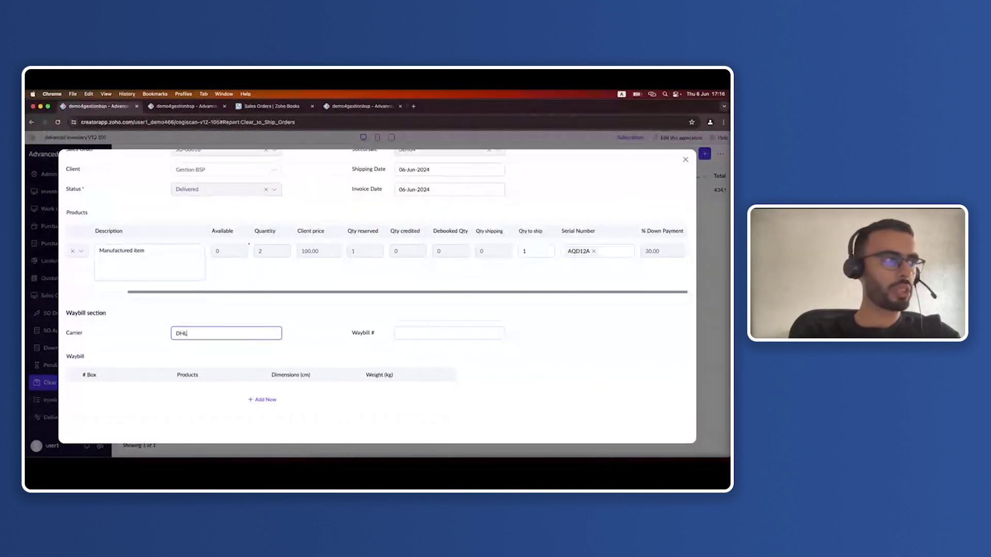
key(Tab)
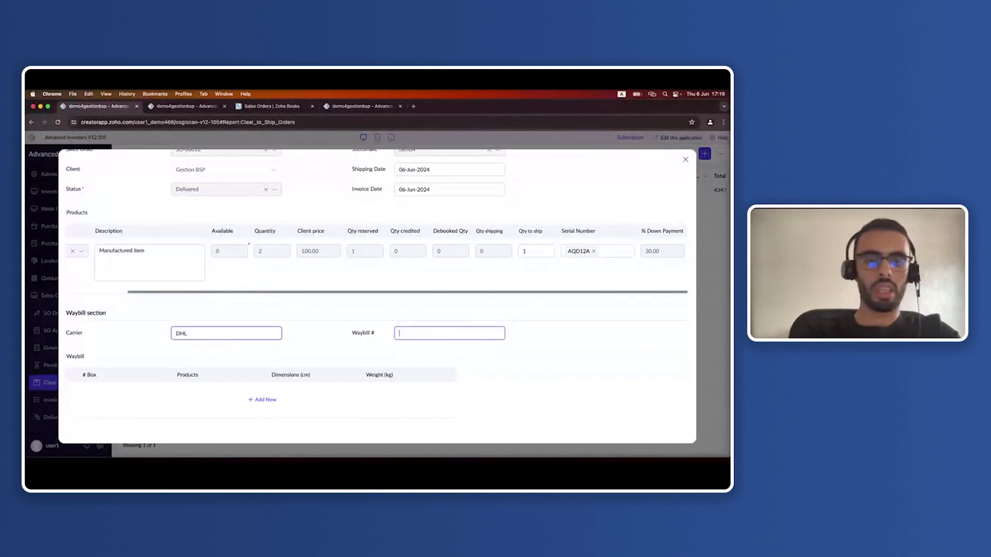
text(AWB)
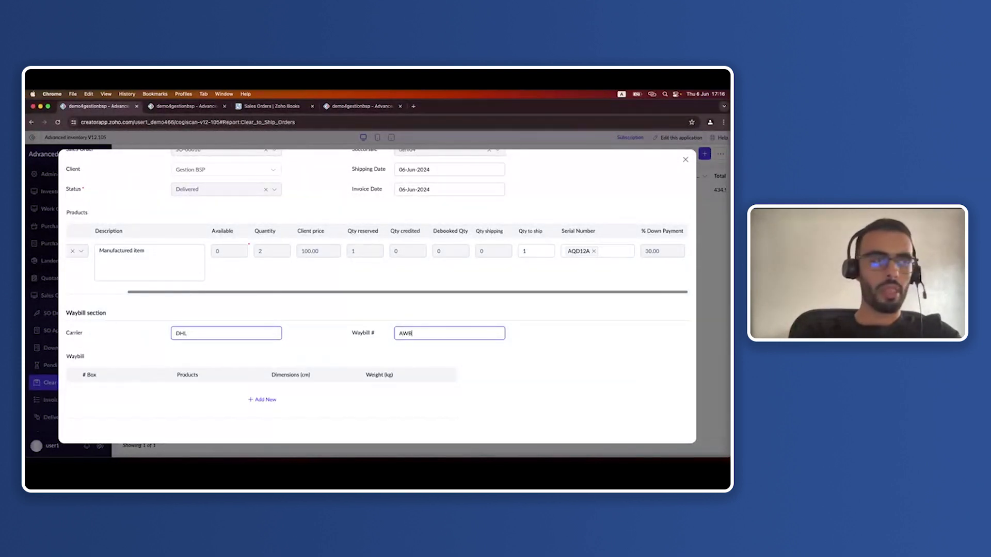
Add box 1 to the waybill containing Manufactured item, with dimensions 10x10x10 cm and weight 12 kg, and submit the shipment
scroll(217, 358, down, 2)
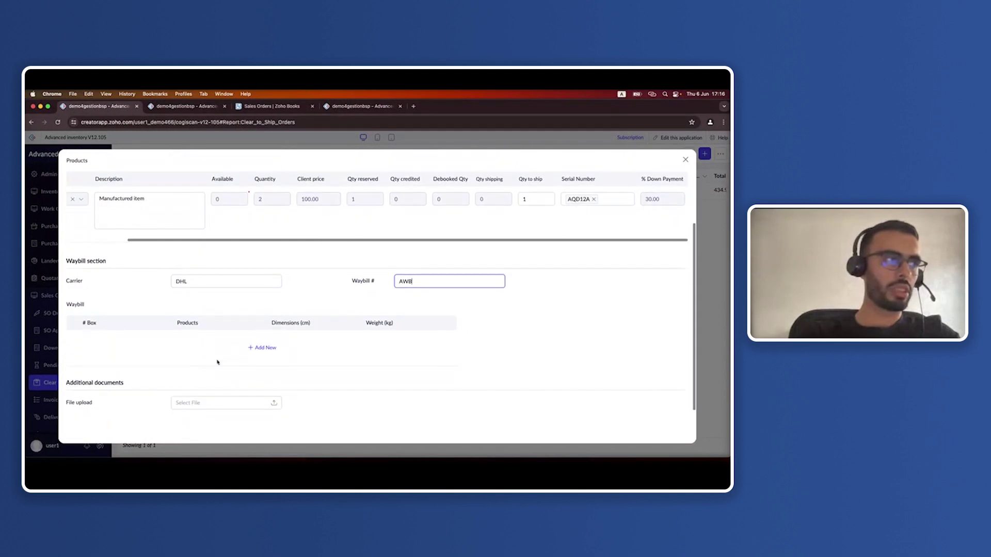
click(265, 347)
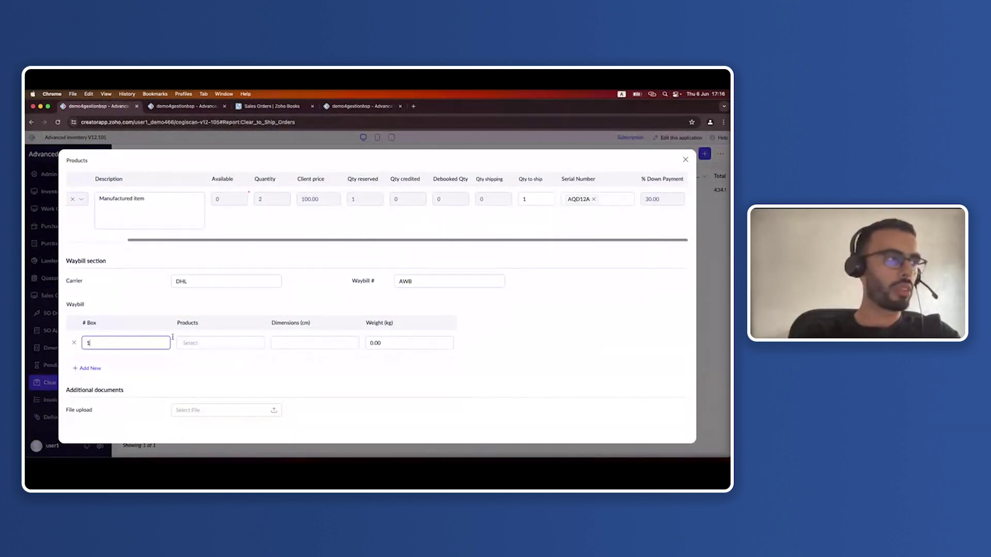
click(206, 343)
click(227, 358)
click(294, 344)
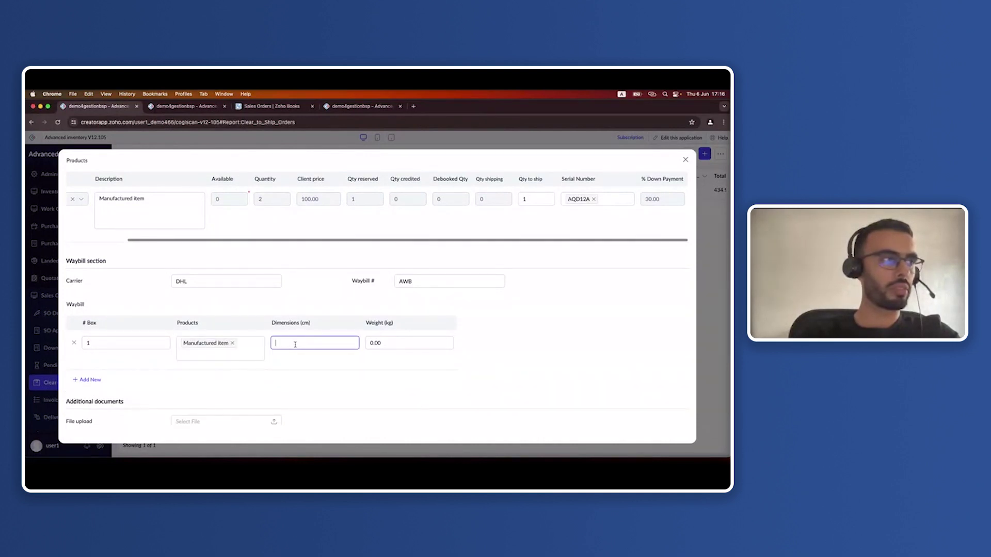
text(10x)
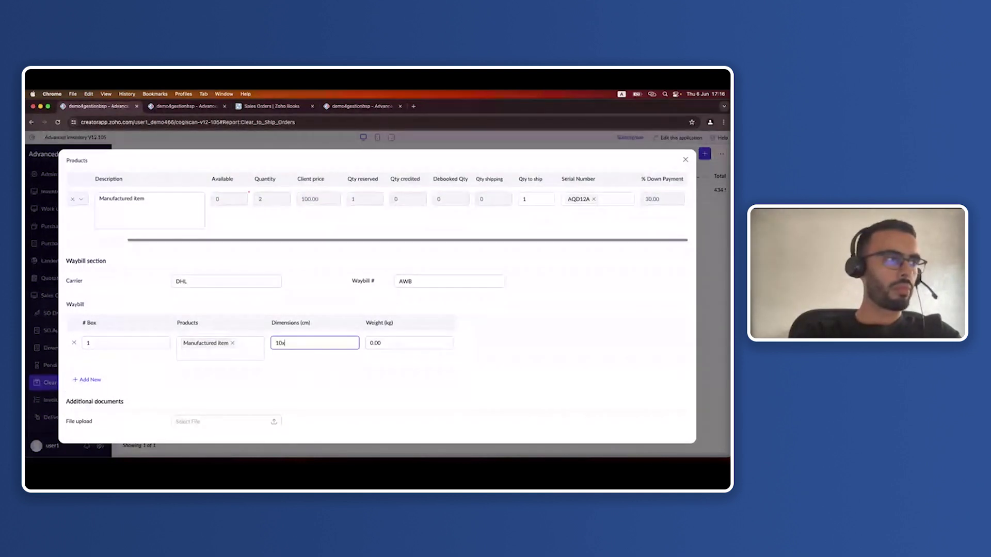
text(10x10)
key(Tab)
text(12)
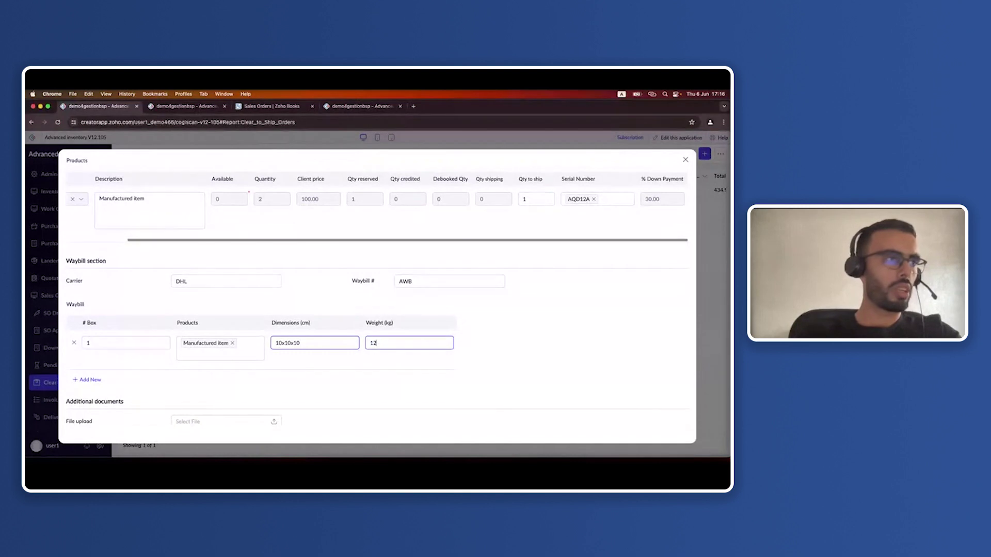
click(227, 398)
scroll(227, 397, down, 1)
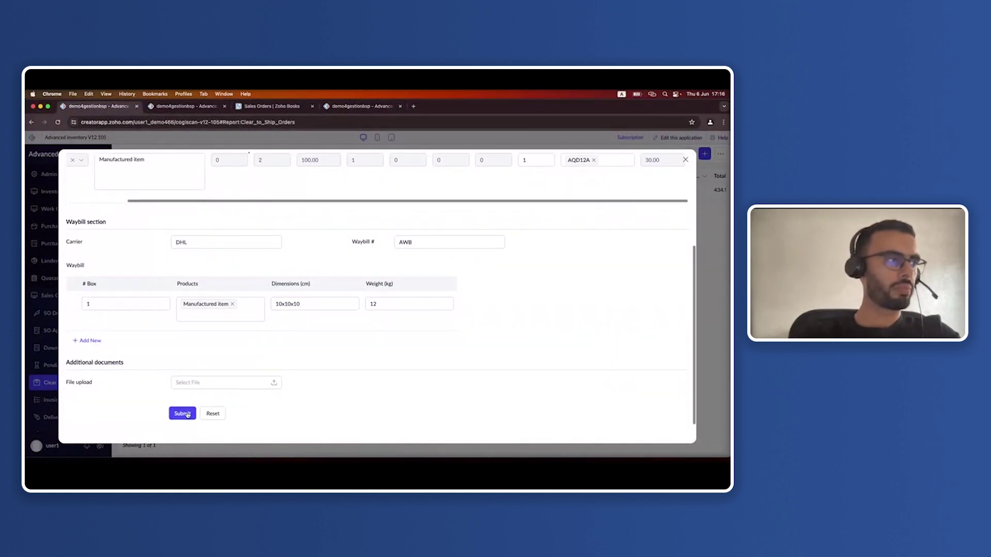
click(182, 413)
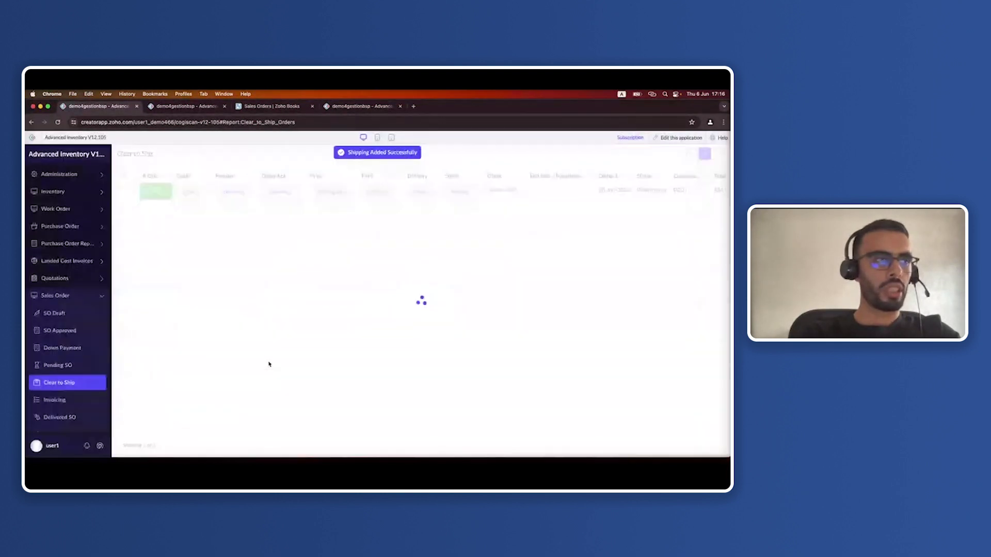
Generate the shipment's packing slip, view it without printing, and return to the Clear to Ship orders
click(328, 193)
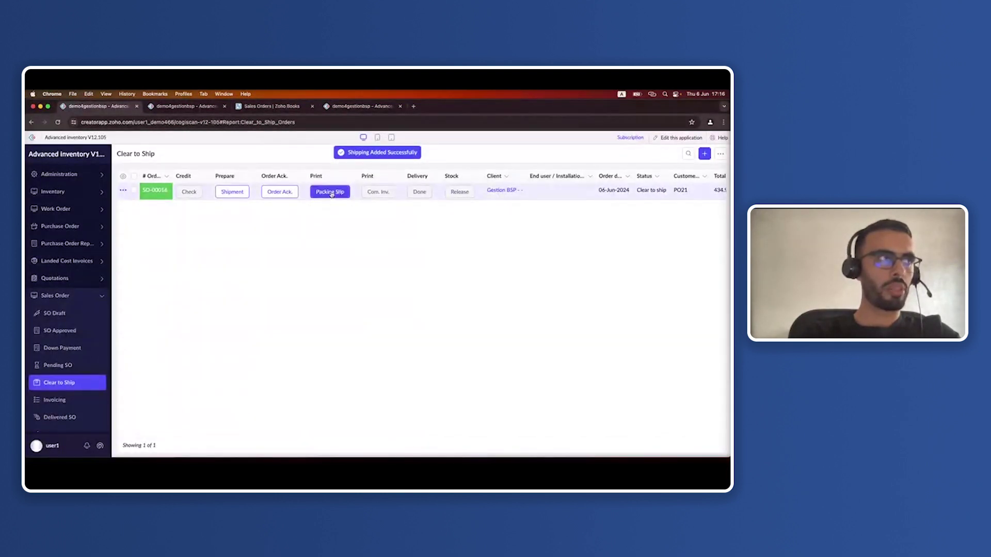
click(183, 108)
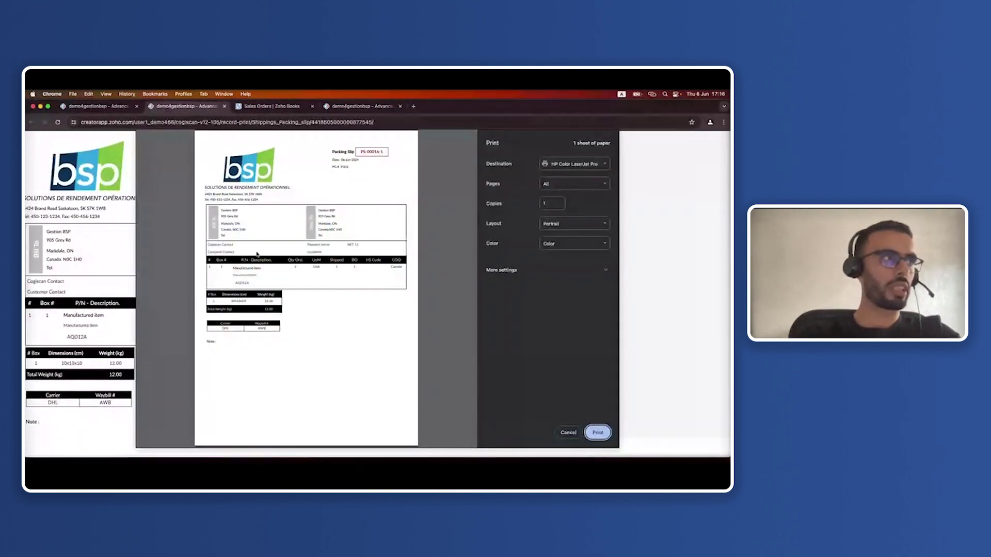
key(Escape)
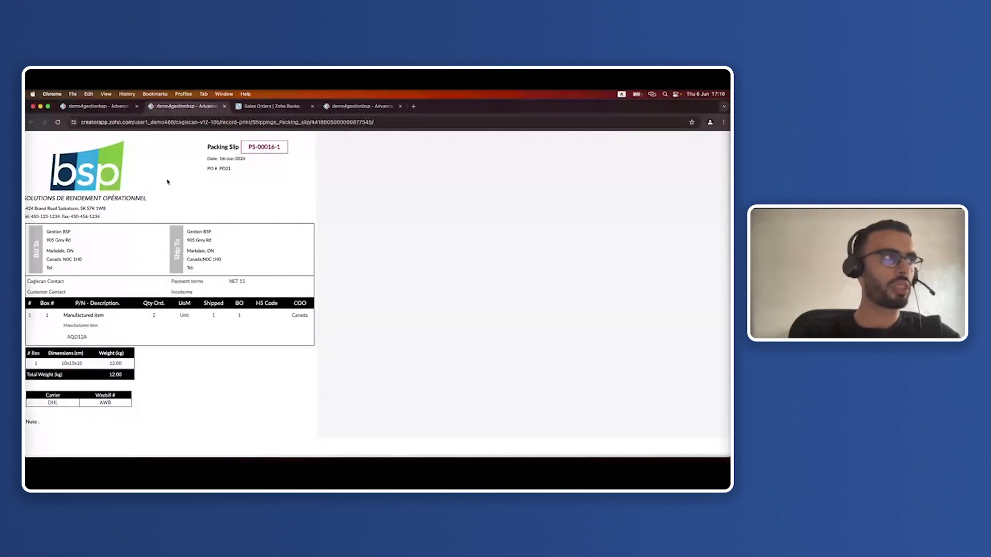
click(104, 107)
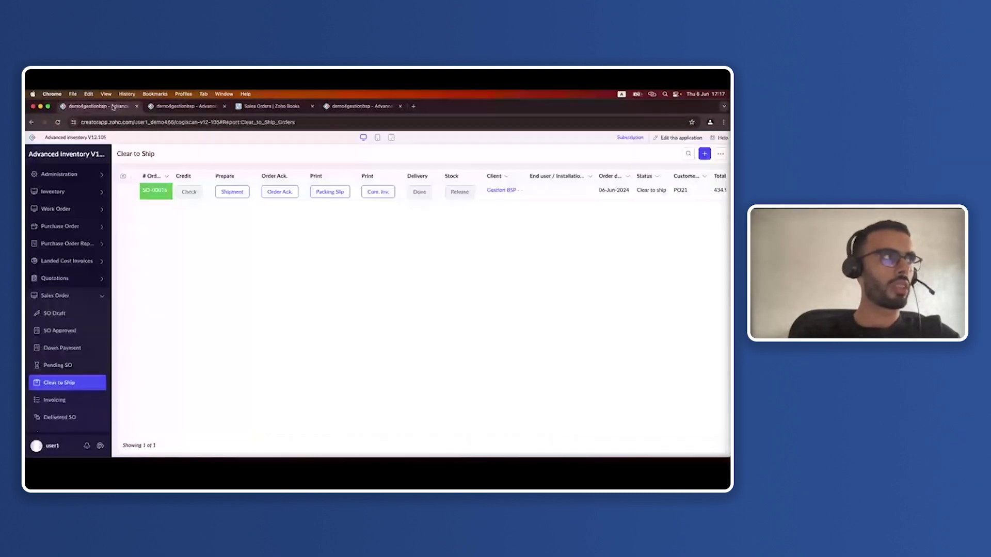
Generate the commercial invoice without printing it, and mark the order's delivery as done
click(382, 193)
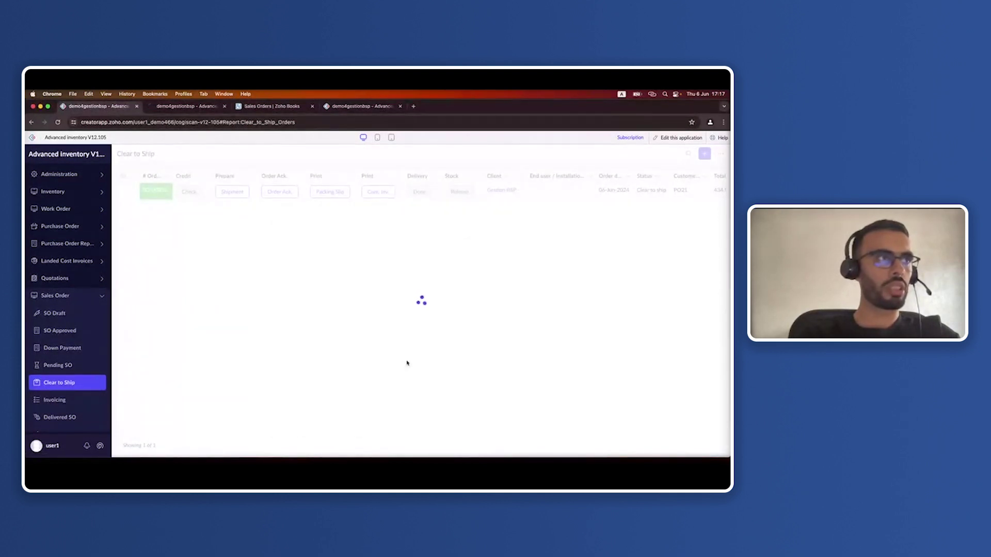
click(171, 108)
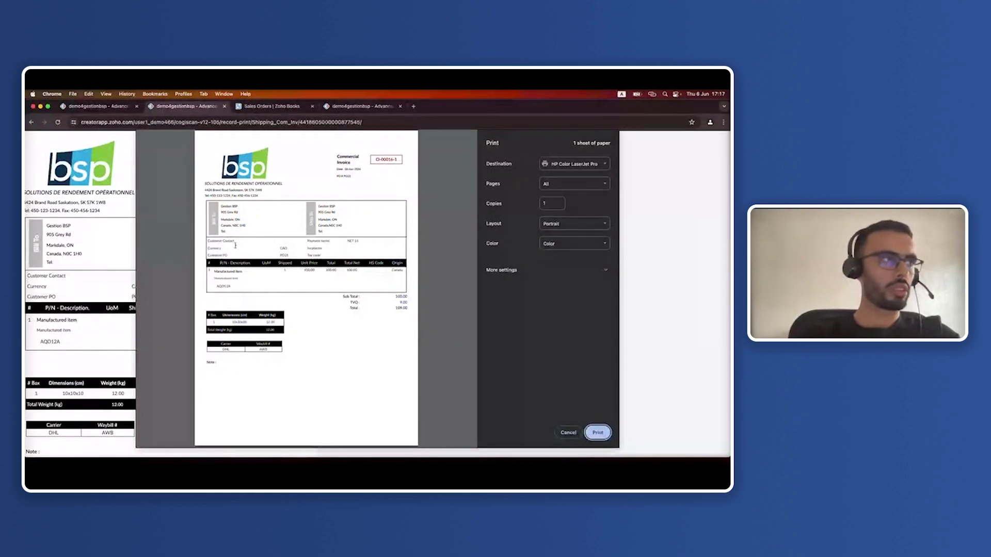
key(Escape)
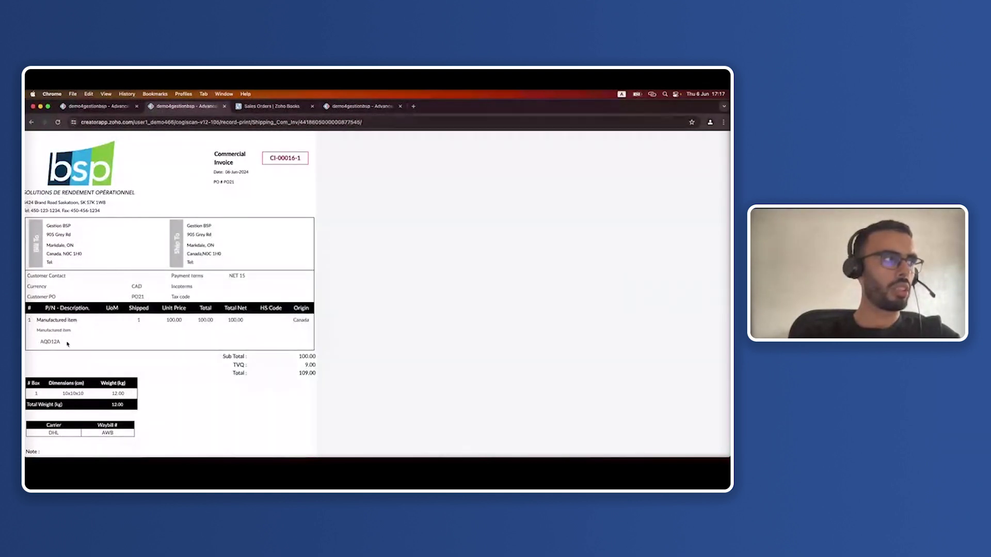
click(103, 108)
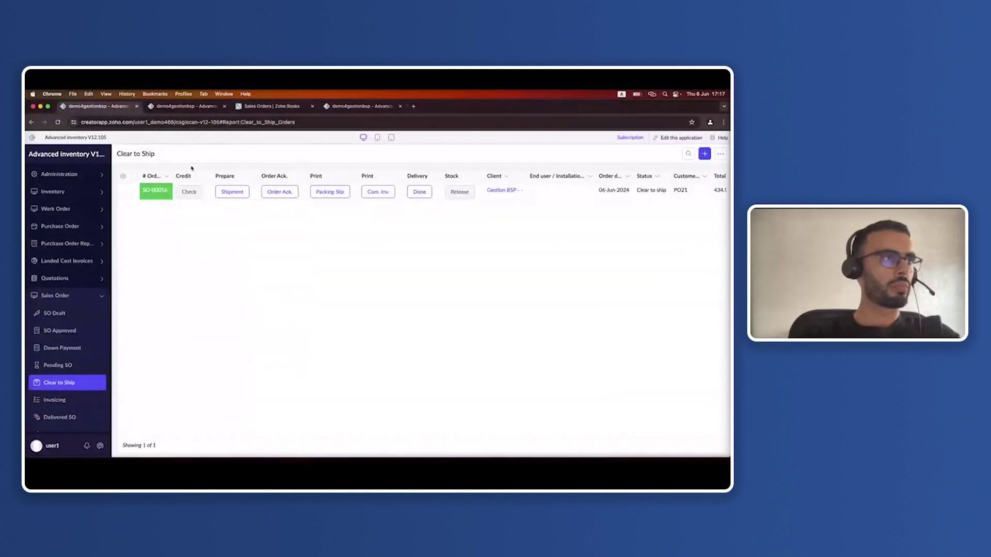
click(419, 192)
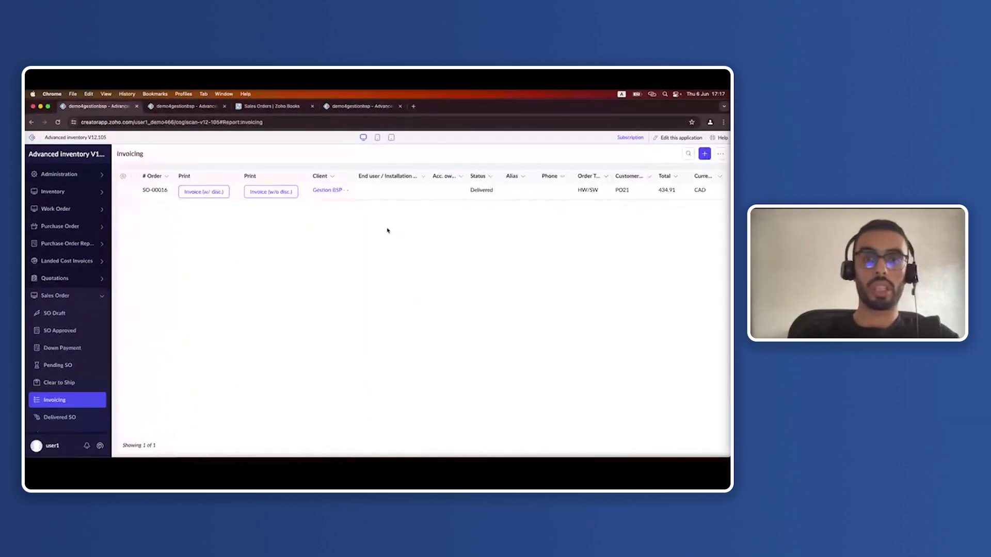
Switch to Zoho Books, examine the packed, shipped and invoiced quantities on the newest sales order, and return to Advanced Inventory's invoicing list
click(271, 106)
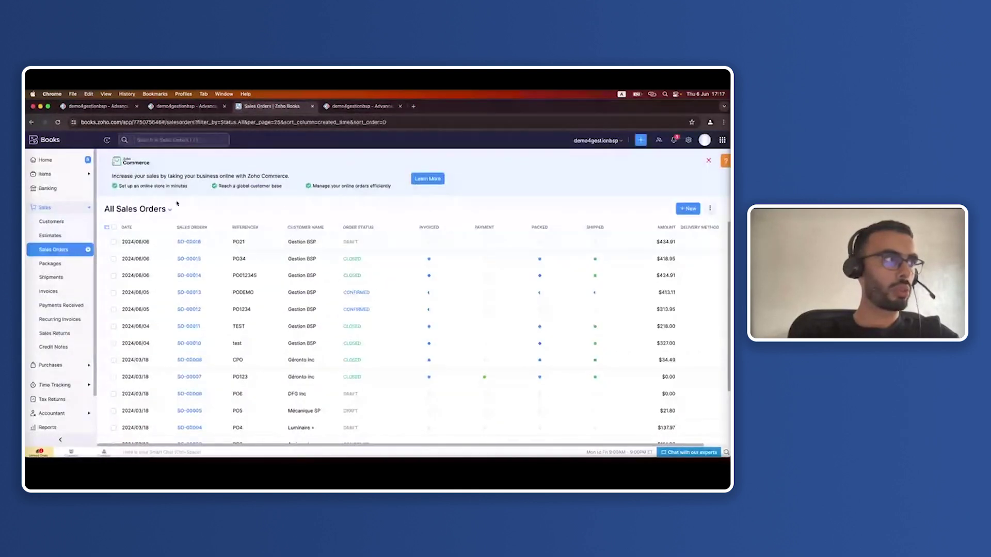
click(147, 242)
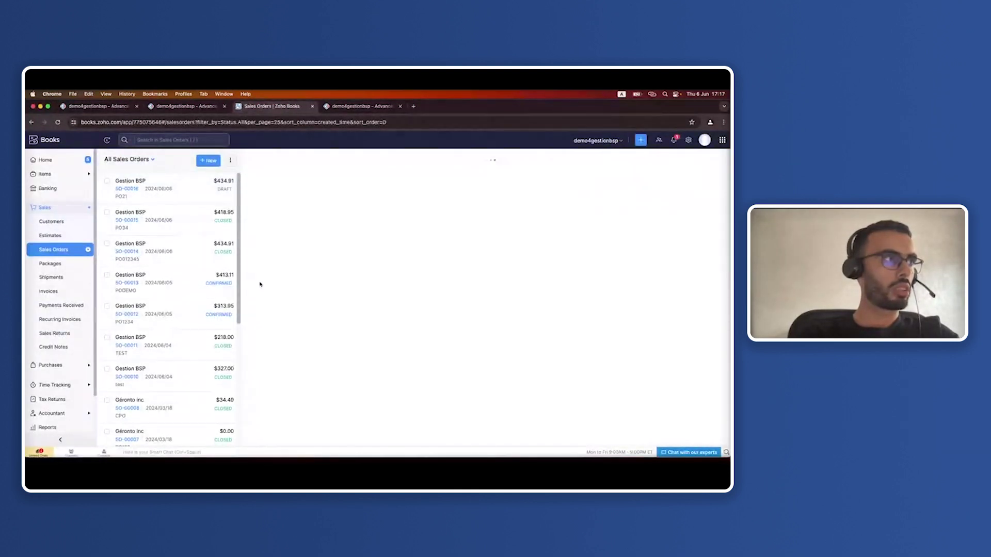
scroll(335, 339, down, 3)
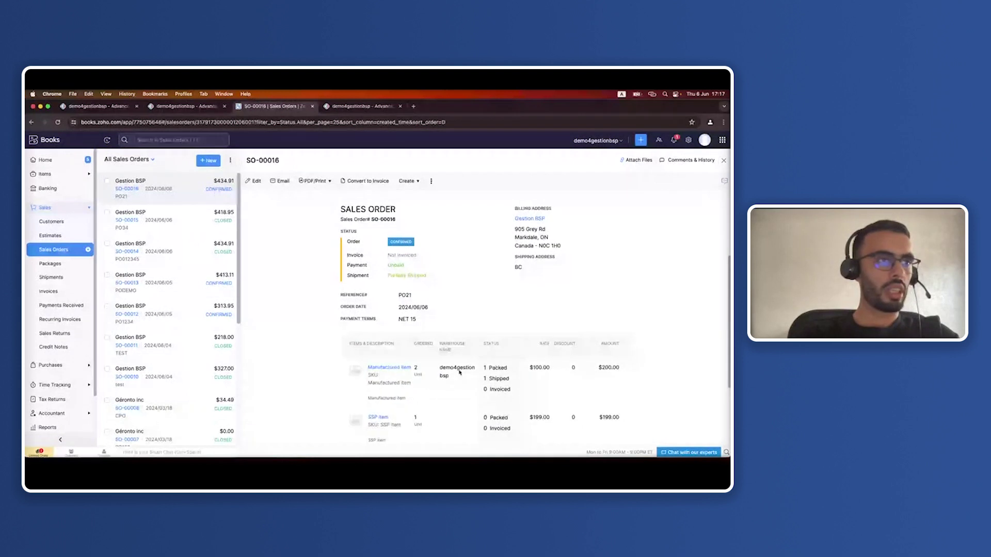
drag(483, 370, 508, 369)
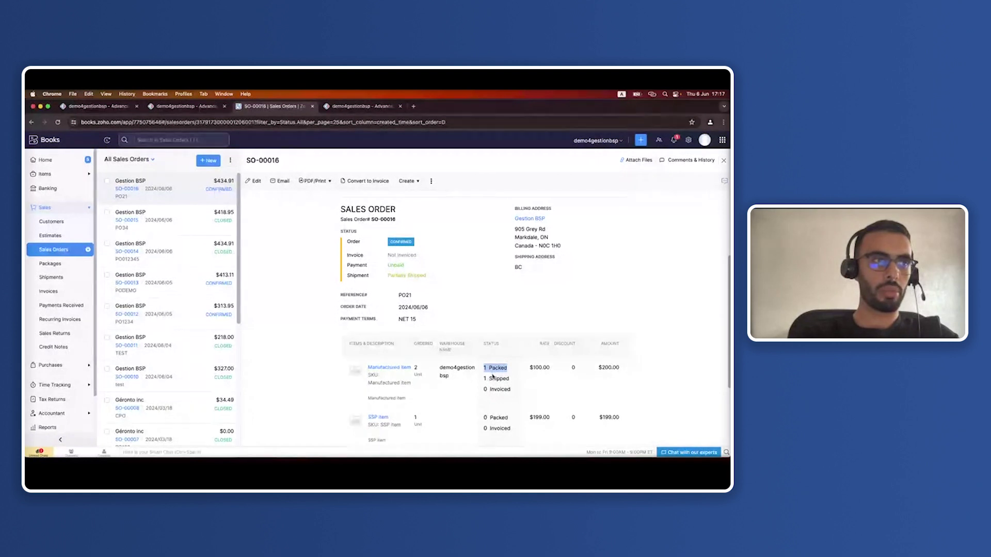
triple_click(493, 377)
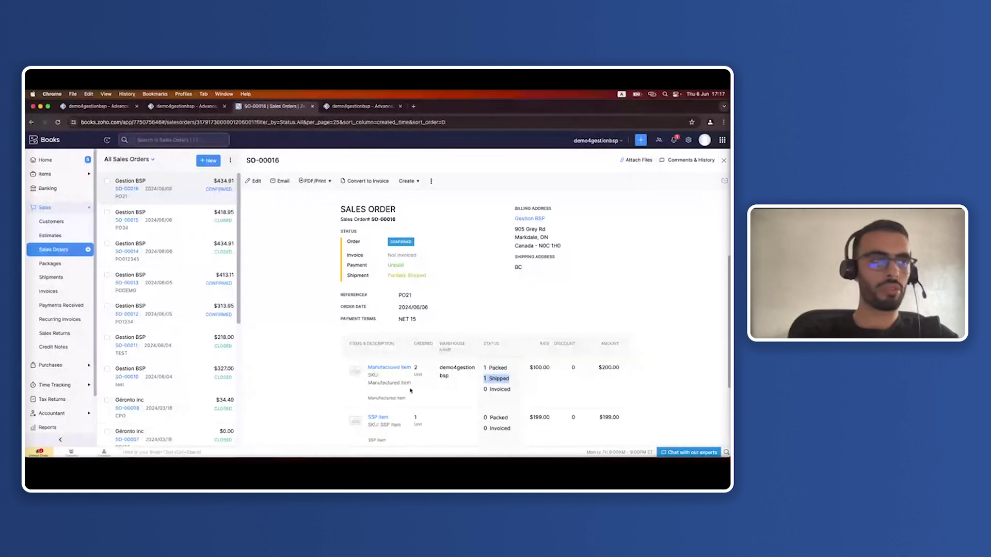
triple_click(490, 389)
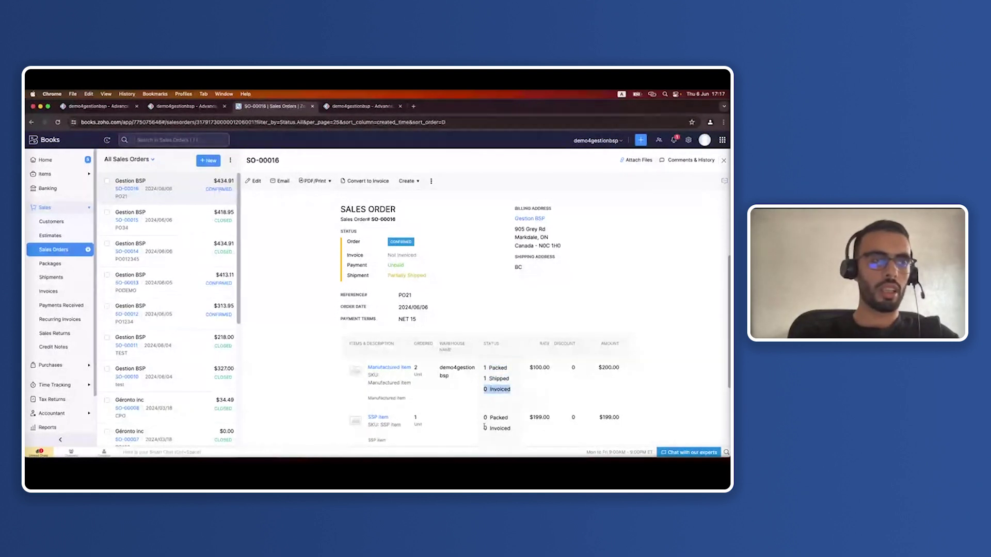
scroll(484, 426, down, 2)
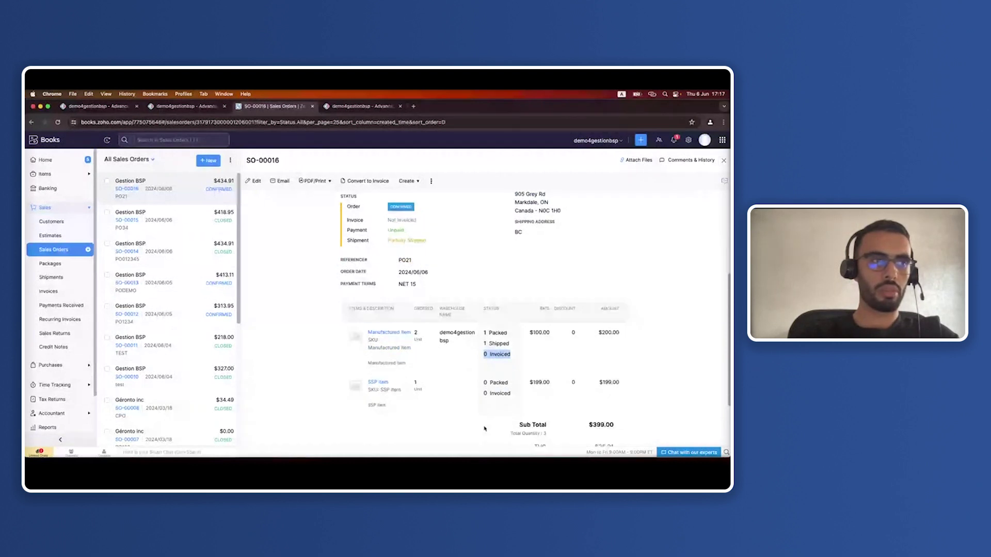
click(108, 108)
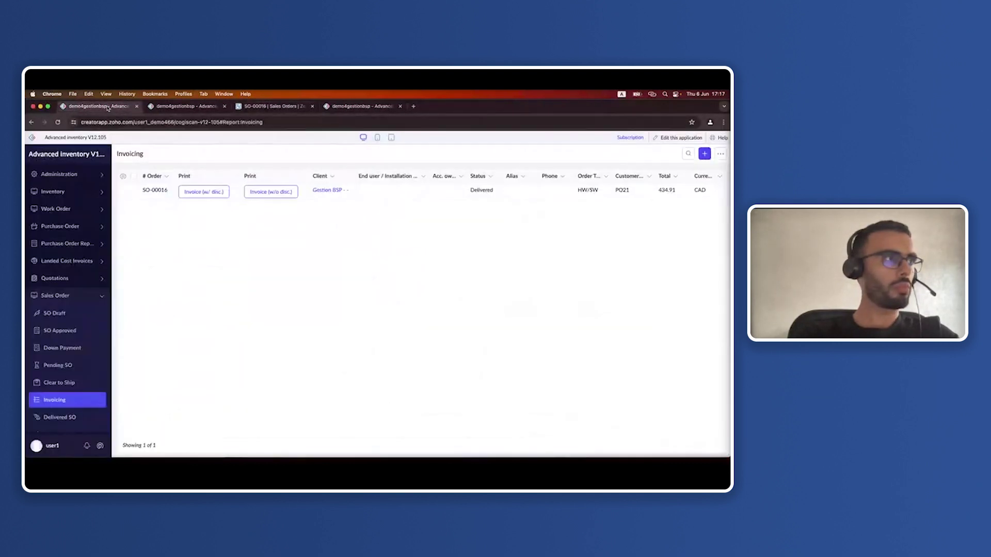
Open the invoice with discount for the delivered sales order and examine the quantities to invoice for its Products and Non-HW P/Ns
click(205, 192)
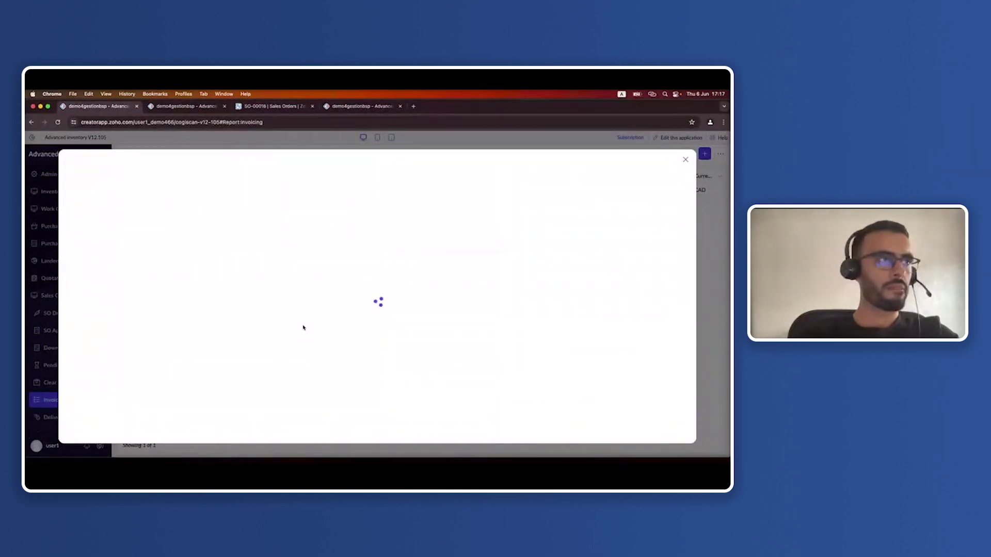
click(618, 306)
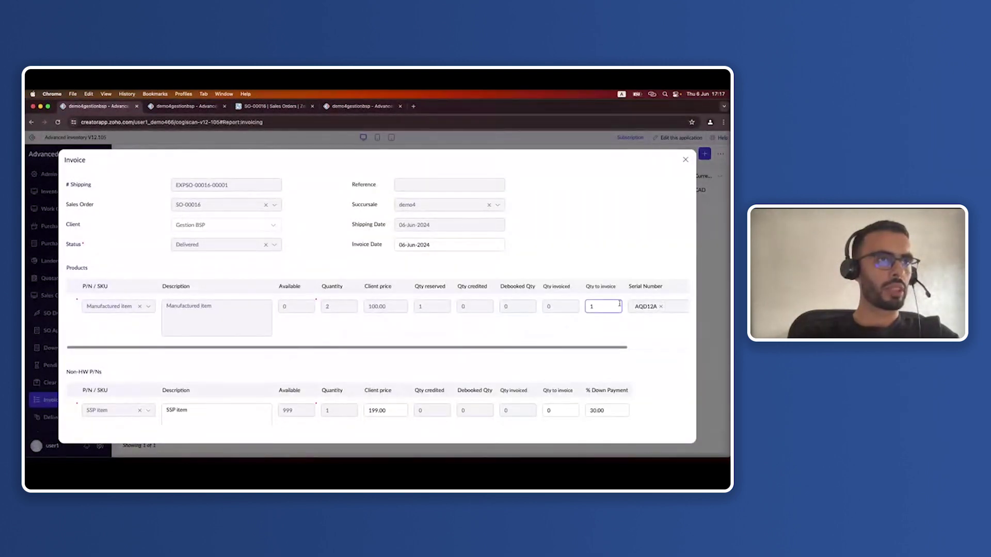
click(495, 327)
scroll(566, 323, down, 2)
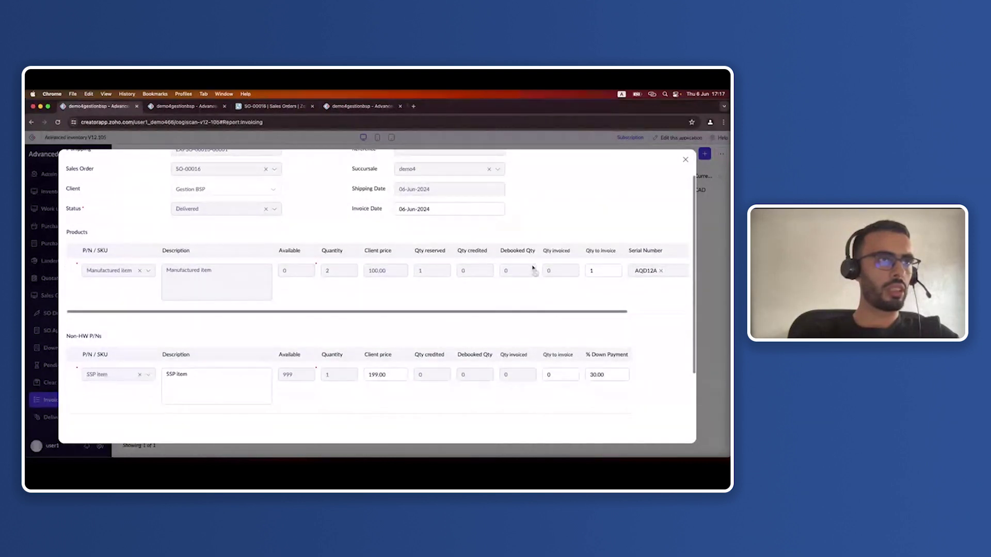
click(589, 272)
click(406, 361)
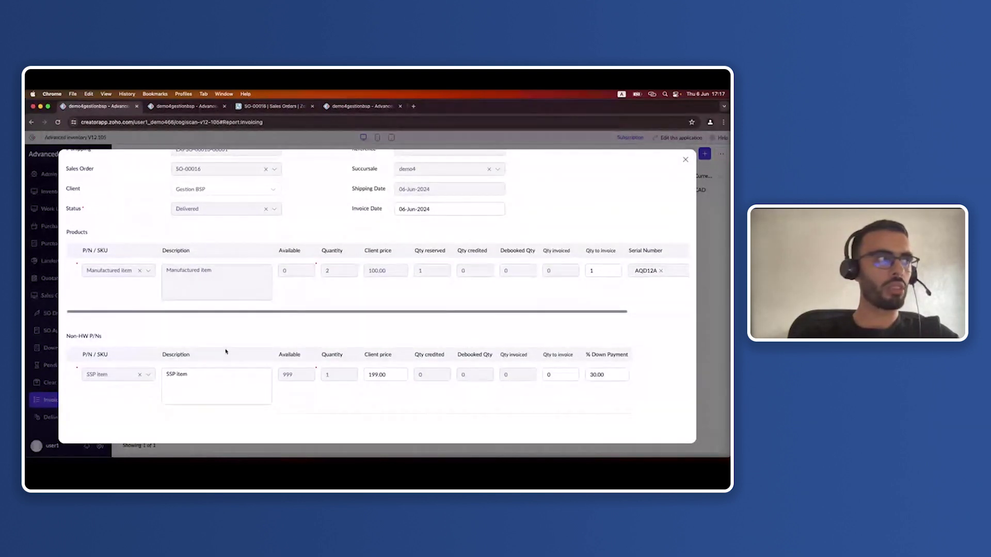
triple_click(81, 336)
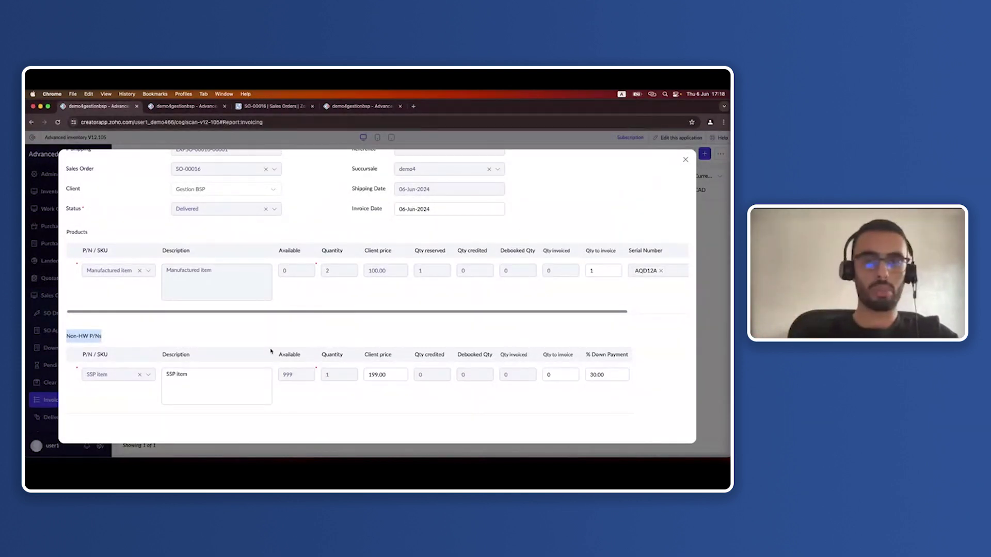
click(189, 348)
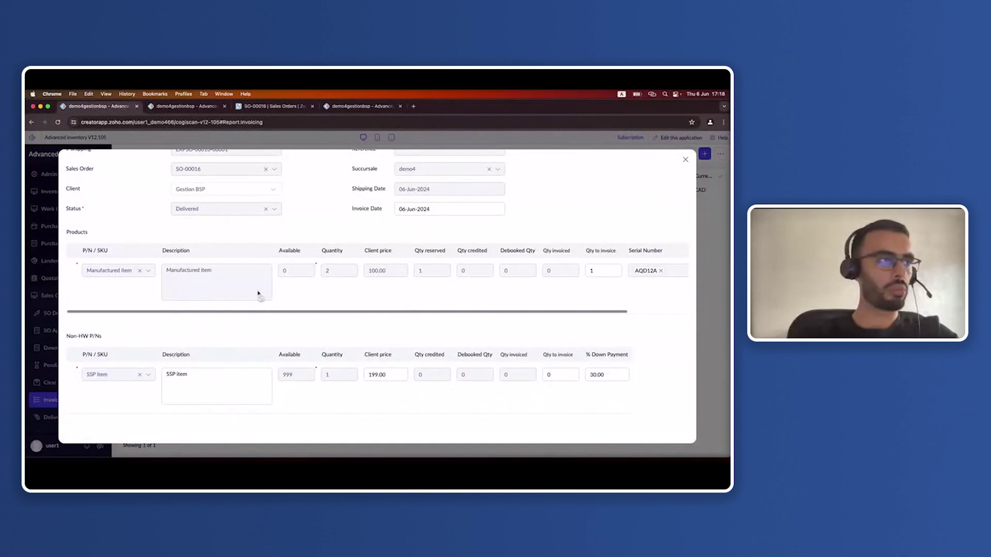
Set the SSP item's quantity to invoice to 1 and submit the invoice
scroll(206, 377, down, 2)
scroll(289, 404, down, 1)
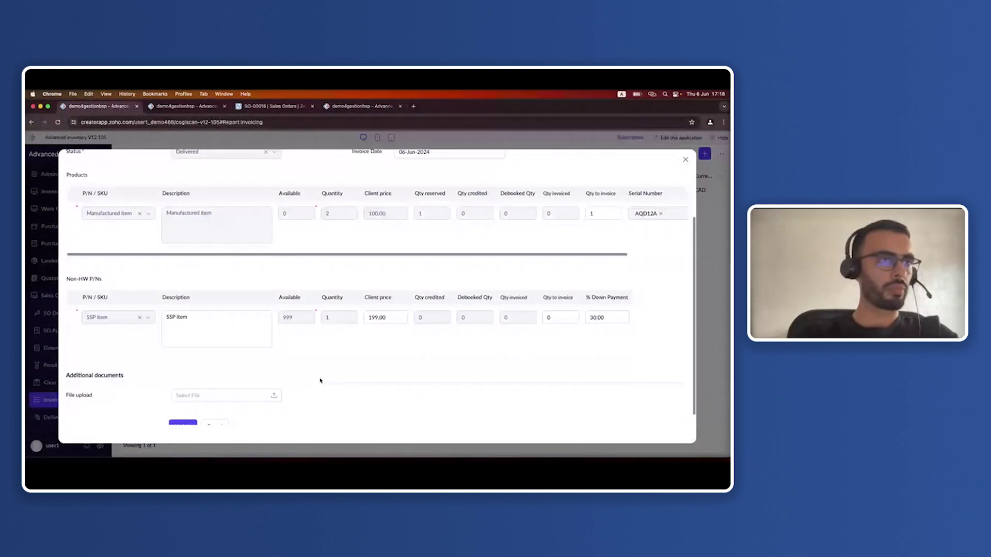
click(558, 319)
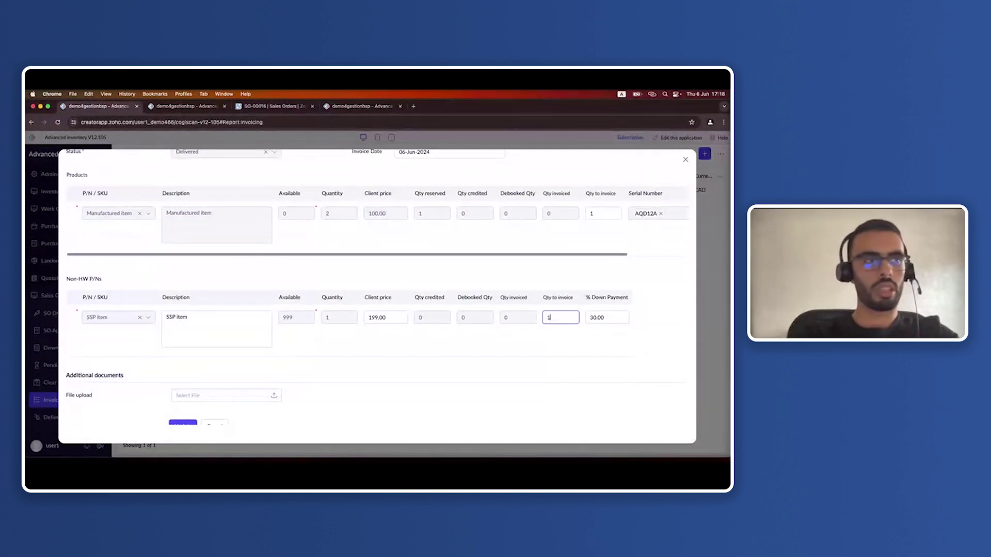
click(454, 363)
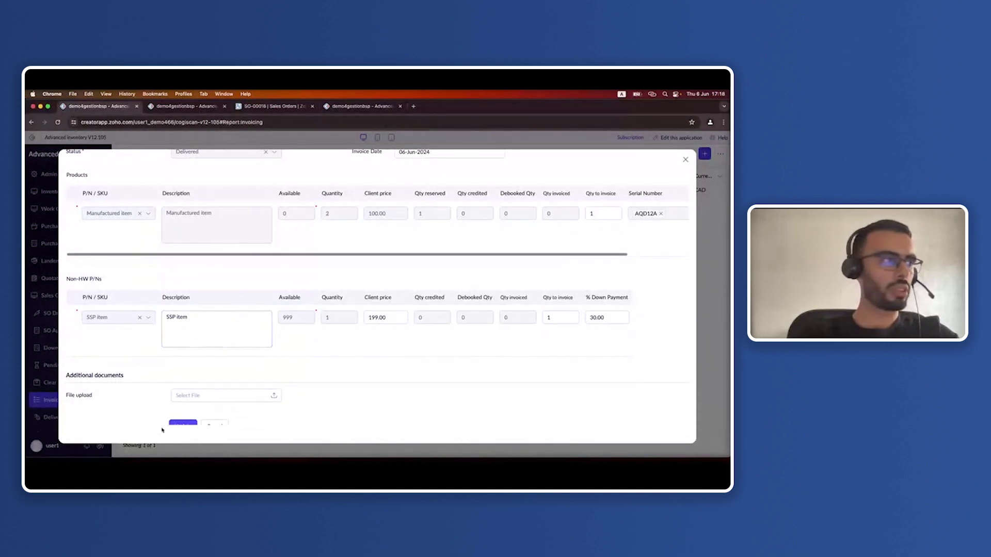
scroll(173, 420, down, 1)
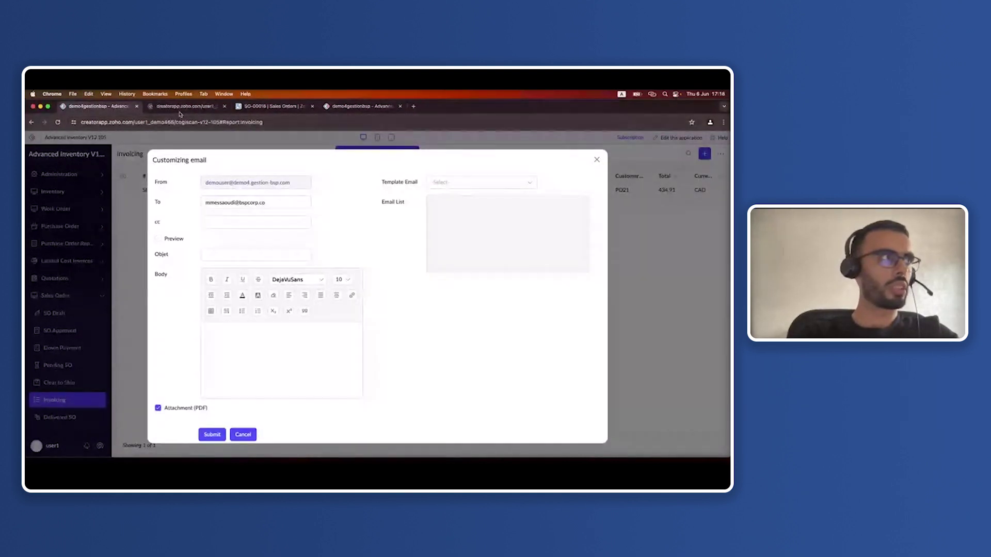
View the generated invoice without printing it, and submit the customer email with the PDF attachment included
click(180, 107)
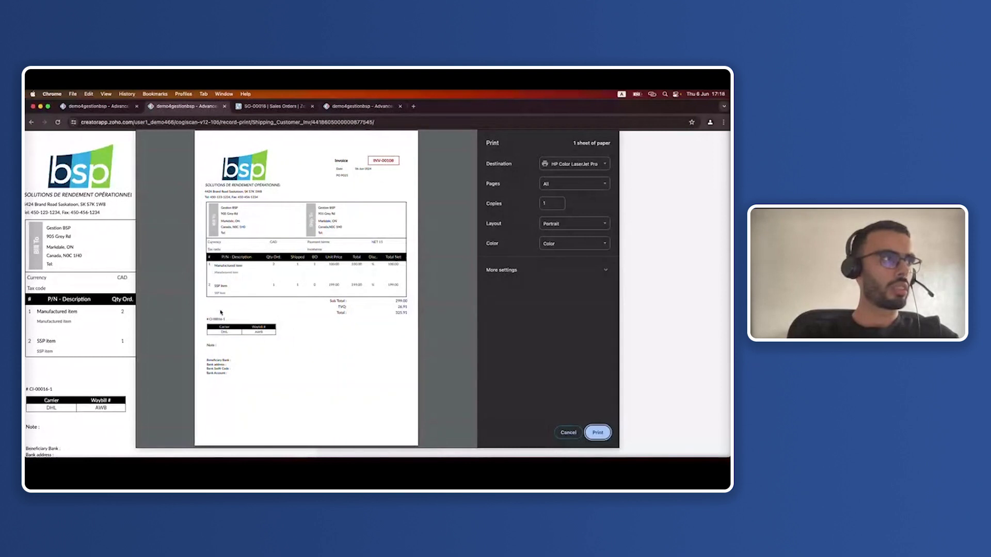
key(Escape)
click(95, 108)
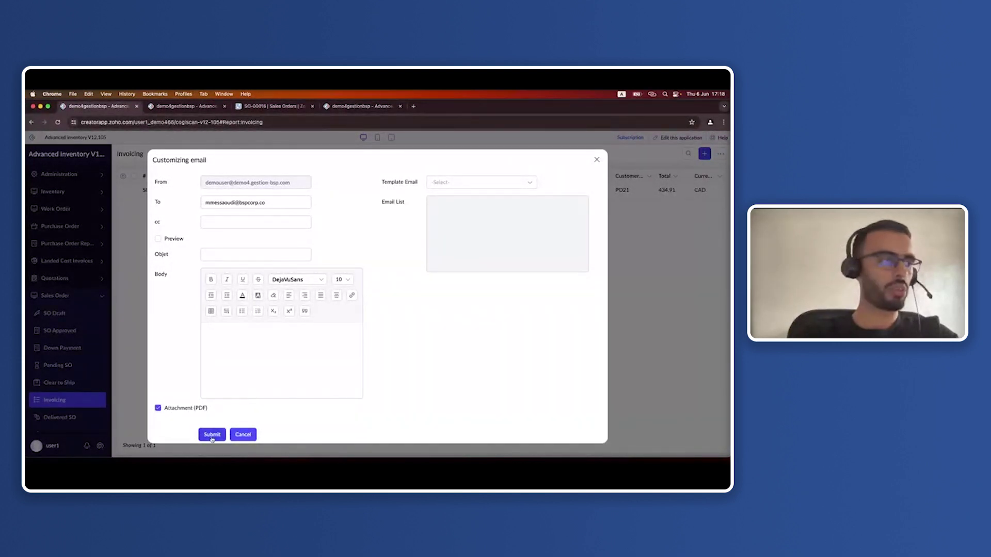
click(212, 435)
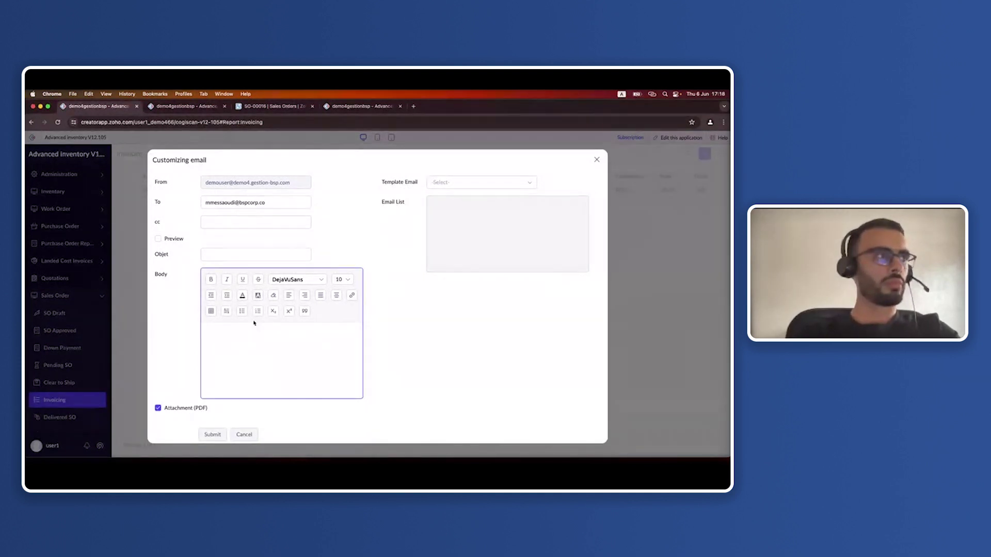
click(296, 247)
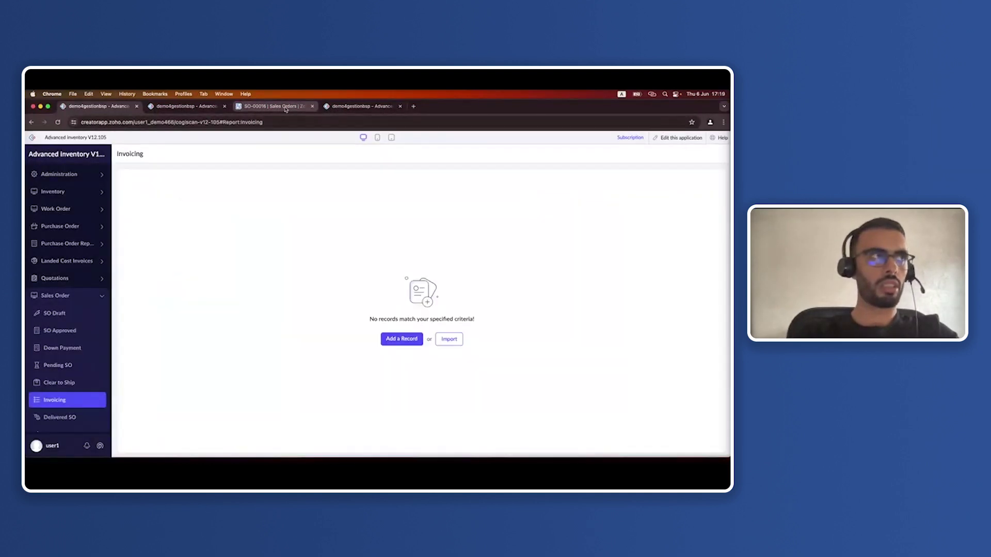
Switch to Zoho Books, reload the newest sales order, and examine its items' invoiced quantities and its linked invoices
click(285, 110)
click(183, 189)
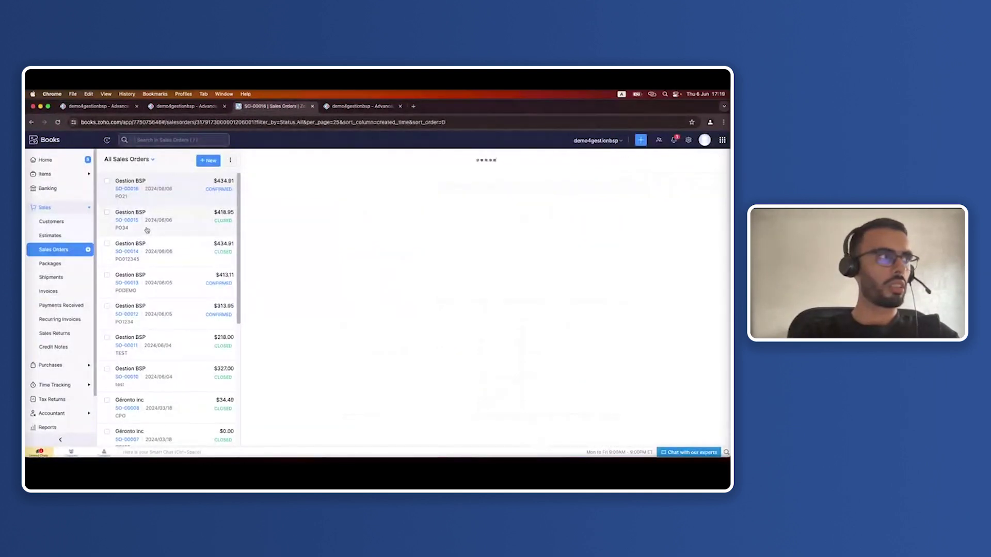
click(183, 190)
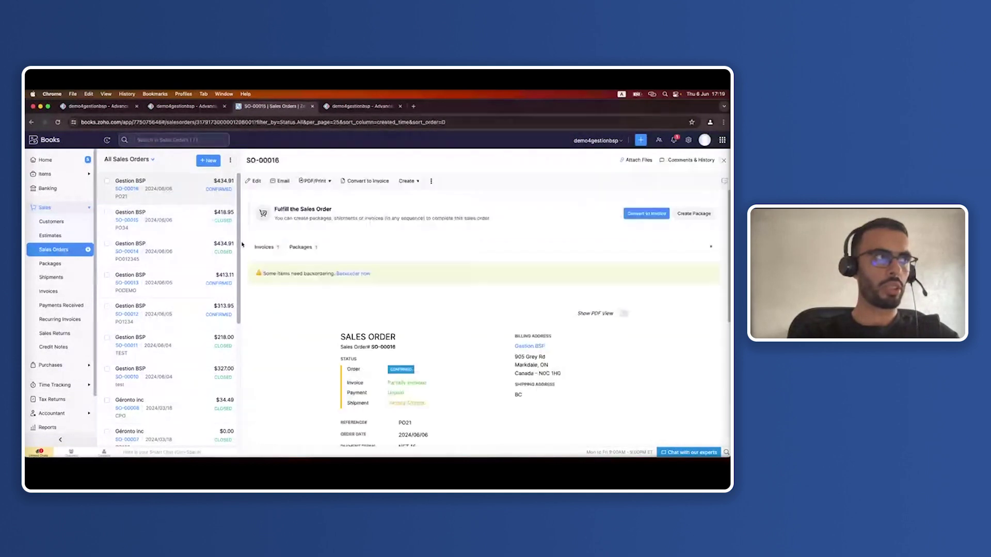
scroll(345, 369, down, 4)
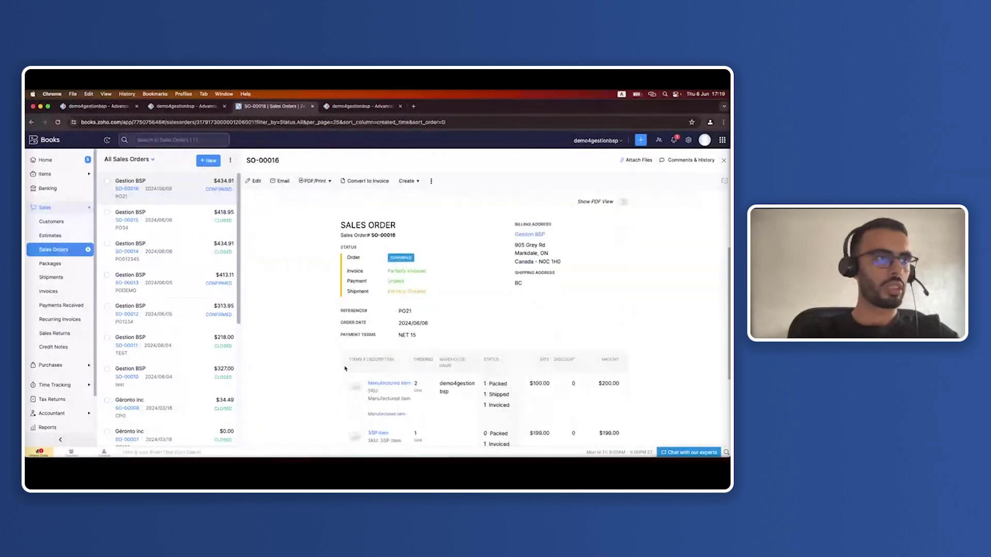
triple_click(495, 351)
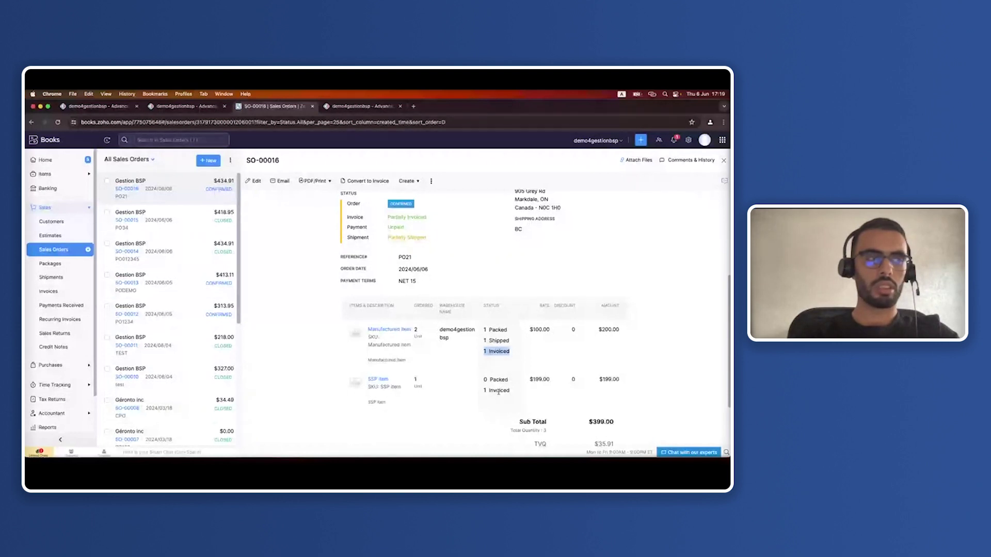
triple_click(498, 391)
scroll(433, 258, up, 5)
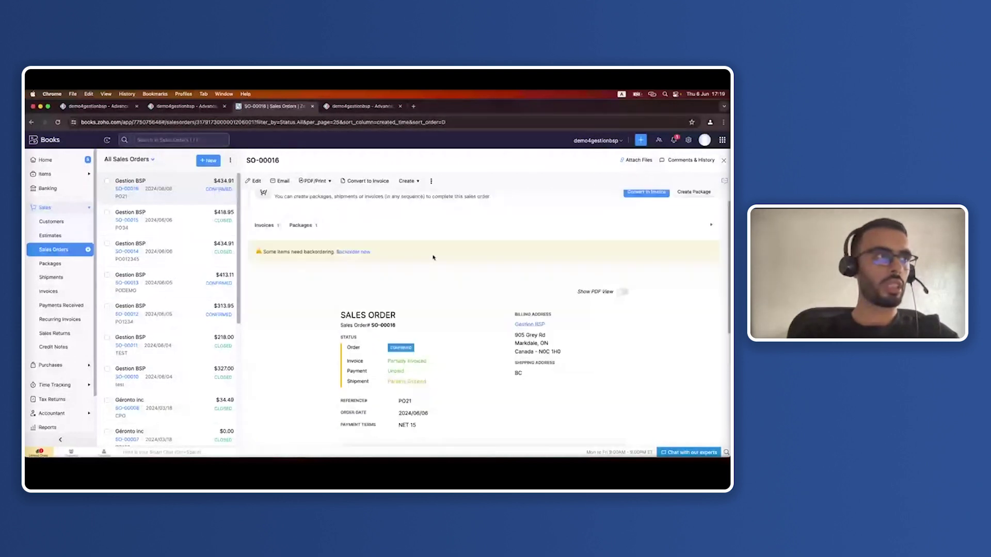
click(264, 248)
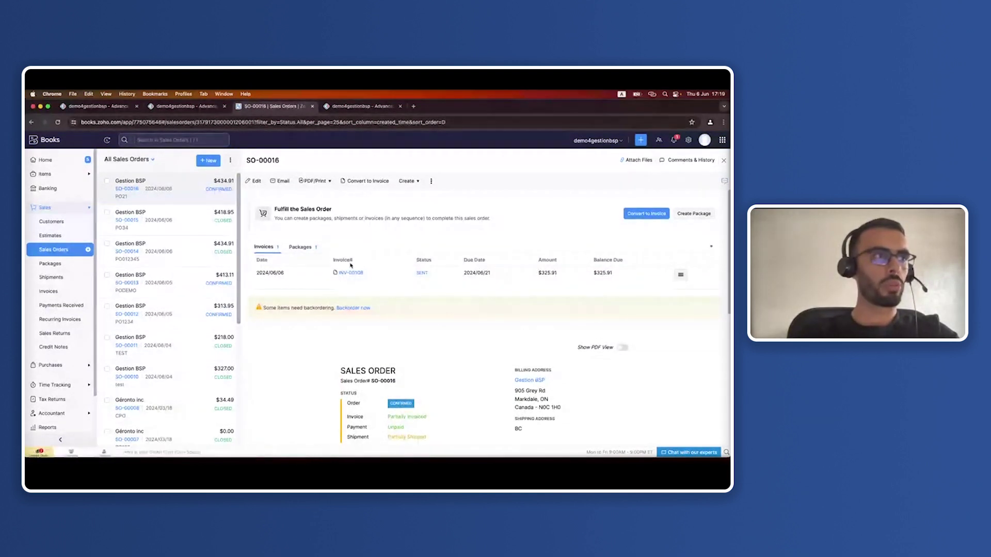
Switch back to Advanced Inventory, check the Clear to Ship list, and show the pending sales orders with the Sales Order section collapsed
key(super+1)
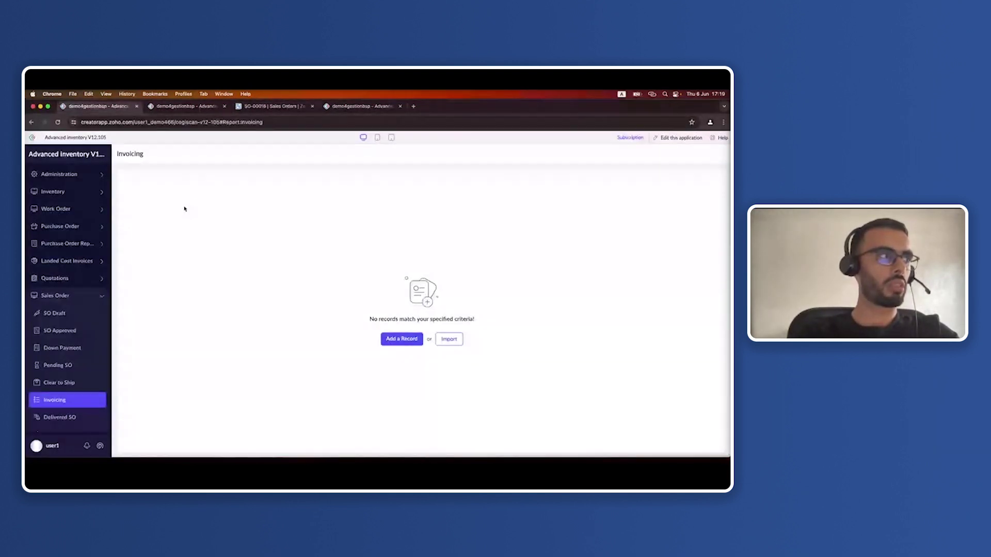
click(72, 382)
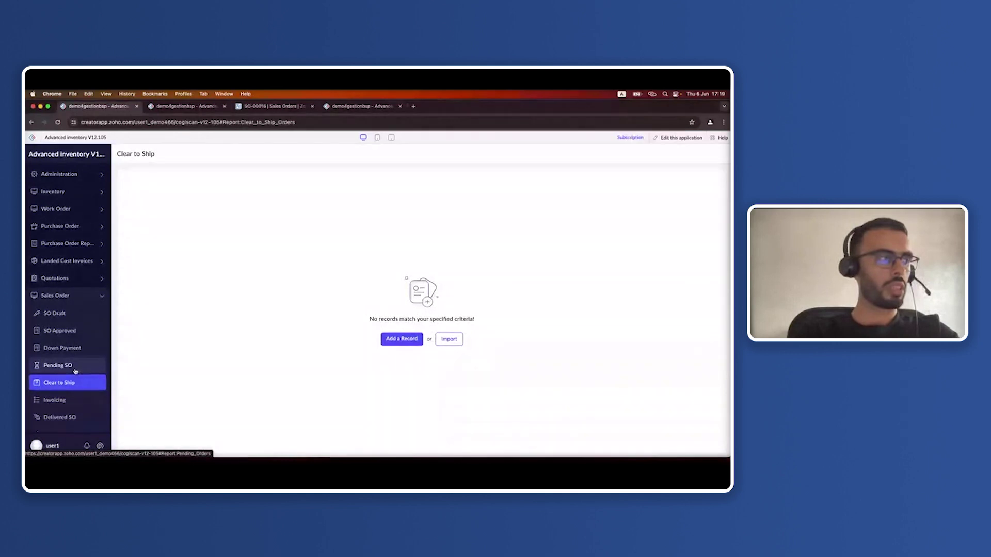
click(75, 370)
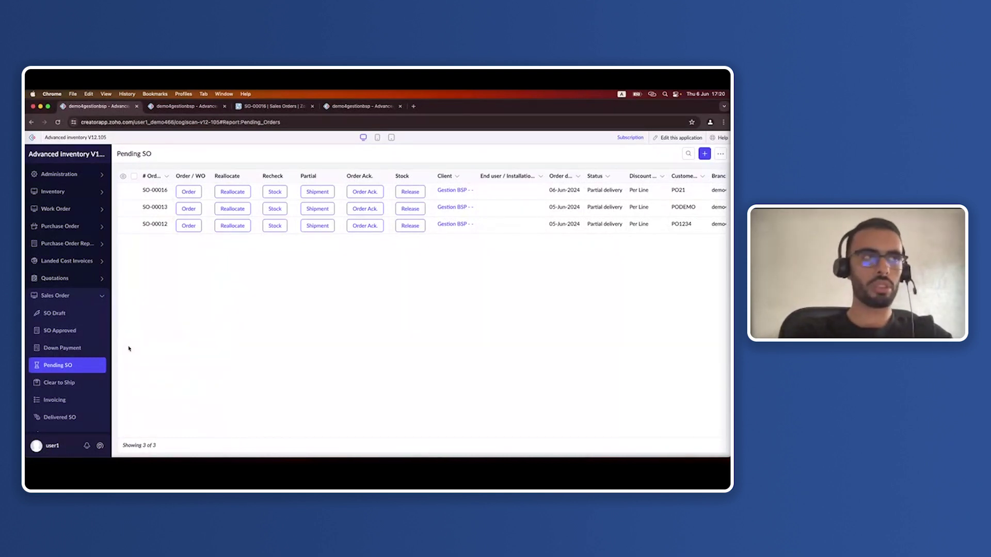
scroll(73, 320, down, 3)
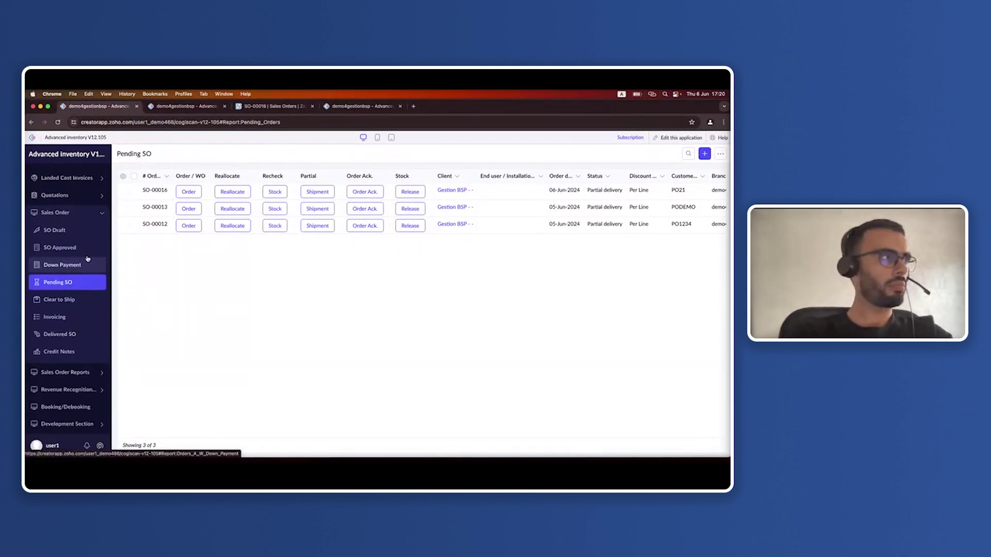
click(97, 212)
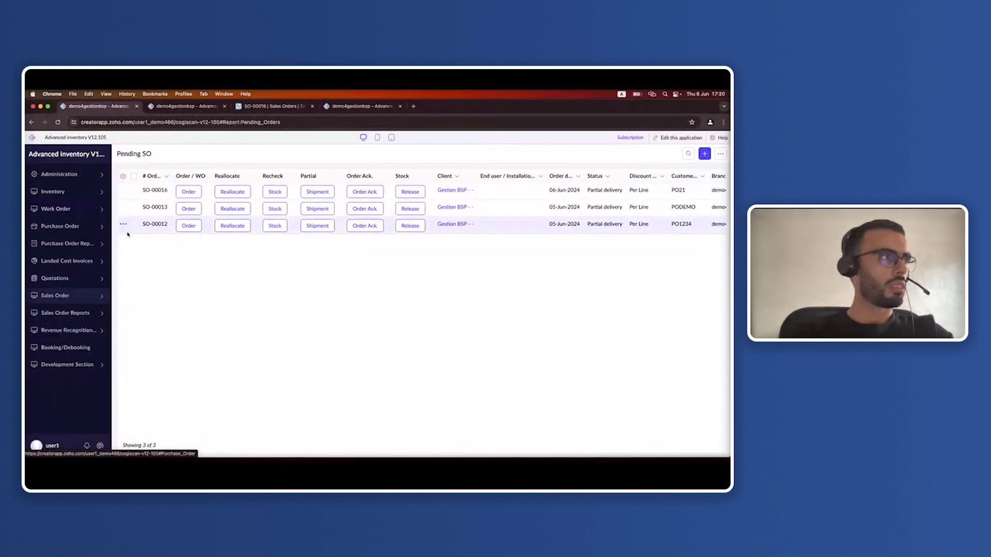
Open the newest pending sales order for editing and add a Processor line to its HW items
click(123, 190)
click(140, 199)
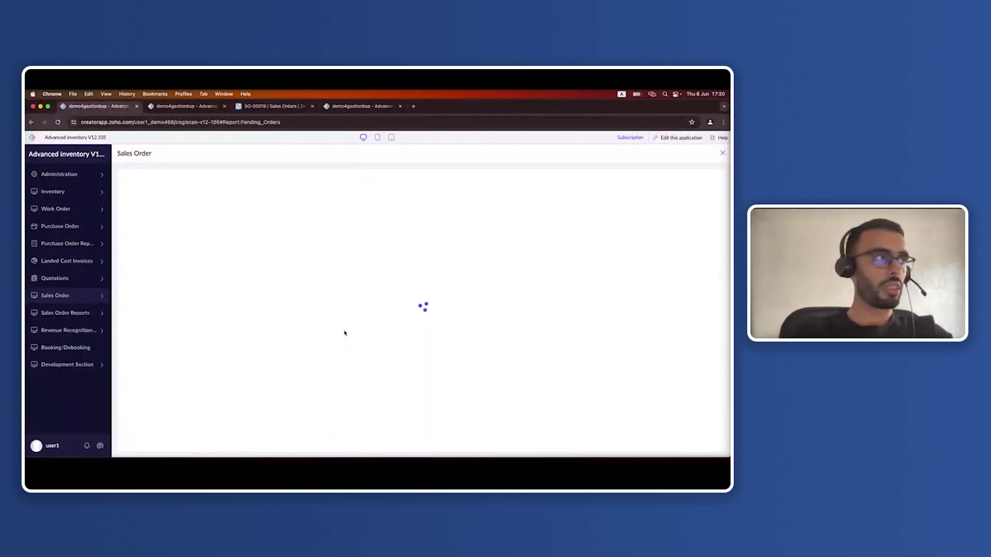
scroll(327, 363, down, 5)
scroll(327, 362, down, 3)
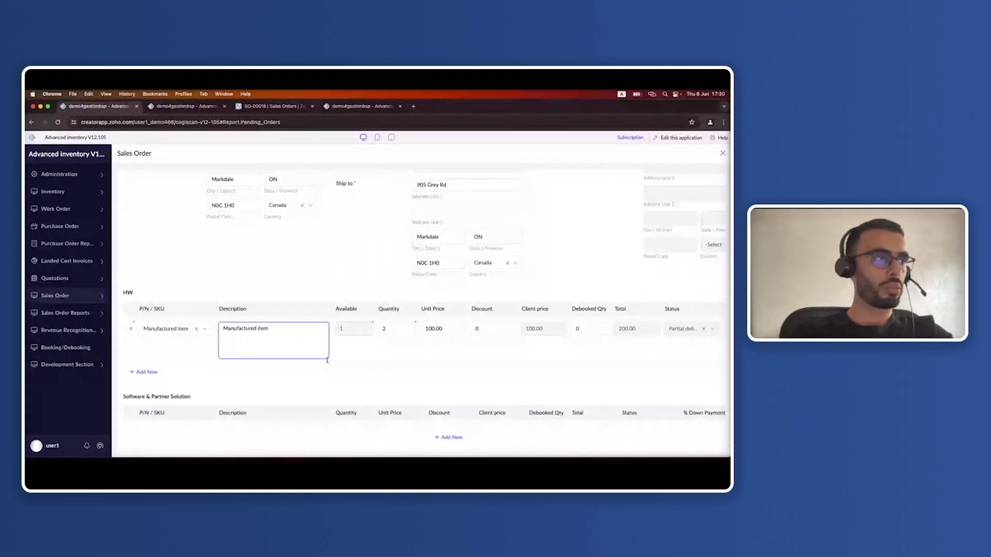
click(146, 365)
click(198, 366)
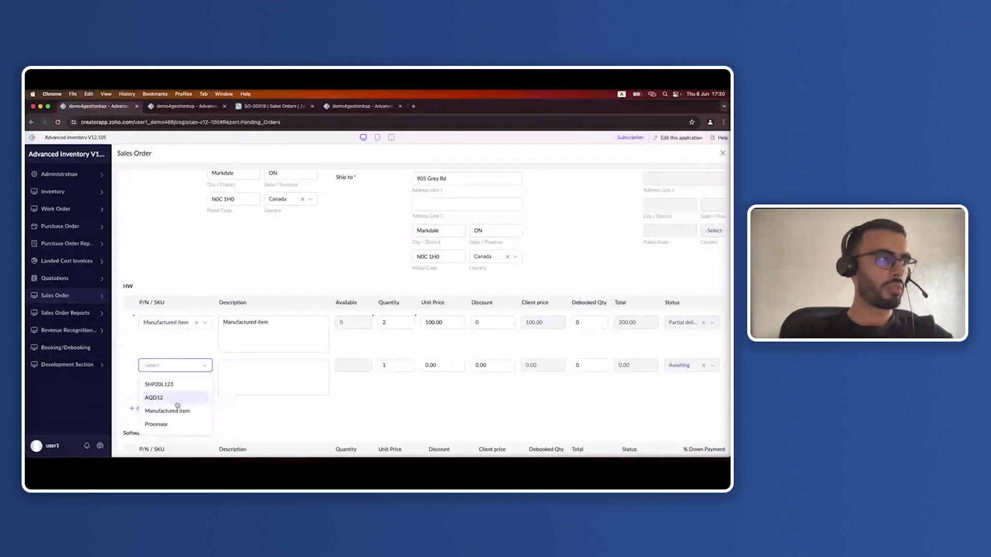
click(176, 425)
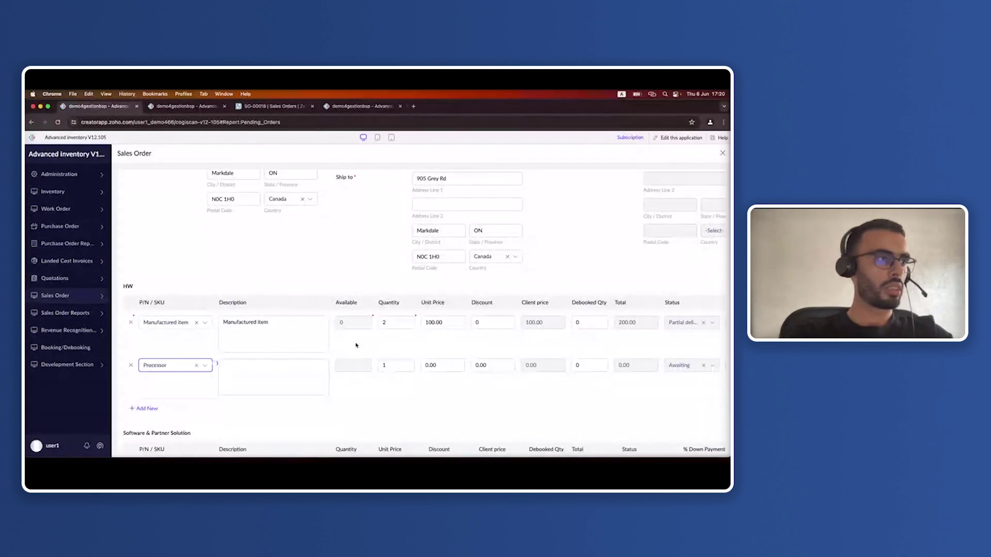
Set the Processor line's quantity to 2, keeping the unit price at 60.00, and update the sales order
double_click(398, 365)
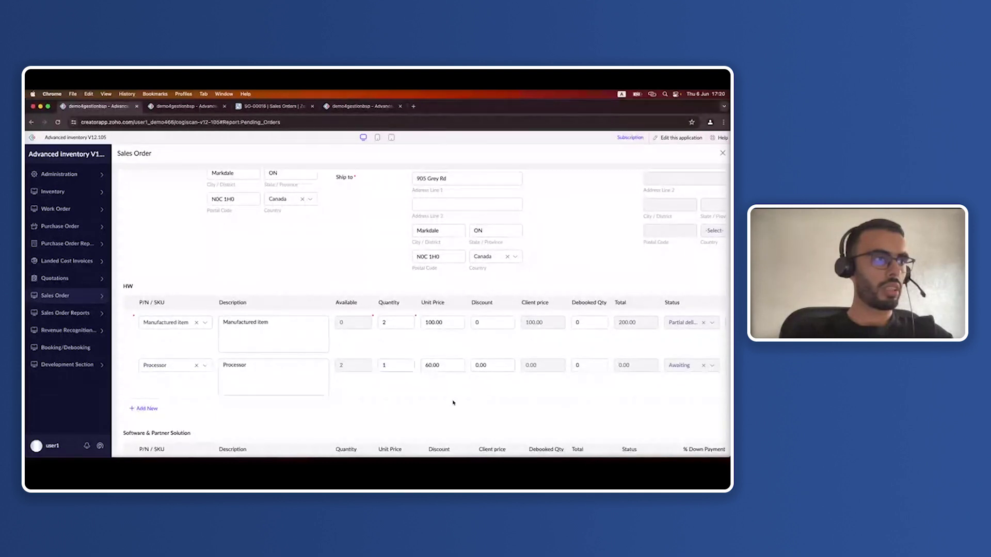
click(442, 364)
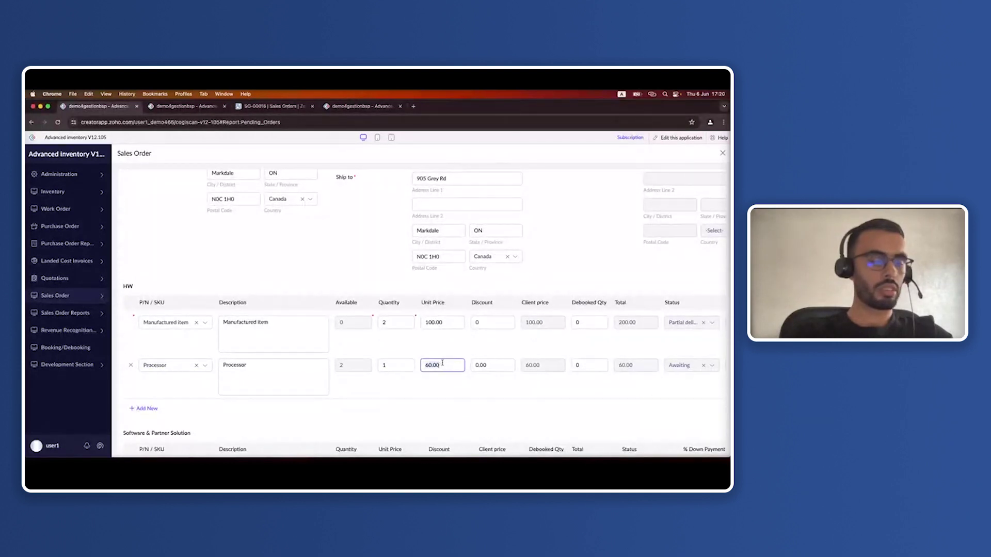
click(394, 365)
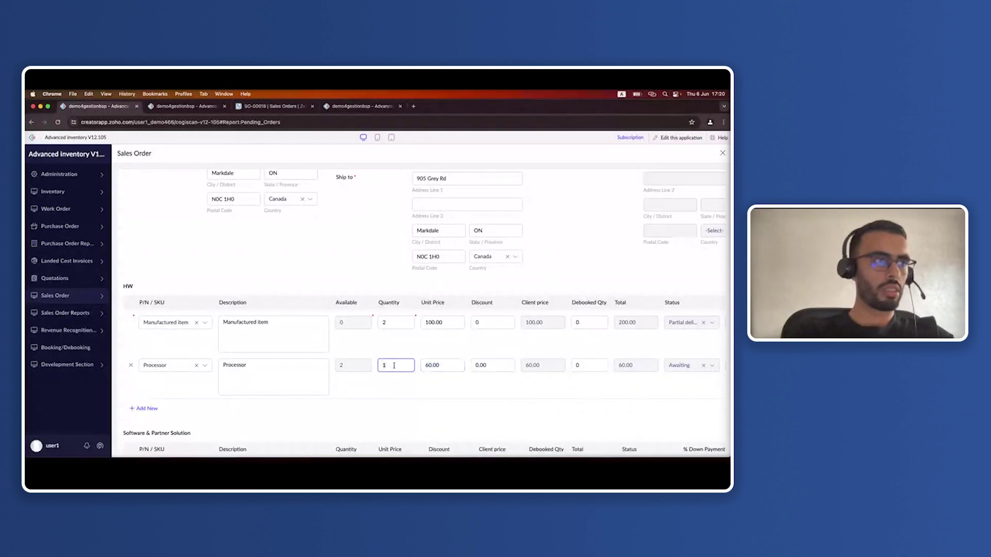
click(372, 412)
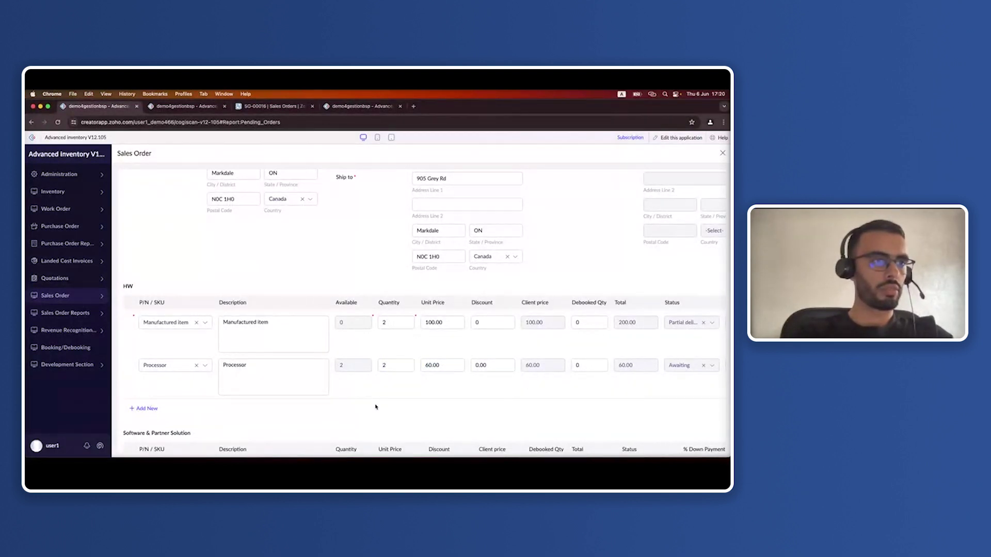
scroll(375, 407, down, 5)
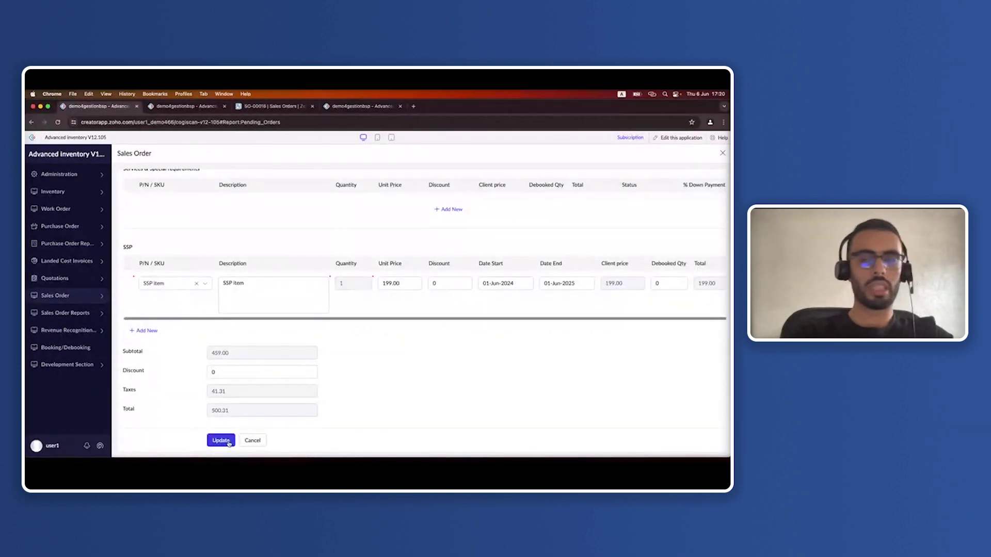
click(221, 441)
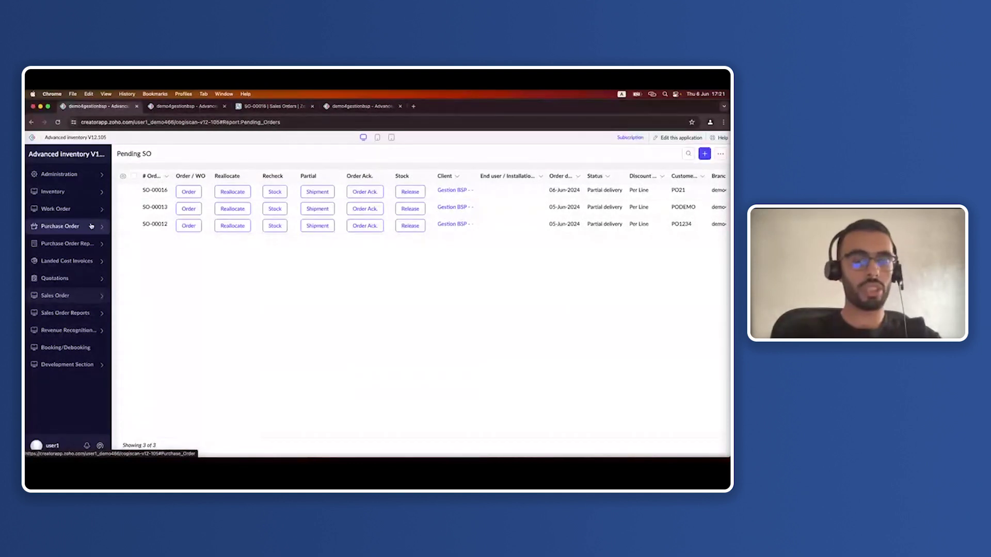
Show the Booking/Debooking report and compare the totals of the newest sales order's Approved and Partial delivery entries
click(53, 347)
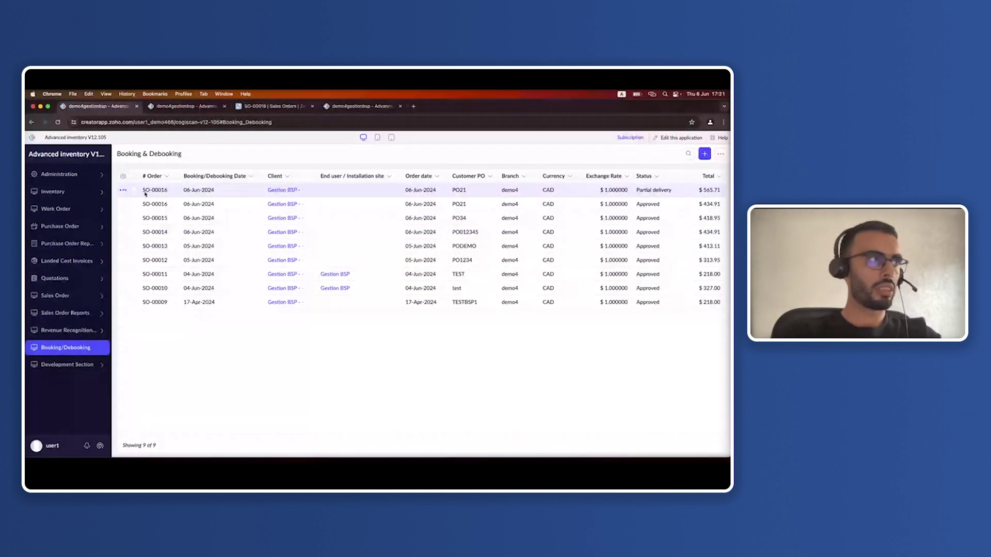
drag(145, 193, 171, 204)
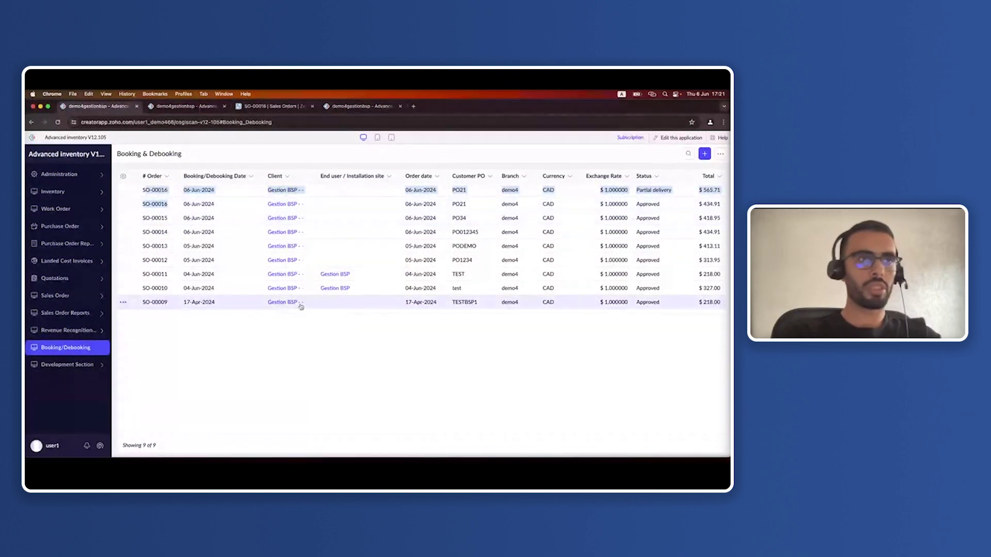
click(462, 396)
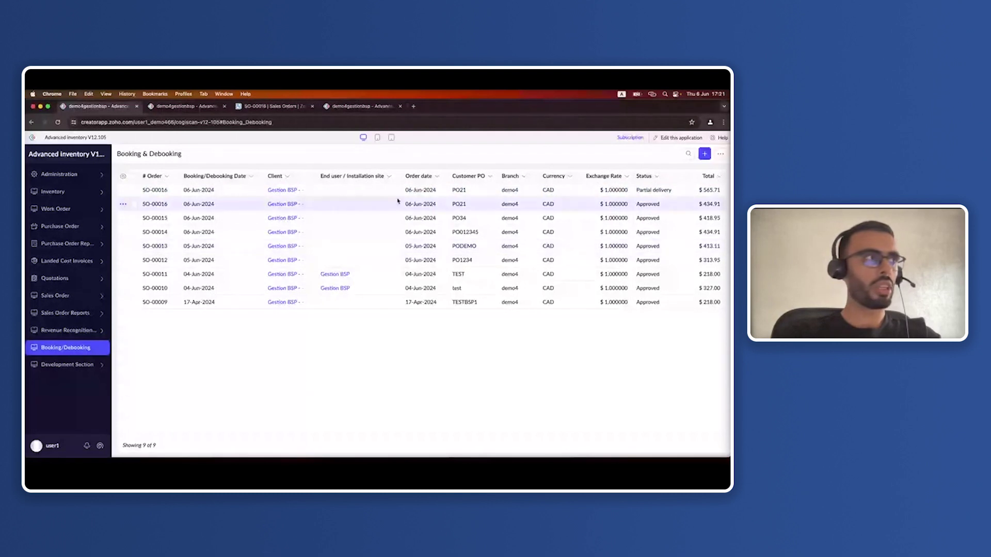
double_click(159, 204)
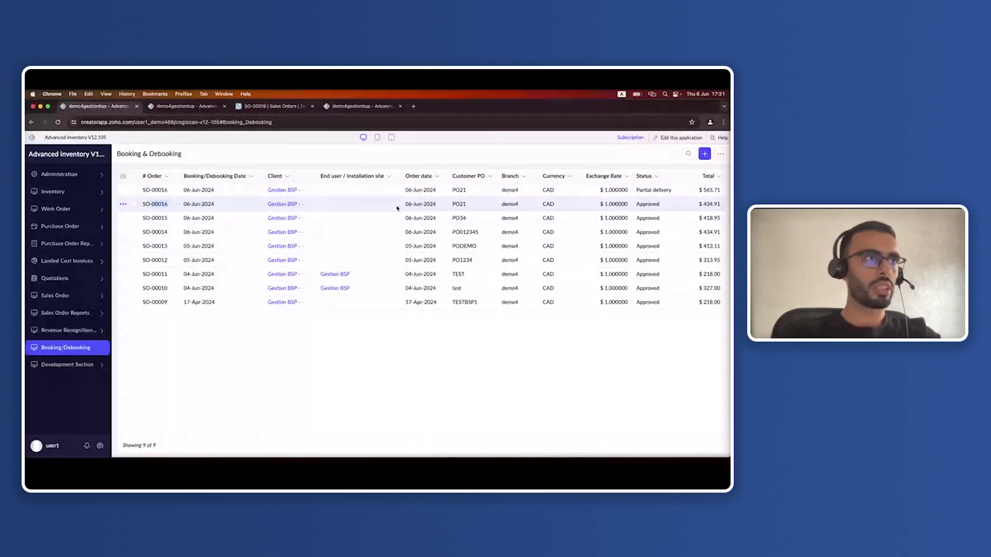
drag(703, 204, 719, 207)
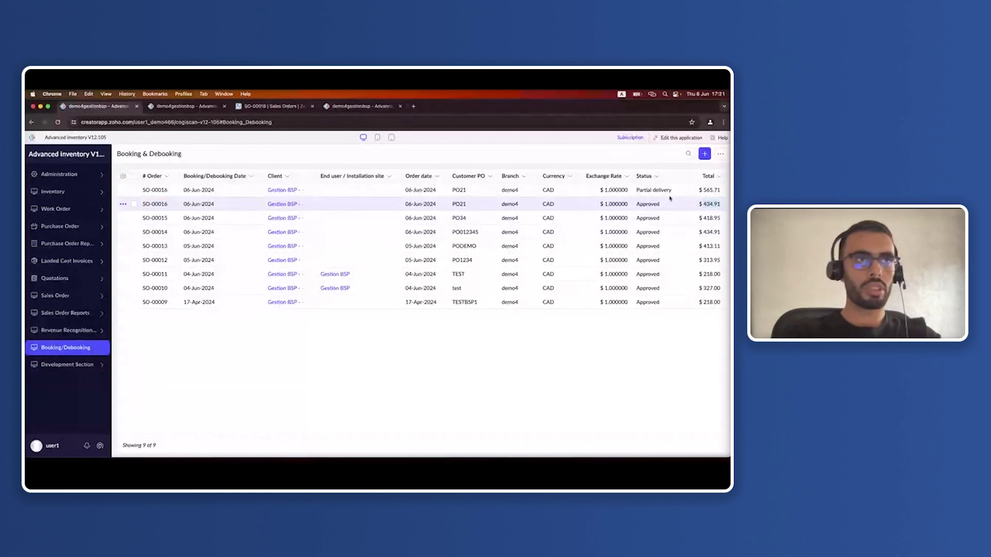
drag(702, 190, 719, 190)
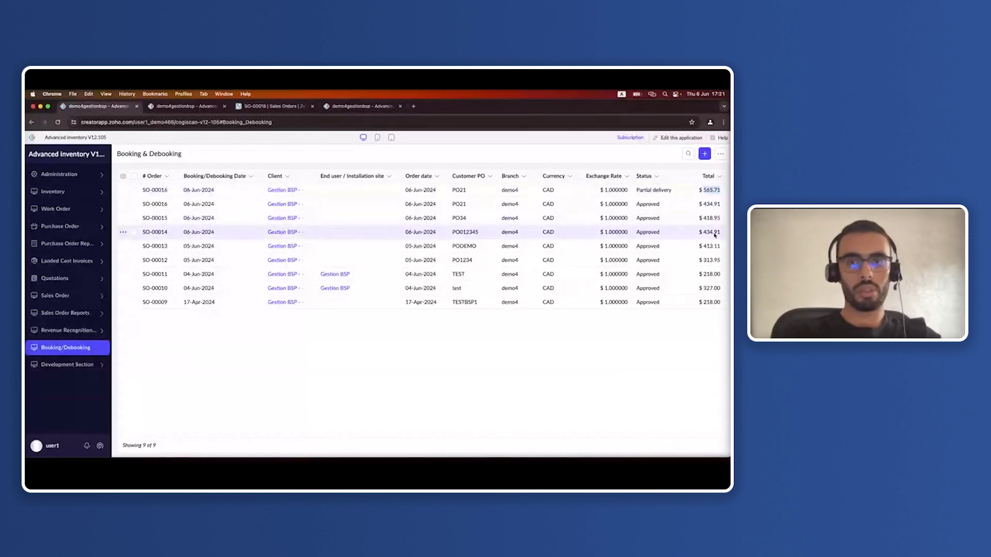
Open the newest order's Approved booking entry, examine its product and SSP lines, and close it without changes
click(124, 194)
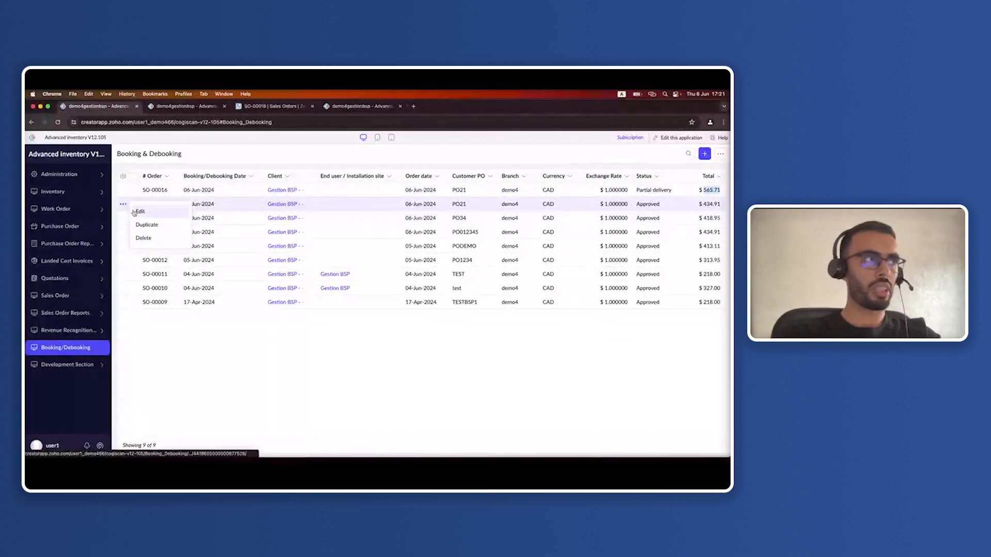
click(139, 212)
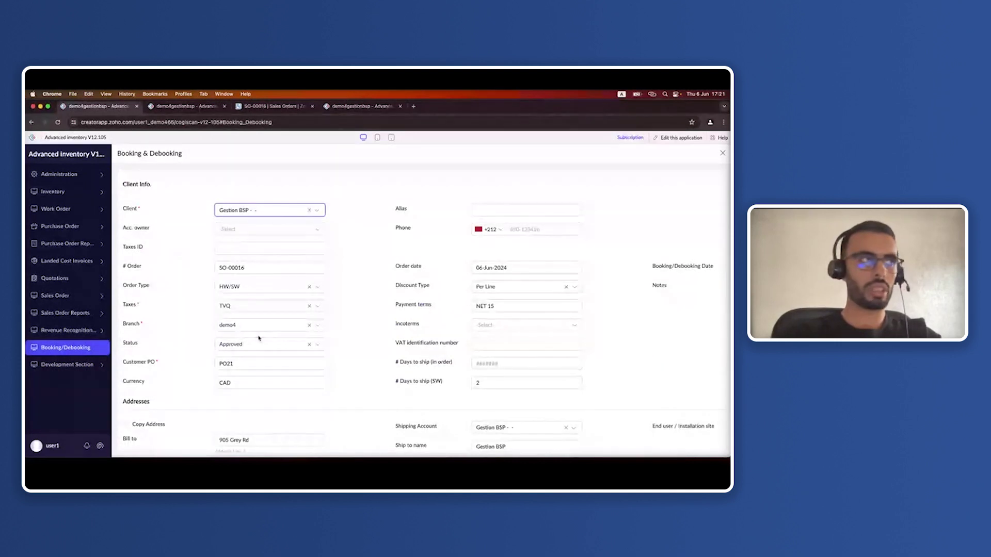
scroll(258, 338, down, 5)
scroll(259, 338, down, 6)
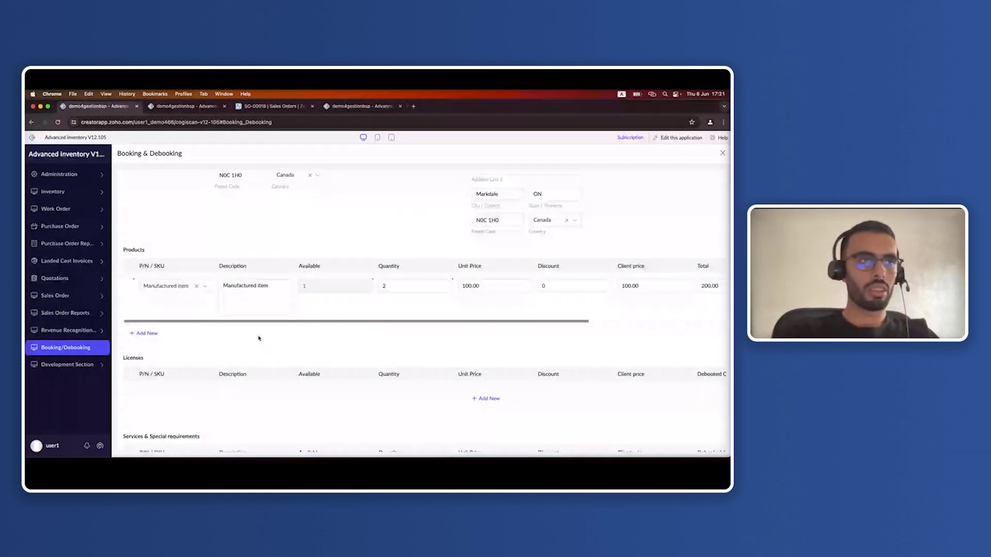
scroll(317, 319, right, 3)
scroll(338, 314, right, 5)
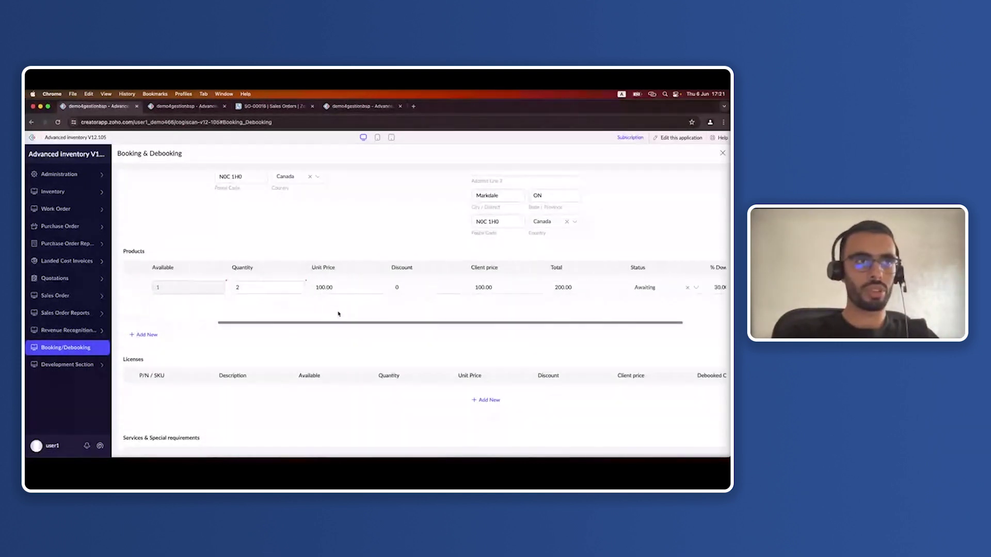
scroll(338, 314, left, 5)
scroll(338, 314, down, 5)
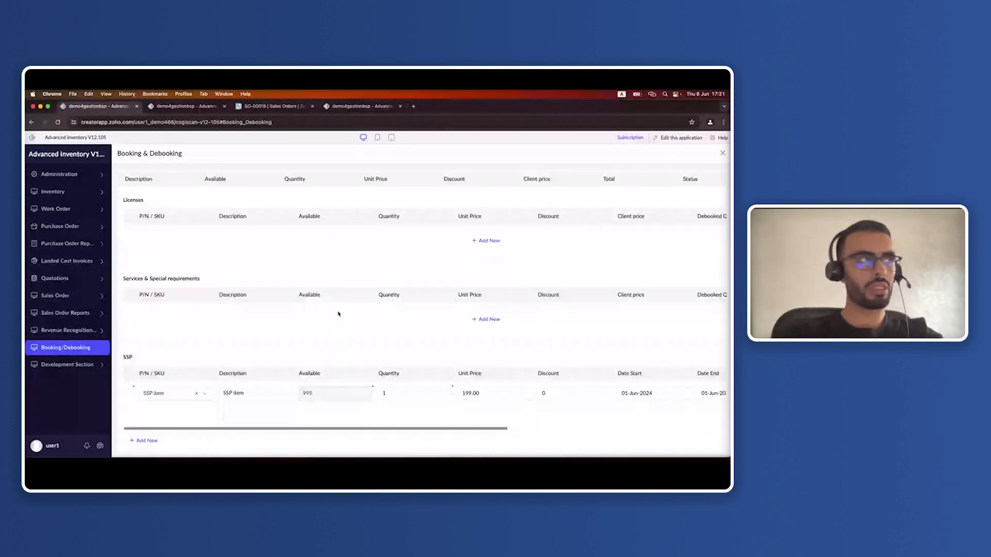
key(Escape)
Open the newest order's Partial delivery booking entry, examine its client info, addresses and product lines, and close it
click(124, 191)
click(140, 195)
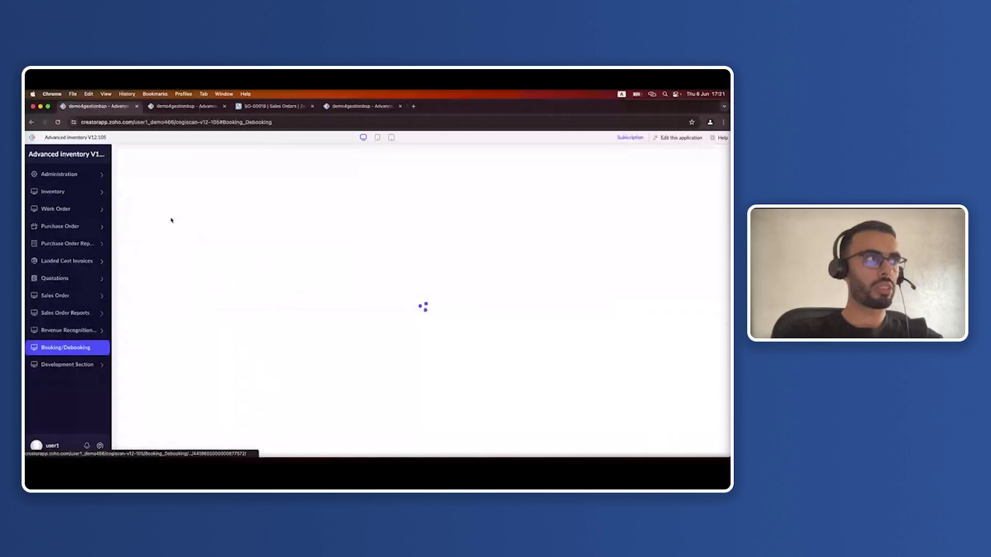
scroll(361, 338, down, 9)
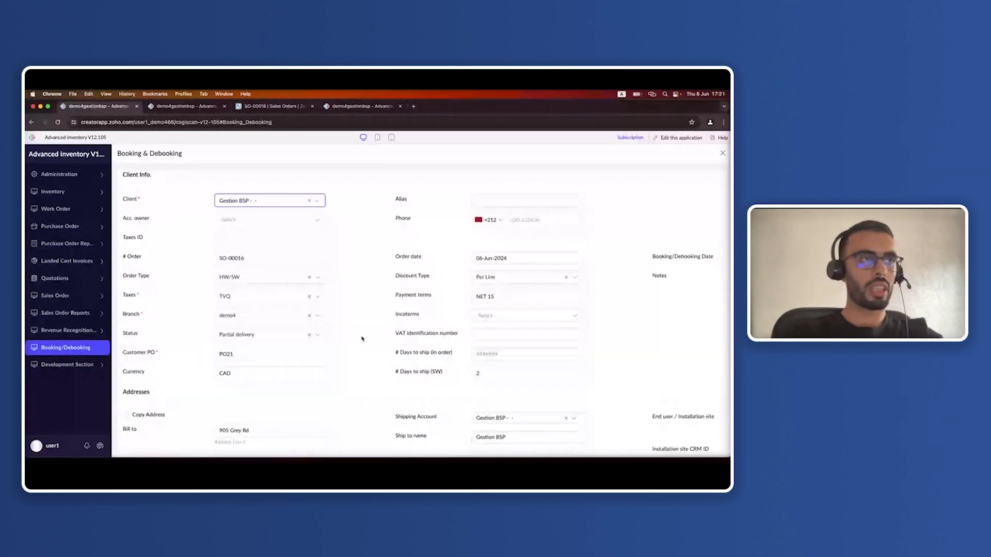
scroll(208, 387, down, 7)
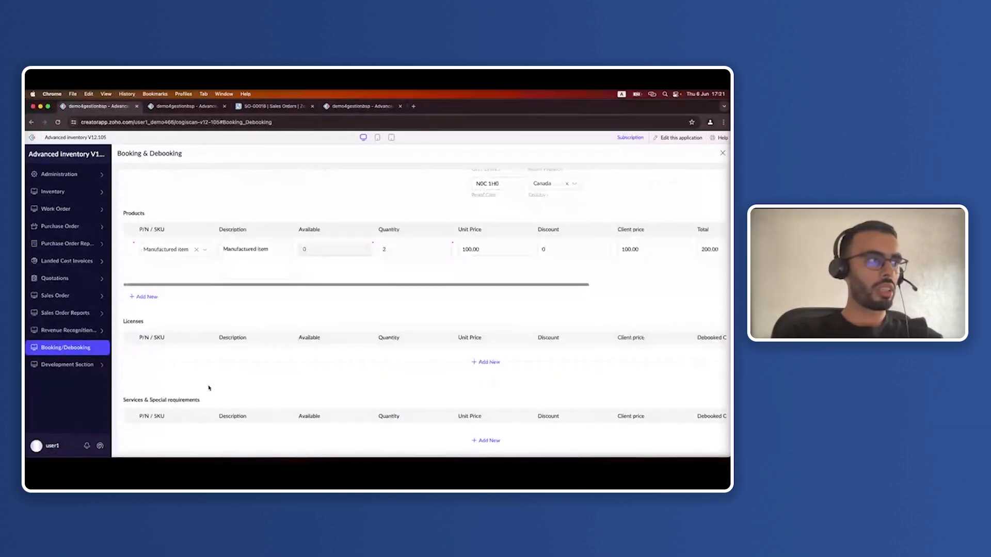
scroll(208, 387, up, 7)
scroll(209, 388, up, 2)
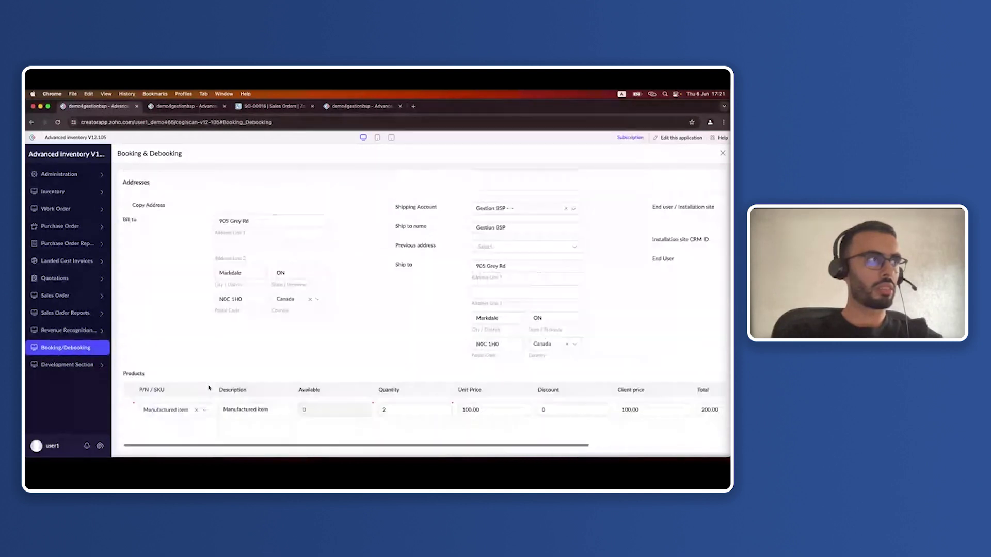
key(Escape)
Reopen the Partial delivery booking entry, compare its Total with its Old Total, and close it without changes
click(124, 191)
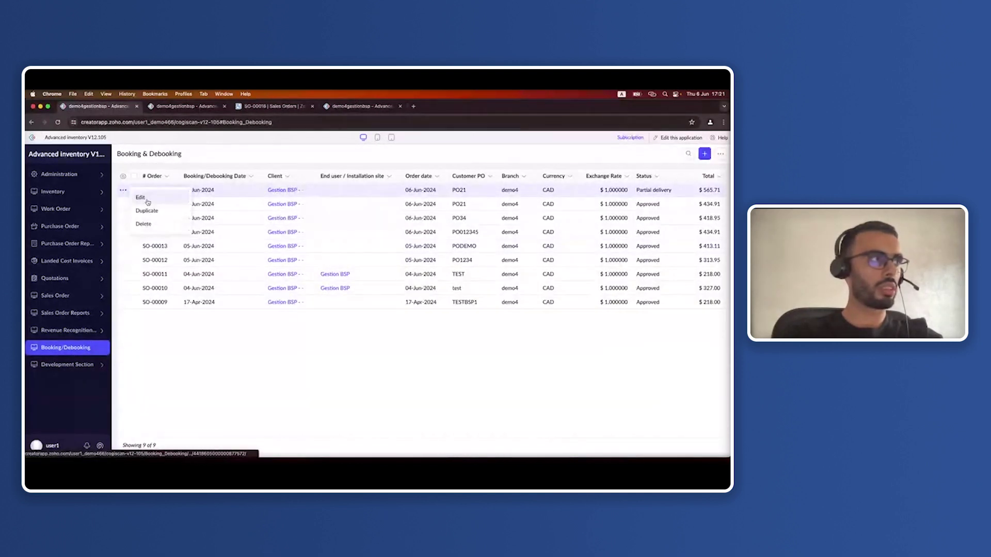
click(138, 198)
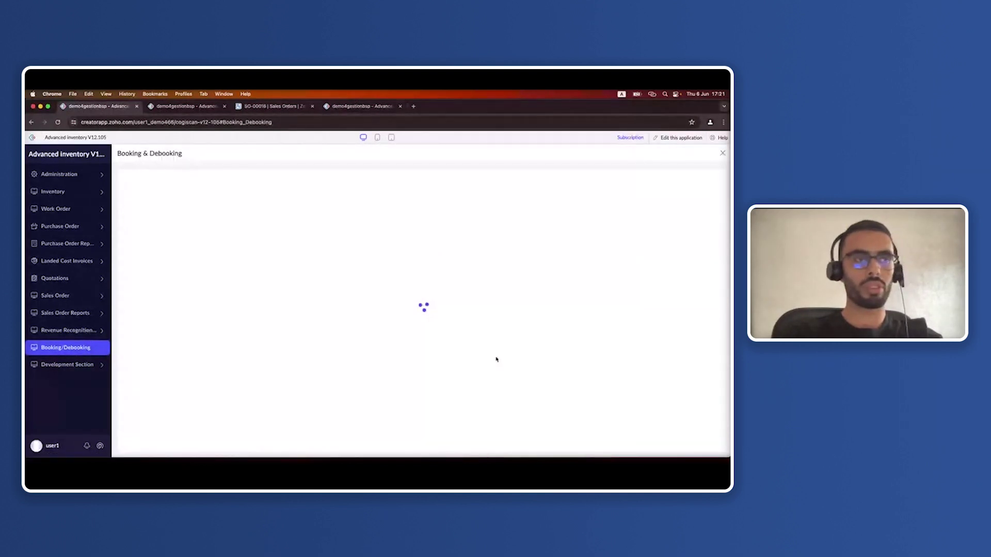
scroll(495, 357, down, 2)
scroll(496, 357, down, 10)
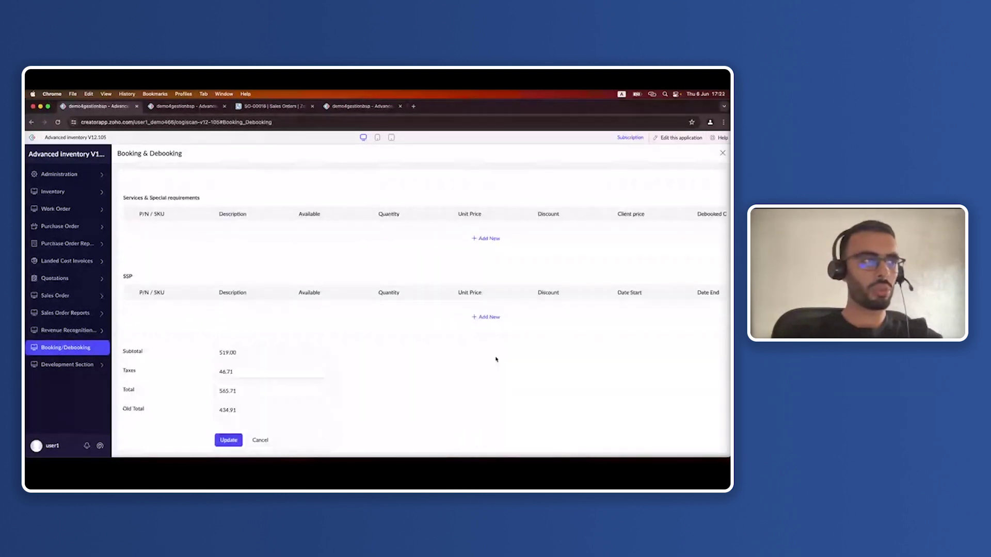
click(237, 411)
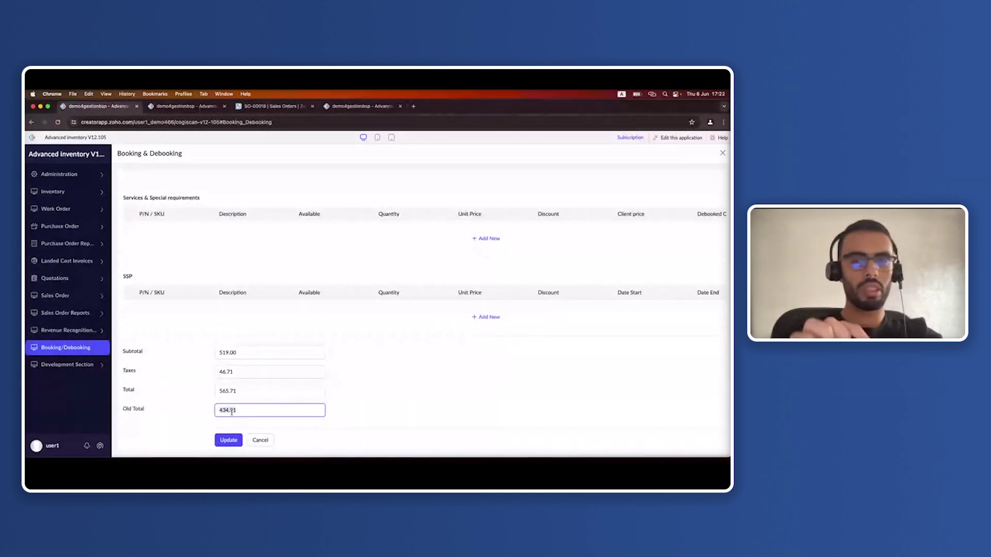
scroll(279, 339, up, 2)
key(Escape)
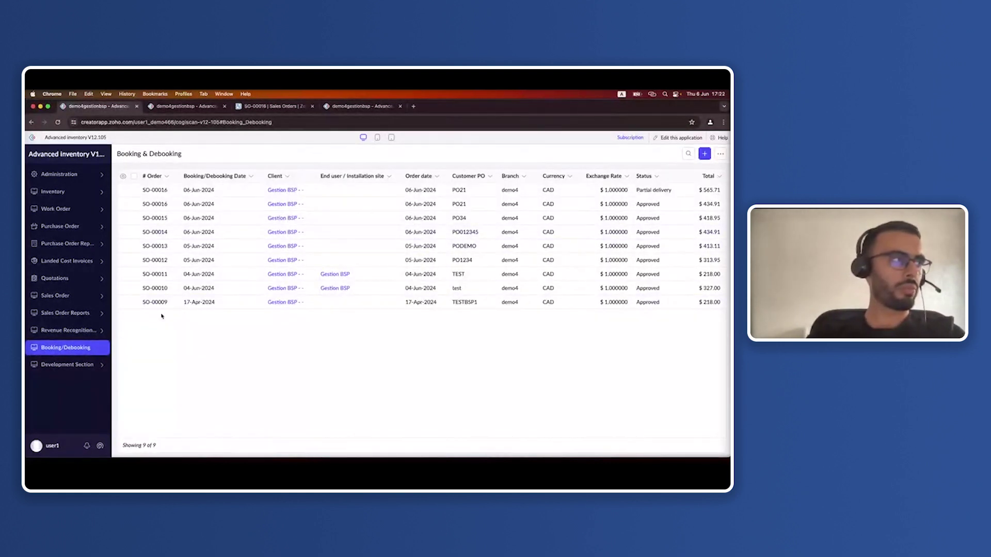
Show the Monthly OTT details report under Revenue Recognition and filter it to rows whose Sales Order contains 16
click(70, 331)
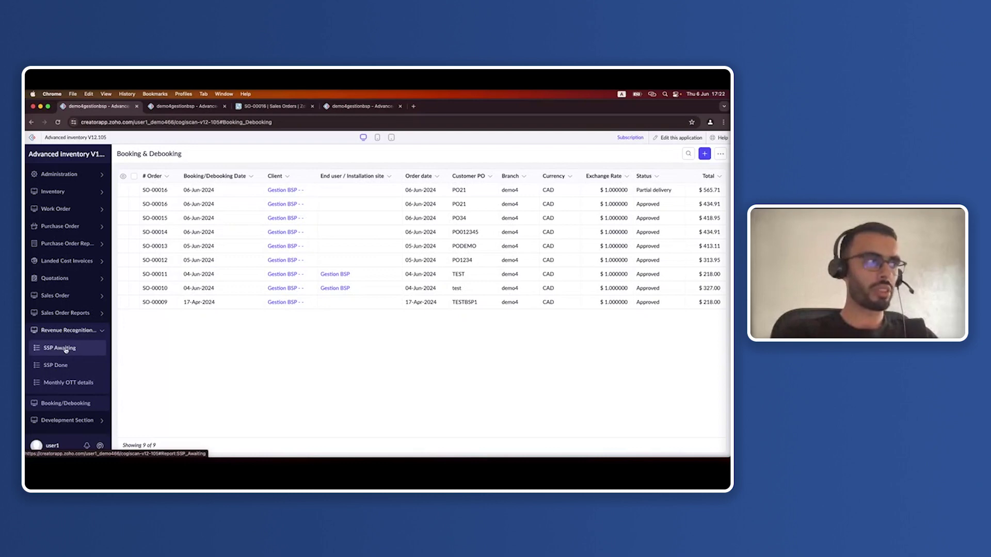
click(61, 384)
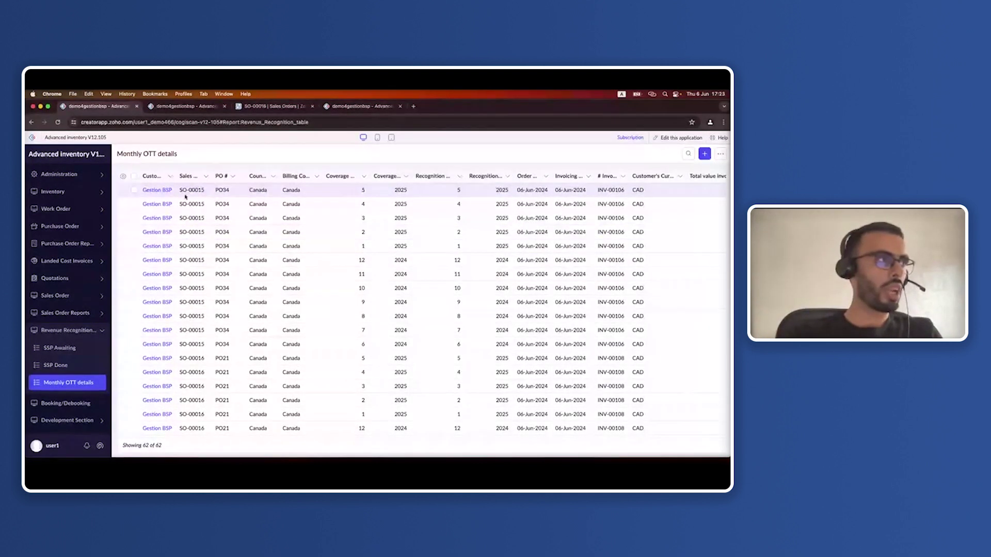
scroll(187, 248, down, 3)
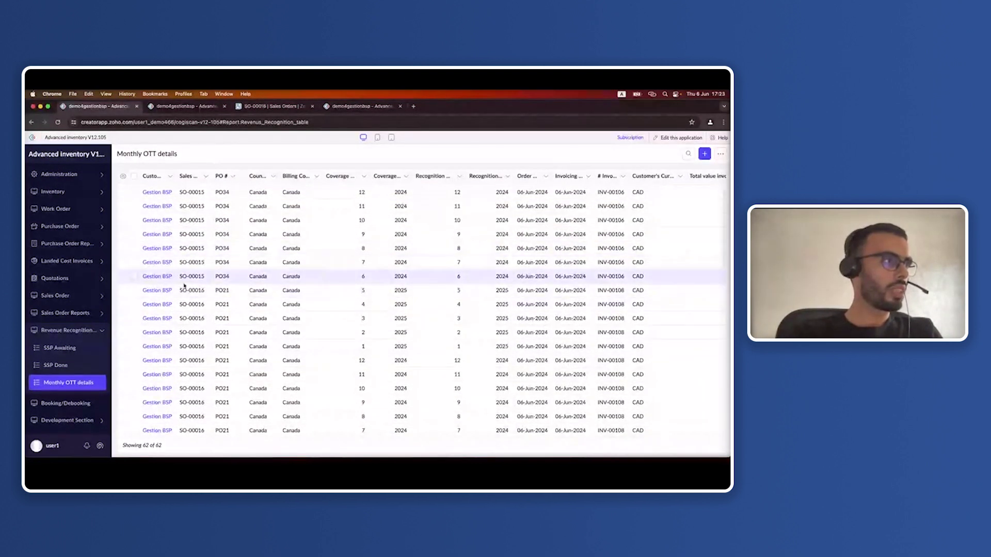
double_click(186, 292)
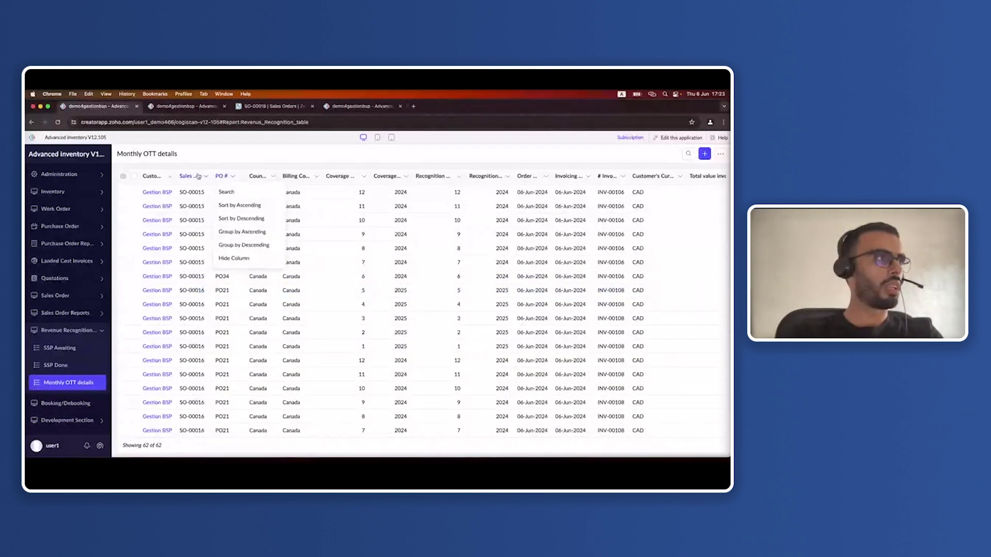
click(198, 178)
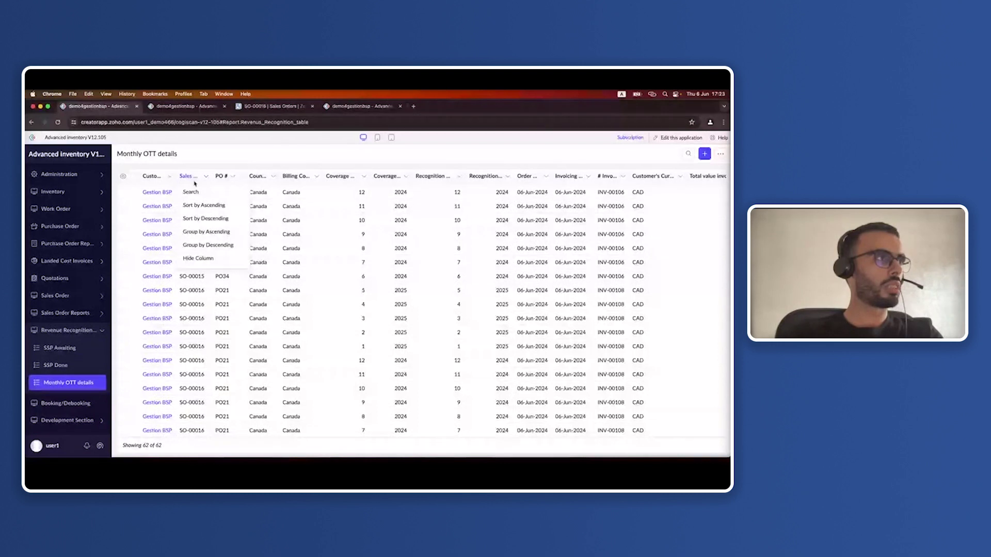
click(194, 192)
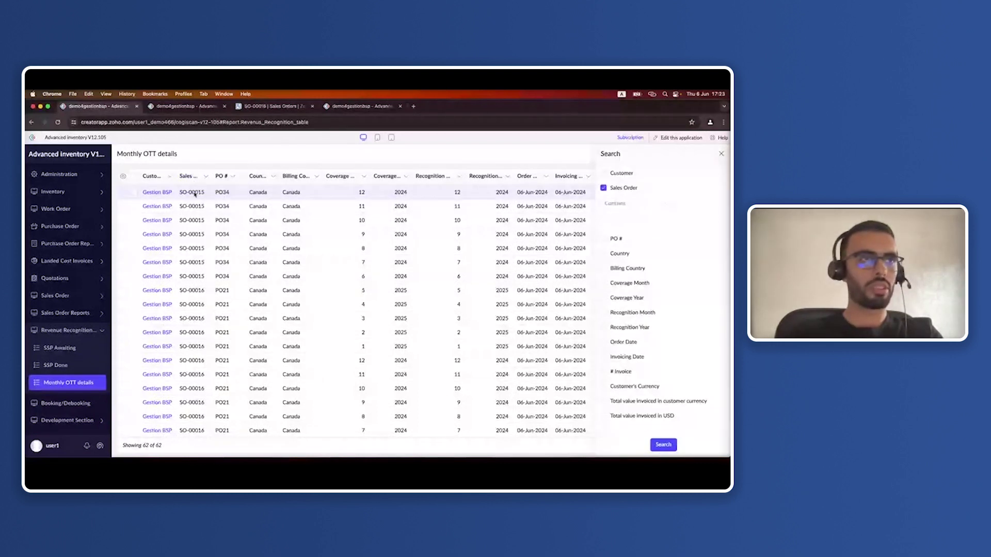
key(ctrl+space)
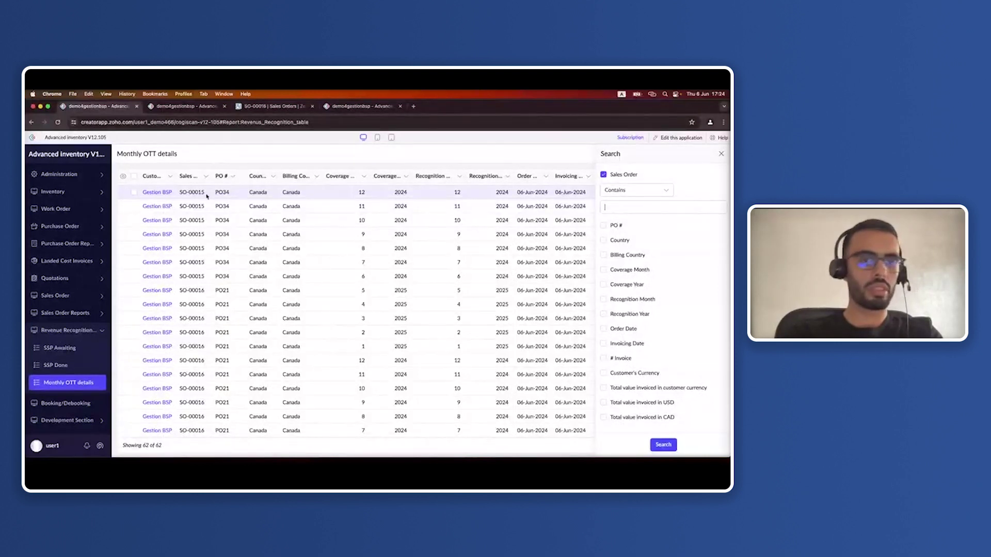
click(662, 444)
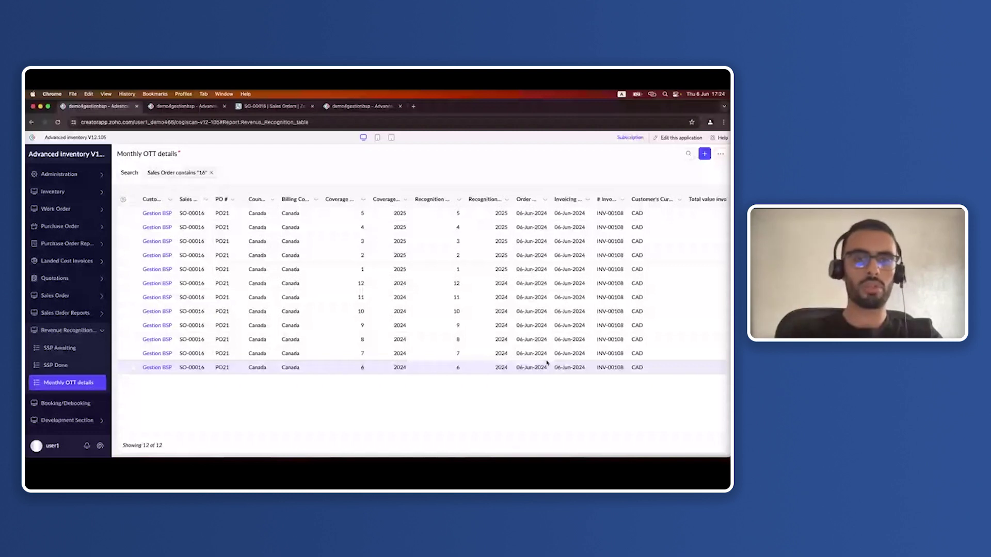
Examine the filtered rows' total invoiced values and monthly income in customer currency and USD, through to the exchange rate
scroll(546, 363, right, 1)
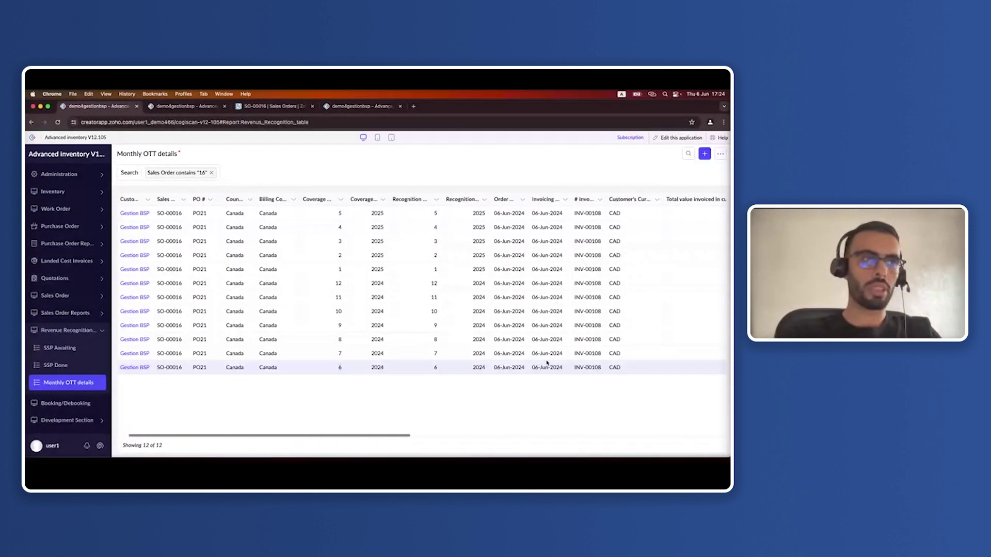
scroll(547, 363, right, 5)
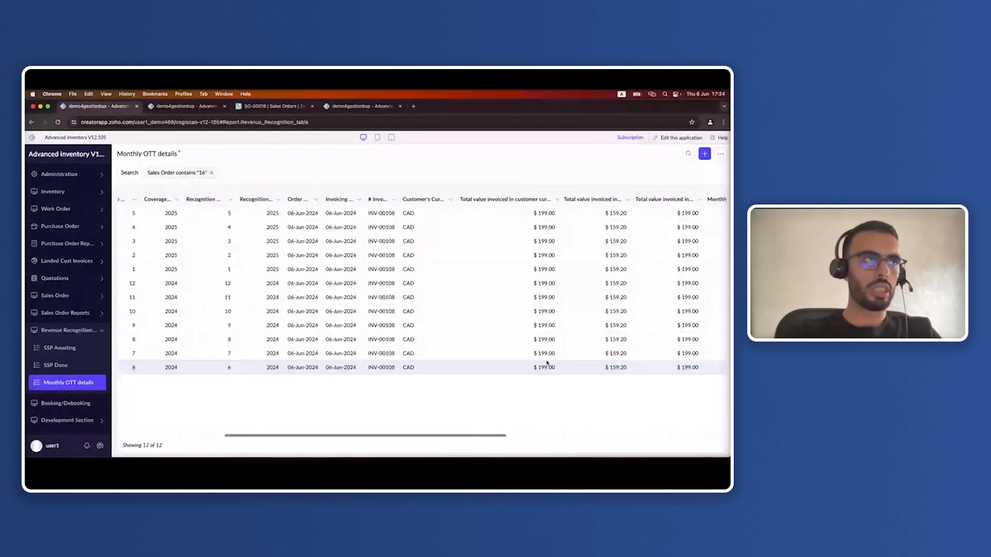
scroll(547, 362, right, 1)
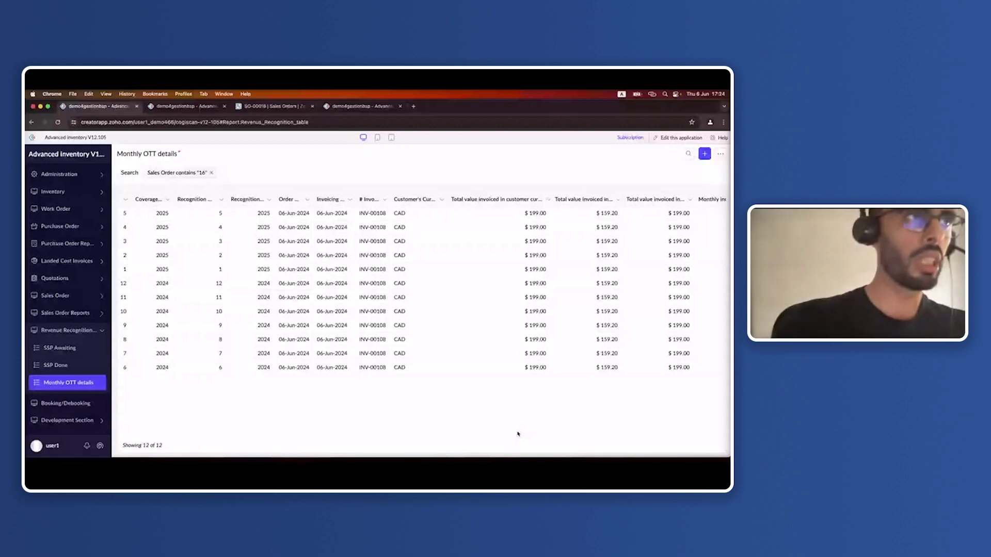
scroll(542, 281, right, 4)
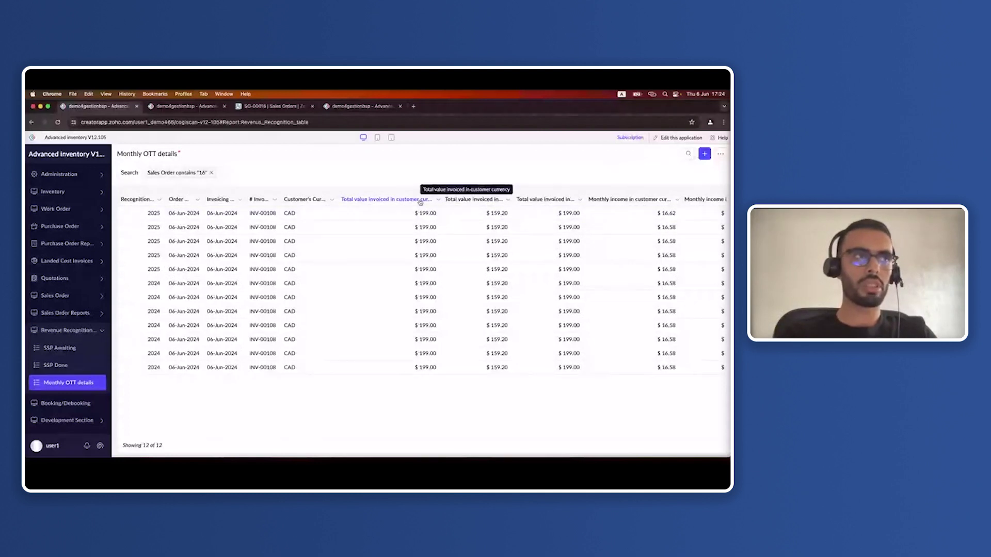
scroll(547, 204, right, 3)
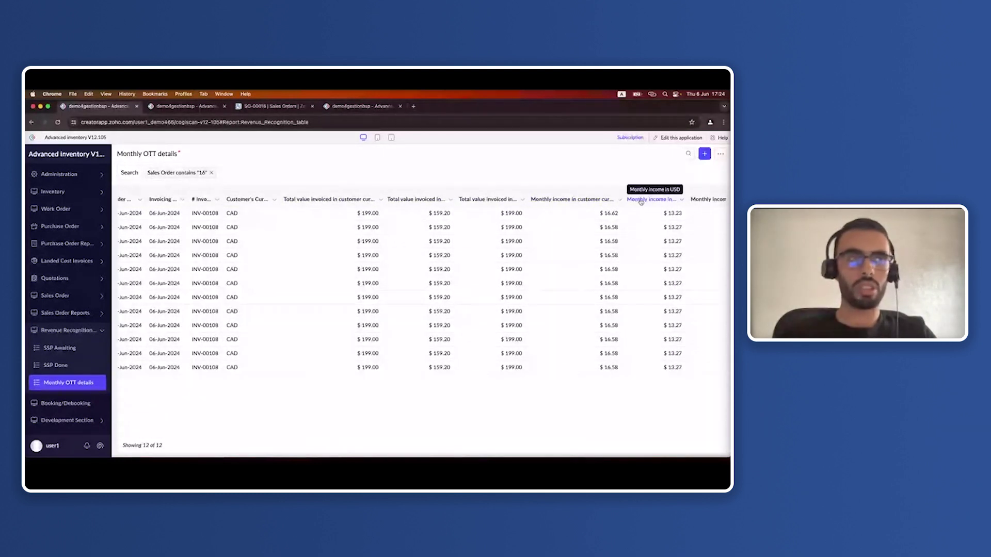
scroll(640, 201, right, 2)
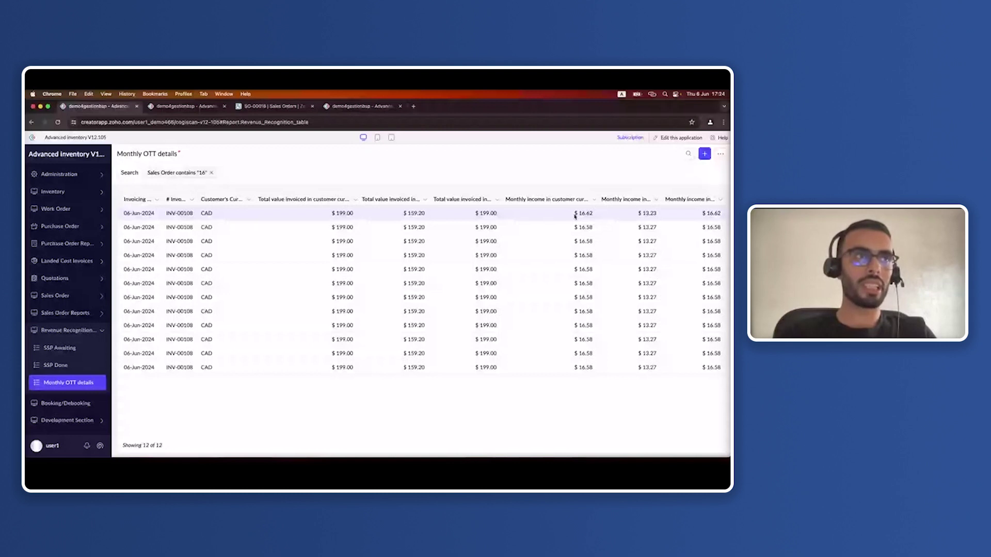
scroll(581, 255, right, 5)
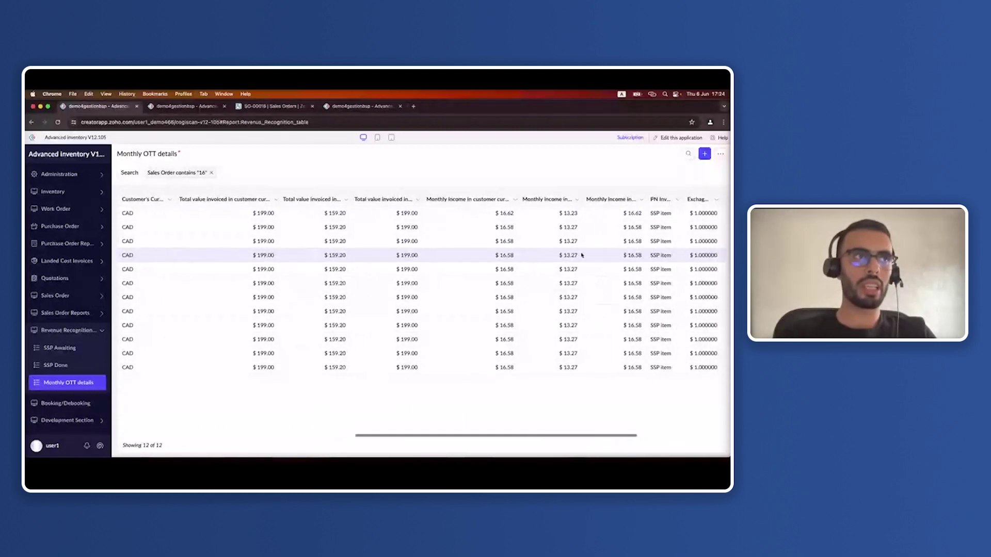
Examine the product category and receivables columns of the filtered Monthly OTT details rows, and return toward the invoice columns
scroll(525, 262, right, 3)
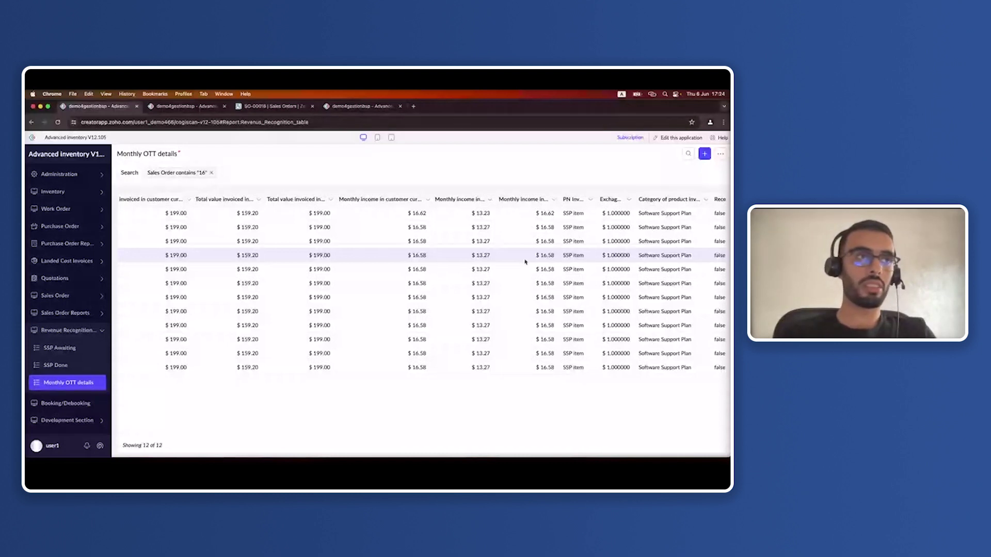
scroll(526, 261, right, 2)
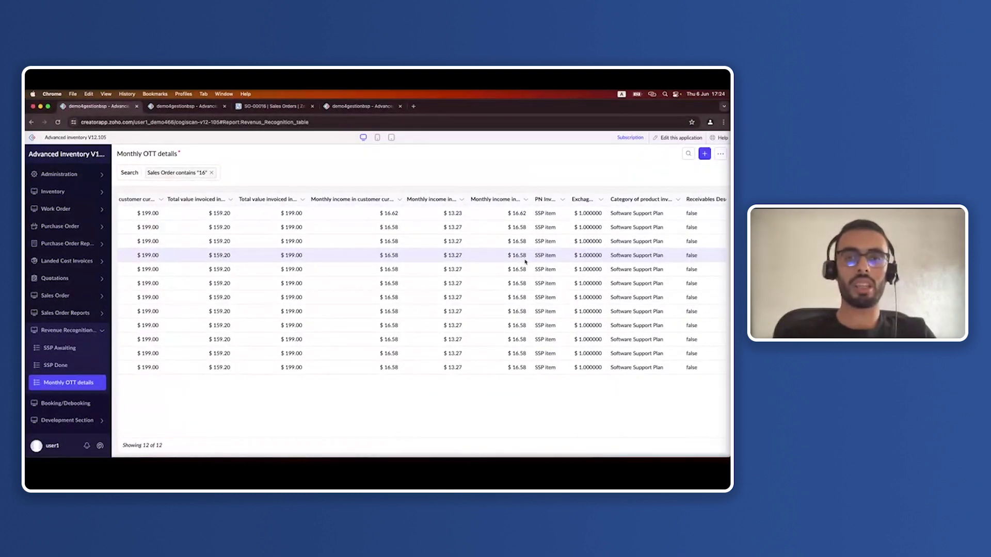
scroll(526, 262, left, 10)
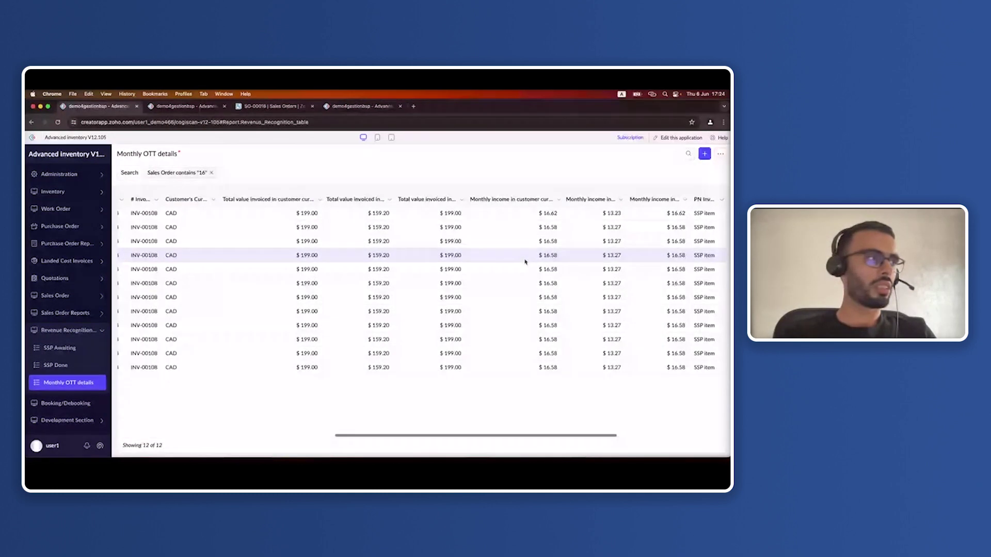
Show the SSP Awaiting report, inspect the details of the record dated 06-Jun-2024, and close them
click(81, 353)
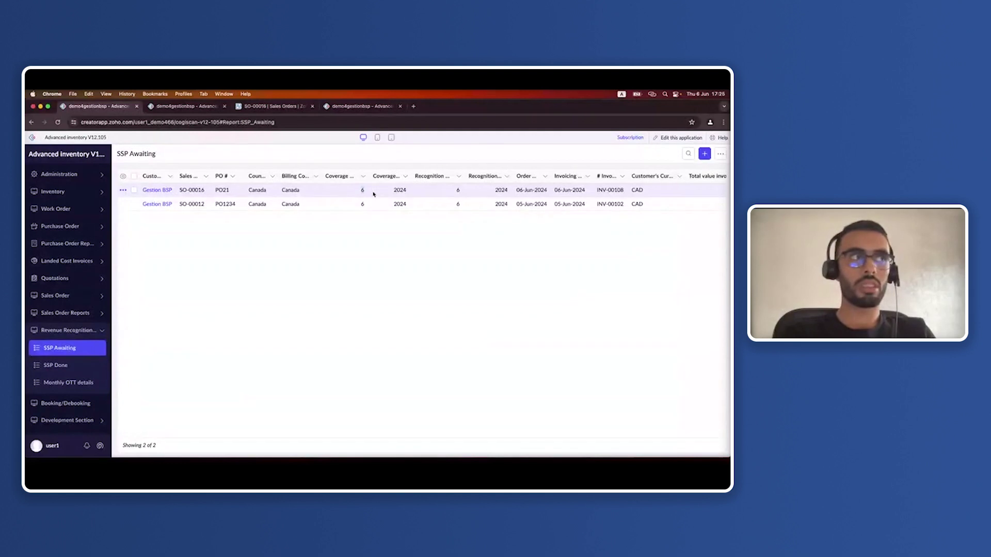
click(458, 192)
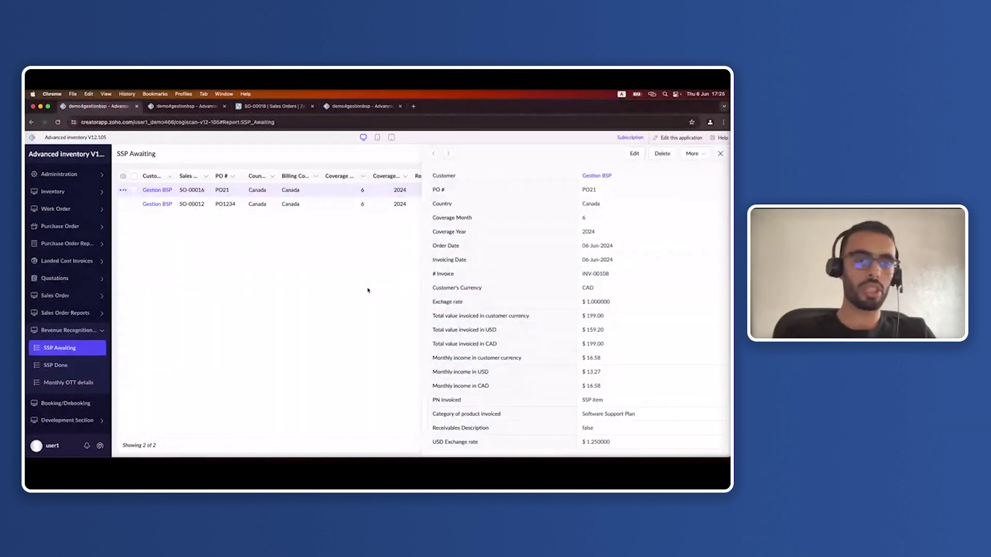
key(Escape)
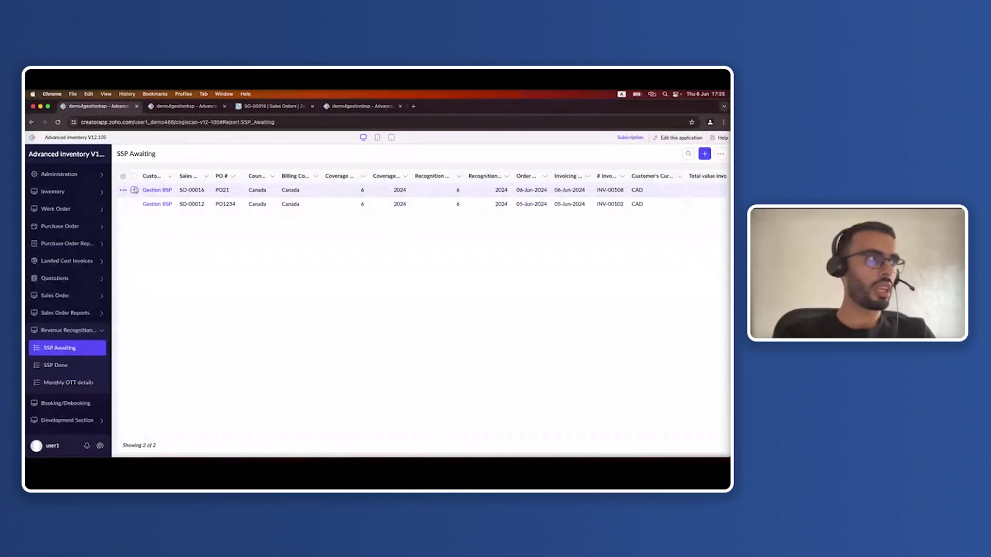
Select the 06-Jun-2024 SSP Awaiting record, review its invoiced totals and monthly income, and synch it with Books
click(135, 190)
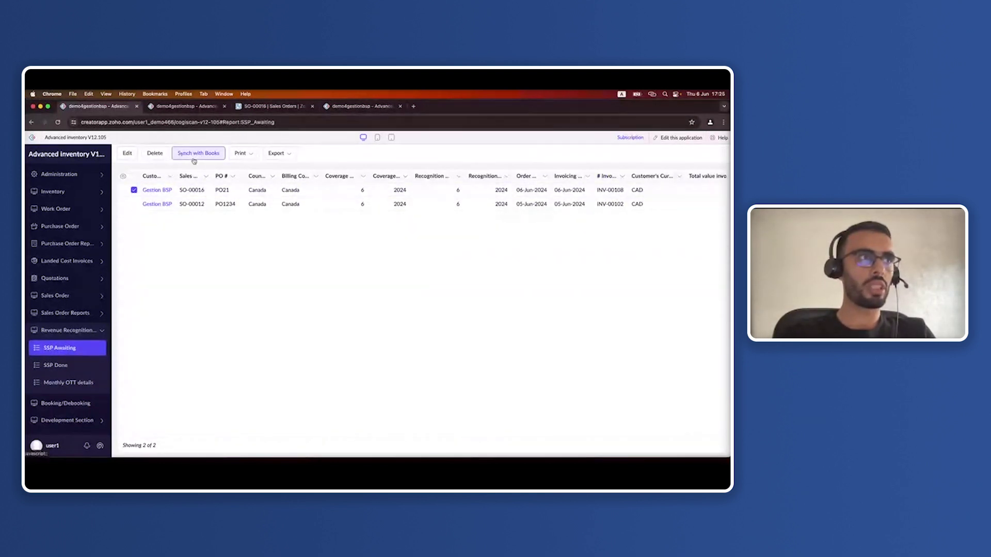
click(221, 192)
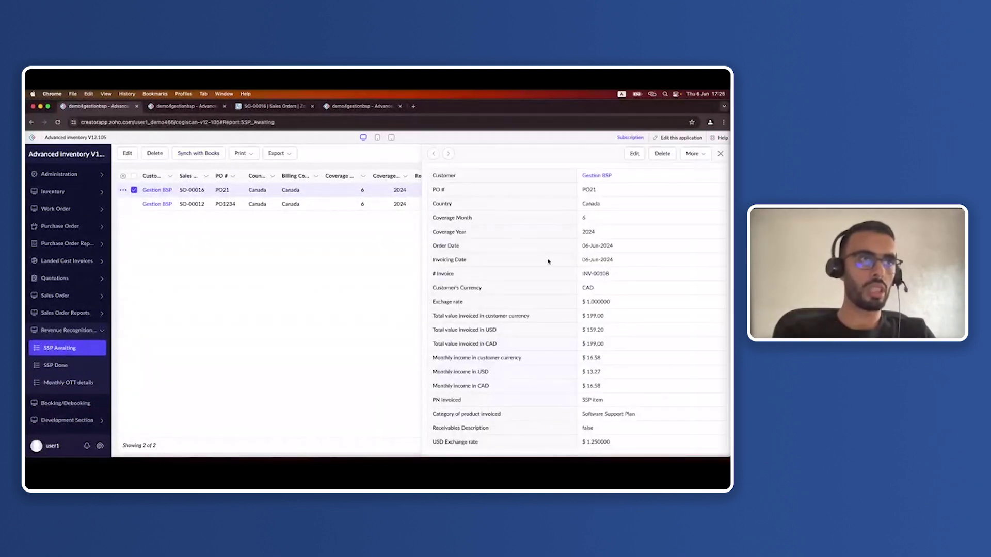
scroll(548, 261, down, 2)
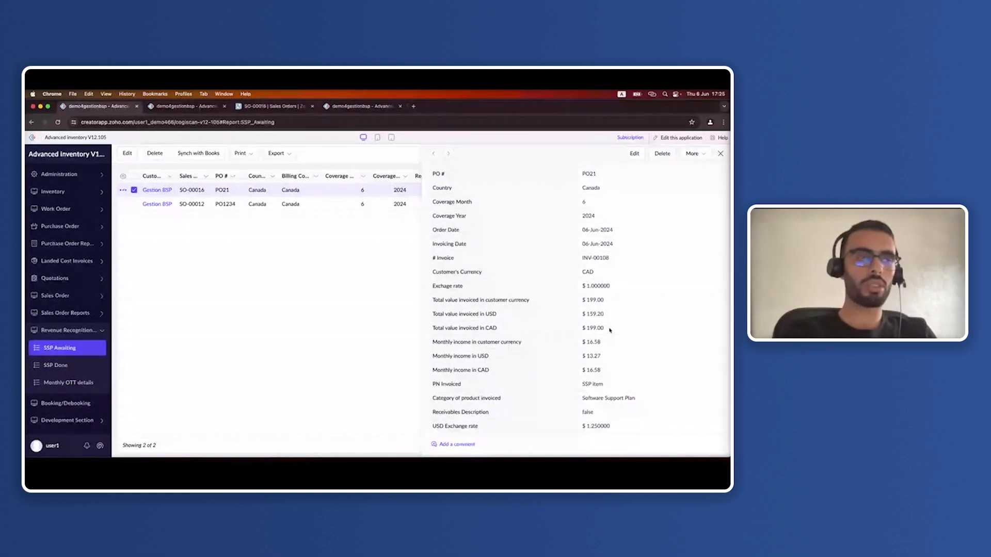
click(431, 327)
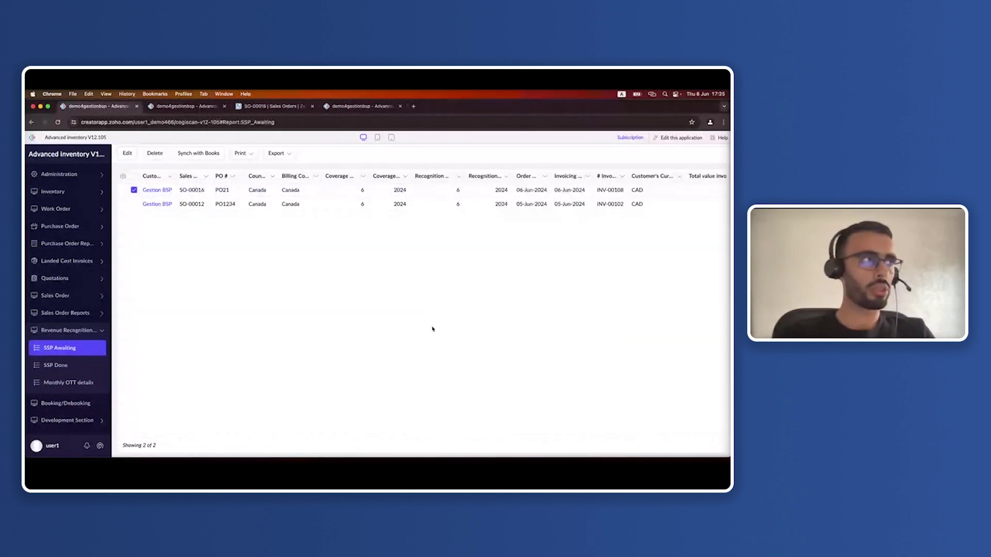
click(198, 153)
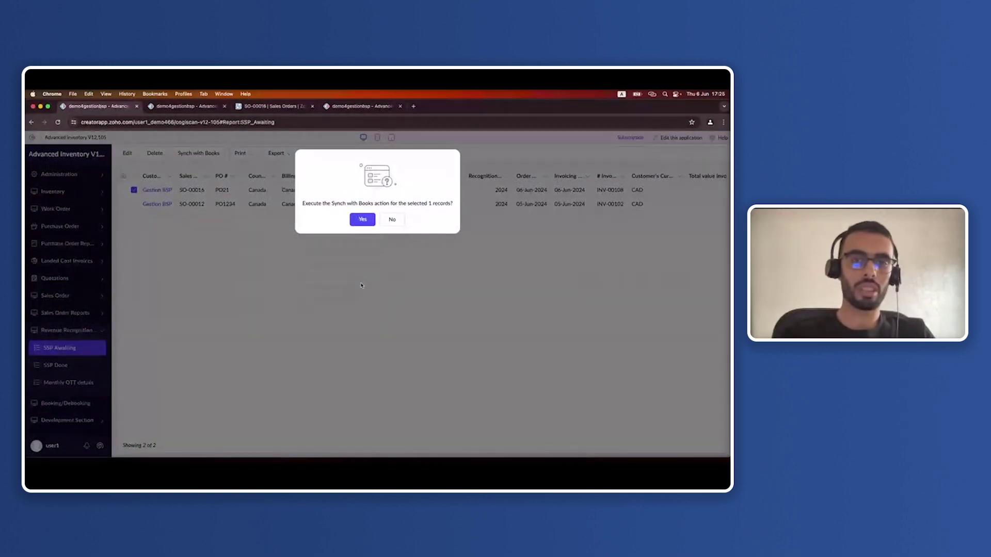
click(358, 220)
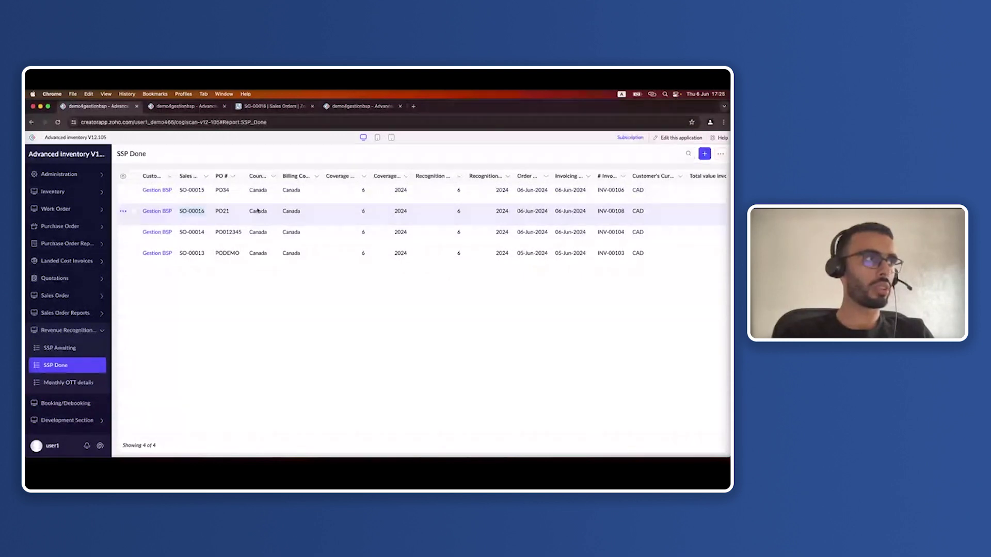
Switch to Zoho Books and open the manual journal generated for the newest order's invoice to examine its debits and credits
click(272, 106)
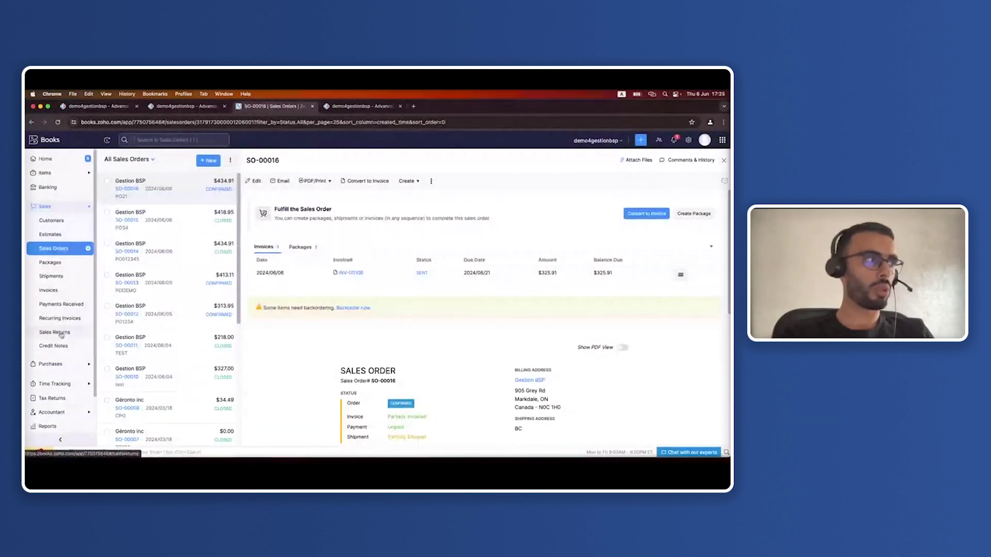
scroll(50, 366, down, 2)
click(52, 355)
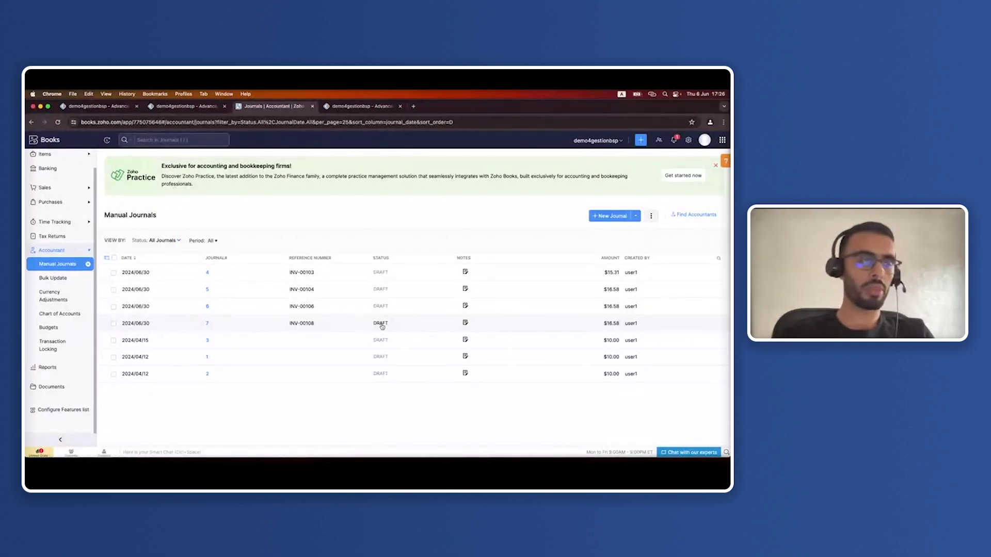
click(257, 328)
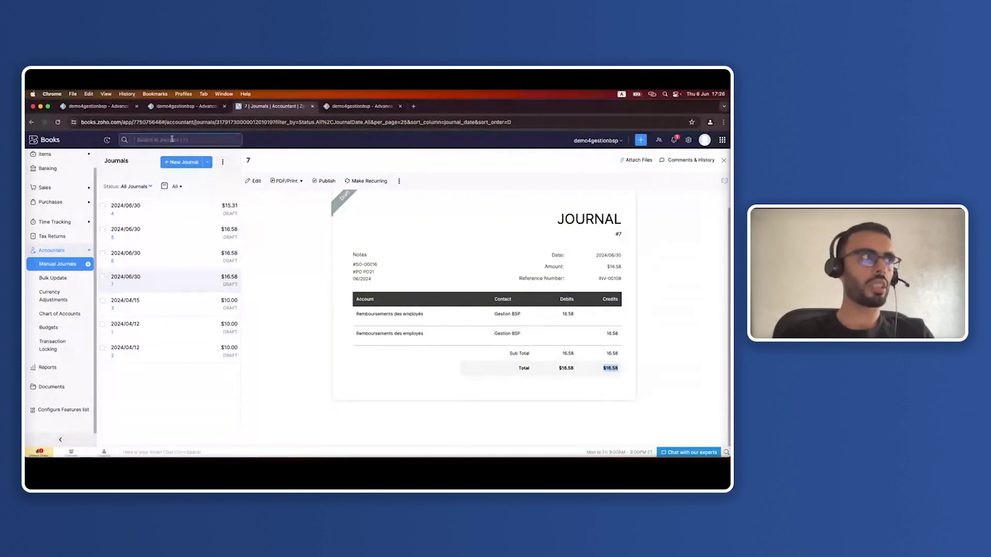
Switch back to the SSP Done report in Advanced Inventory and collapse the Revenue Recognition section
click(115, 108)
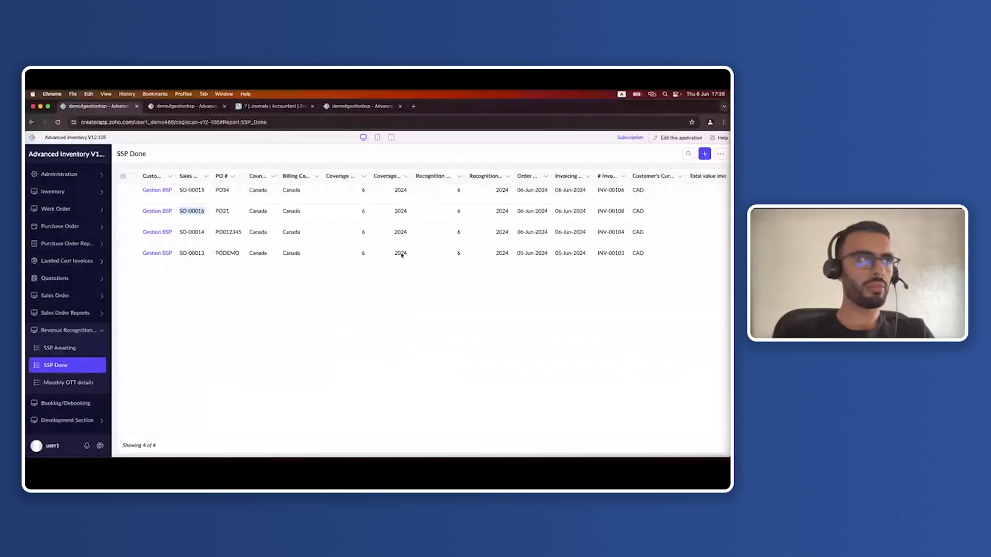
click(82, 331)
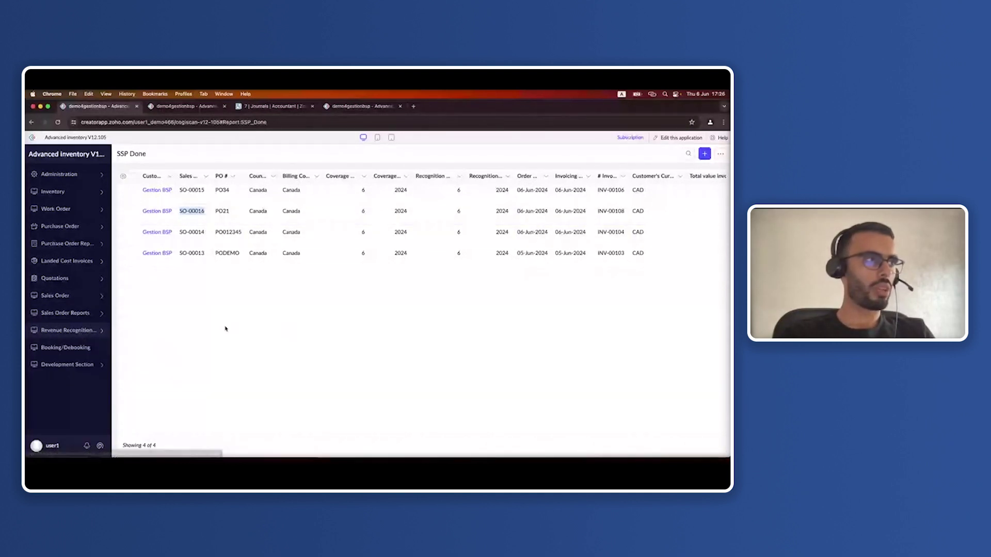